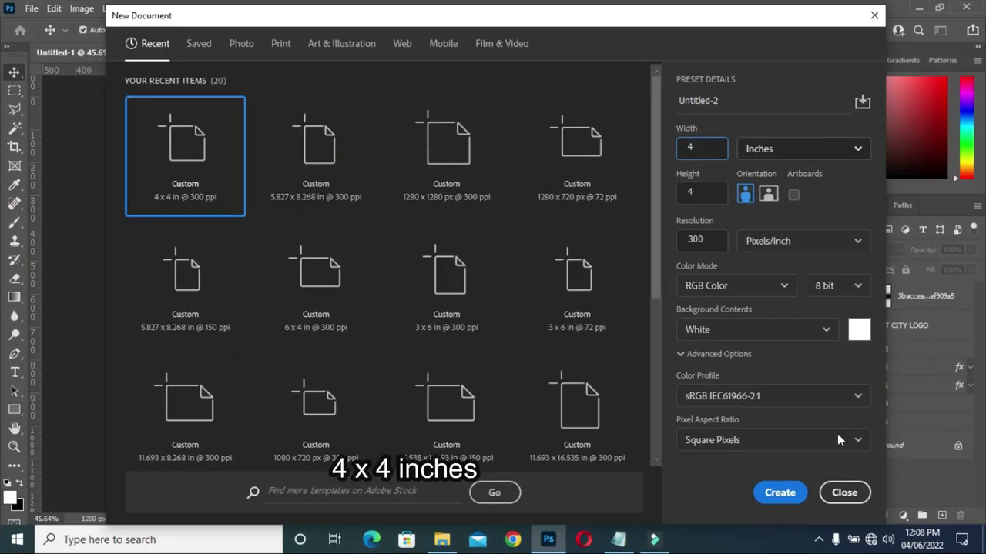
# Create a blank white 4 × 4 inch document at 300 ppi.
pyautogui.click(784, 496)
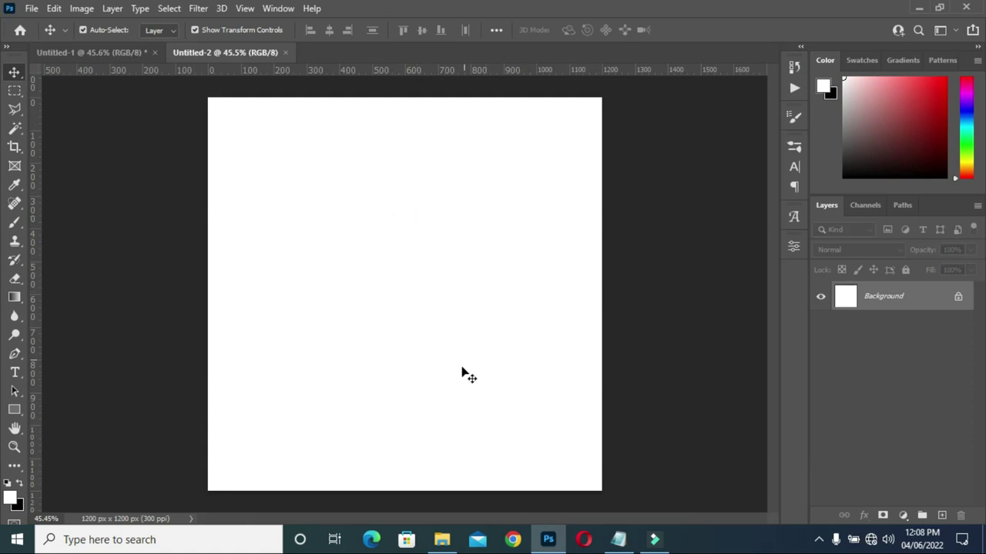
pyautogui.click(442, 539)
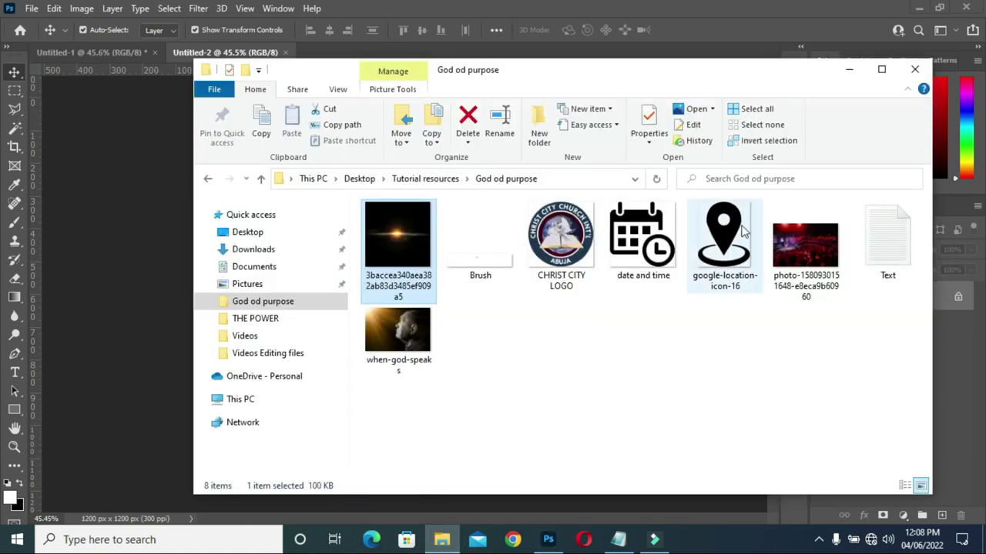
# Select the dark red code 4d0000 in the Text.txt notes, then minimize Notepad.
pyautogui.click(442, 539)
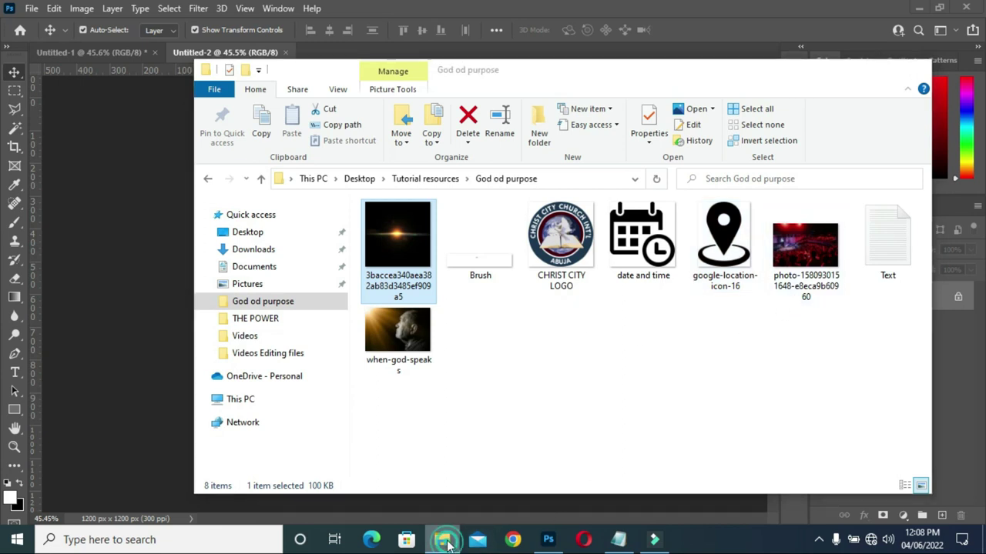
pyautogui.click(615, 539)
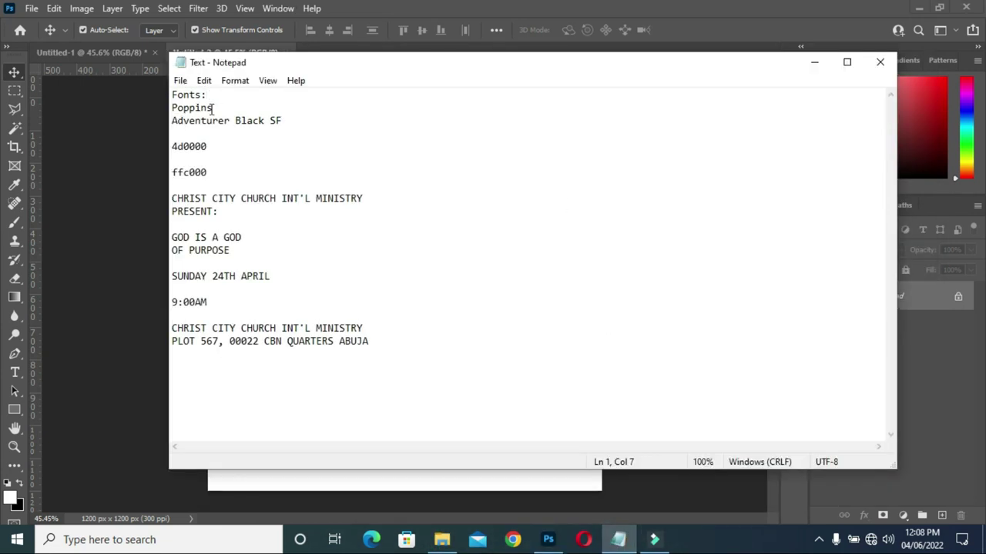
pyautogui.moveTo(212, 149); pyautogui.dragTo(158, 147)
pyautogui.hotkey('ctrl', 'c')
pyautogui.click(814, 62)
# Add a Solid Color fill layer with hex 4d0000 over the white background.
pyautogui.click(904, 515)
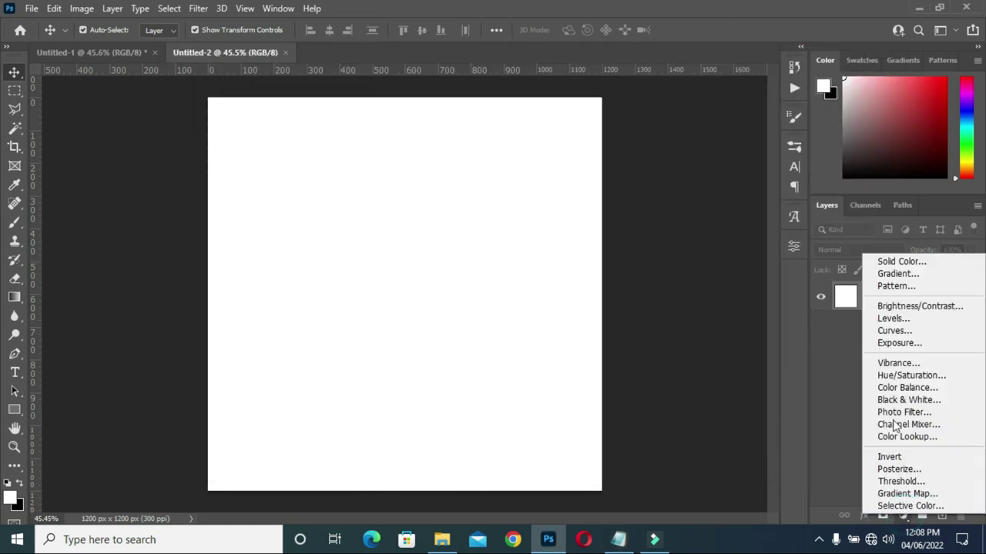
pyautogui.click(894, 262)
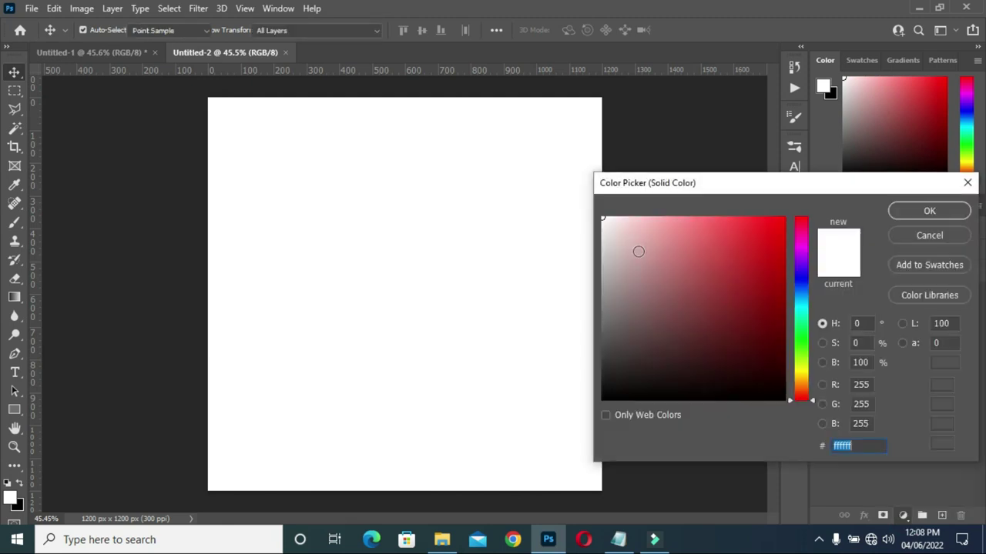
pyautogui.hotkey('ctrl', 'v')
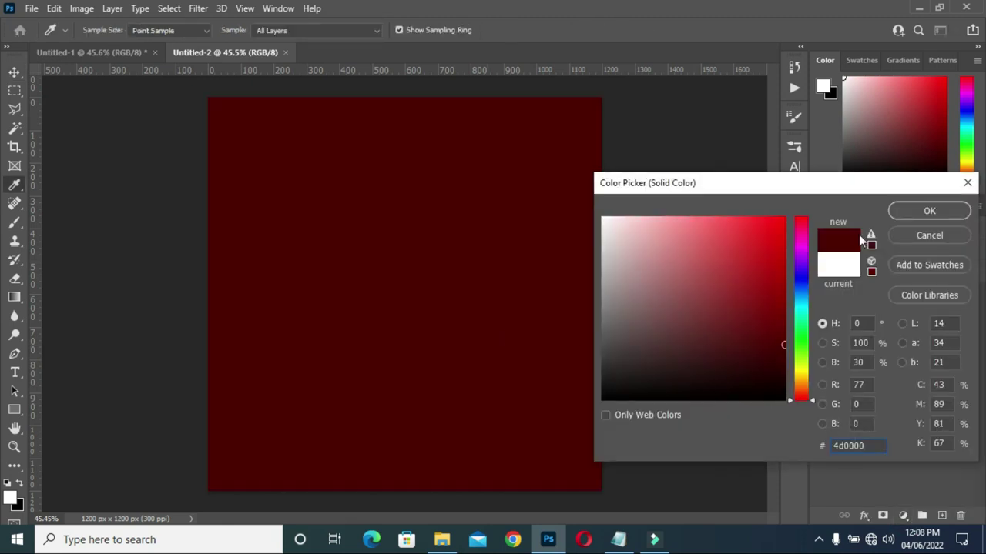
pyautogui.click(929, 211)
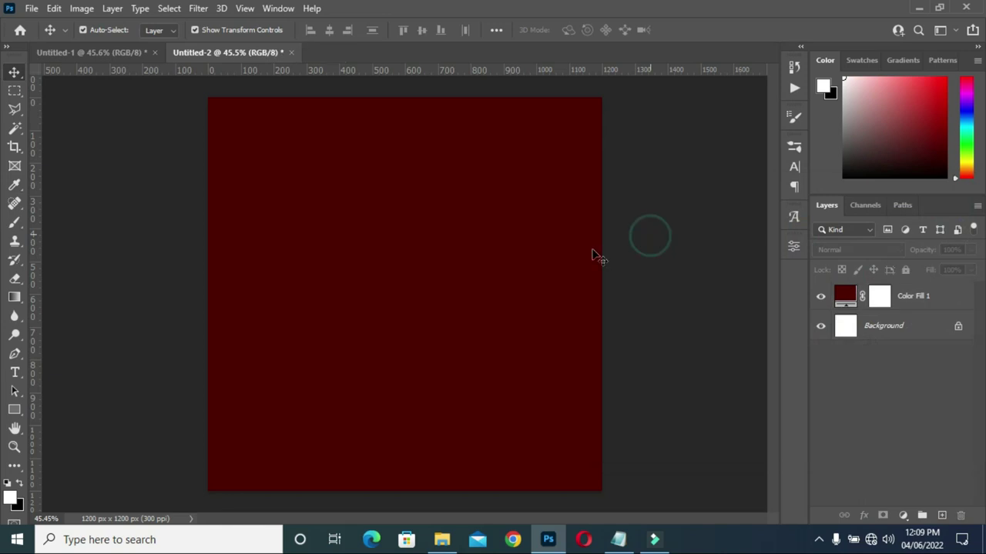
pyautogui.hotkey('ctrl', '+')
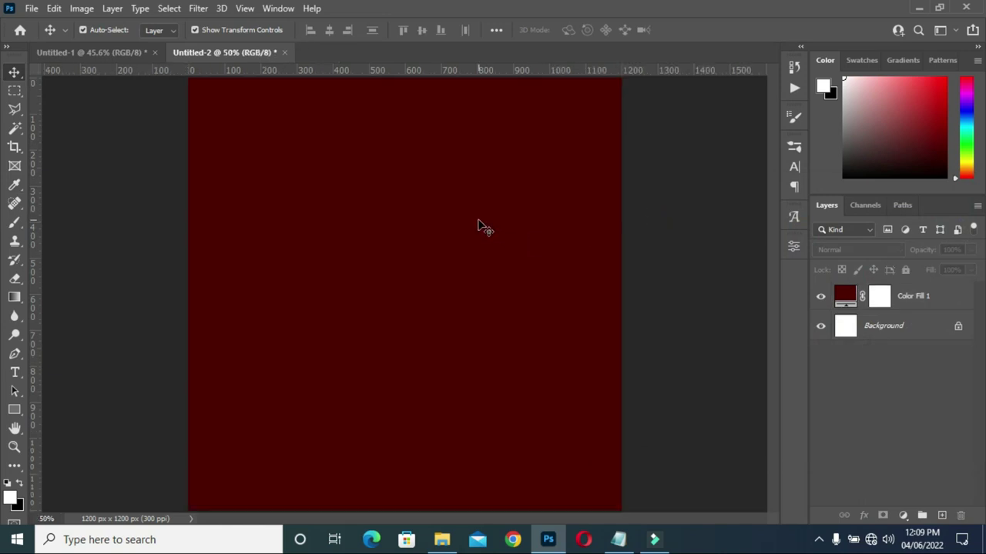
# Place the concert crowd photo at the top of the canvas, slightly enlarged and centred.
pyautogui.click(441, 539)
pyautogui.click(806, 246)
pyautogui.moveTo(805, 246); pyautogui.dragTo(176, 392)
pyautogui.moveTo(369, 213); pyautogui.dragTo(398, 112)
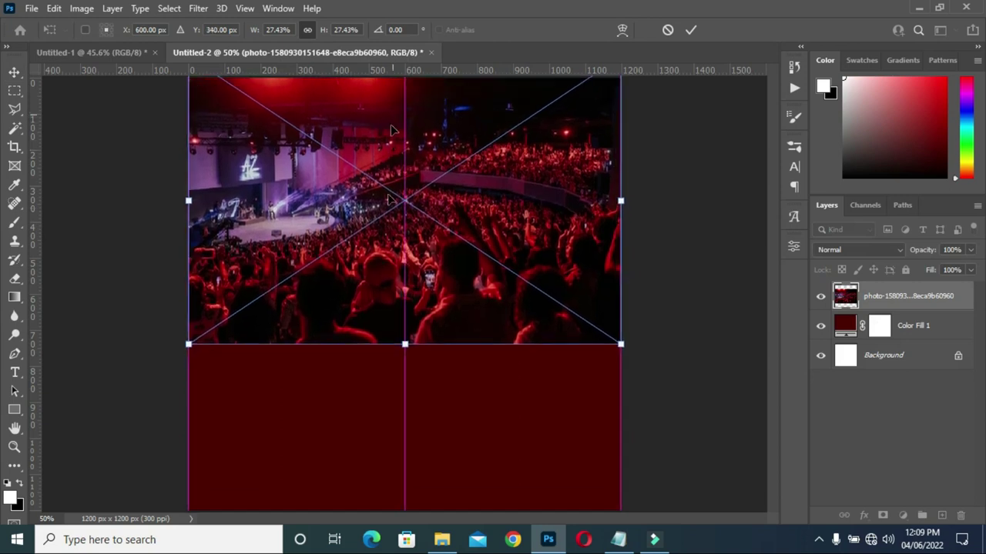
pyautogui.moveTo(405, 345); pyautogui.dragTo(405, 365)
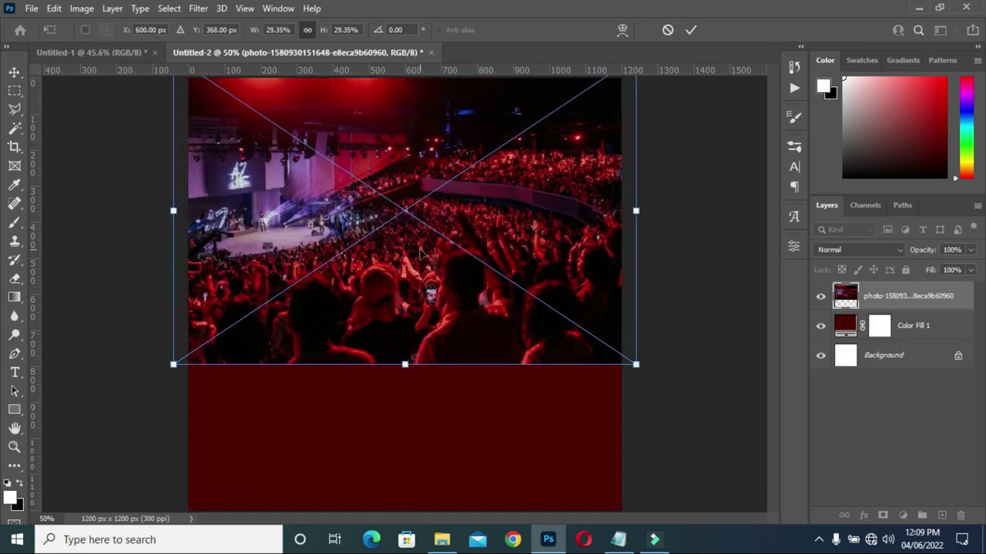
pyautogui.scroll(-1, 422, 252)
pyautogui.moveTo(428, 214)
pyautogui.mouseDown()
pyautogui.moveTo(420, 208)
pyautogui.moveTo(425, 215)
pyautogui.mouseUp()
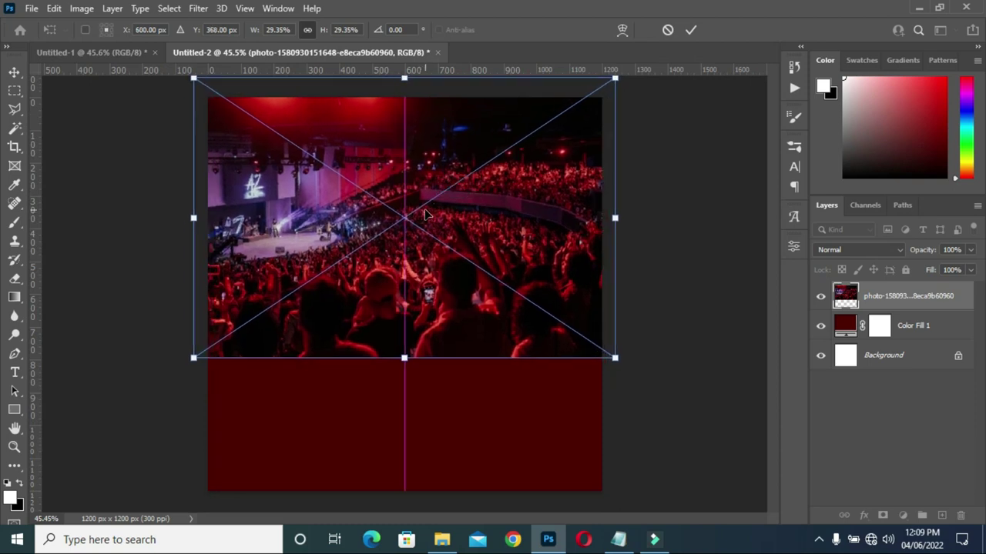
pyautogui.click(691, 29)
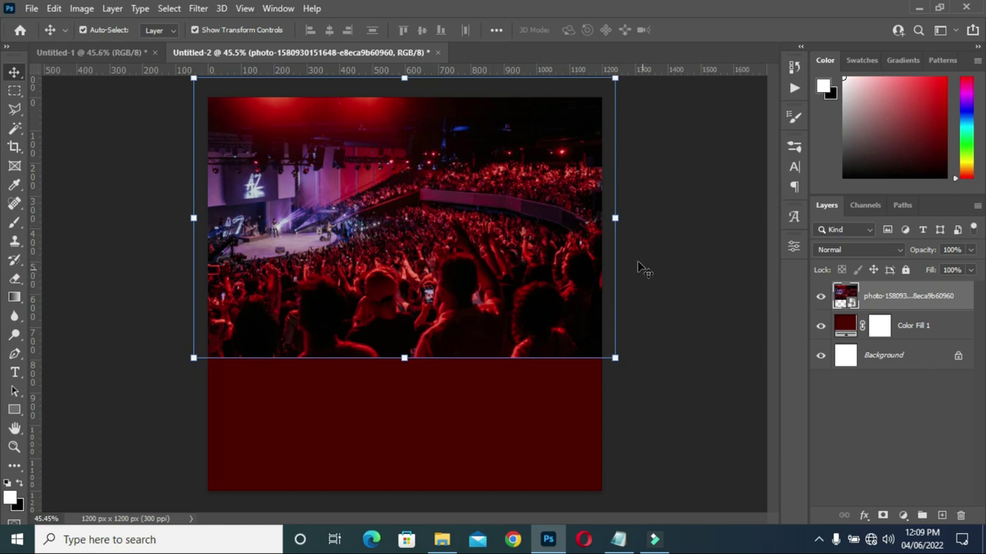
# Lower the crowd photo layer's opacity to 13%.
pyautogui.moveTo(931, 254); pyautogui.dragTo(873, 255)
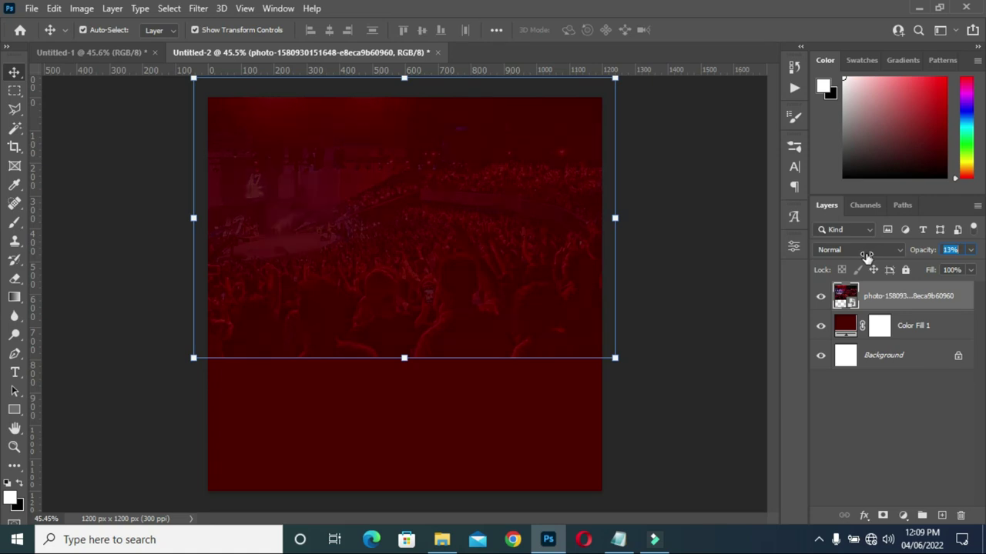
pyautogui.click(707, 285)
pyautogui.click(448, 336)
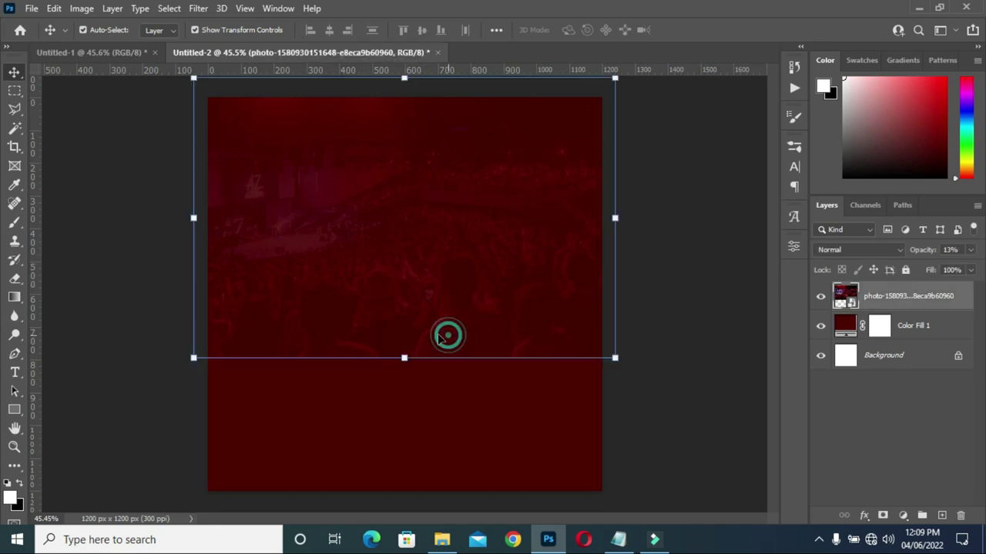
# Add a layer mask to the crowd photo and fade its bottom with an upward gradient.
pyautogui.click(883, 516)
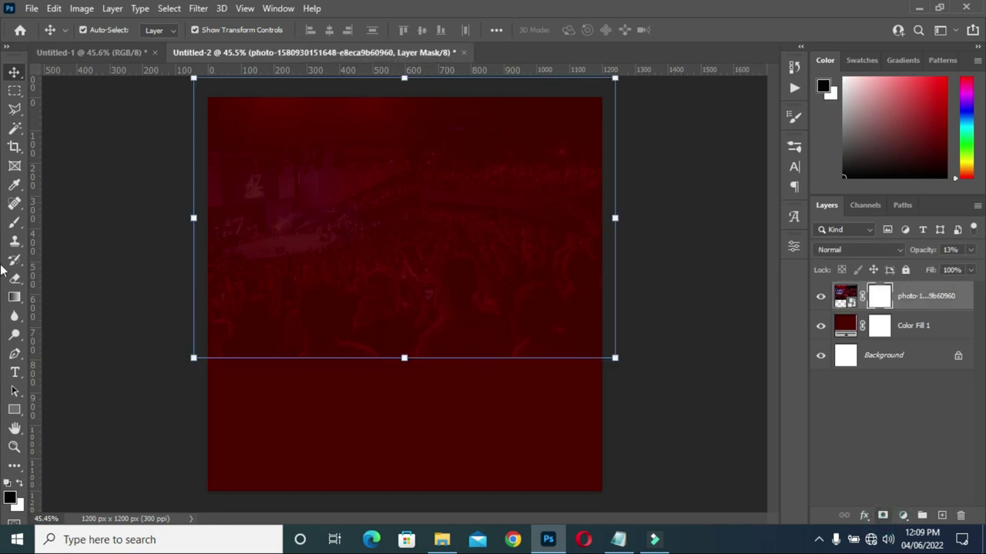
pyautogui.click(12, 300)
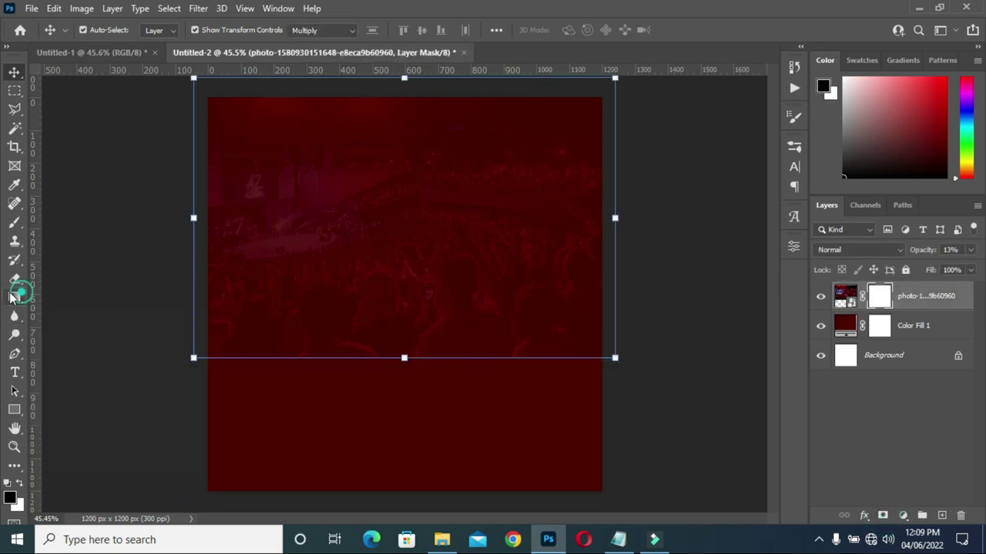
pyautogui.moveTo(366, 410); pyautogui.dragTo(363, 259)
pyautogui.moveTo(375, 396); pyautogui.dragTo(383, 224)
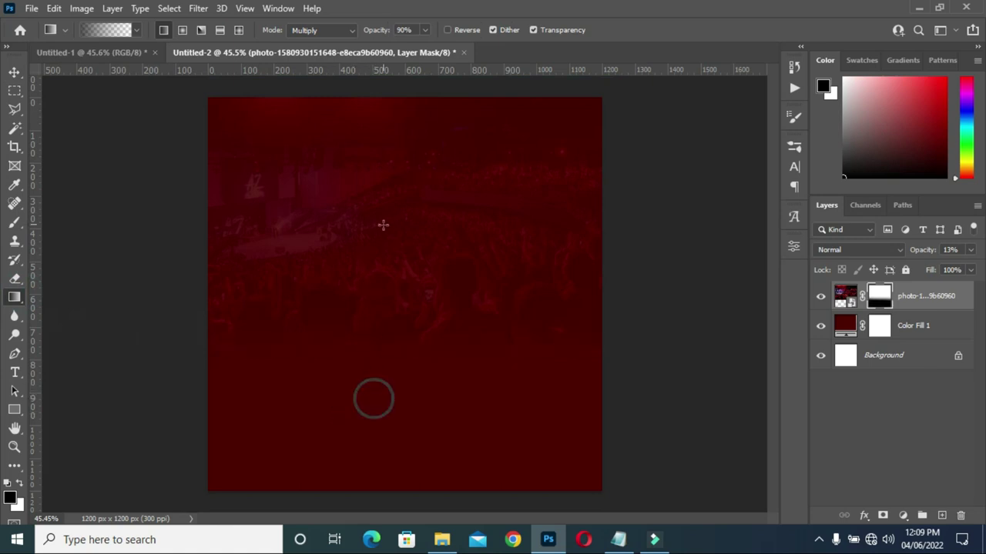
pyautogui.moveTo(421, 372); pyautogui.dragTo(404, 202)
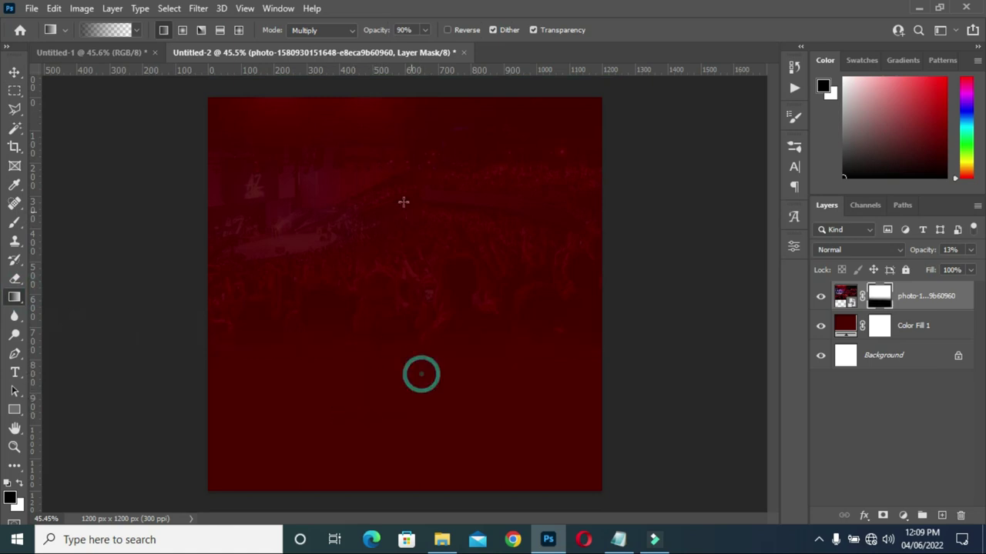
pyautogui.click(14, 71)
pyautogui.click(94, 211)
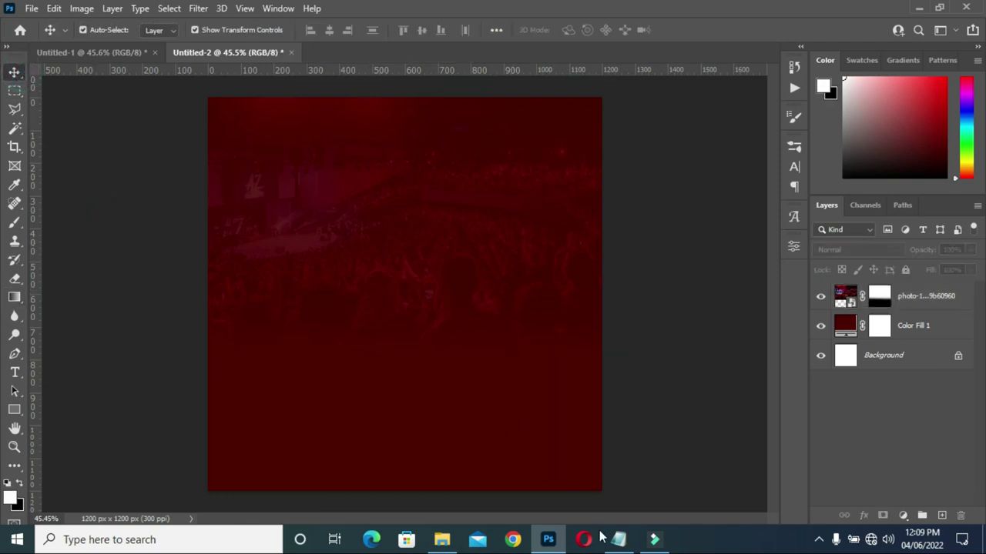
# Place the when-god-speaks portrait and enlarge it to fill the canvas.
pyautogui.click(439, 539)
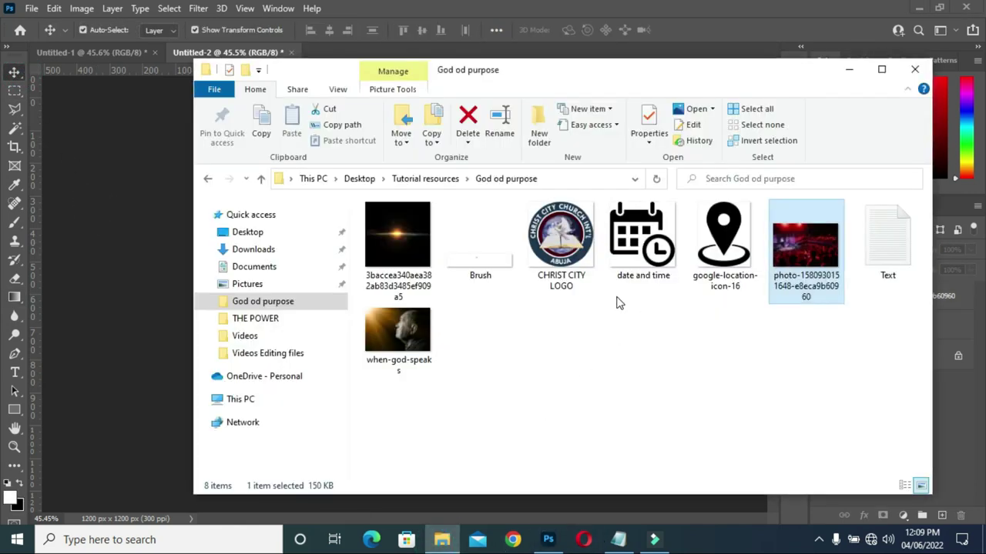
pyautogui.moveTo(398, 331); pyautogui.dragTo(162, 382)
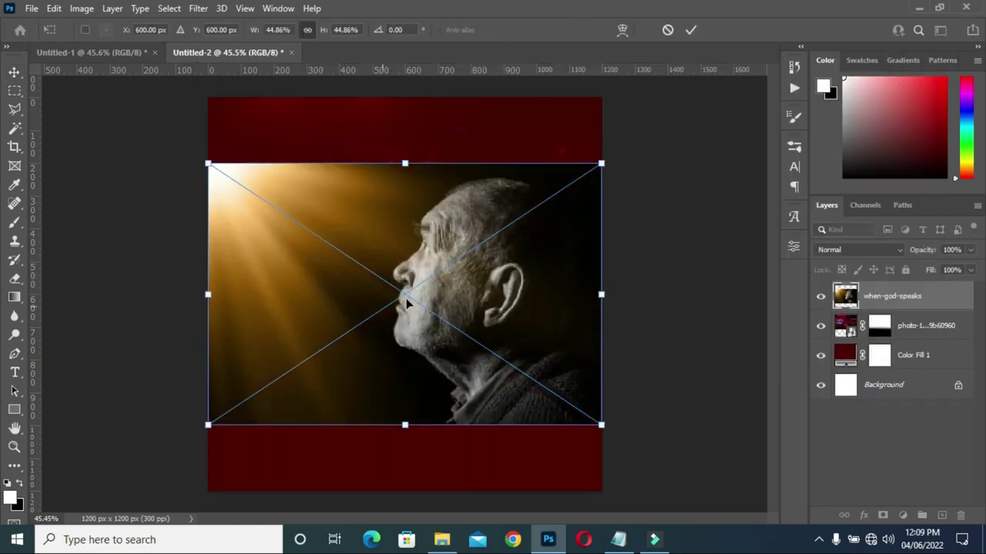
pyautogui.moveTo(209, 164); pyautogui.dragTo(155, 49)
pyautogui.moveTo(603, 426); pyautogui.dragTo(824, 553)
pyautogui.moveTo(568, 389); pyautogui.dragTo(584, 352)
pyautogui.click(691, 29)
# Rasterize the portrait layer and desaturate it to greyscale.
pyautogui.rightClick(884, 295)
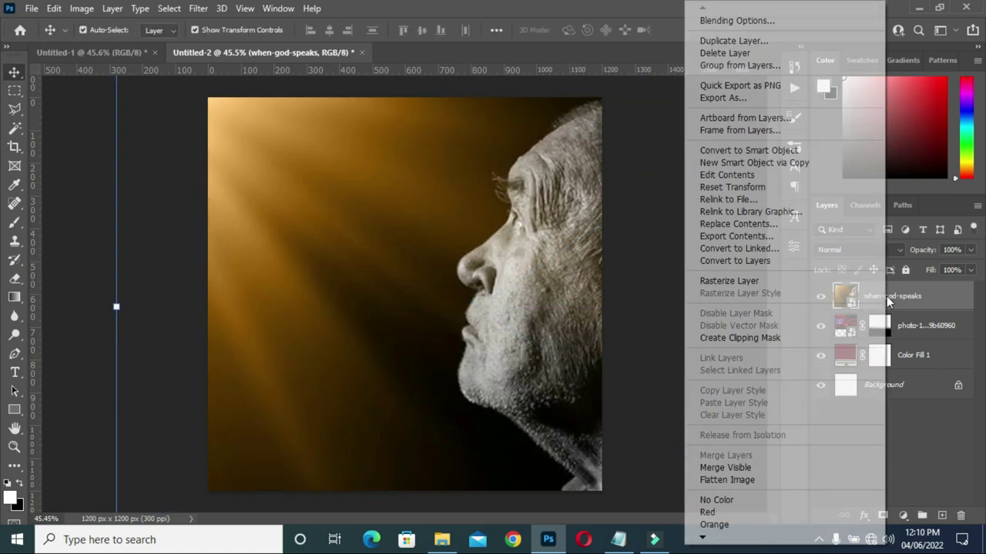
pyautogui.click(738, 281)
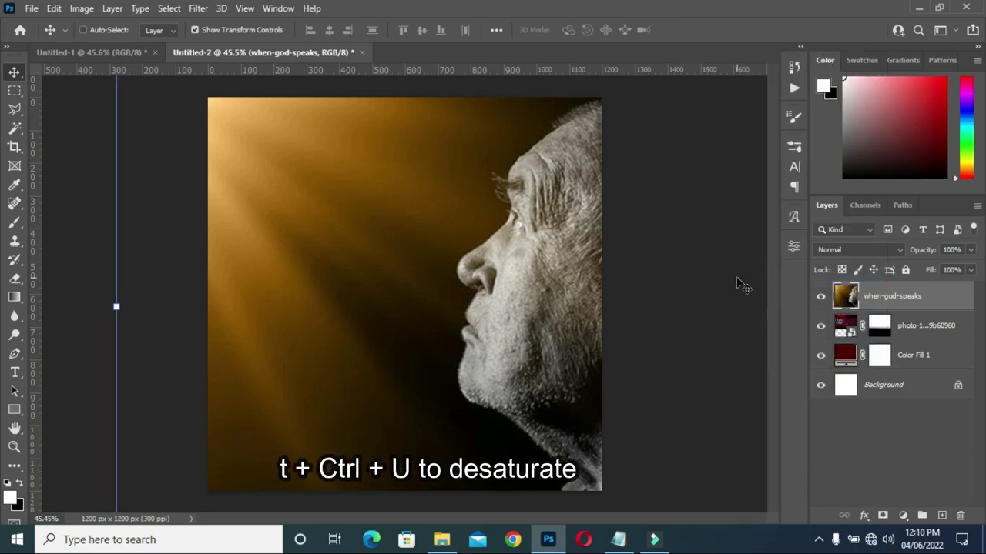
pyautogui.hotkey('shift', 'ctrl', 'u')
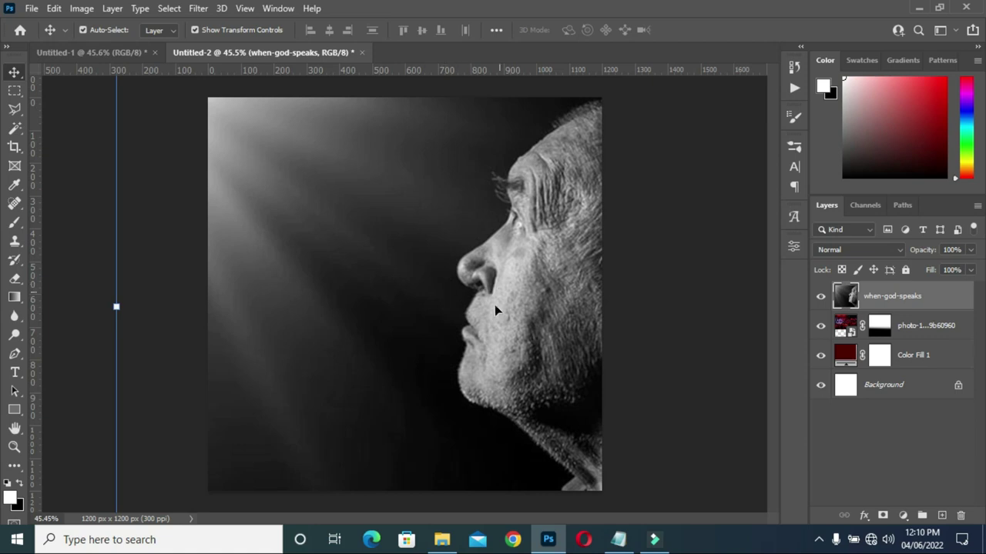
# Switch the when-god-speaks layer to Soft Light and drop its opacity to 34%.
pyautogui.click(860, 251)
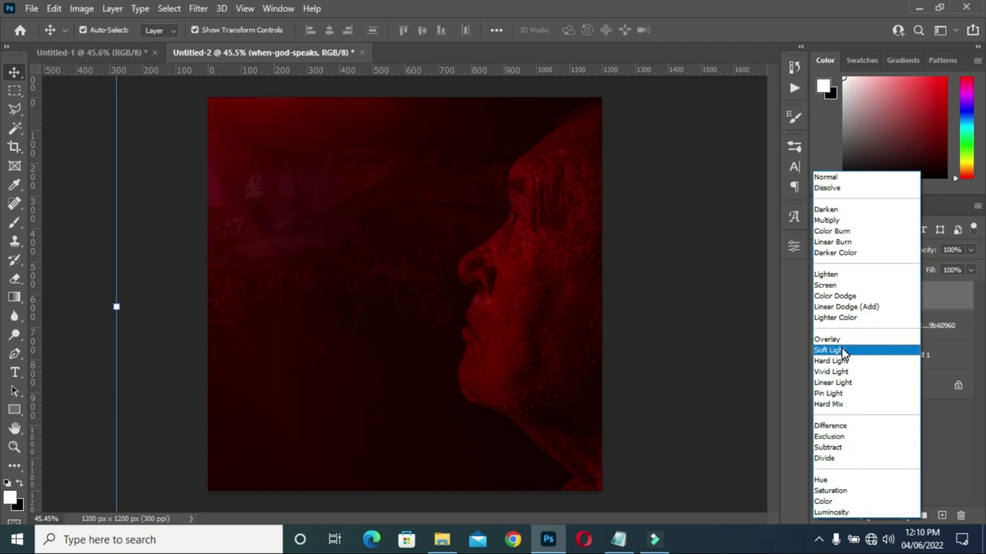
pyautogui.click(830, 351)
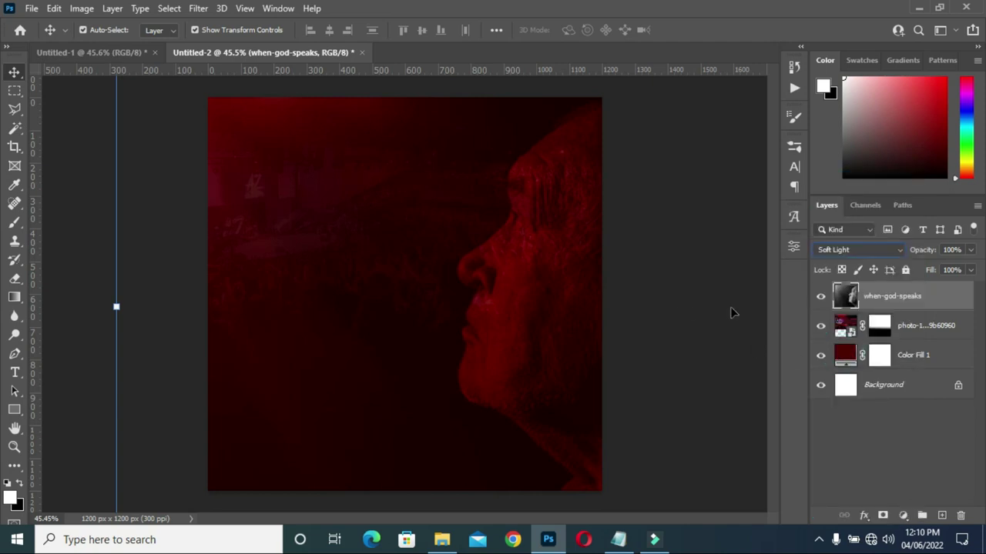
pyautogui.moveTo(934, 254); pyautogui.dragTo(927, 255)
pyautogui.moveTo(926, 255)
pyautogui.mouseDown()
pyautogui.moveTo(898, 259)
pyautogui.moveTo(915, 264)
pyautogui.mouseUp()
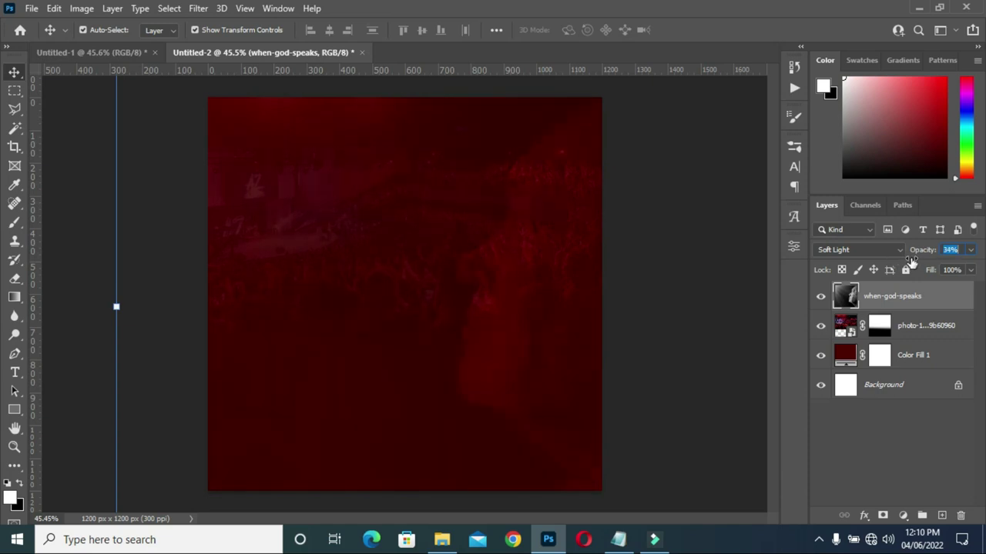
# Brush over the crowd photo's mask to hide the crowd around the face.
pyautogui.click(744, 312)
pyautogui.click(878, 327)
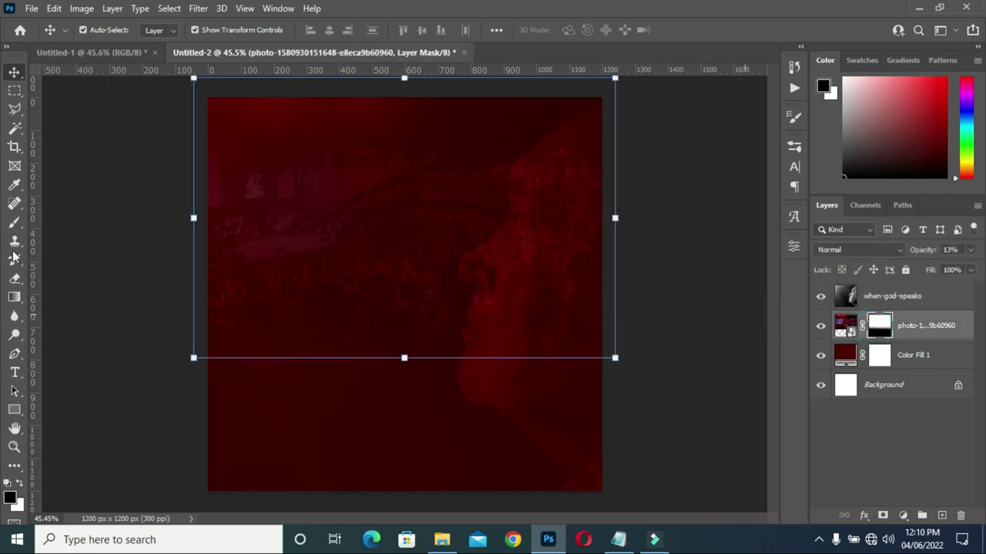
pyautogui.click(15, 222)
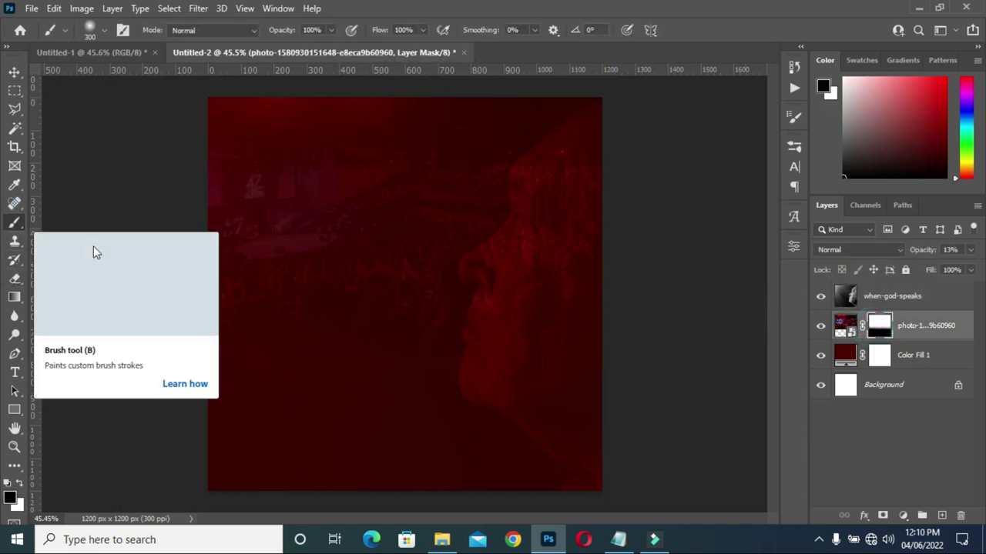
pyautogui.click(570, 151)
pyautogui.moveTo(536, 274)
pyautogui.mouseDown()
pyautogui.moveTo(597, 176)
pyautogui.moveTo(563, 356)
pyautogui.moveTo(486, 368)
pyautogui.moveTo(515, 227)
pyautogui.moveTo(539, 180)
pyautogui.moveTo(493, 341)
pyautogui.moveTo(497, 266)
pyautogui.moveTo(500, 385)
pyautogui.moveTo(590, 469)
pyautogui.moveTo(588, 181)
pyautogui.moveTo(664, 211)
pyautogui.mouseUp()
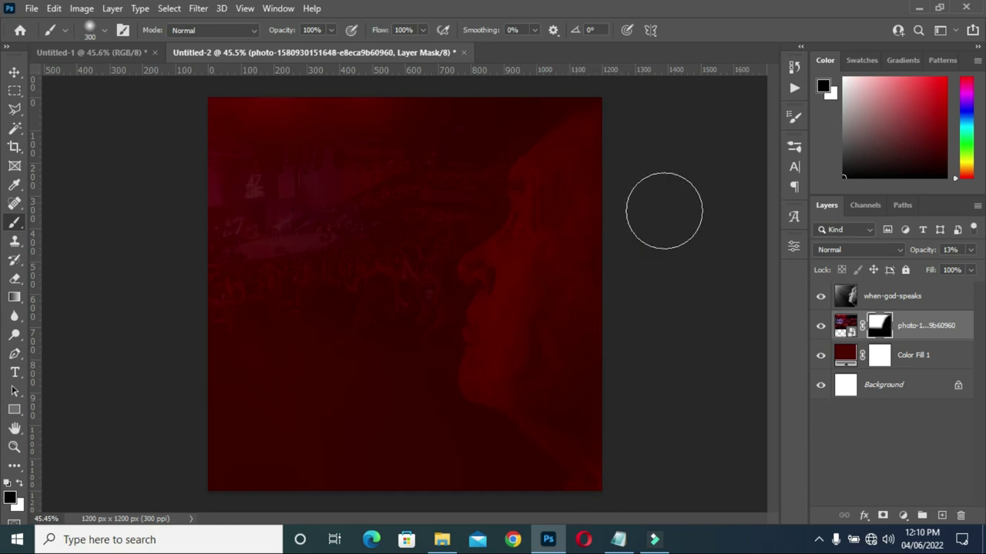
pyautogui.press('x')
pyautogui.click(15, 72)
pyautogui.click(70, 182)
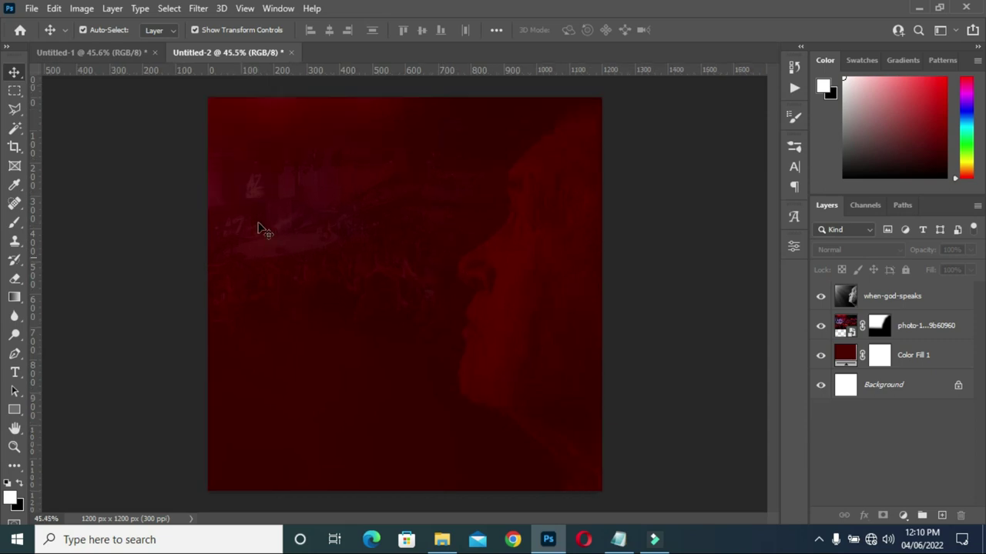
# Paint a soft white 1100 px brush dab at the centre of a new layer.
pyautogui.scroll(1, 322, 296)
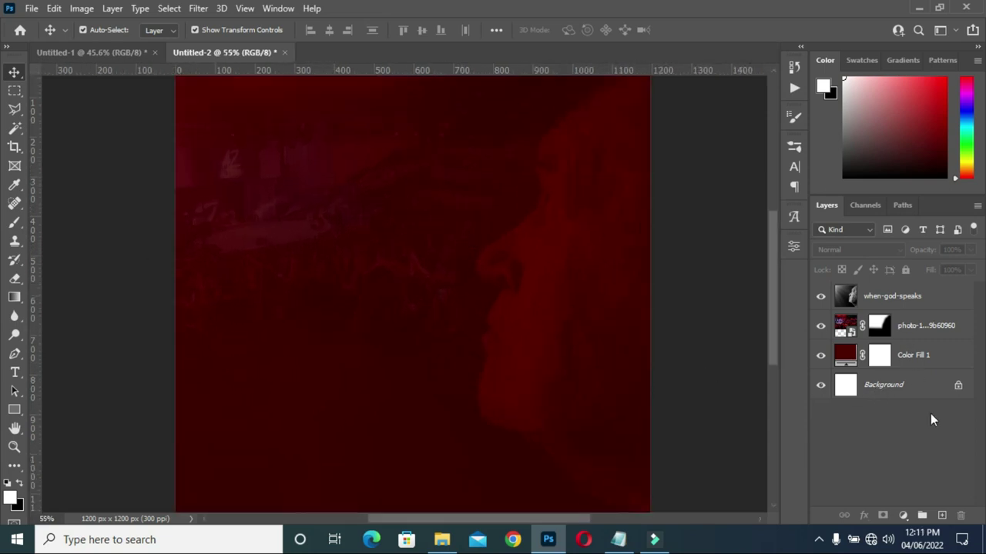
pyautogui.click(941, 515)
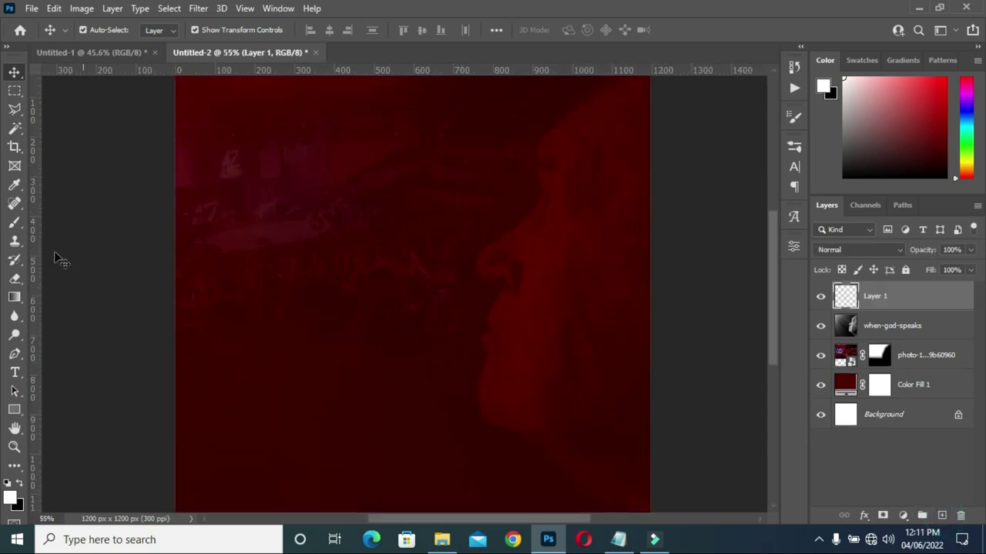
pyautogui.click(14, 222)
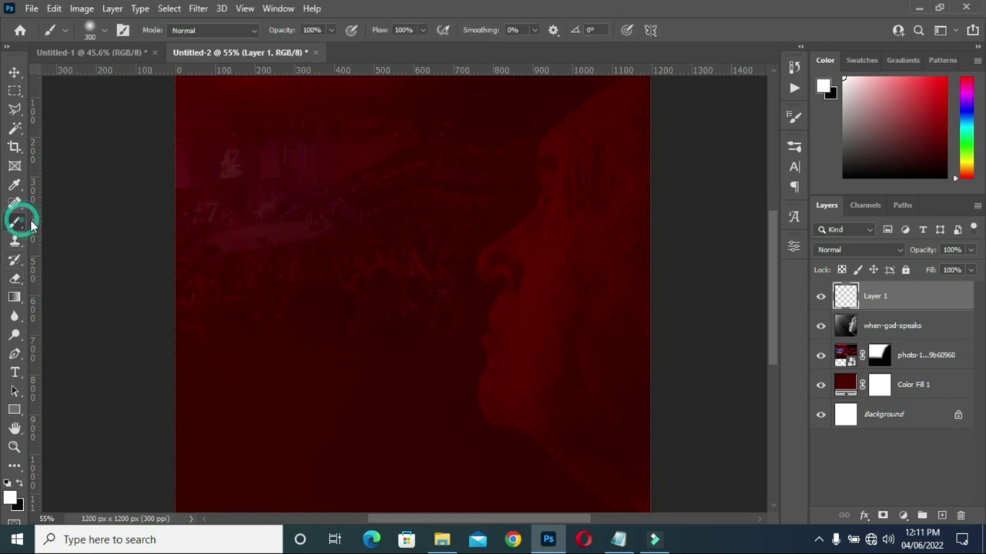
pyautogui.press(']')
pyautogui.press(']')
pyautogui.press(']')
pyautogui.press(']')
pyautogui.press(']')
pyautogui.press(']')
pyautogui.press(']')
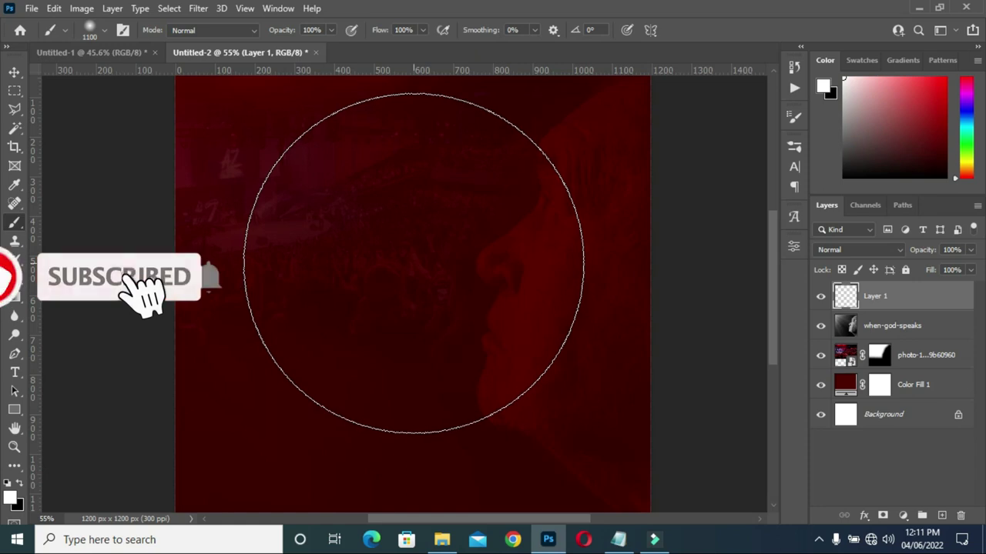
pyautogui.press(']')
pyautogui.click(414, 268)
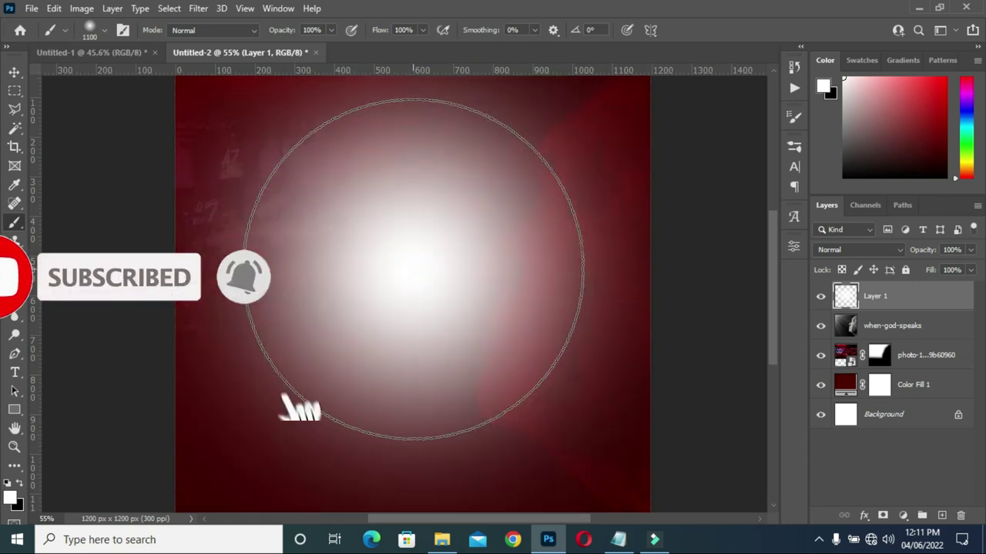
# Blend the glow layer with Overlay and move it up and to the right.
pyautogui.click(849, 251)
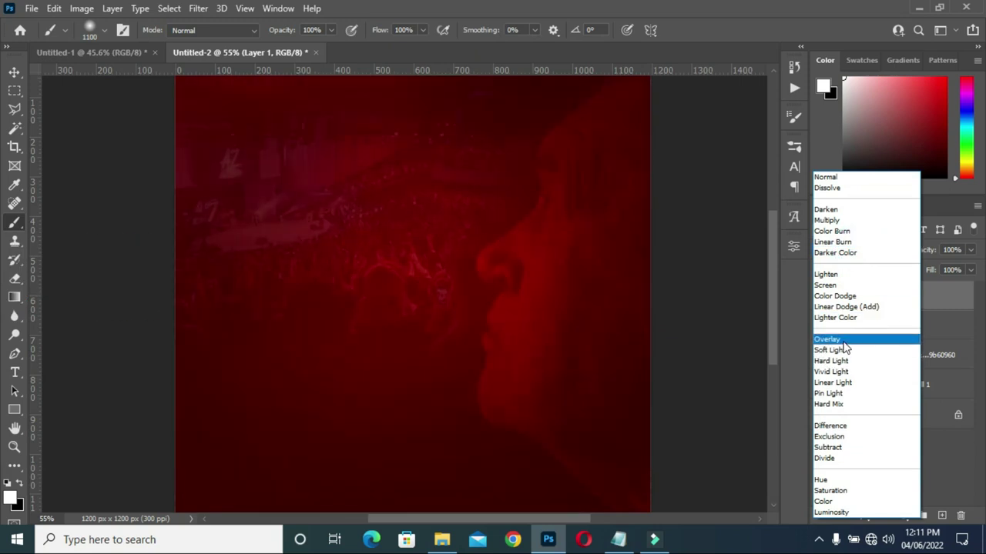
pyautogui.click(843, 342)
pyautogui.click(14, 71)
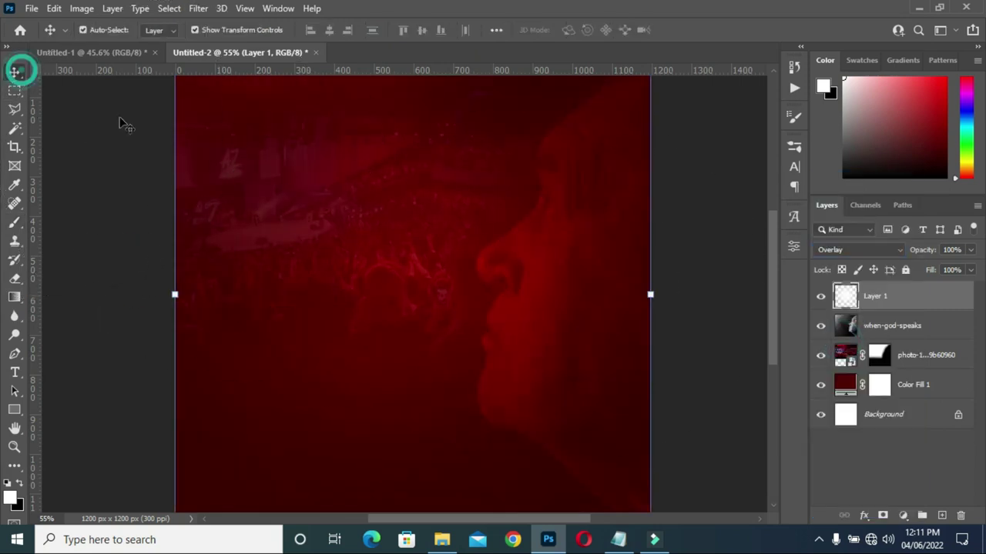
pyautogui.hotkey('ctrl', '0')
pyautogui.moveTo(375, 264); pyautogui.dragTo(489, 223)
pyautogui.hotkey('ctrl', '-')
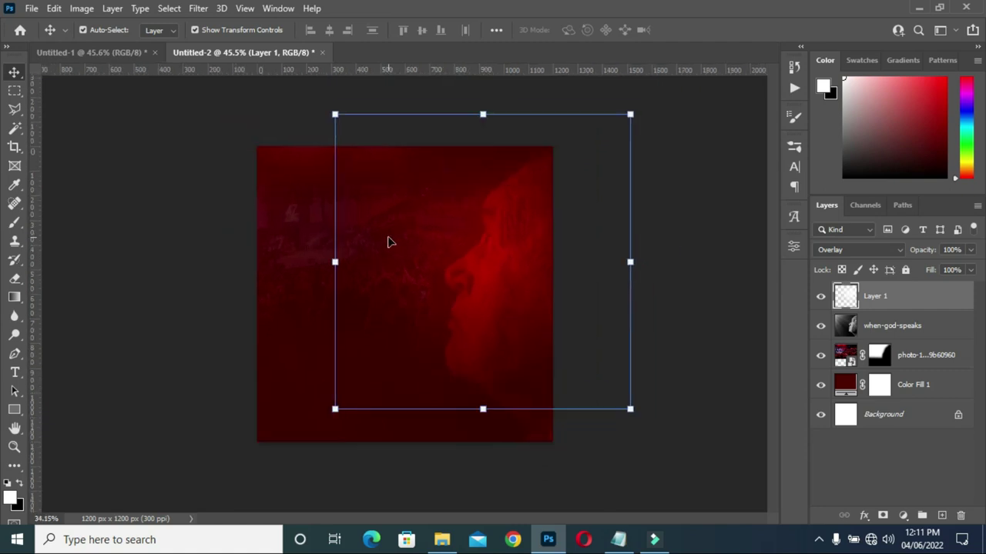
# Check the when-god-speaks layer's opacity setting of 30%.
pyautogui.click(892, 325)
pyautogui.click(920, 251)
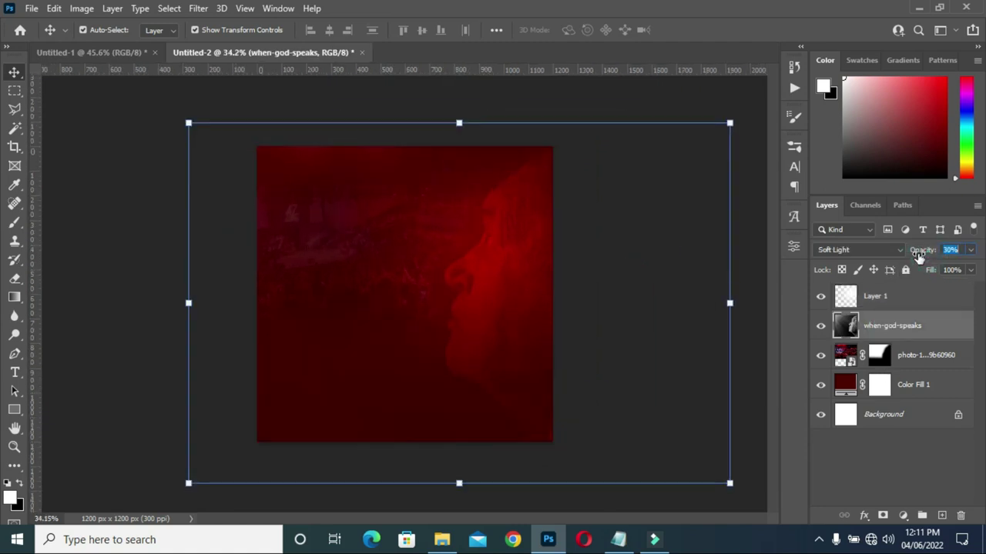
pyautogui.click(115, 272)
pyautogui.hotkey('ctrl', '+')
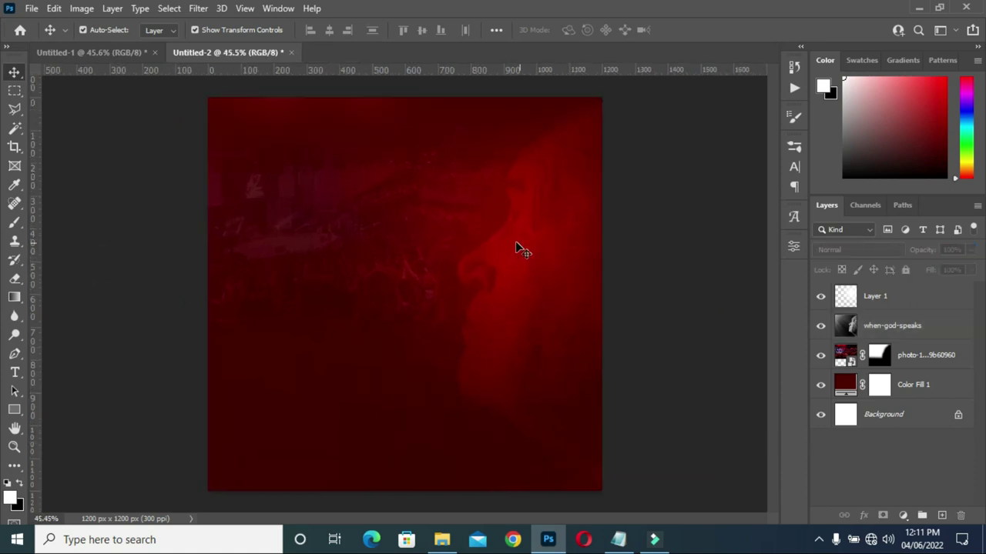
pyautogui.hotkey('ctrl', '0')
pyautogui.scroll(-1, 397, 274)
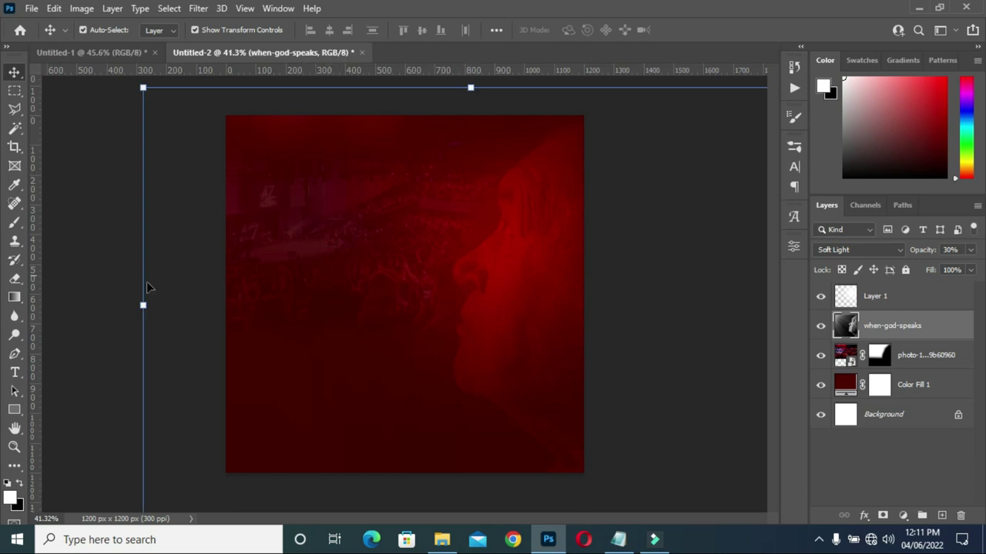
pyautogui.click(105, 288)
pyautogui.scroll(2, 423, 282)
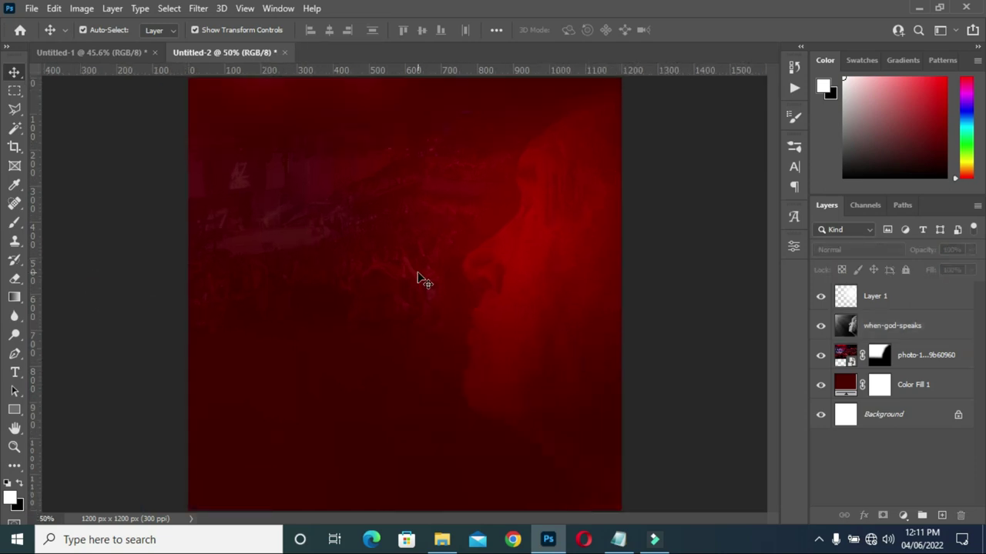
# Lower the Layer 1 glow's opacity to 78%.
pyautogui.click(528, 241)
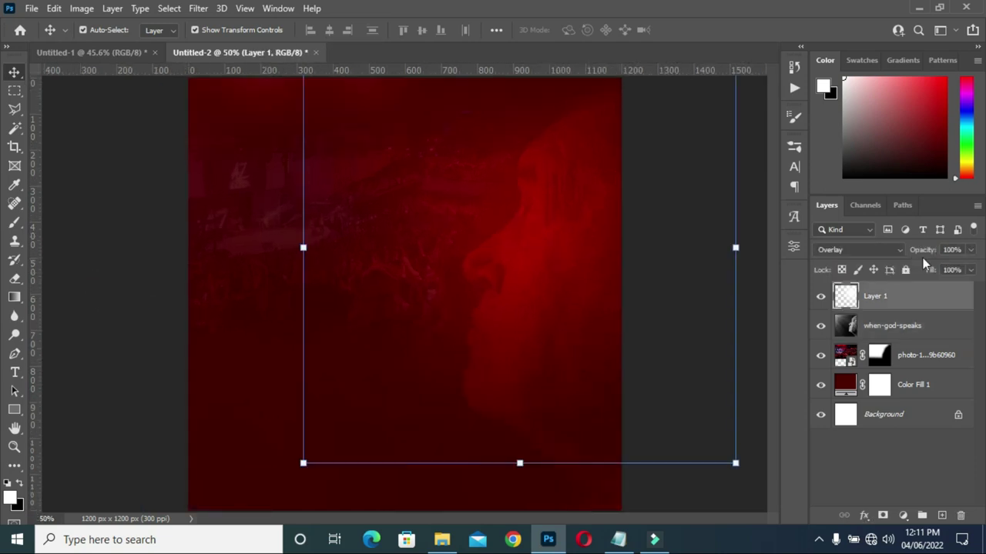
pyautogui.moveTo(927, 256); pyautogui.dragTo(916, 251)
pyautogui.click(127, 329)
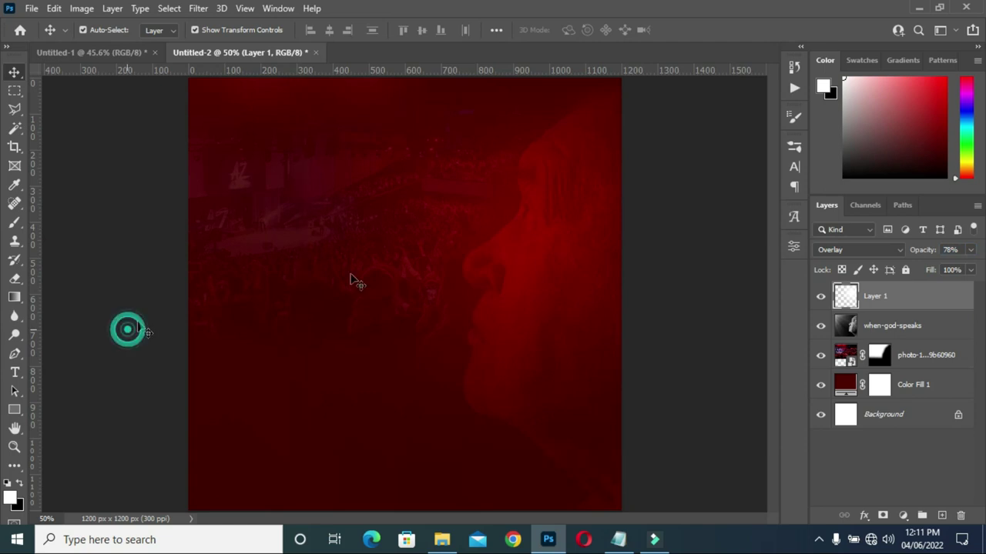
pyautogui.scroll(-2, 424, 282)
pyautogui.scroll(2, 436, 281)
pyautogui.scroll(-1, 408, 278)
pyautogui.scroll(1, 402, 290)
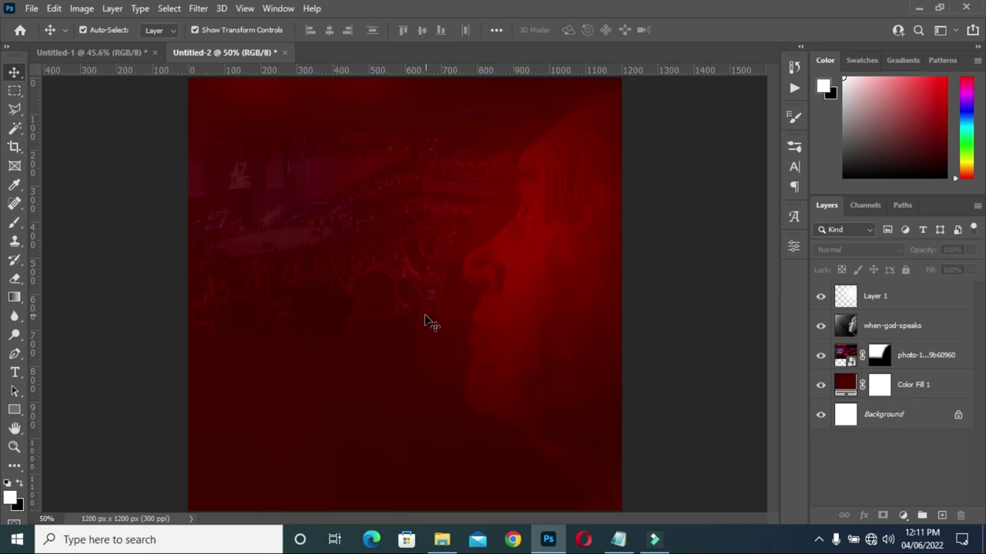
# Duplicate Layer 1 and move the glow copy left and down.
pyautogui.click(895, 305)
pyautogui.moveTo(927, 297); pyautogui.dragTo(942, 515)
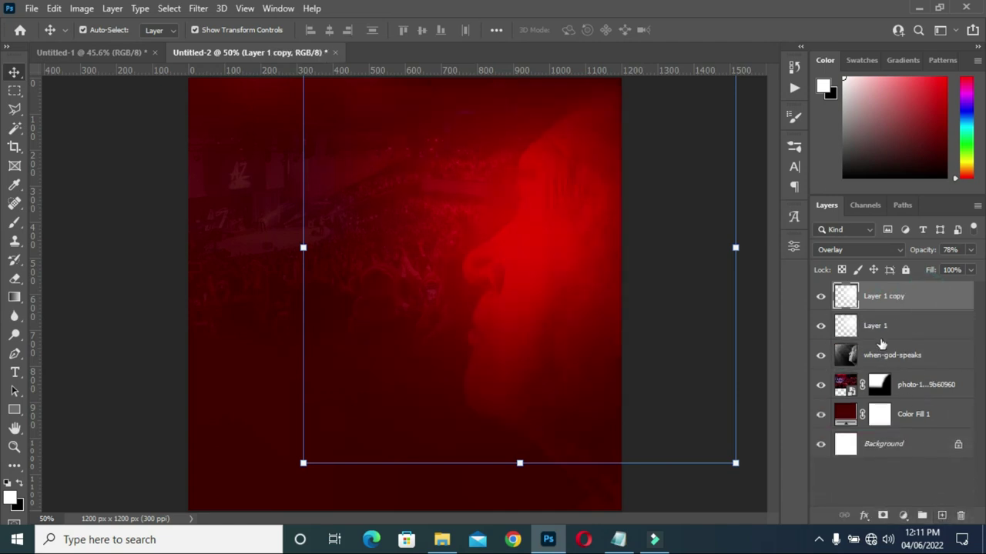
pyautogui.moveTo(525, 239); pyautogui.dragTo(372, 372)
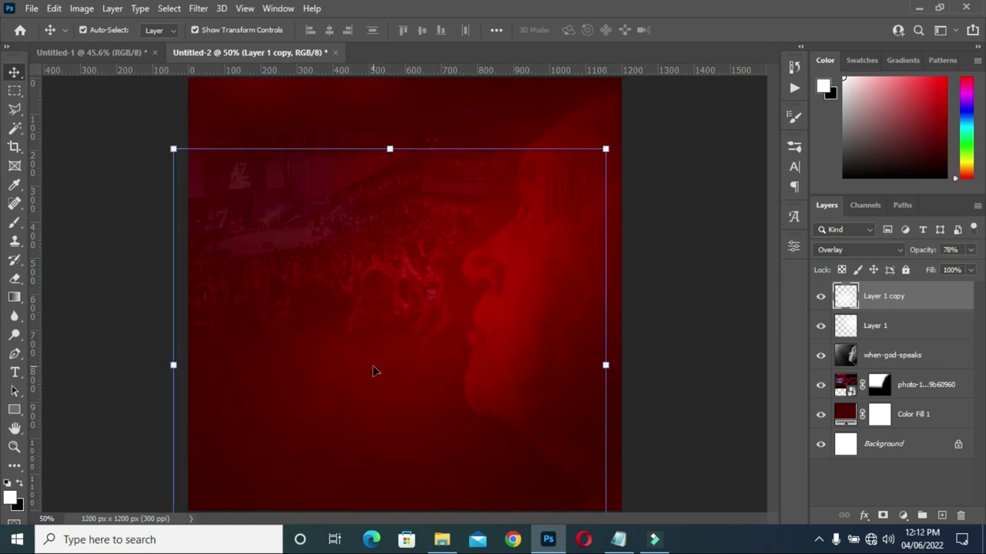
# Blend the glow copy with Soft Light and shift it further down.
pyautogui.scroll(-1, 377, 334)
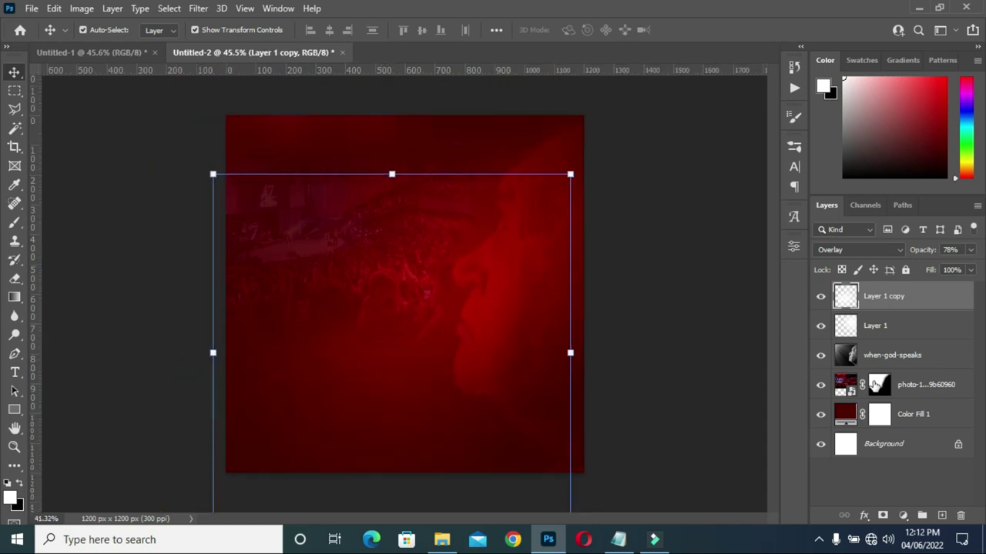
pyautogui.click(861, 250)
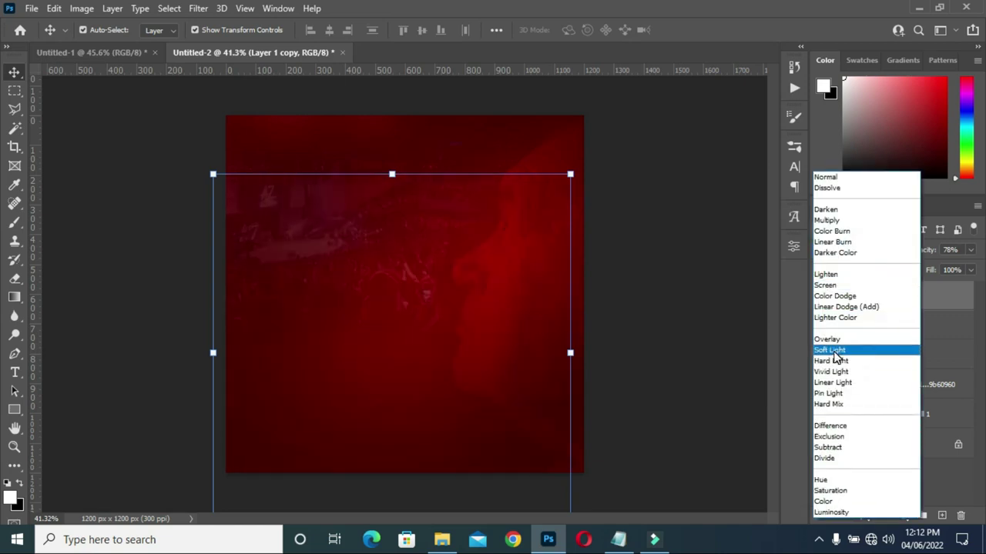
pyautogui.click(833, 352)
pyautogui.moveTo(371, 369); pyautogui.dragTo(358, 332)
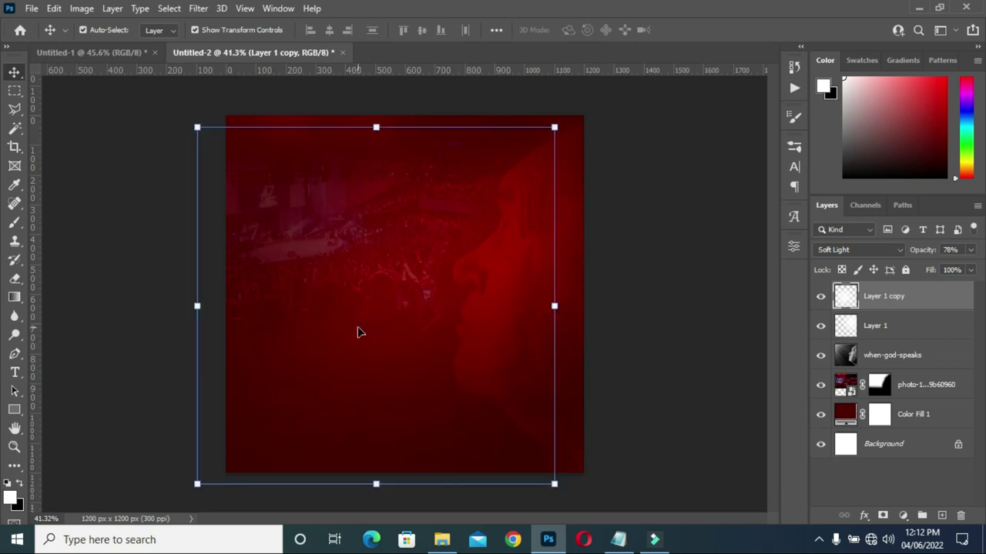
pyautogui.click(624, 219)
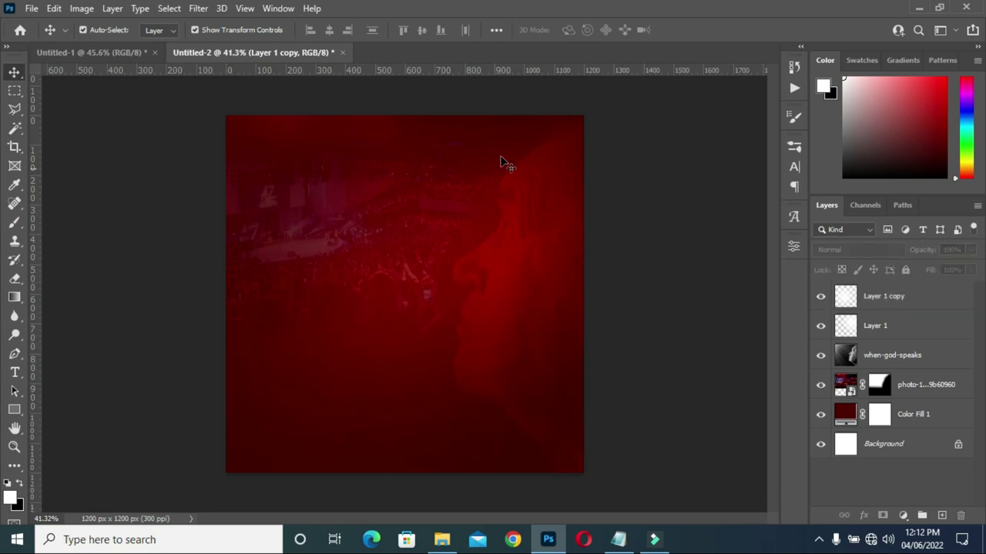
pyautogui.scroll(2, 459, 135)
pyautogui.scroll(-1, 458, 135)
pyautogui.click(370, 346)
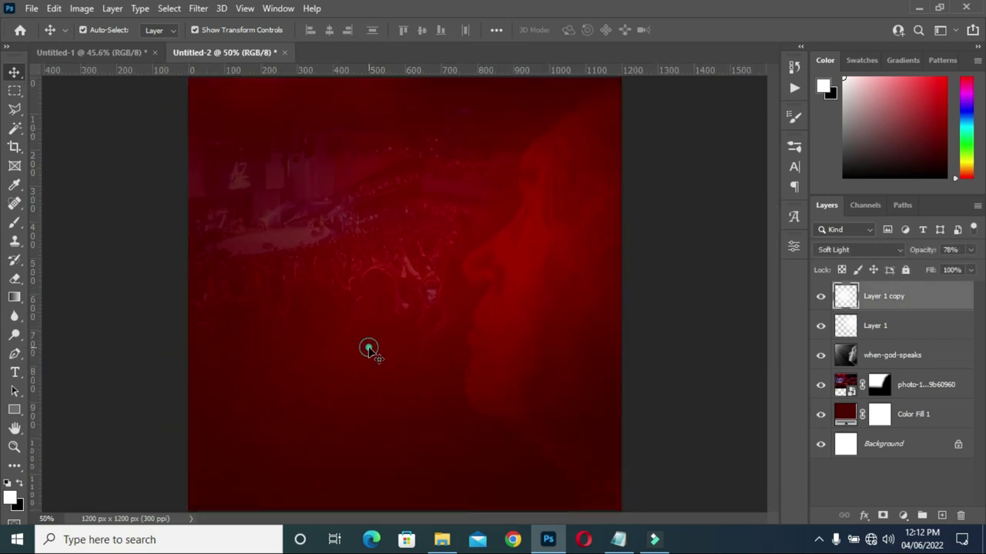
# Mask Layer 1 copy, hiding its top and bottom with a 600 px brush.
pyautogui.click(883, 516)
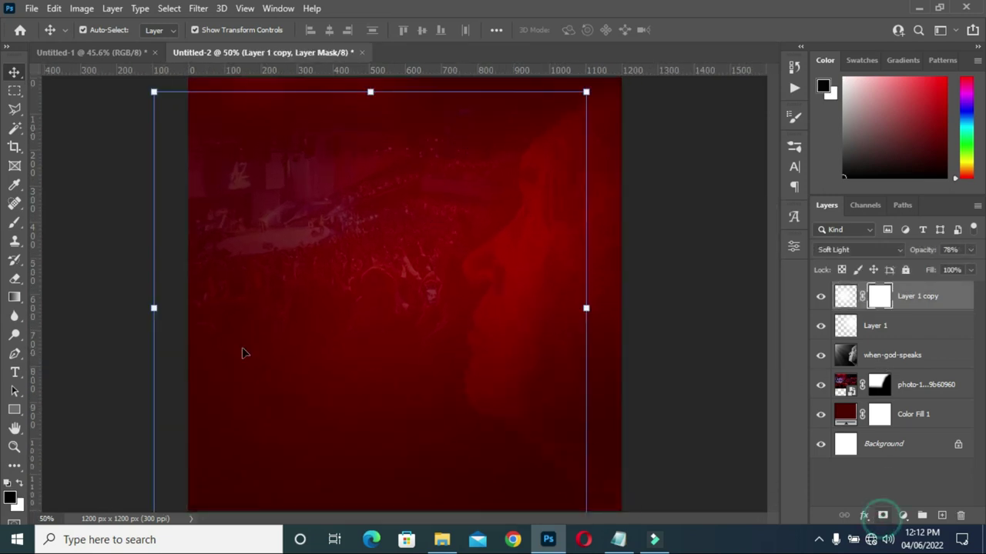
pyautogui.click(14, 222)
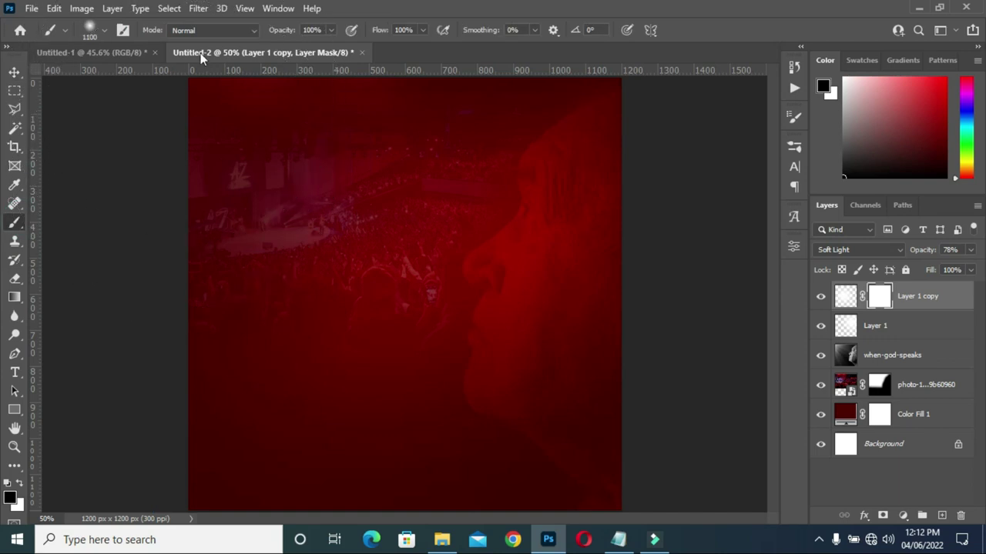
pyautogui.press('[')
pyautogui.press('[')
pyautogui.press('[')
pyautogui.press('[')
pyautogui.press('[')
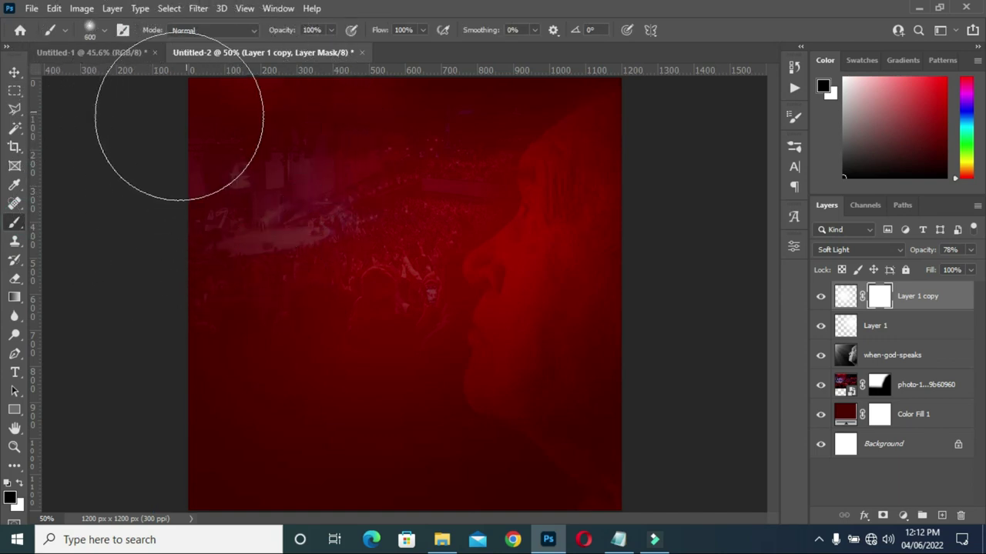
pyautogui.moveTo(230, 86)
pyautogui.mouseDown()
pyautogui.moveTo(653, 85)
pyautogui.moveTo(639, 140)
pyautogui.mouseUp()
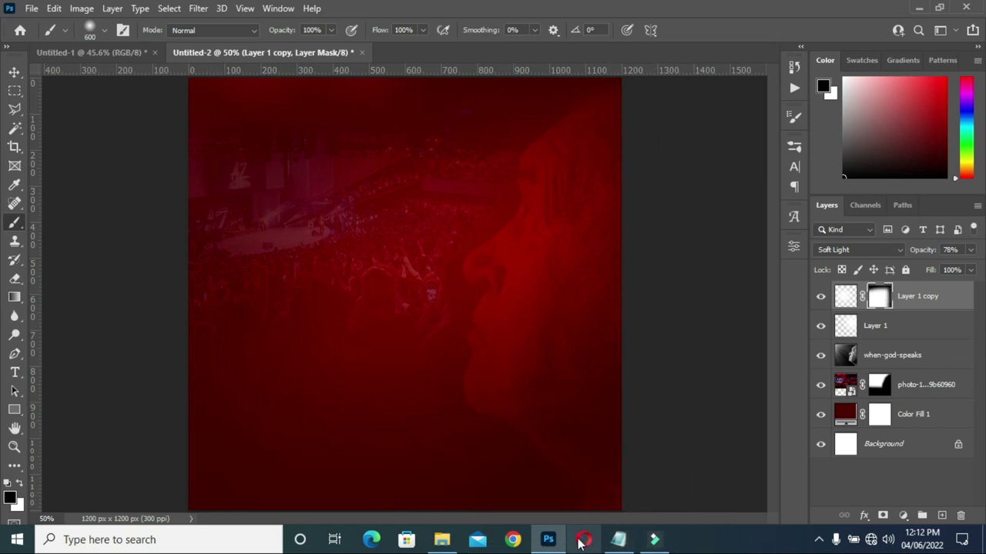
pyautogui.click(576, 493)
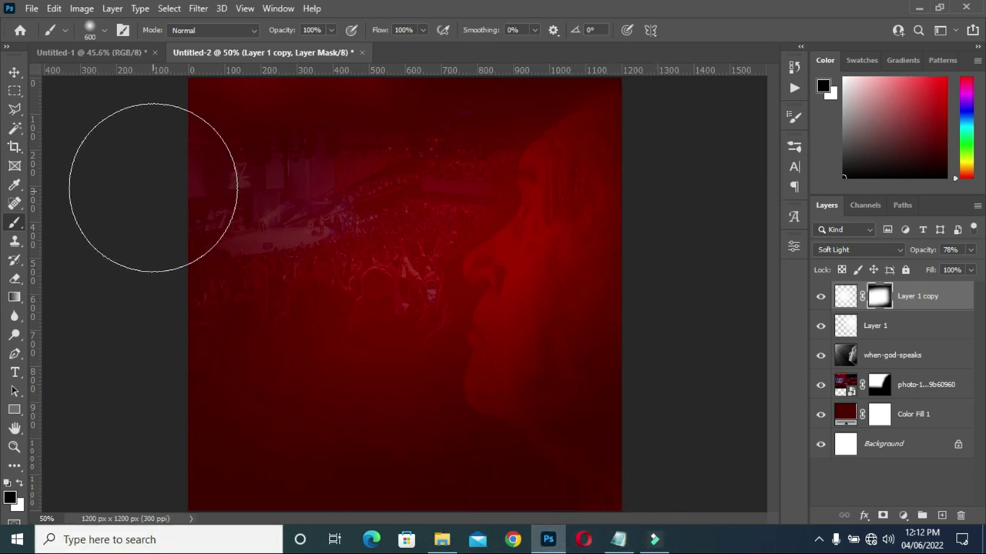
pyautogui.click(14, 72)
pyautogui.click(54, 188)
pyautogui.press('x')
pyautogui.hotkey('ctrl', '0')
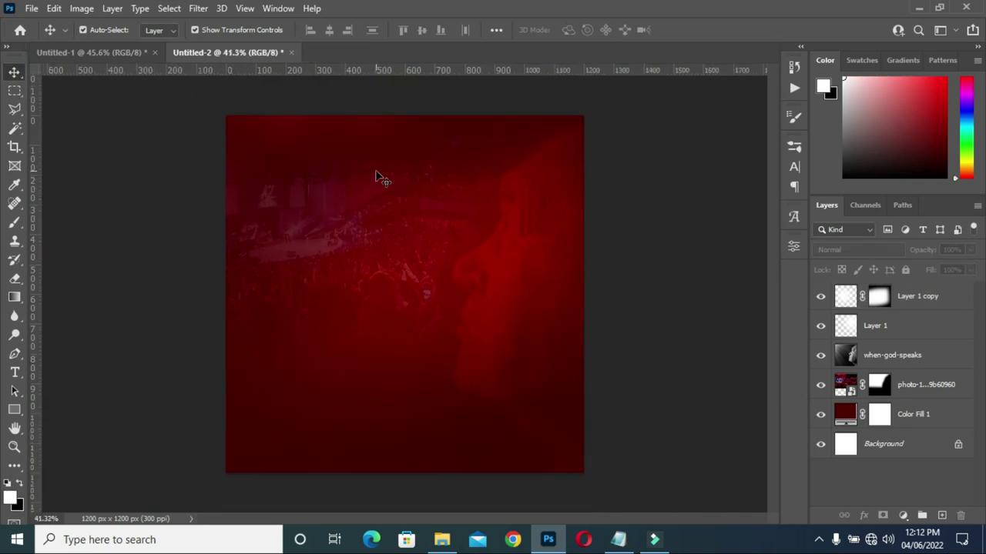
# Select the CHRIST CITY CHURCH INT'L MINISTRY line in the notes, then minimize Notepad.
pyautogui.scroll(1, 377, 218)
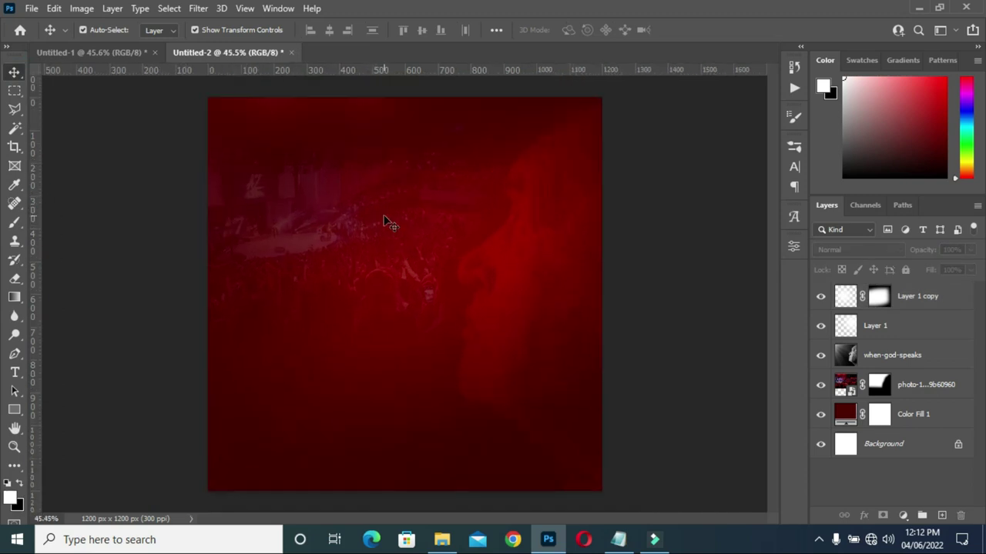
pyautogui.scroll(3, 385, 227)
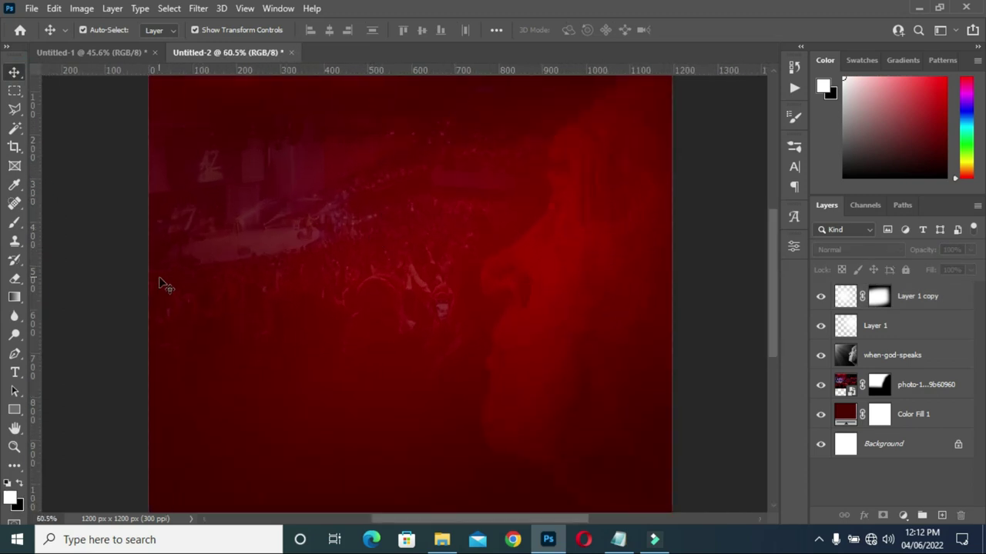
pyautogui.click(618, 539)
pyautogui.click(313, 154)
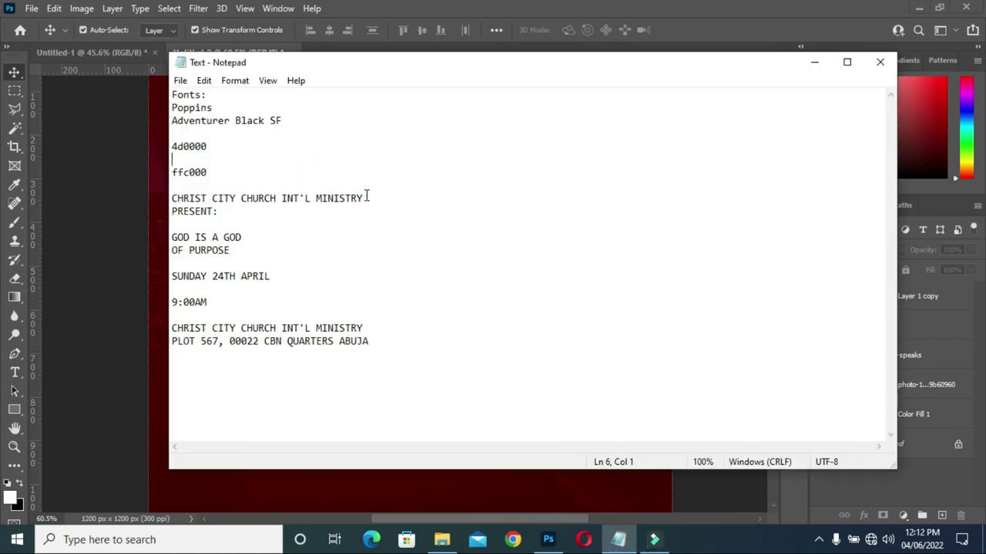
pyautogui.moveTo(368, 197); pyautogui.dragTo(162, 202)
pyautogui.click(814, 63)
# Paste 'CHRIST CITY CHURCH INT'L MINISTRY' as white heading text near the flyer's top-left.
pyautogui.press('t')
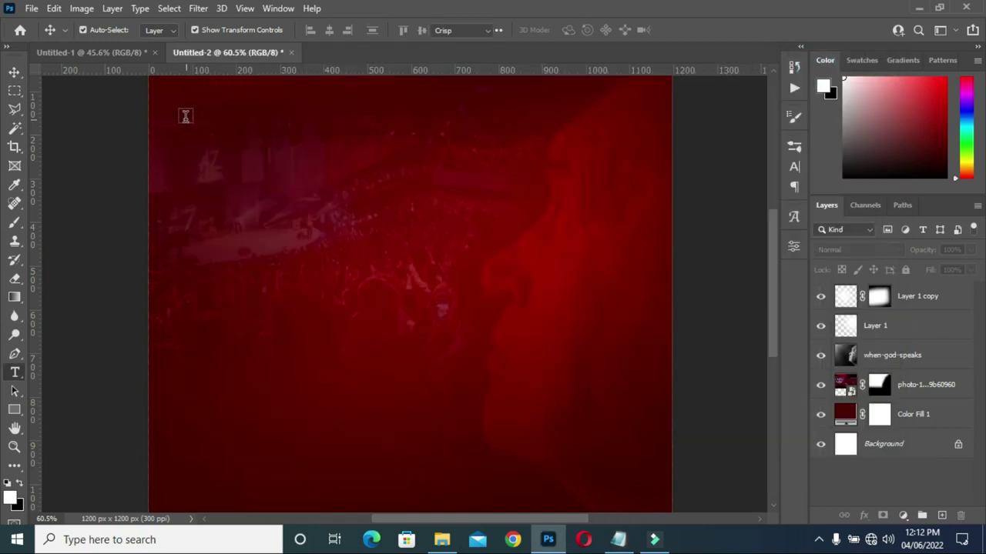
pyautogui.hotkey('ctrl', '-')
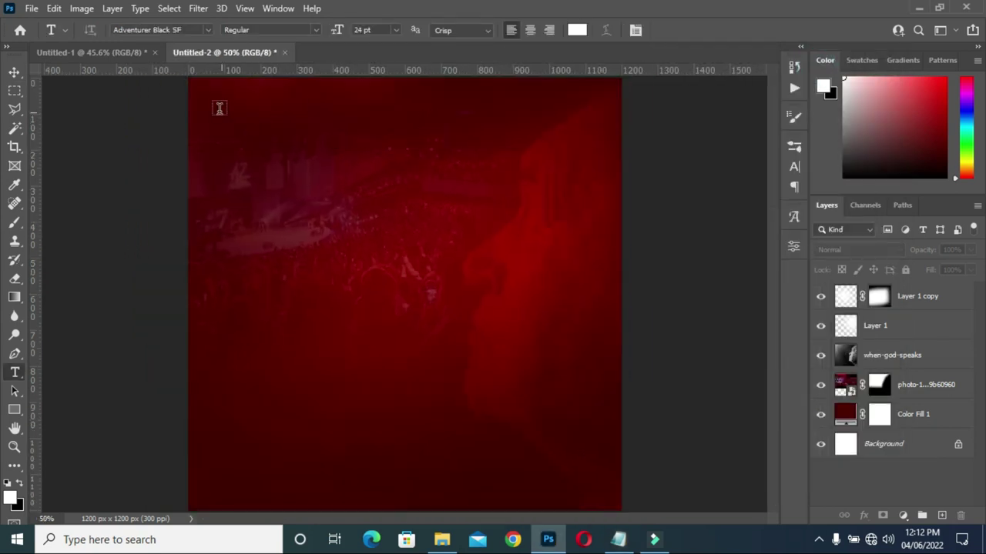
pyautogui.scroll(5, 223, 77)
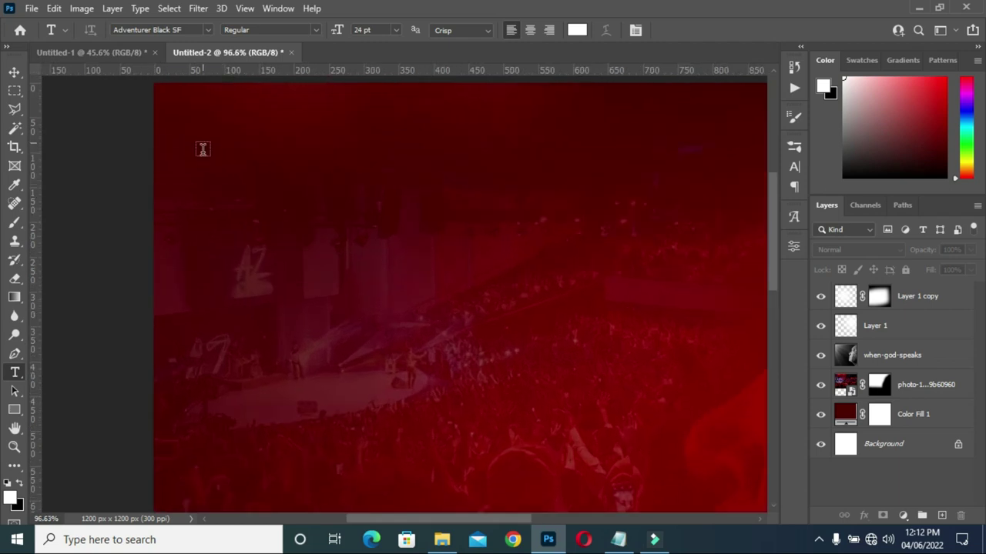
pyautogui.click(202, 185)
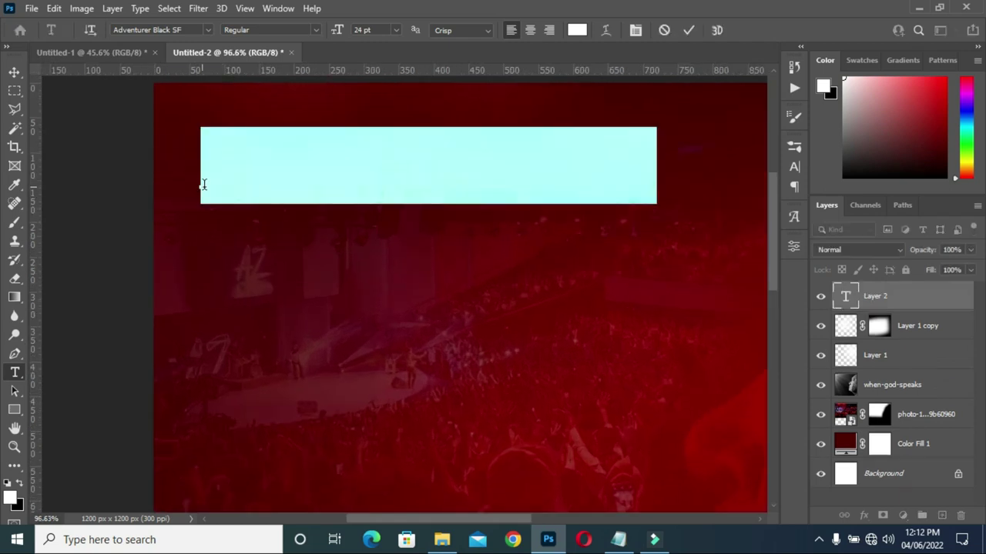
pyautogui.hotkey('ctrl', 'v')
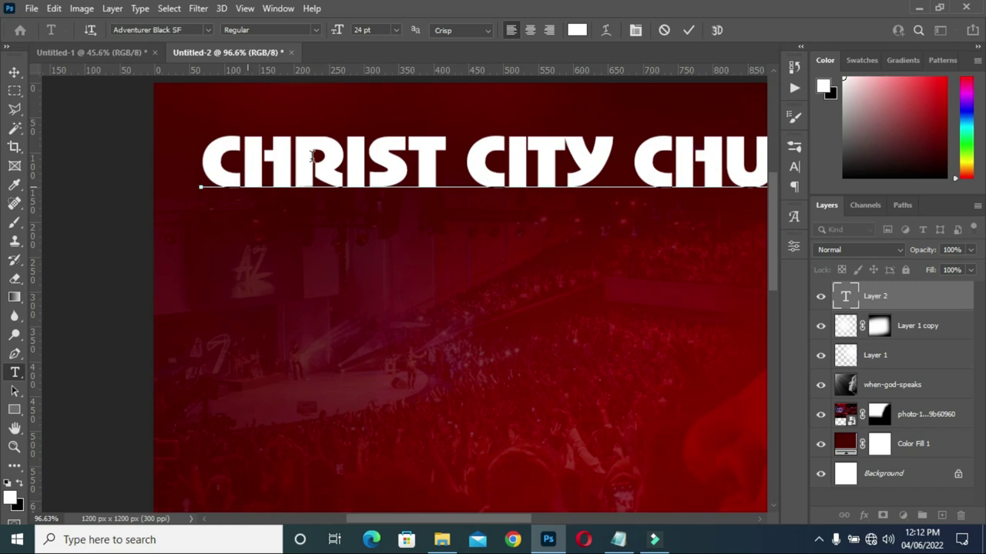
pyautogui.click(688, 31)
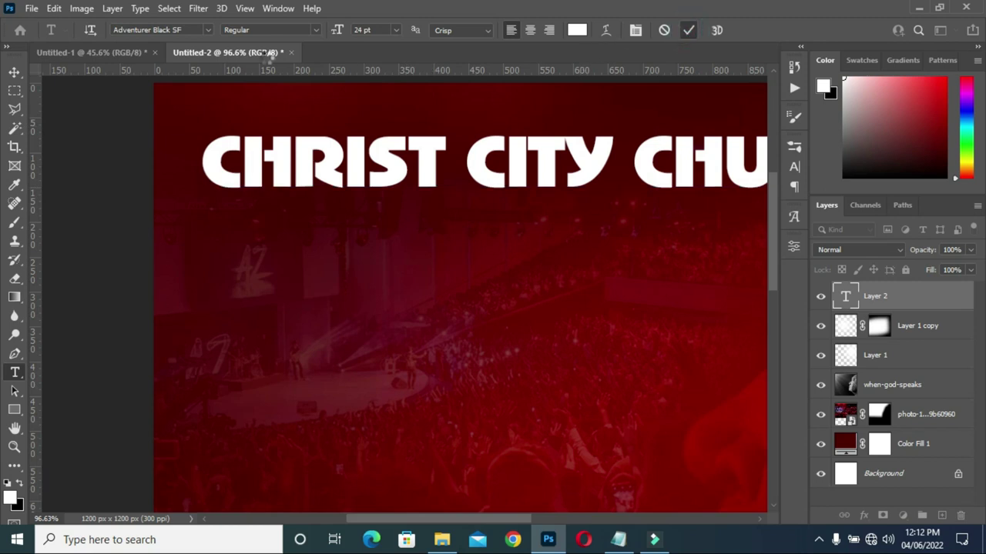
# Set the heading font to Poppins SemiBold.
pyautogui.click(208, 31)
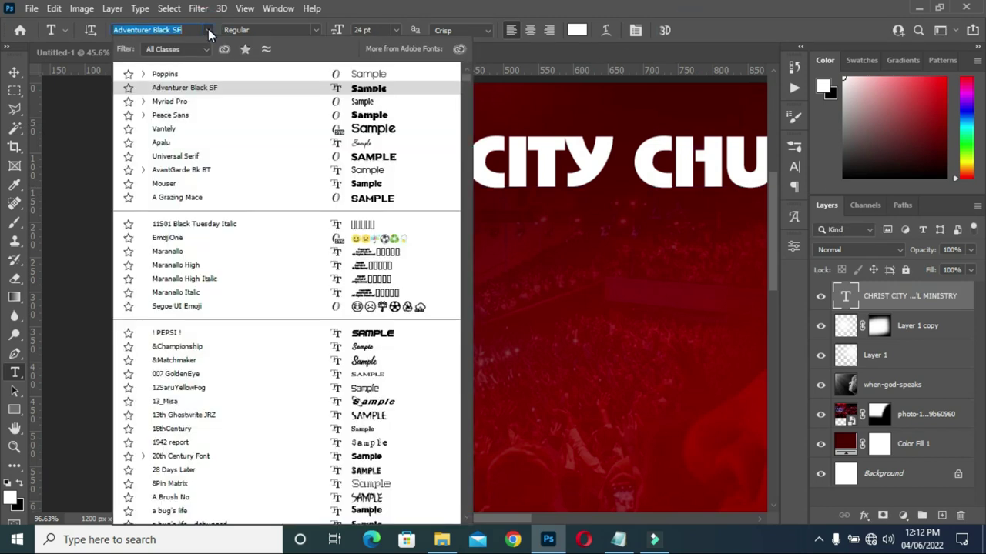
pyautogui.click(165, 74)
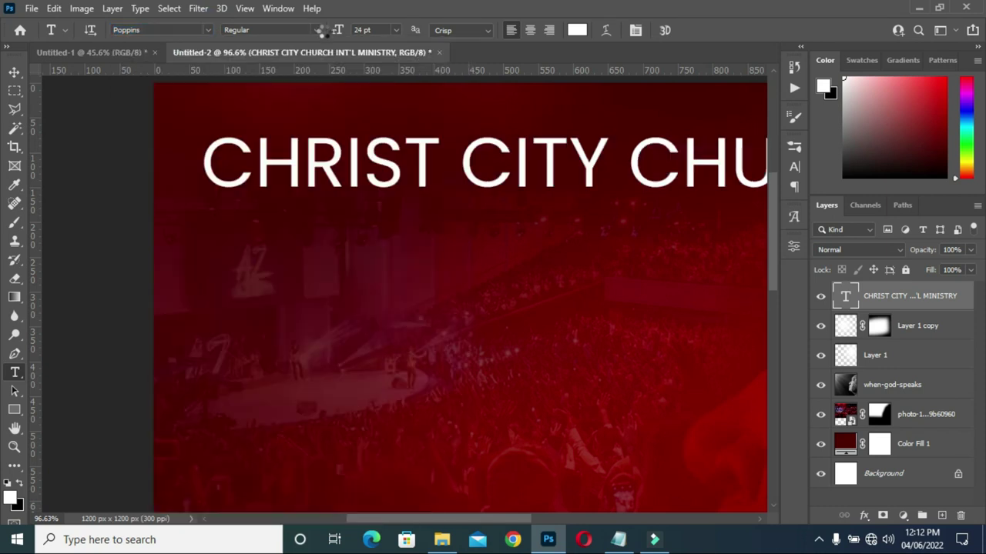
pyautogui.click(318, 30)
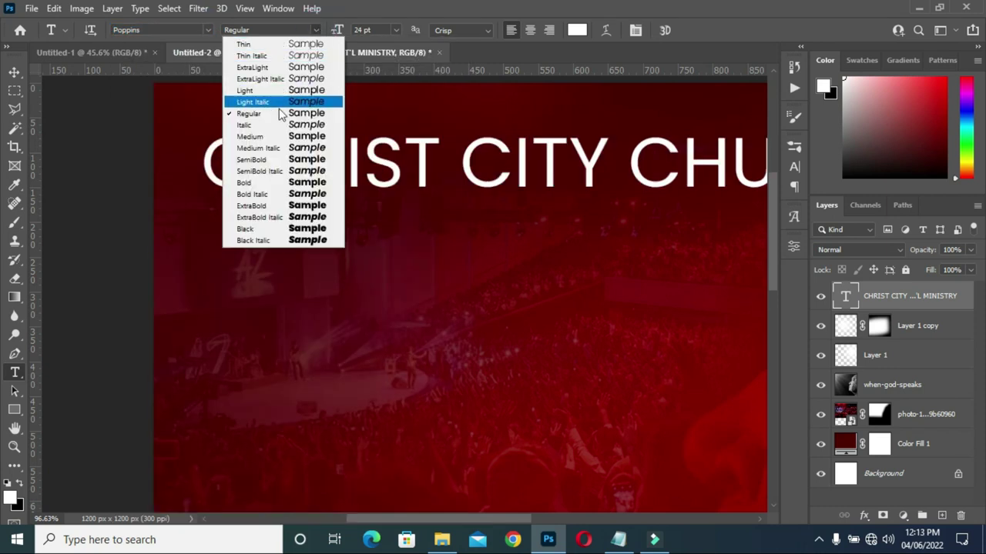
pyautogui.click(257, 161)
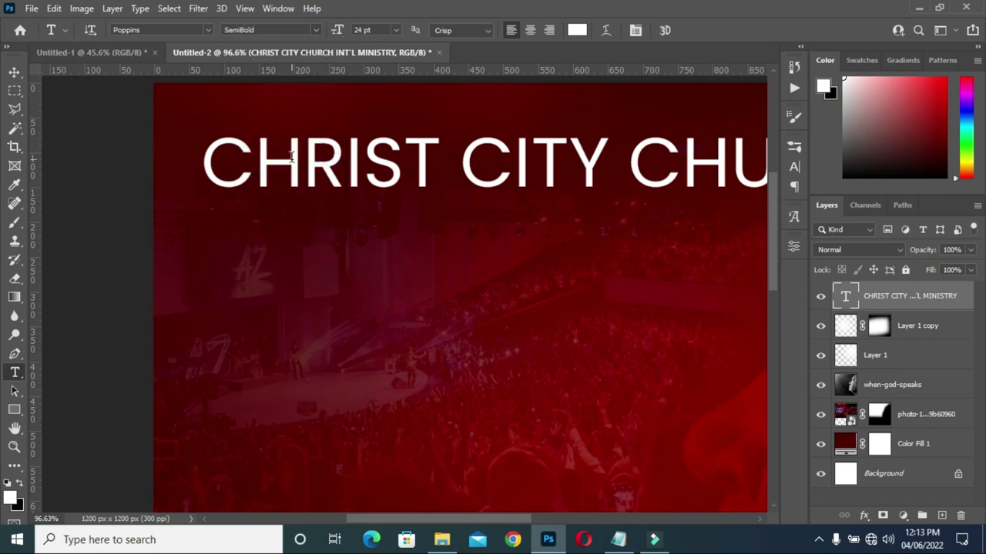
pyautogui.scroll(-4, 291, 154)
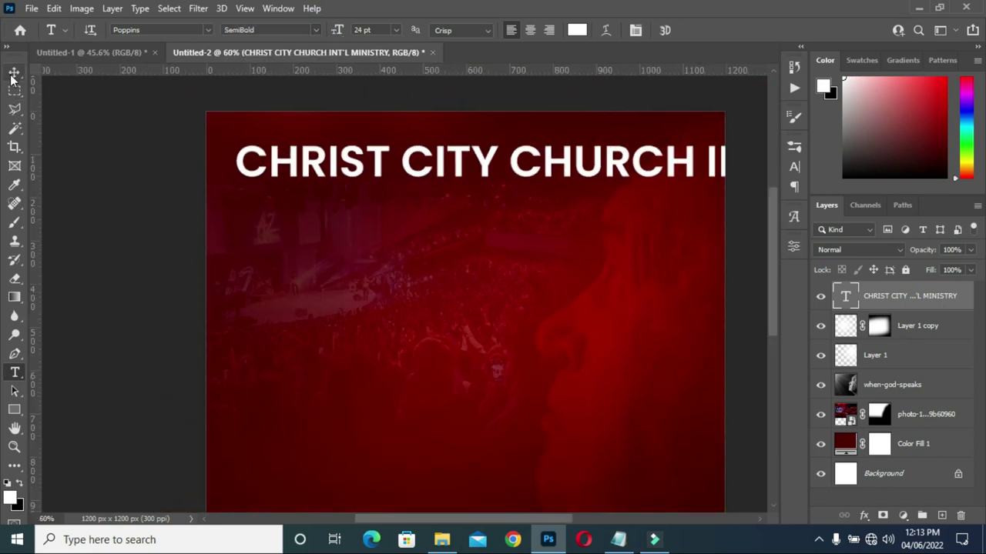
pyautogui.click(14, 72)
# Scale the church-name heading down to 27.75% and commit the transform.
pyautogui.moveTo(627, 142); pyautogui.dragTo(337, 161)
pyautogui.moveTo(412, 160); pyautogui.dragTo(464, 159)
pyautogui.click(715, 29)
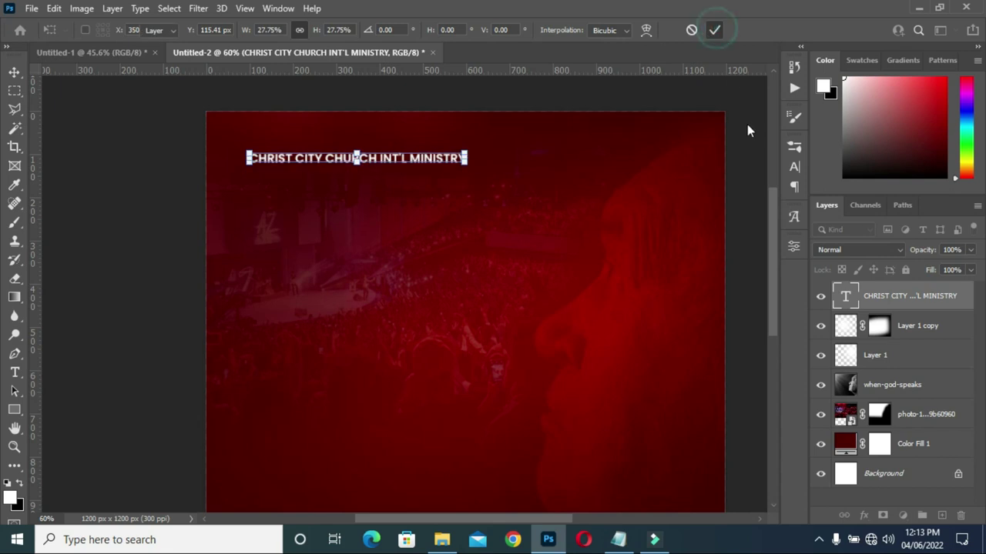
pyautogui.click(749, 128)
pyautogui.scroll(-3, 378, 187)
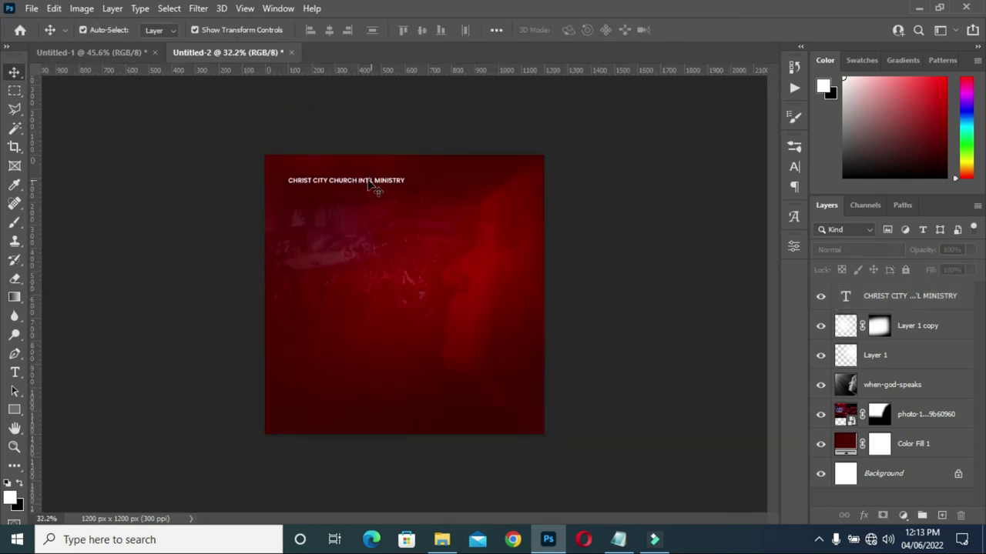
pyautogui.scroll(5, 374, 187)
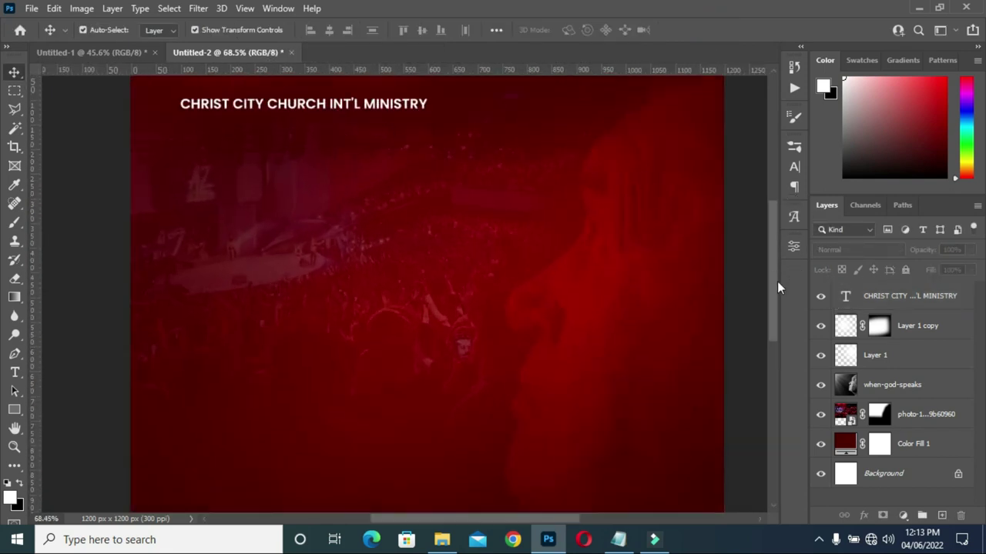
# Group the layers from Layer 1 copy down to Color Fill 1 and name the group BG.
pyautogui.moveTo(776, 283); pyautogui.dragTo(771, 258)
pyautogui.click(876, 355)
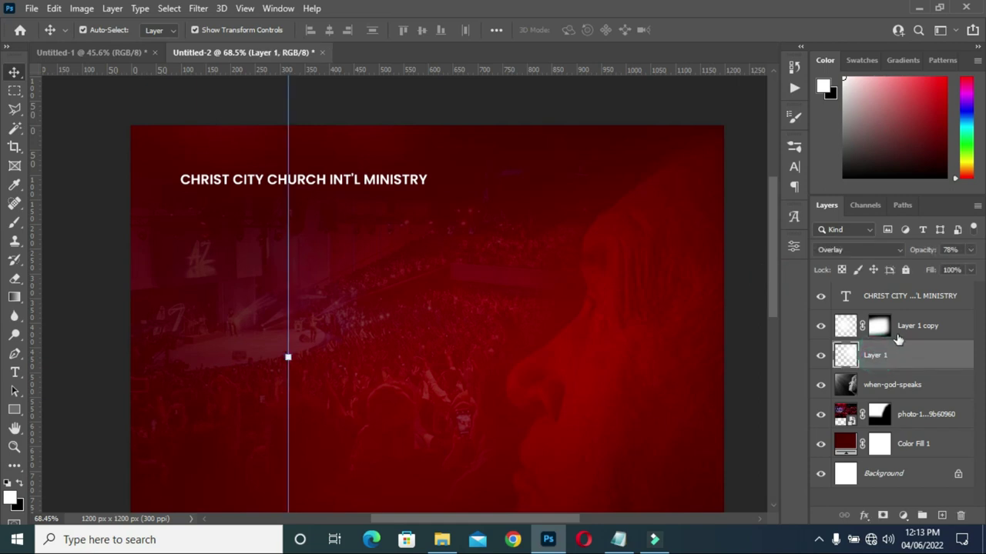
pyautogui.click(906, 324)
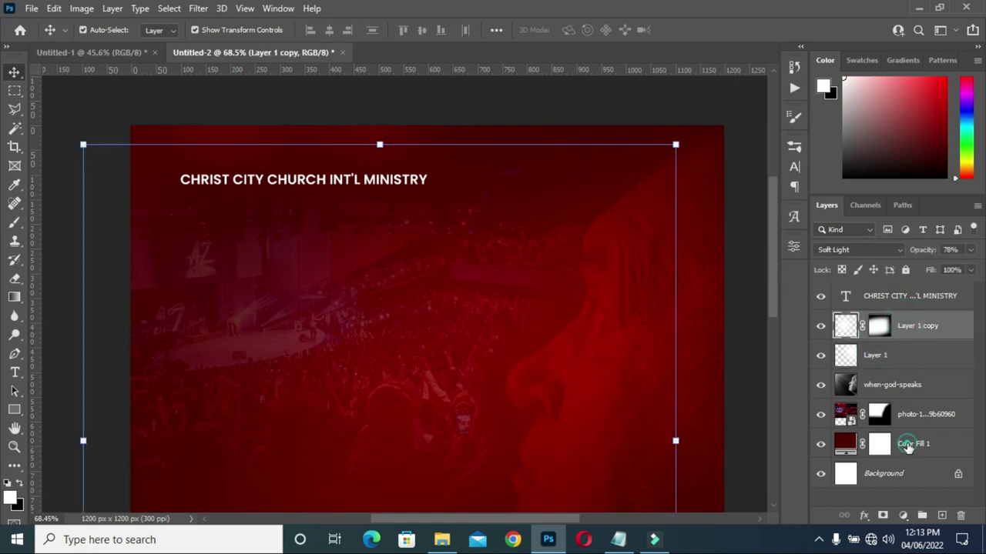
pyautogui.keyDown('shift'); pyautogui.click(907, 446); pyautogui.keyUp('shift')
pyautogui.click(921, 516)
pyautogui.doubleClick(873, 319)
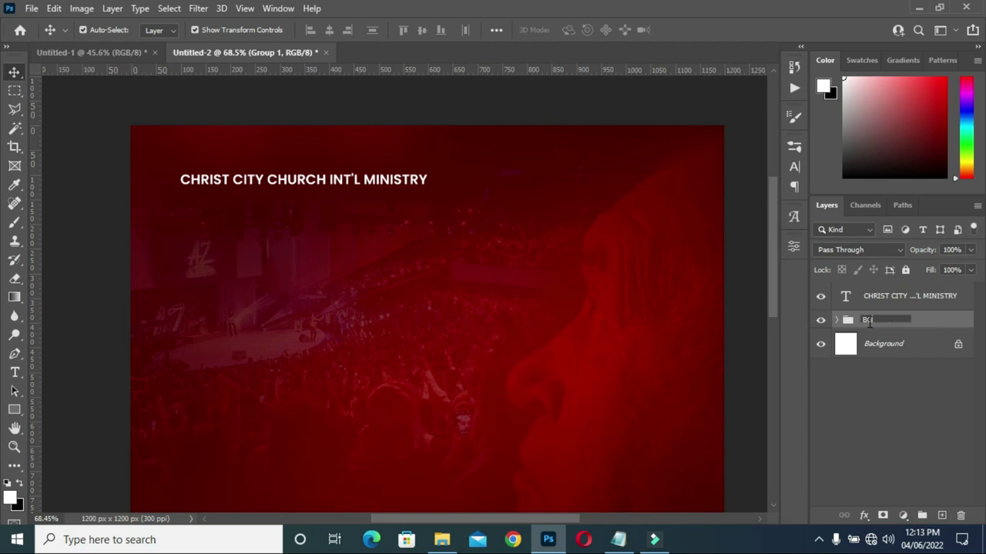
pyautogui.press('Return')
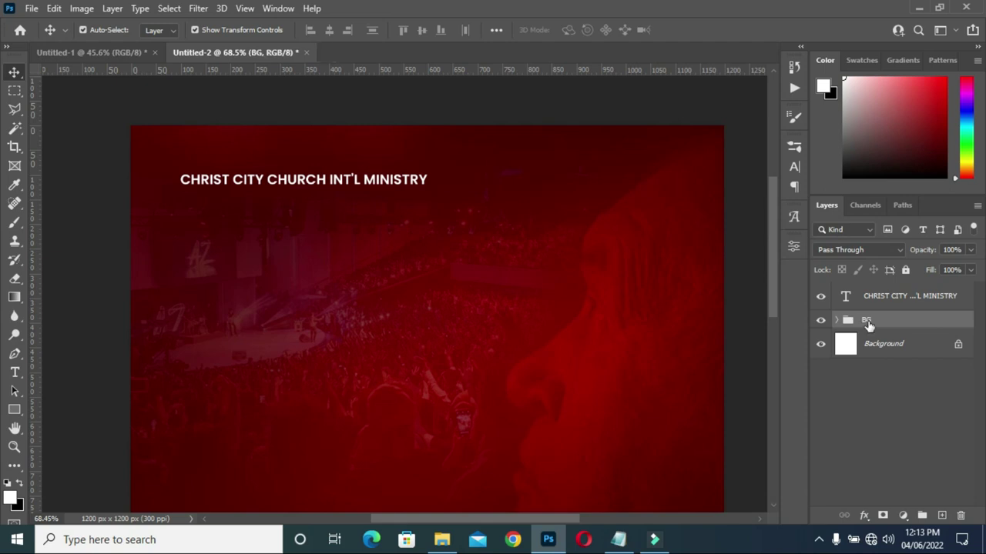
# Place the CHRIST CITY LOGO file onto the flyer and scale it down to about 12.84%.
pyautogui.click(290, 191)
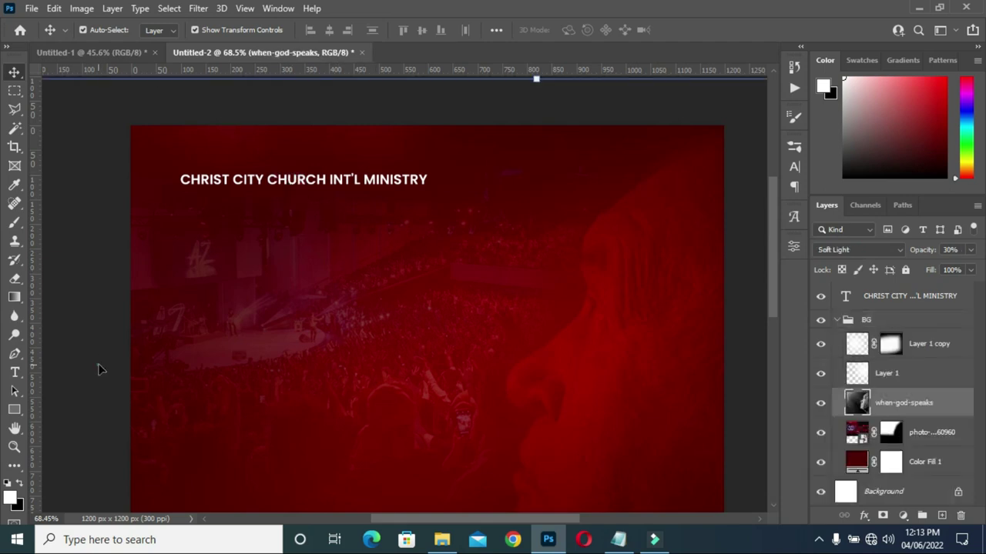
pyautogui.click(441, 539)
pyautogui.click(576, 246)
pyautogui.moveTo(576, 246); pyautogui.dragTo(181, 341)
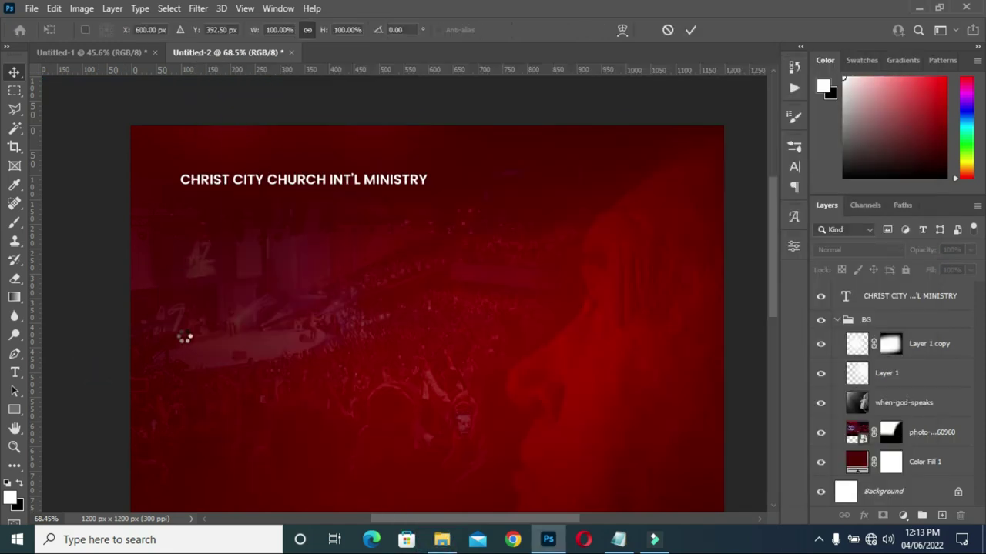
pyautogui.moveTo(629, 321); pyautogui.dragTo(268, 320)
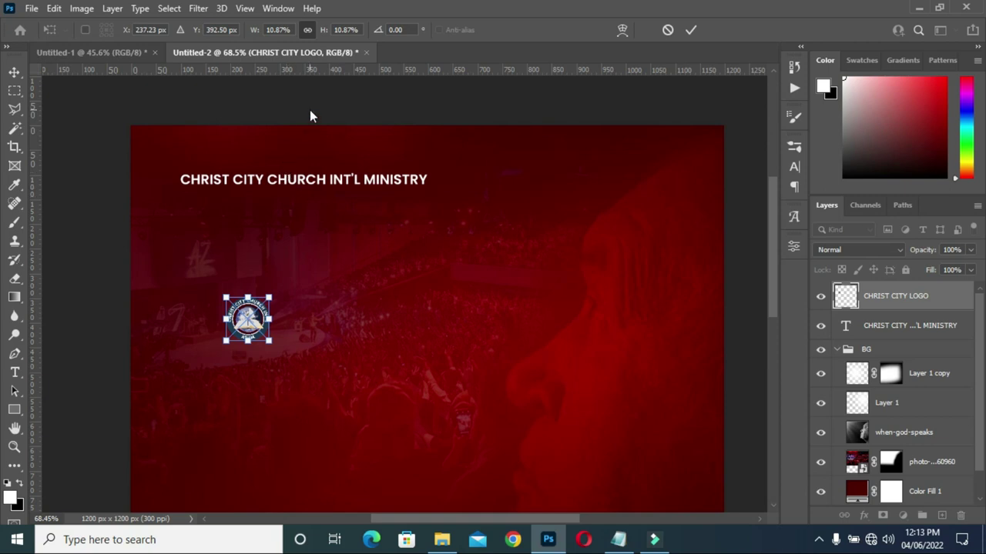
pyautogui.press('Return')
# Move the heading down slightly and position the logo just above it at top-left.
pyautogui.moveTo(315, 185); pyautogui.dragTo(302, 220)
pyautogui.moveTo(249, 315); pyautogui.dragTo(226, 181)
pyautogui.click(691, 30)
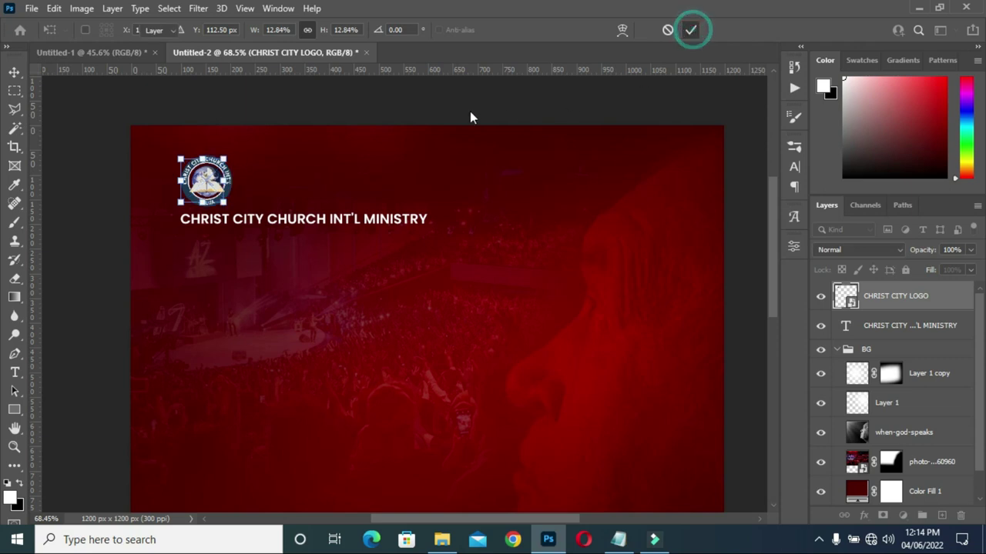
pyautogui.keyDown('alt'); pyautogui.scroll(-3, 387, 138); pyautogui.keyUp('alt')
pyautogui.click(85, 285)
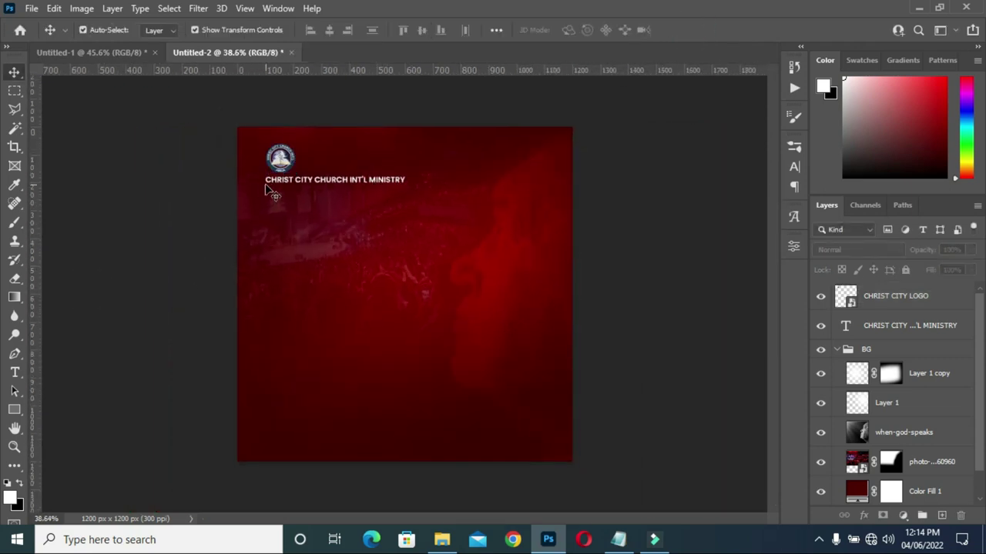
pyautogui.keyDown('alt'); pyautogui.scroll(4, 271, 192); pyautogui.keyUp('alt')
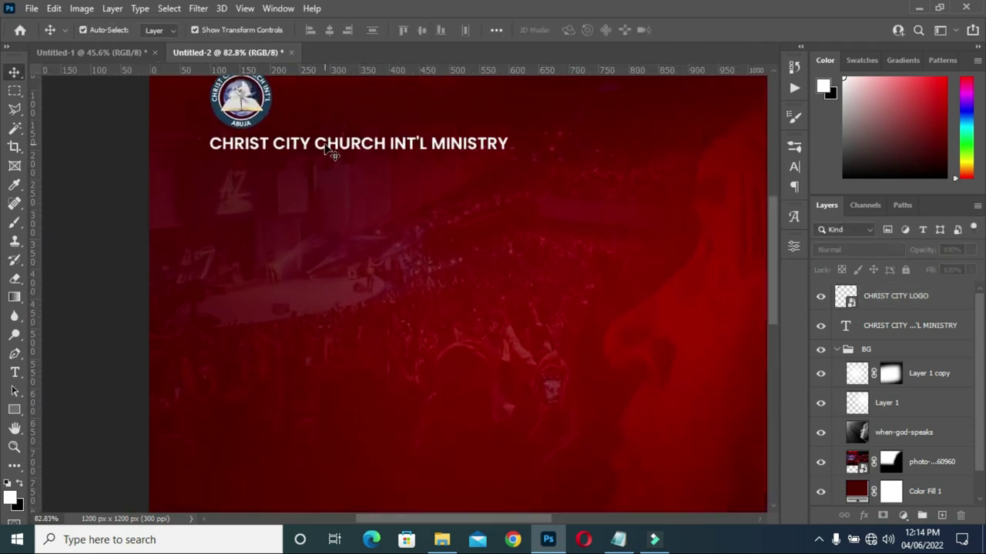
# Duplicate the heading below itself and replace its text with 'PRESENT:' from the notes.
pyautogui.click(325, 145)
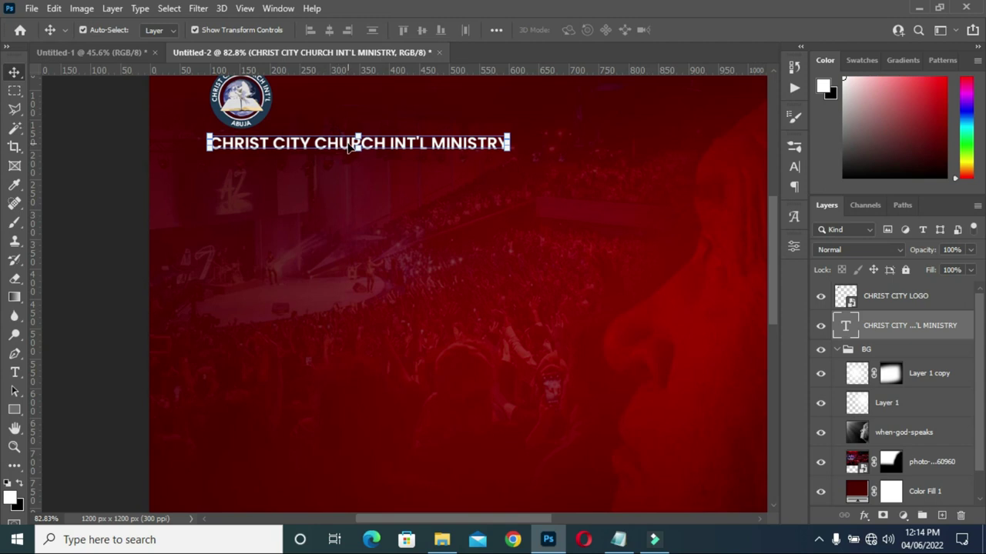
pyautogui.keyDown('alt'); pyautogui.moveTo(351, 147); pyautogui.dragTo(346, 176); pyautogui.keyUp('alt')
pyautogui.press('t')
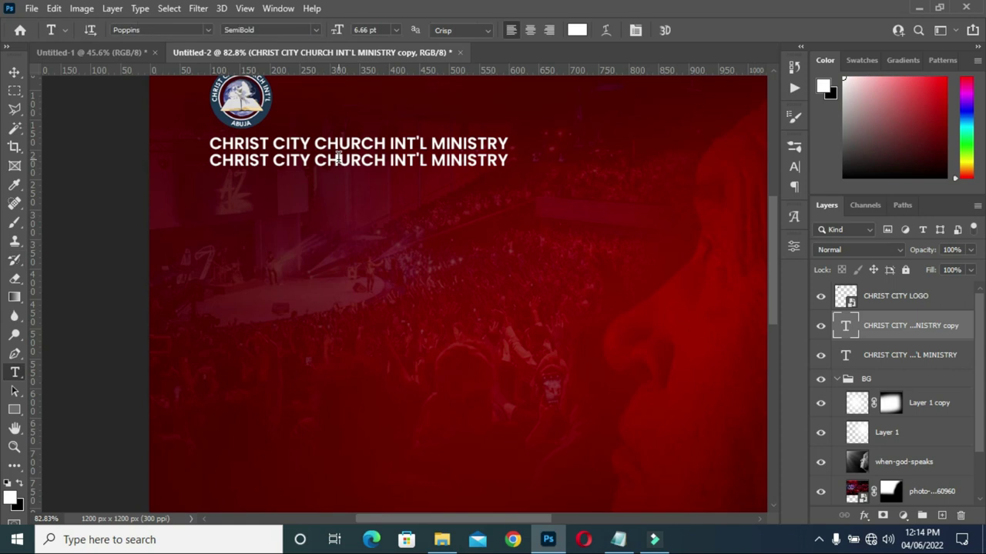
pyautogui.click(338, 160)
pyautogui.hotkey('ctrl', 'a')
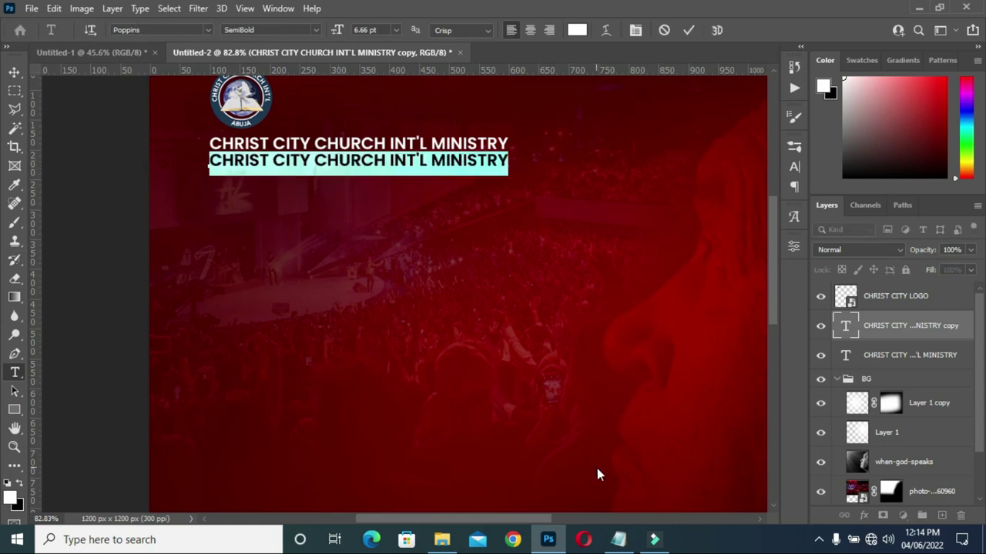
pyautogui.click(619, 539)
pyautogui.moveTo(224, 211); pyautogui.dragTo(172, 212)
pyautogui.hotkey('ctrl', 'c')
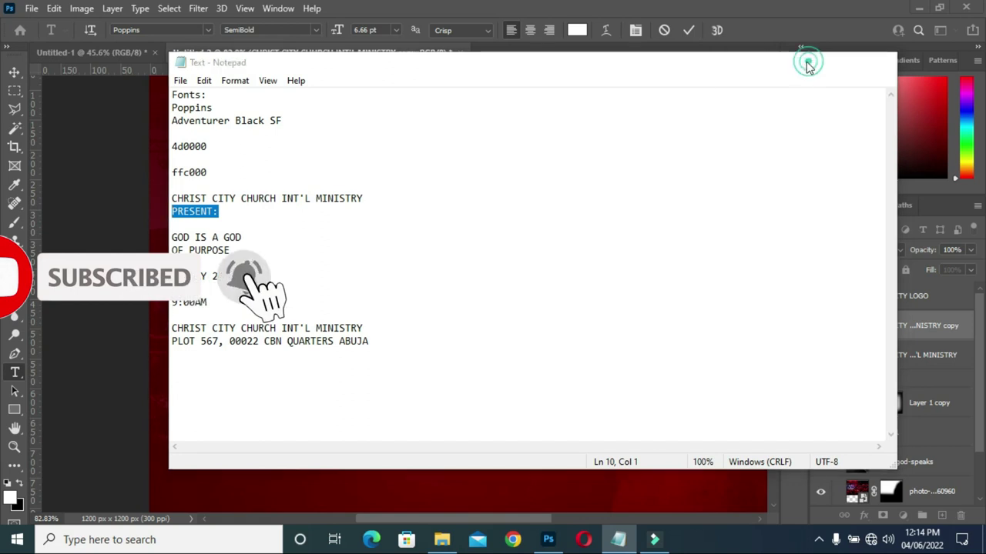
pyautogui.click(814, 62)
pyautogui.hotkey('ctrl', 'v')
pyautogui.click(689, 30)
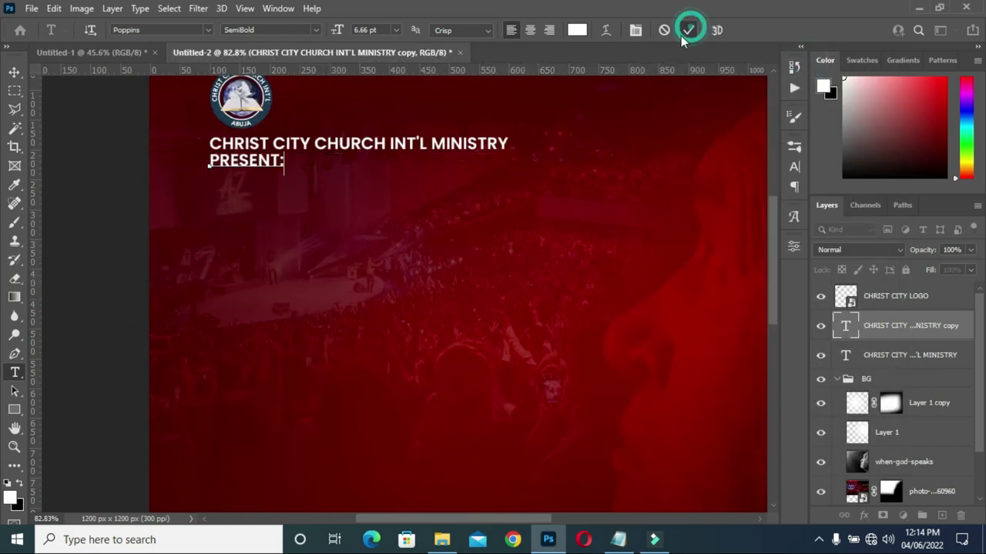
# Widen the letter tracking of PRESENT: and bring the Notepad notes forward.
pyautogui.click(16, 74)
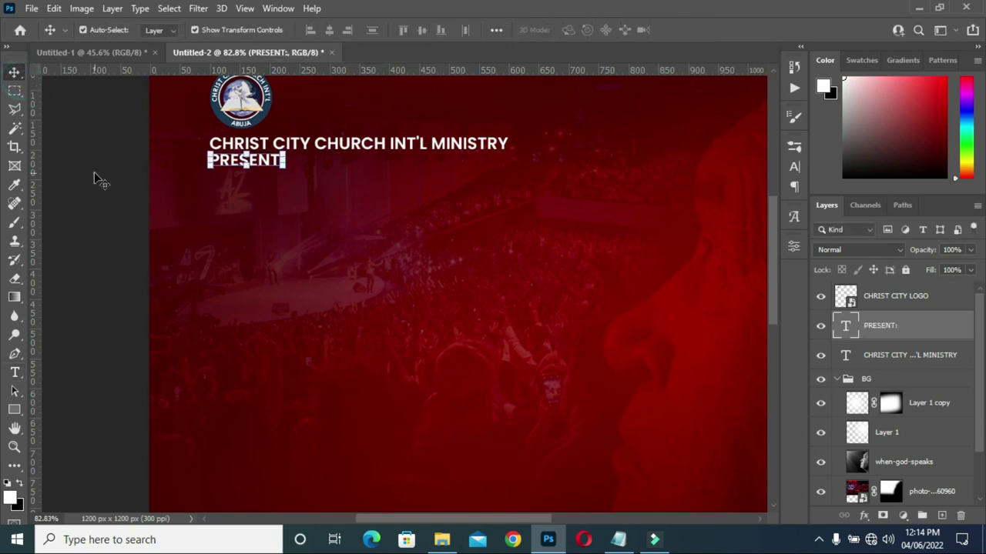
pyautogui.scroll(-3, 327, 158)
pyautogui.scroll(-2, 327, 162)
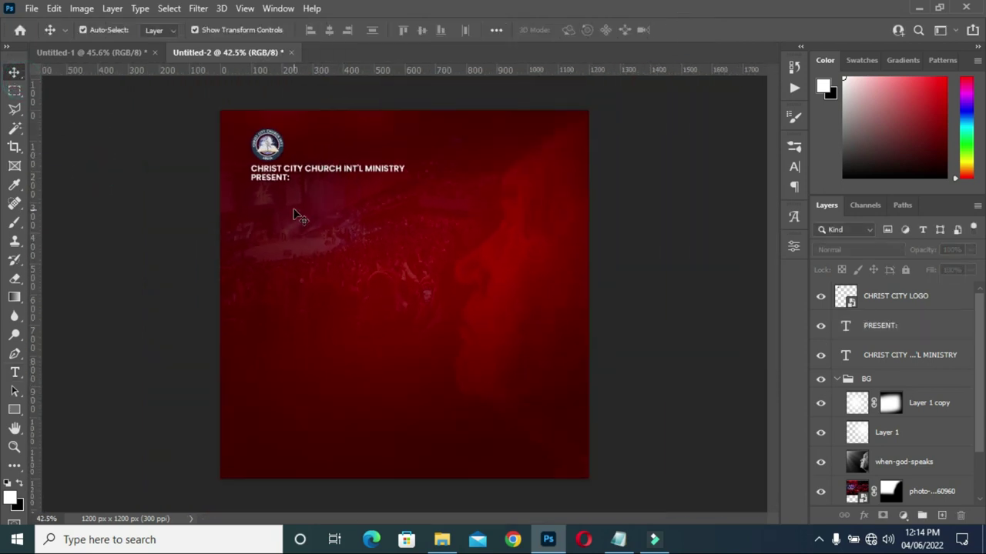
pyautogui.scroll(2, 286, 202)
pyautogui.scroll(-1, 274, 185)
pyautogui.doubleClick(269, 171)
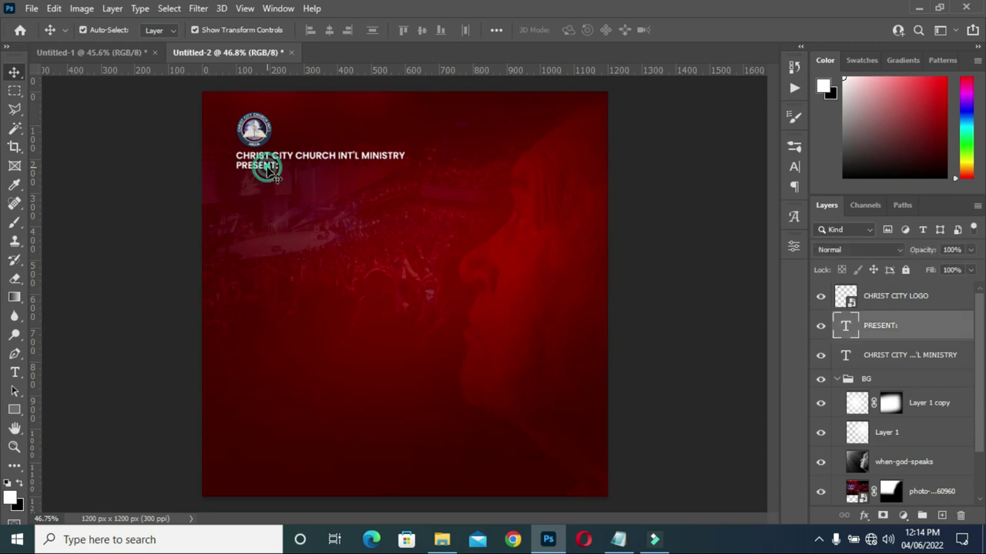
pyautogui.click(794, 170)
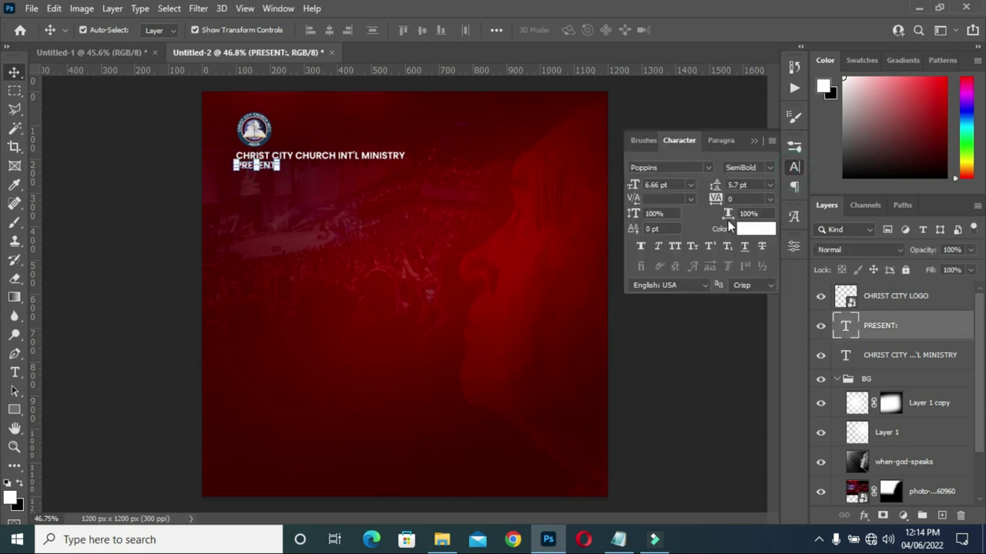
pyautogui.moveTo(715, 198); pyautogui.dragTo(731, 201)
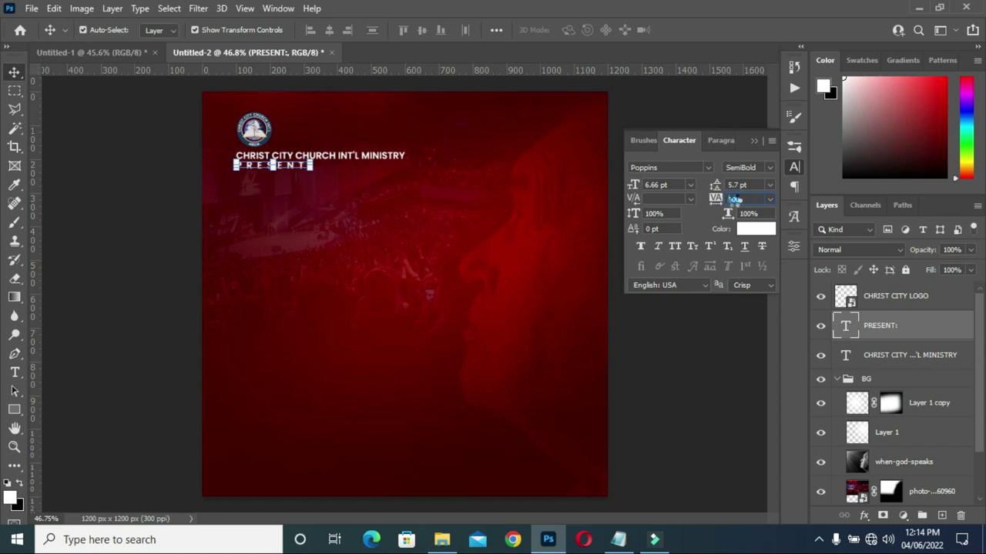
pyautogui.click(754, 142)
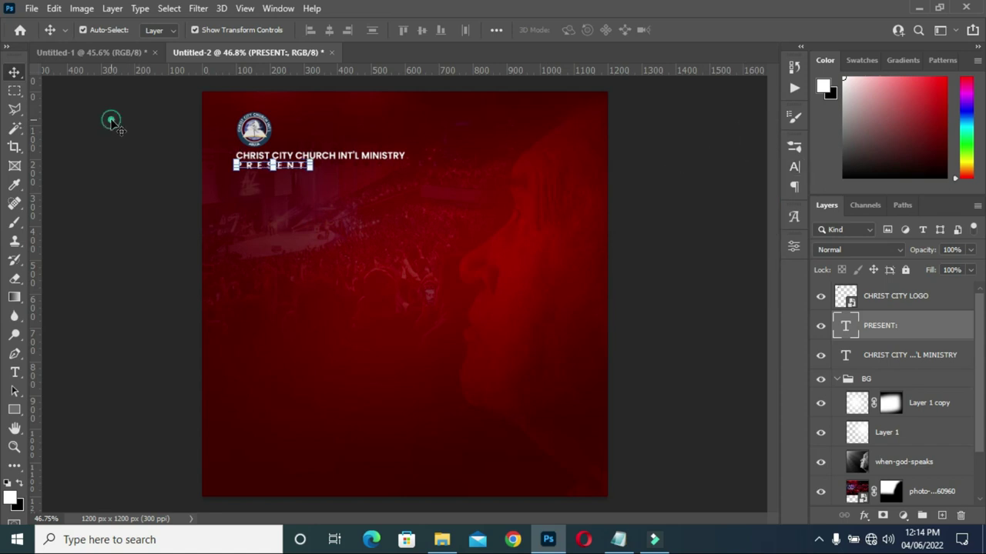
pyautogui.click(111, 122)
pyautogui.scroll(4, 313, 176)
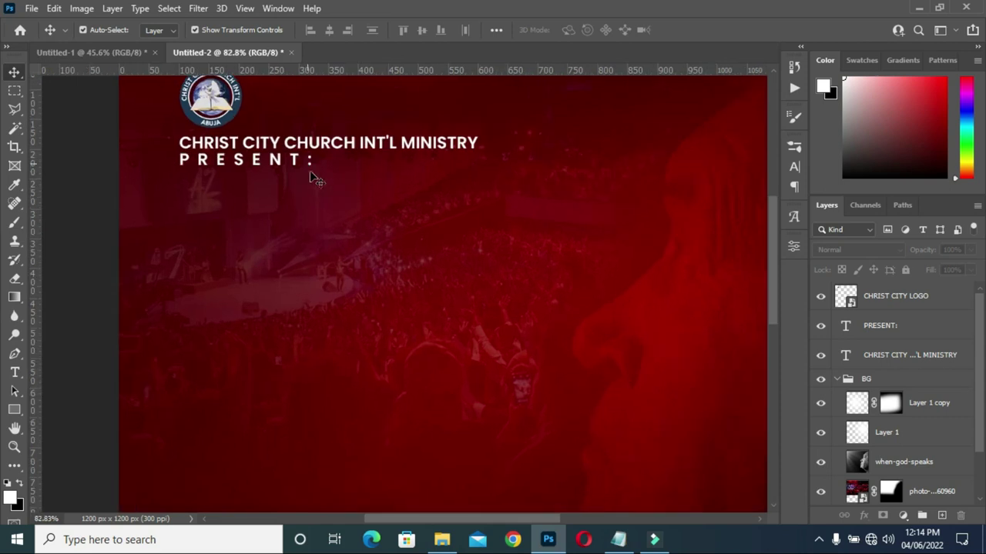
pyautogui.click(618, 539)
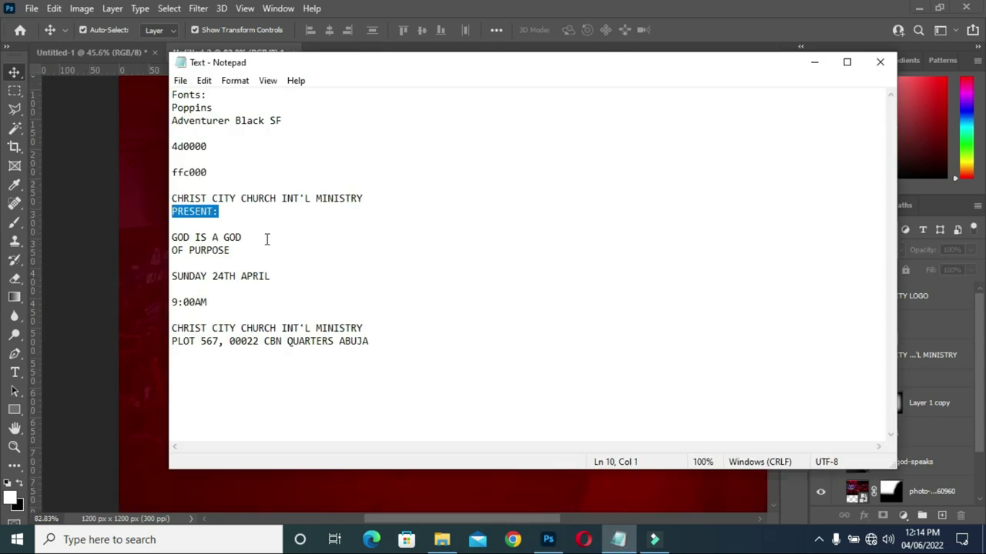
# Add a new white 'GOD' text layer below PRESENT:.
pyautogui.moveTo(190, 238); pyautogui.dragTo(173, 238)
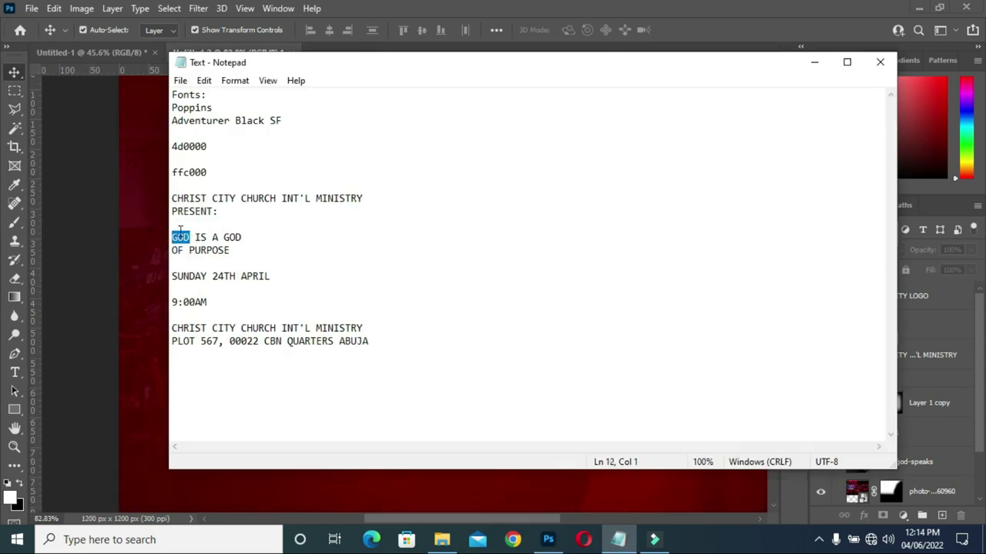
pyautogui.click(814, 62)
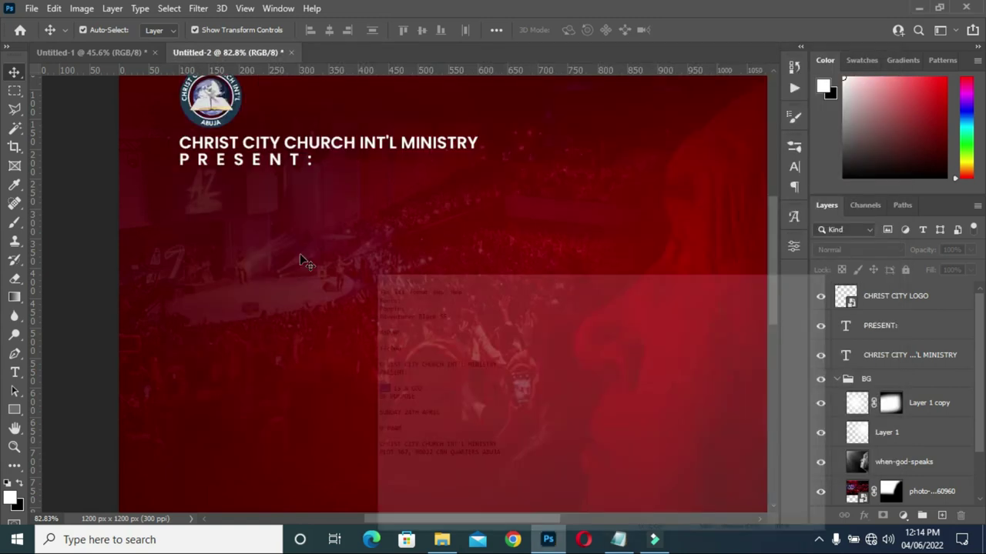
pyautogui.press('t')
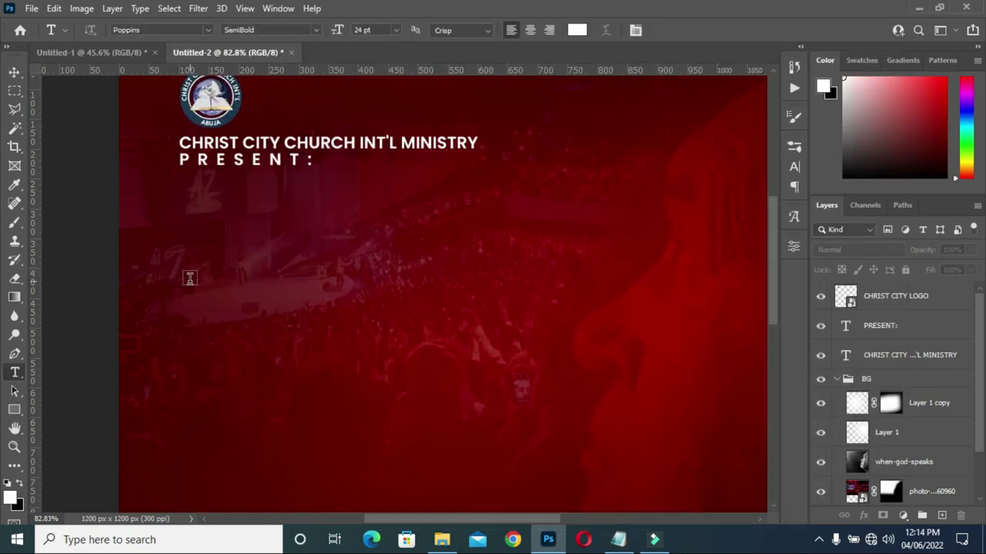
pyautogui.click(254, 273)
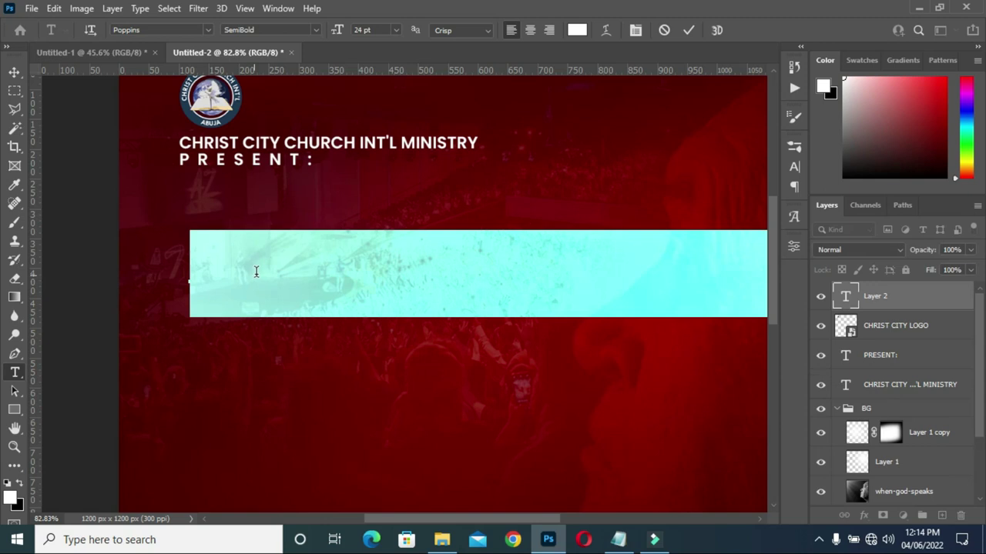
pyautogui.write('GOD')
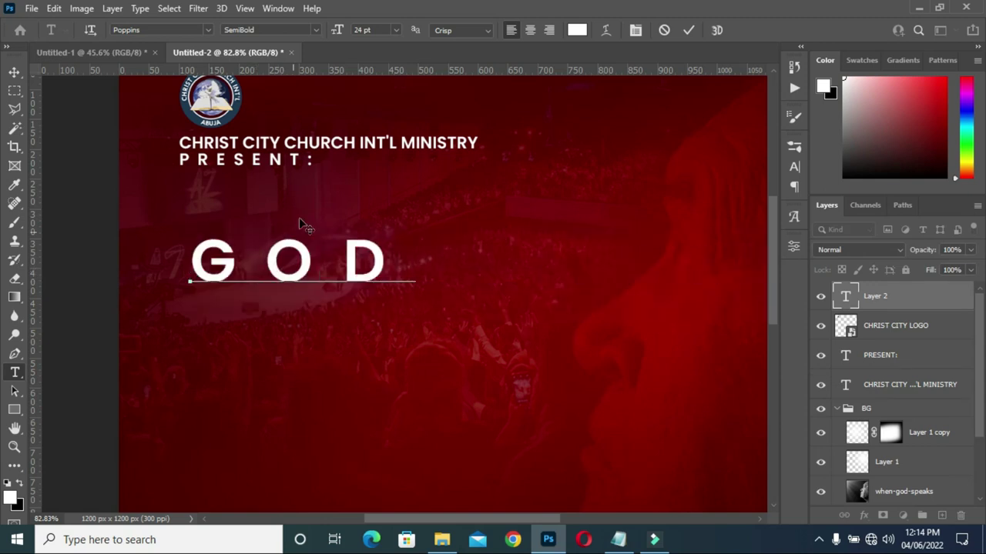
pyautogui.click(688, 31)
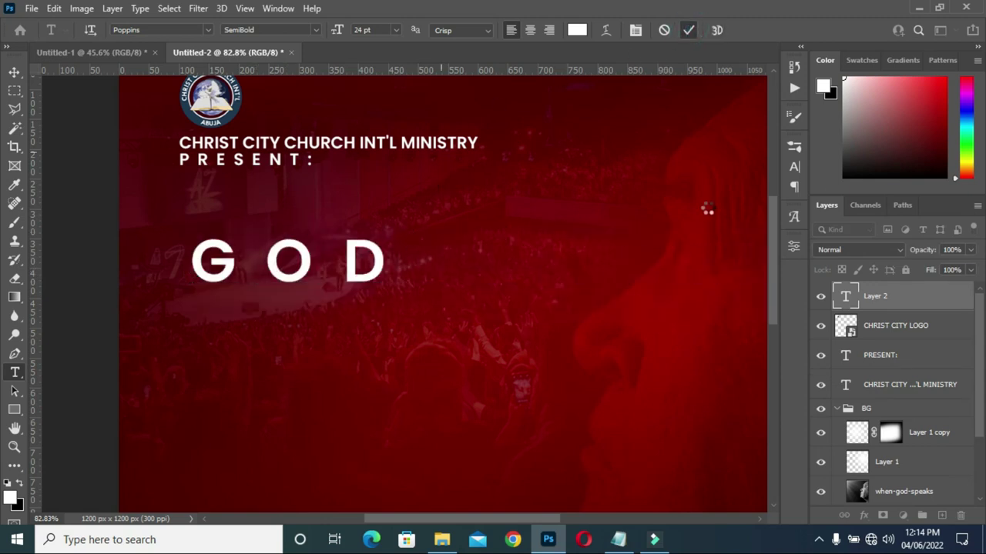
# Tighten GOD's letter tracking to -60.
pyautogui.click(795, 166)
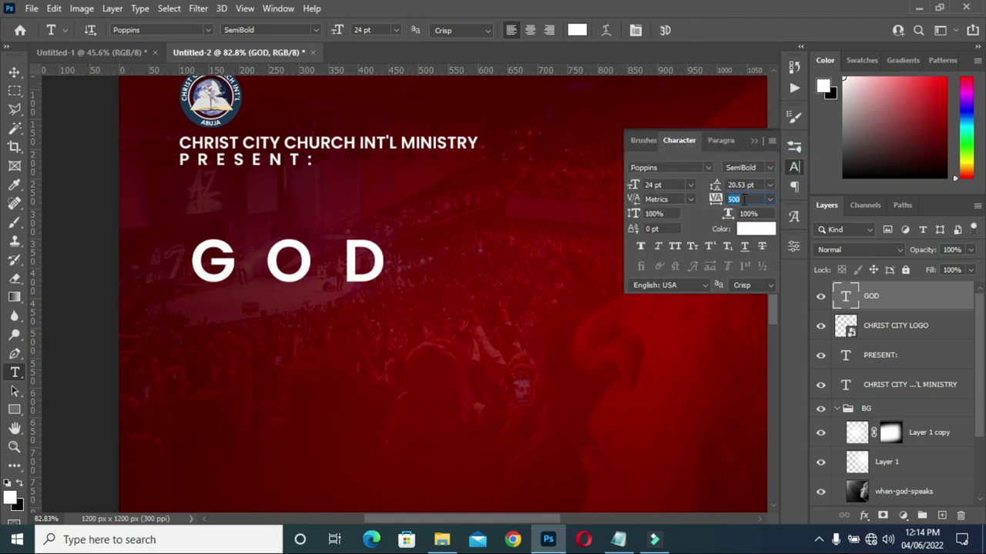
pyautogui.write('-60')
pyautogui.press('Return')
pyautogui.click(753, 140)
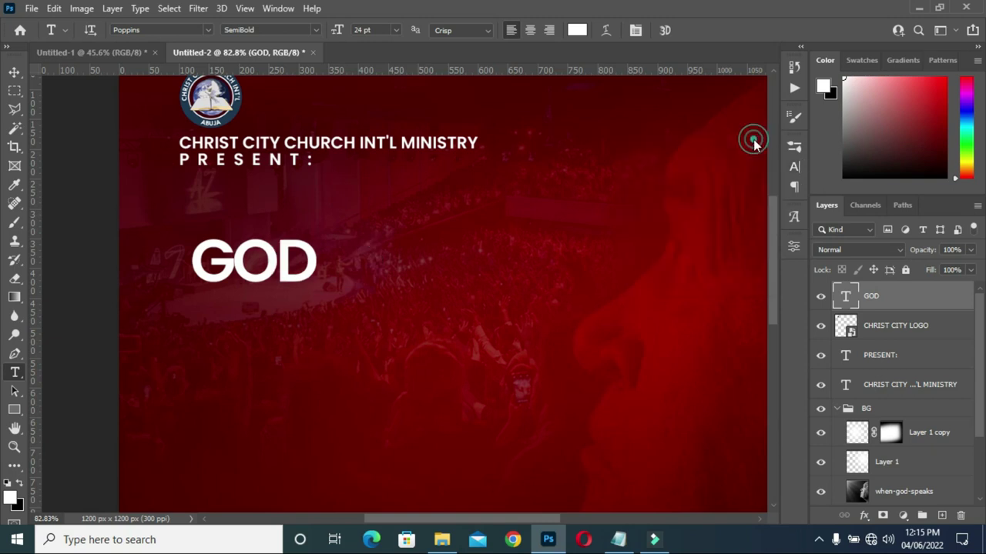
# Set GOD in Adventurer Black SF and enlarge it to 125.75%.
pyautogui.click(208, 30)
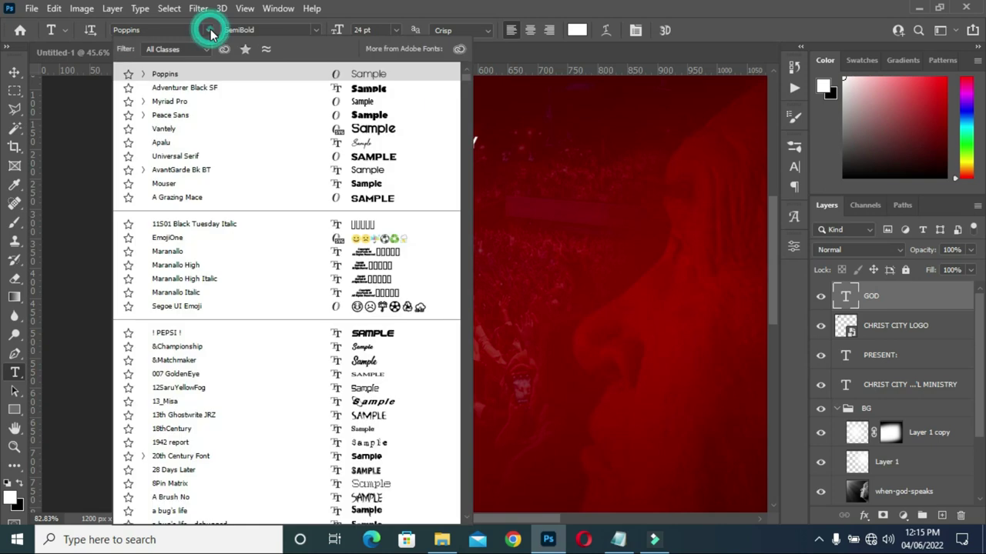
pyautogui.click(189, 91)
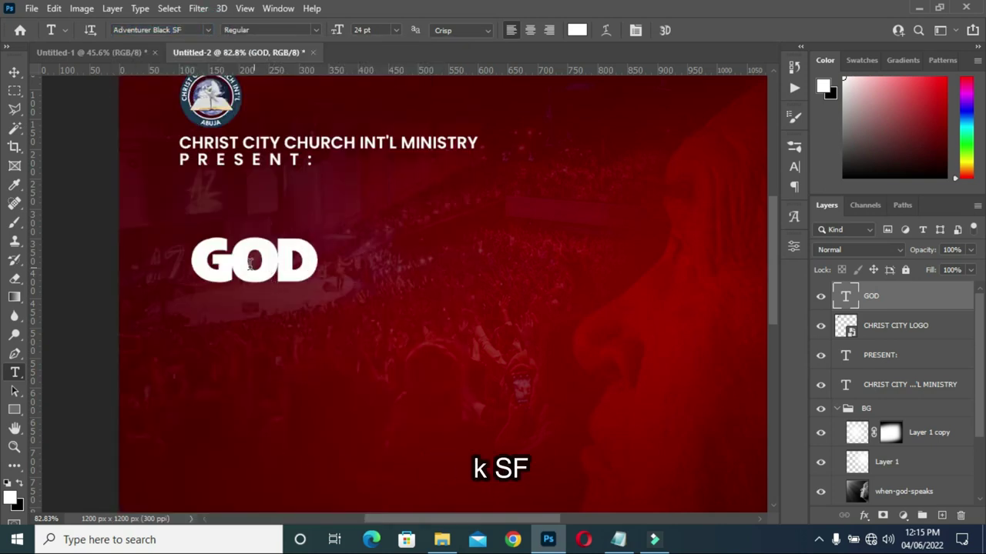
pyautogui.click(14, 72)
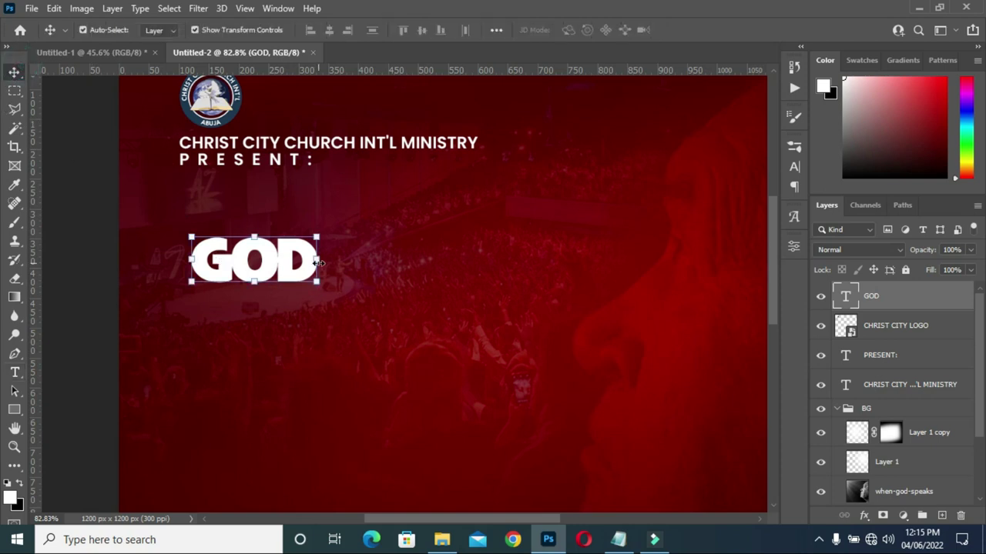
pyautogui.moveTo(317, 281); pyautogui.dragTo(349, 309)
pyautogui.scroll(-2, 256, 279)
pyautogui.moveTo(257, 279)
pyautogui.mouseDown()
pyautogui.moveTo(286, 285)
pyautogui.moveTo(249, 318)
pyautogui.moveTo(249, 291)
pyautogui.mouseUp()
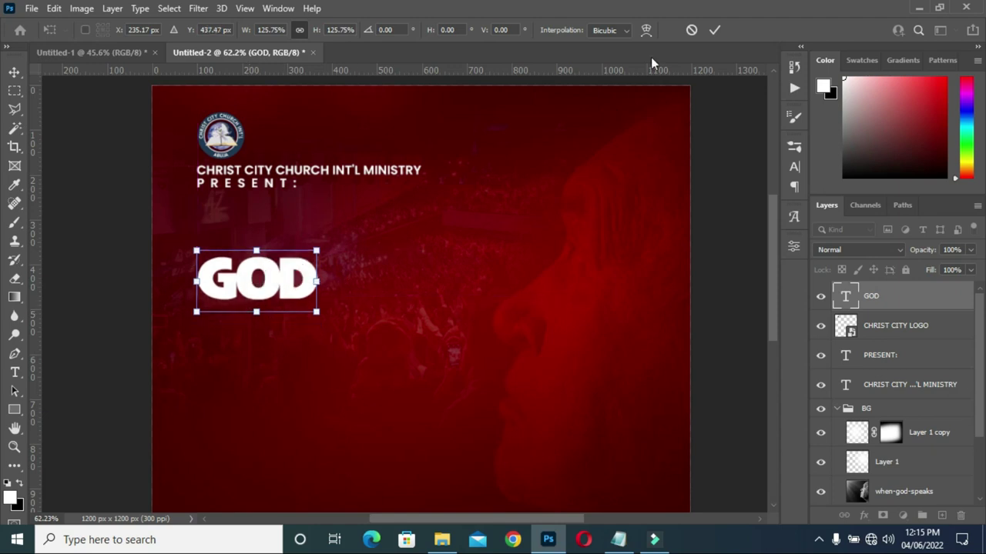
pyautogui.click(715, 30)
# Loosen GOD's tracking to -40 and bring up the Notepad notes.
pyautogui.click(794, 166)
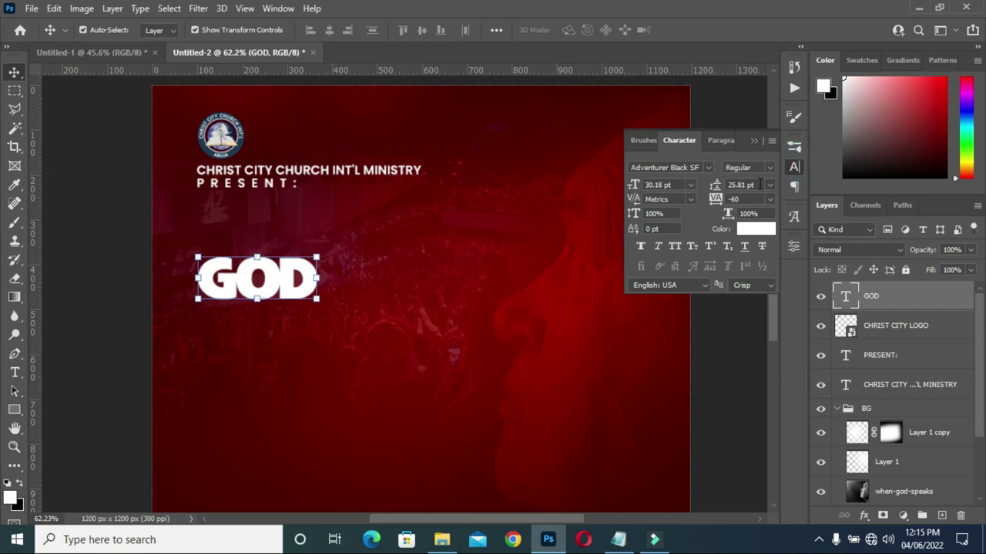
pyautogui.moveTo(719, 205); pyautogui.dragTo(714, 199)
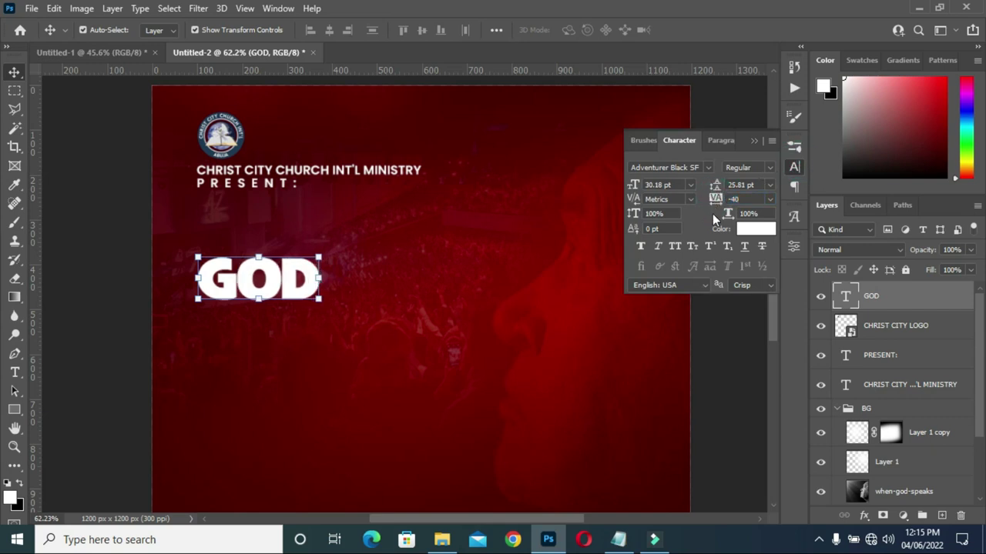
pyautogui.click(767, 139)
pyautogui.scroll(3, 304, 285)
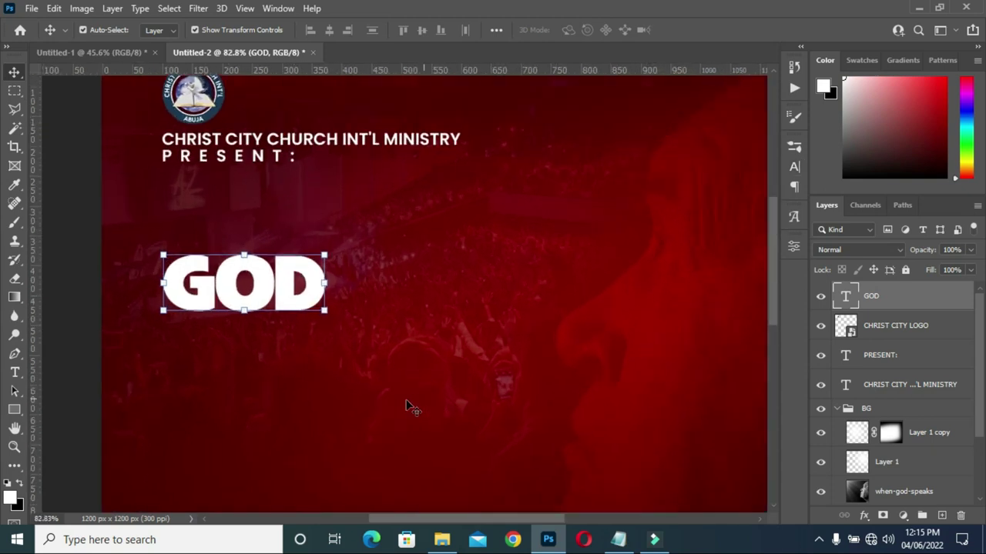
pyautogui.click(619, 540)
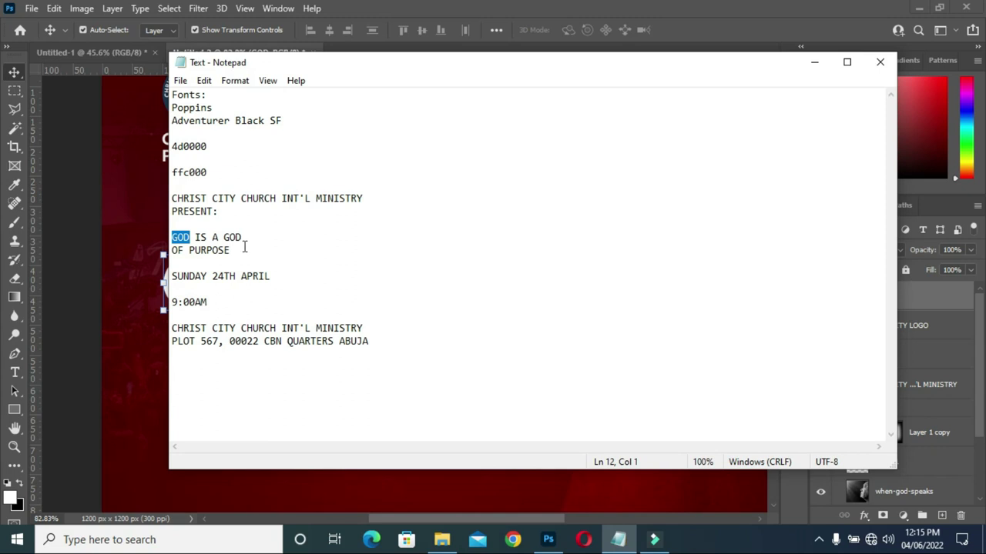
# Add 'IS A' from the notes as new text to the right of GOD.
pyautogui.moveTo(219, 239); pyautogui.dragTo(198, 232)
pyautogui.click(812, 61)
pyautogui.press('t')
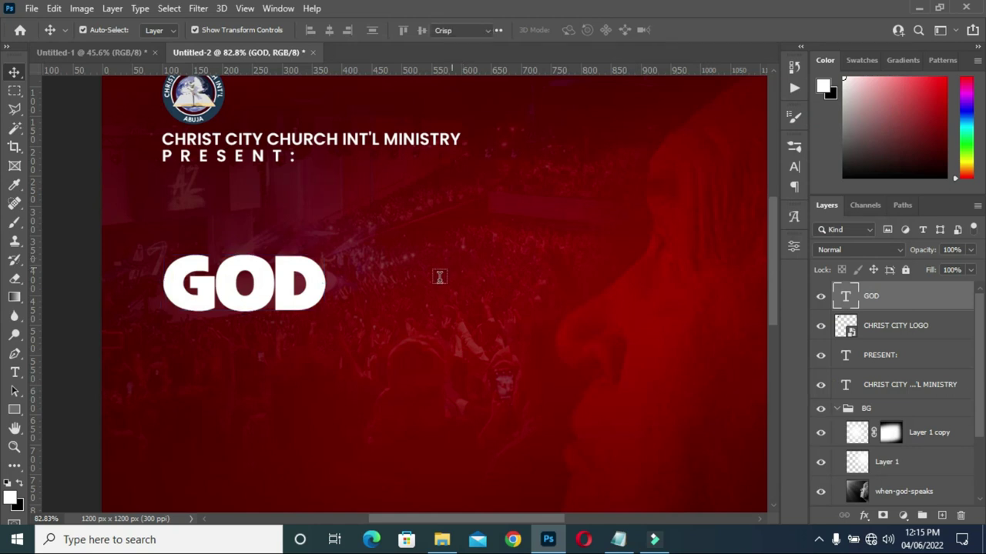
pyautogui.click(422, 287)
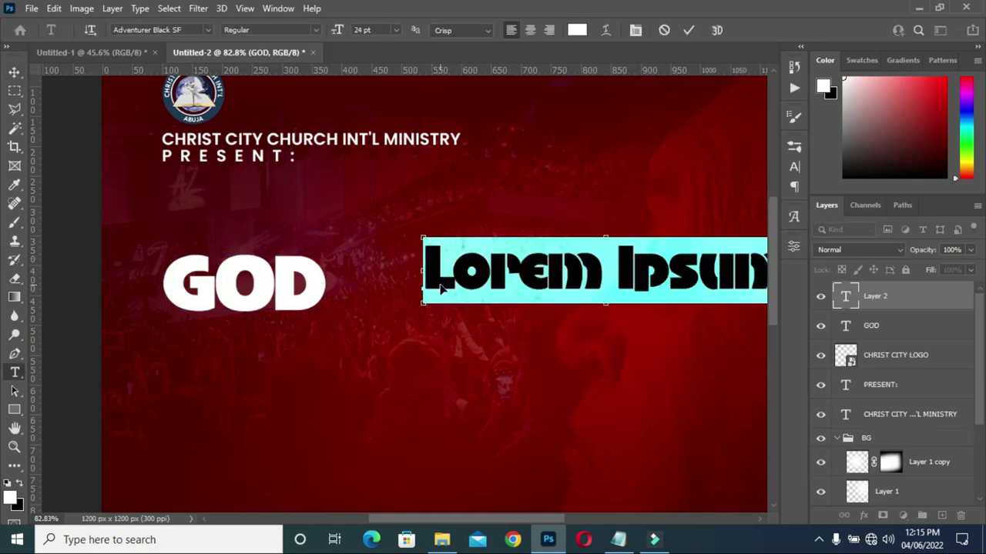
pyautogui.write('IS A')
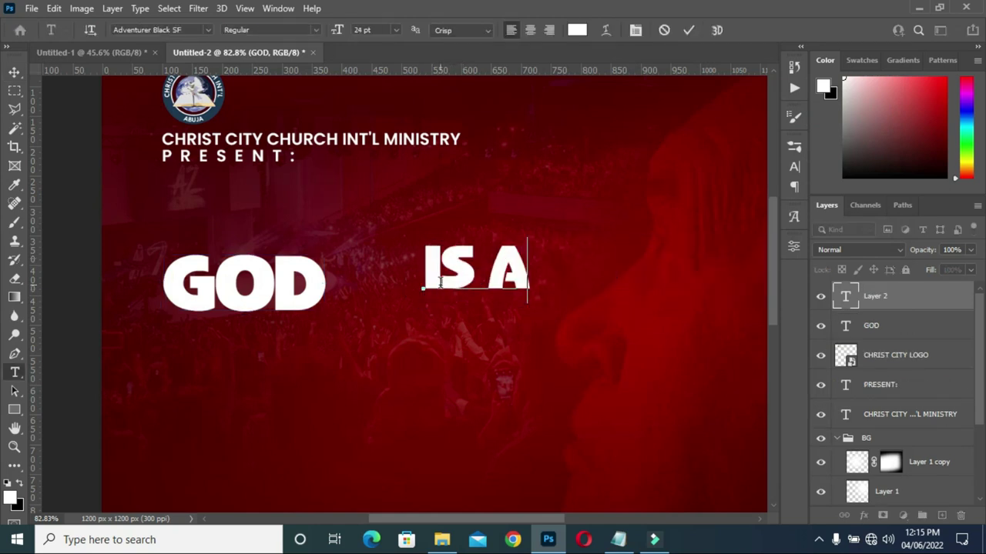
pyautogui.click(694, 30)
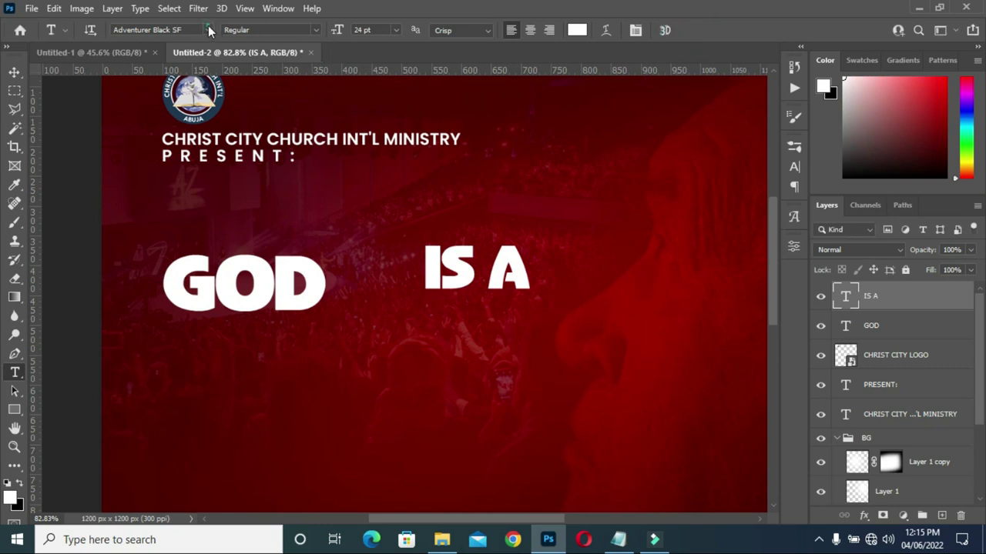
# Set IS A in Poppins SemiBold and shrink it to about 61%.
pyautogui.click(208, 30)
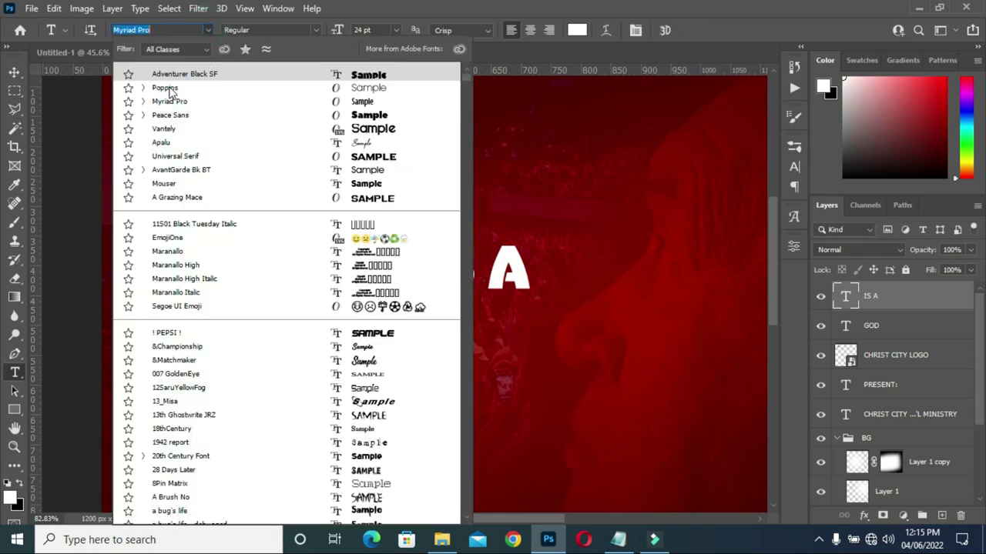
pyautogui.click(176, 88)
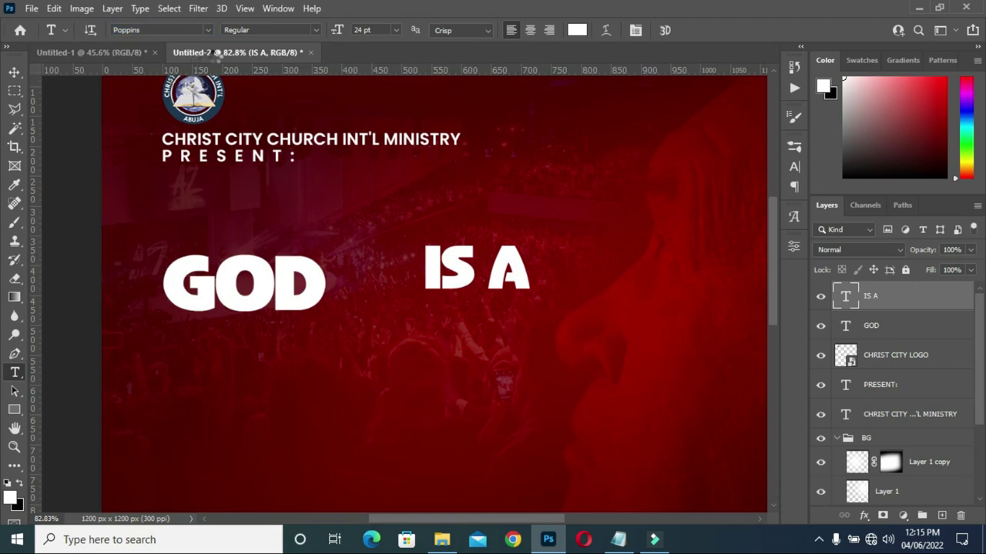
pyautogui.click(315, 30)
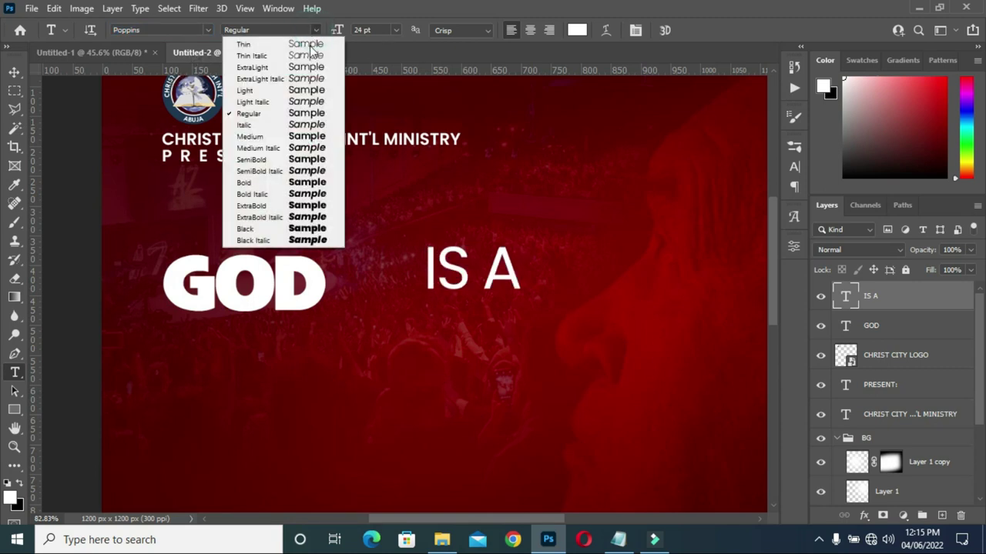
pyautogui.click(266, 159)
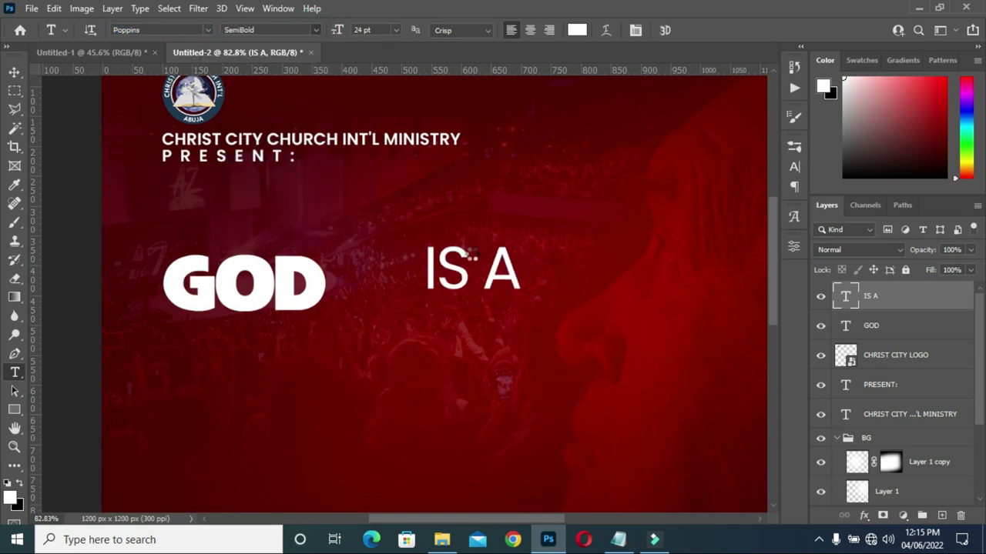
pyautogui.moveTo(464, 273); pyautogui.dragTo(405, 290)
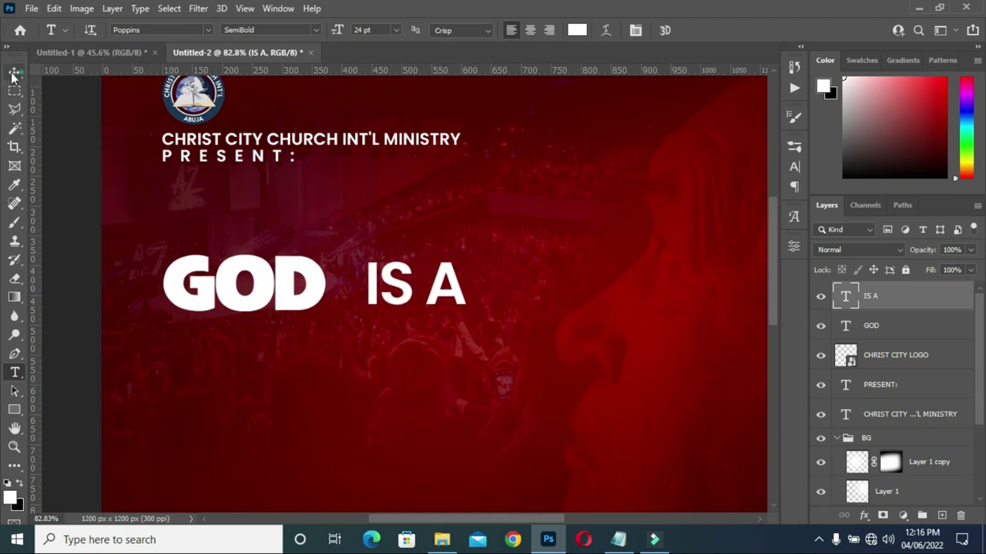
pyautogui.click(13, 72)
pyautogui.moveTo(466, 282); pyautogui.dragTo(373, 288)
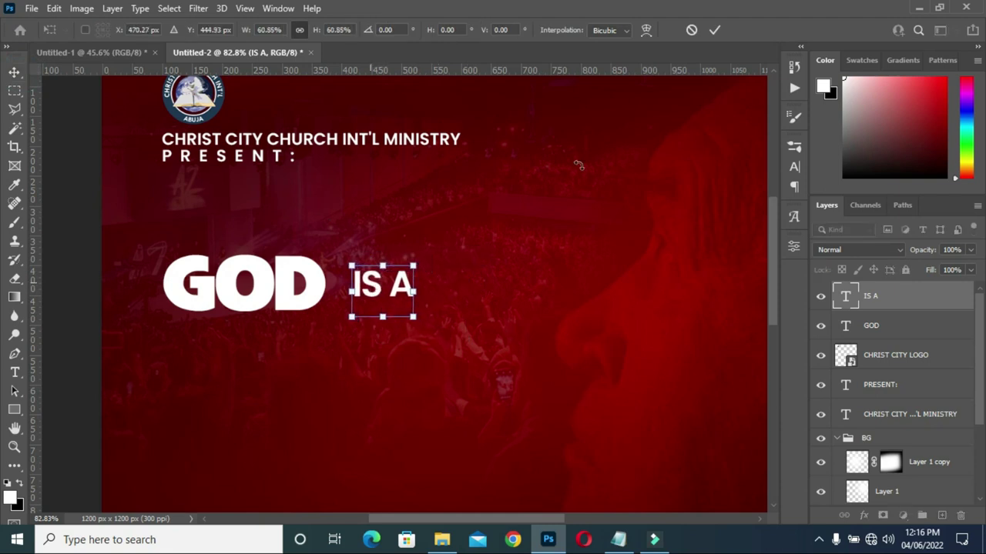
pyautogui.click(716, 29)
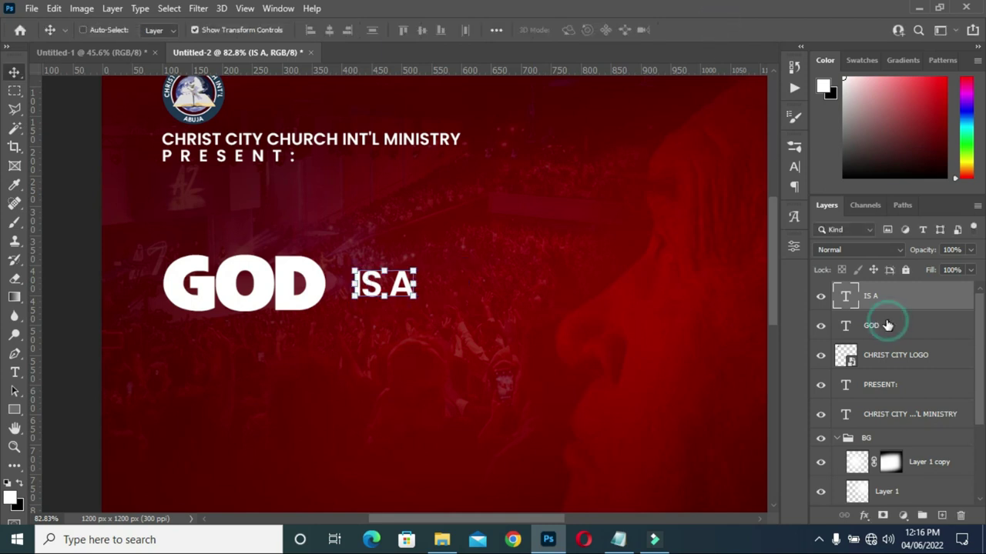
# Align IS A vertically with GOD and nudge it about 17 px closer.
pyautogui.keyDown('ctrl'); pyautogui.click(870, 326); pyautogui.keyUp('ctrl')
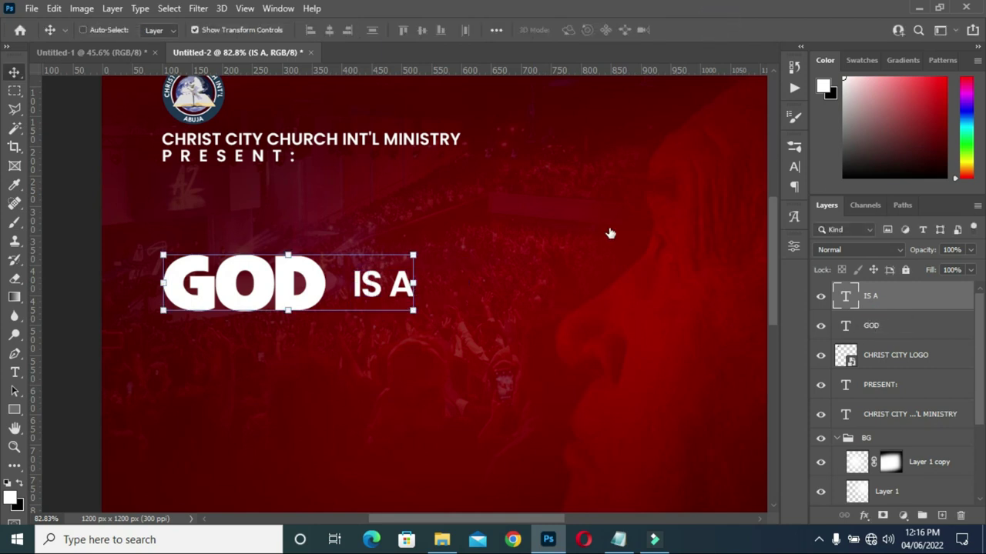
pyautogui.click(421, 30)
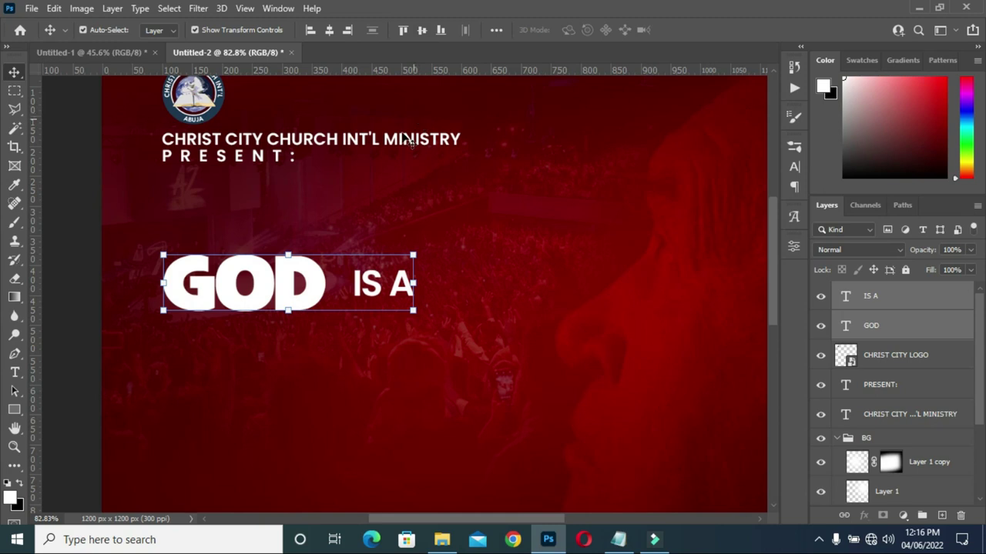
pyautogui.click(83, 240)
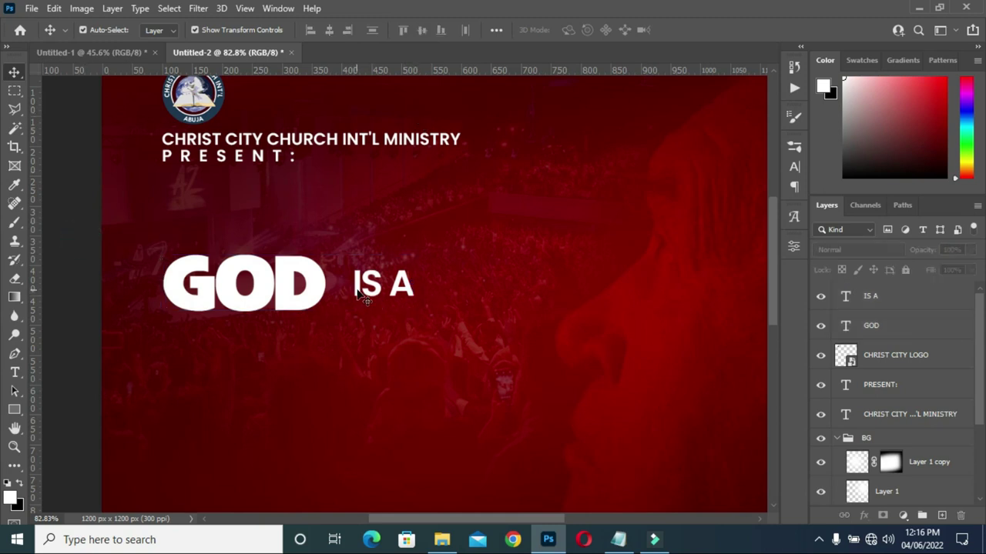
pyautogui.moveTo(372, 286); pyautogui.dragTo(355, 286)
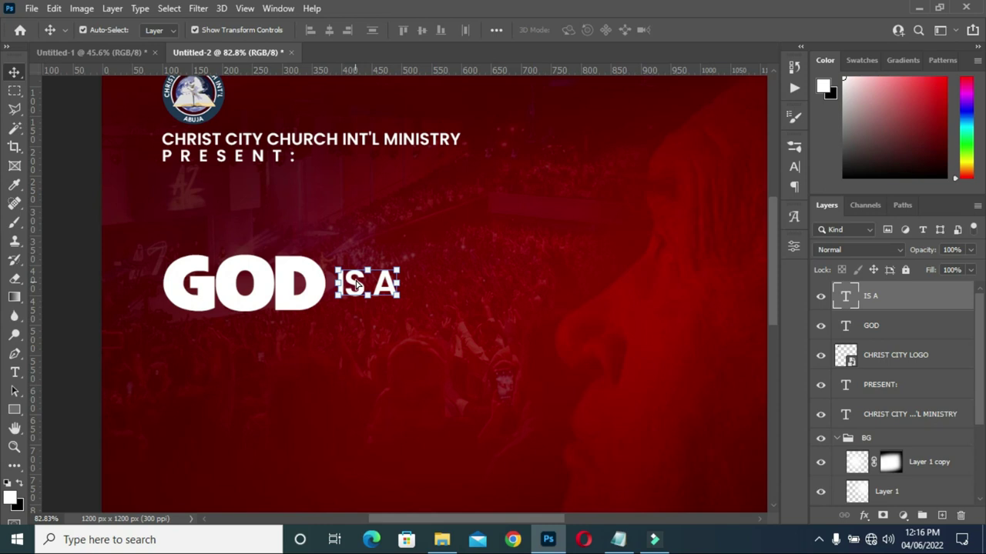
# Duplicate GOD and place the copy after IS A so the line reads GOD IS A GOD.
pyautogui.click(97, 286)
pyautogui.click(265, 300)
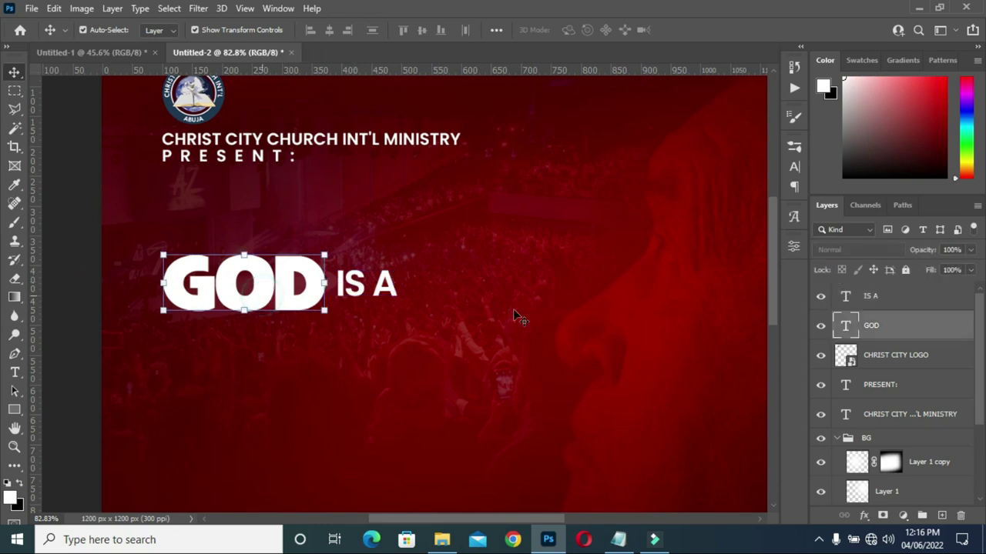
pyautogui.keyDown('alt'); pyautogui.moveTo(901, 327); pyautogui.dragTo(912, 369); pyautogui.keyUp('alt')
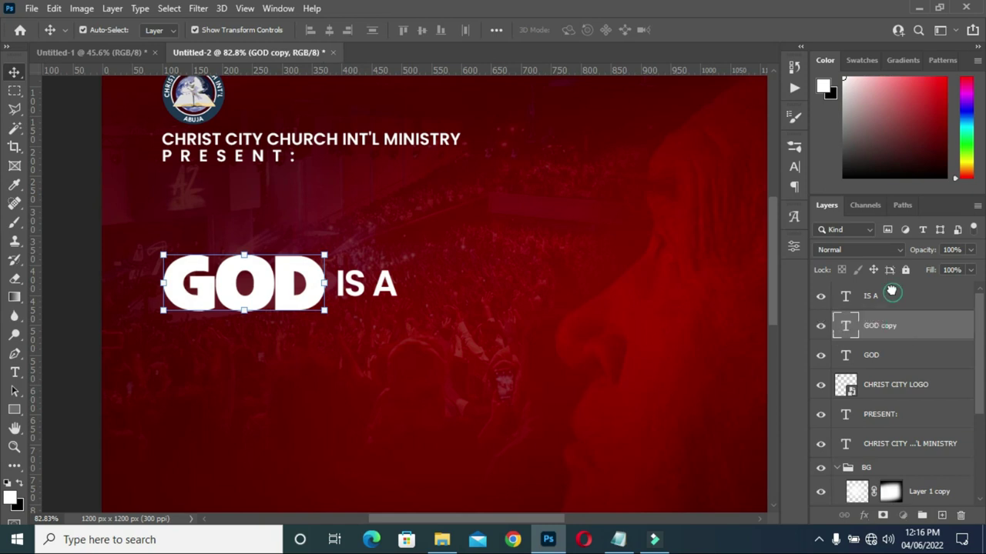
pyautogui.click(887, 325)
pyautogui.click(884, 293)
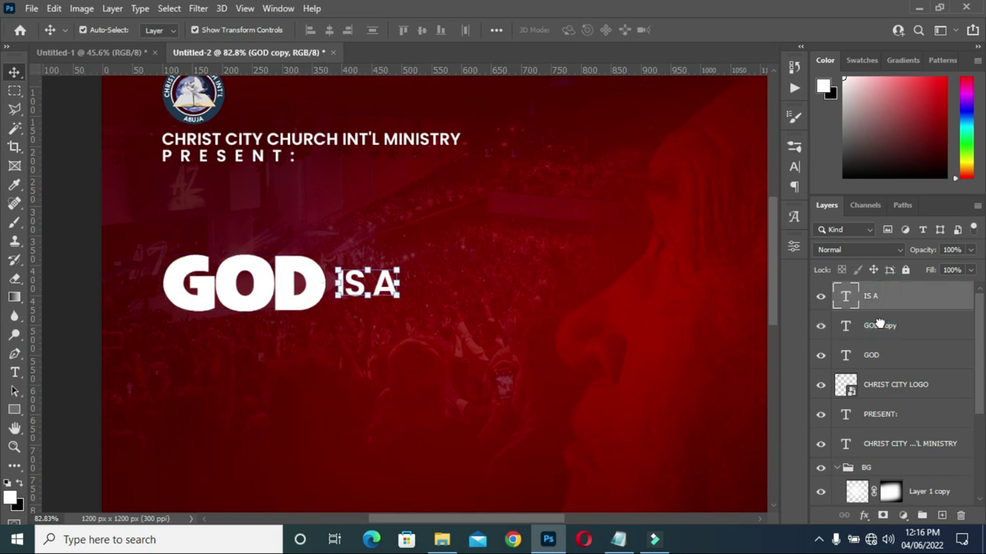
pyautogui.moveTo(880, 325); pyautogui.dragTo(882, 297)
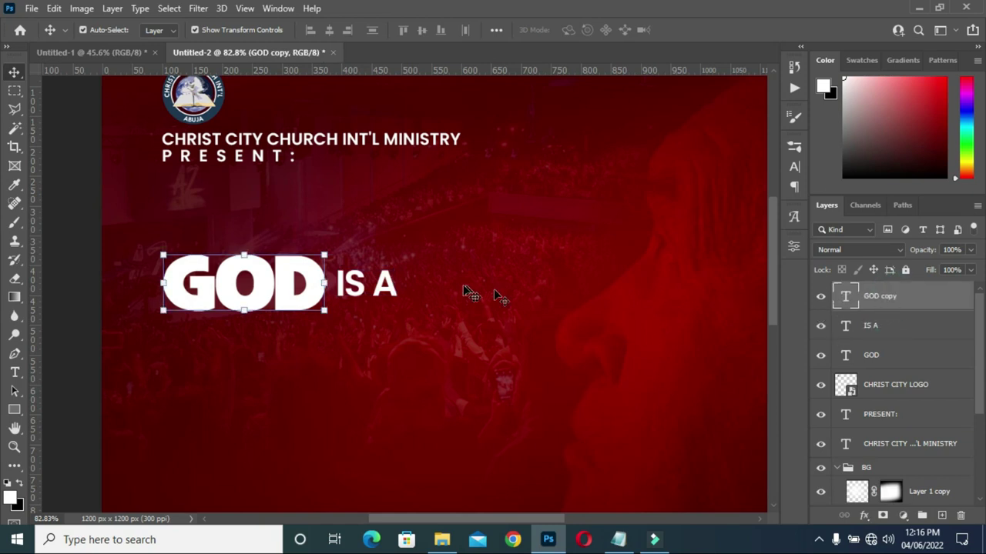
pyautogui.moveTo(290, 289); pyautogui.dragTo(530, 292)
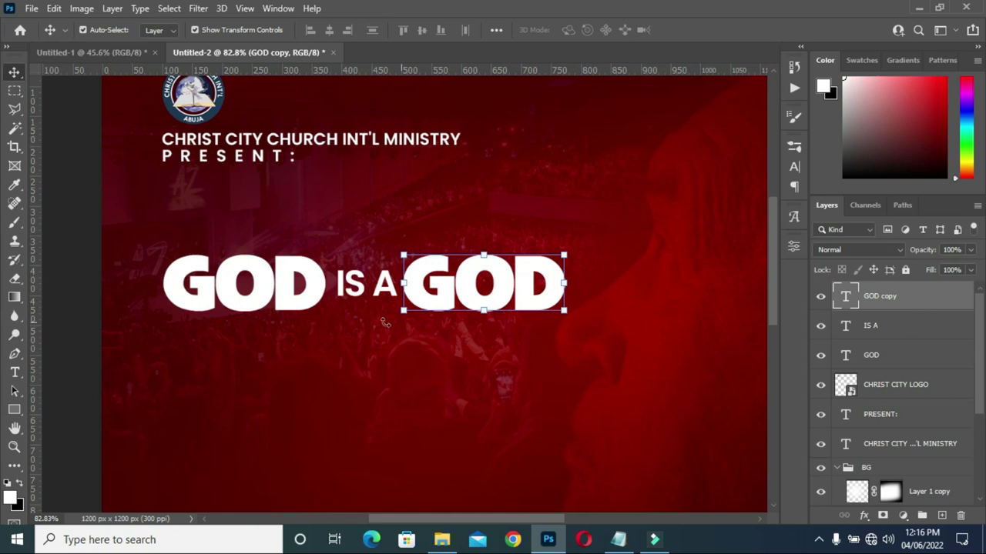
# Duplicate IS A and move the copy down to start a second line.
pyautogui.click(367, 301)
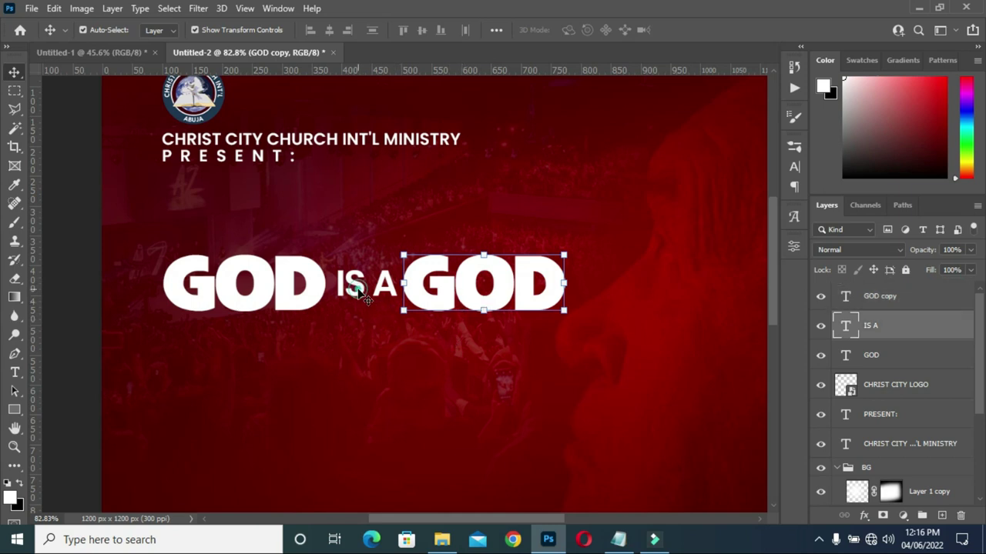
pyautogui.moveTo(919, 330); pyautogui.dragTo(941, 515)
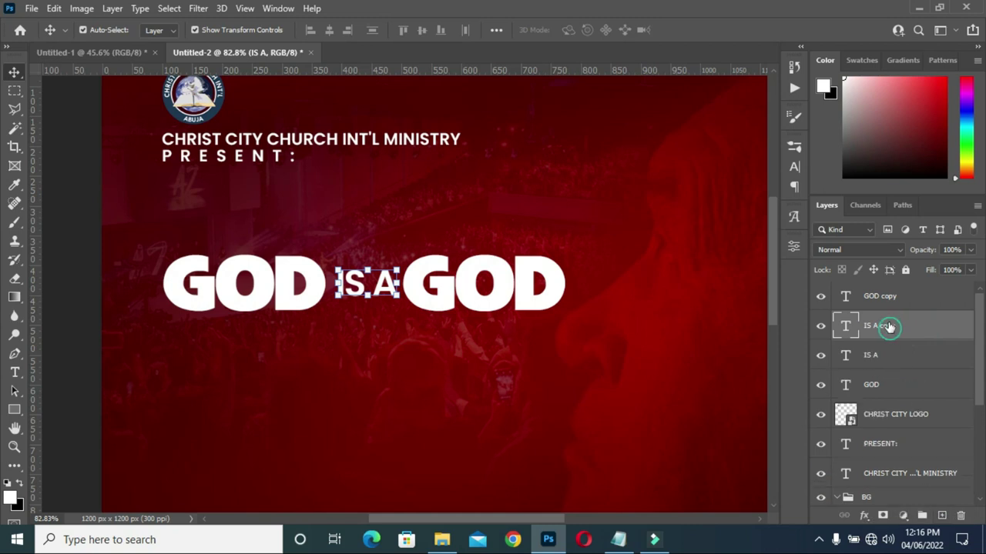
pyautogui.click(890, 327)
pyautogui.hotkey('ctrl', ']')
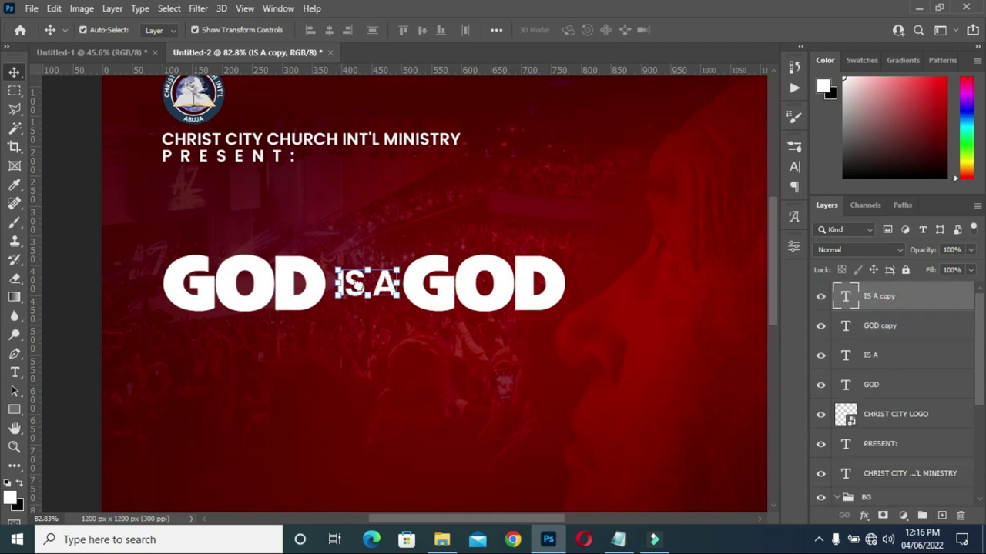
pyautogui.moveTo(360, 287); pyautogui.dragTo(190, 357)
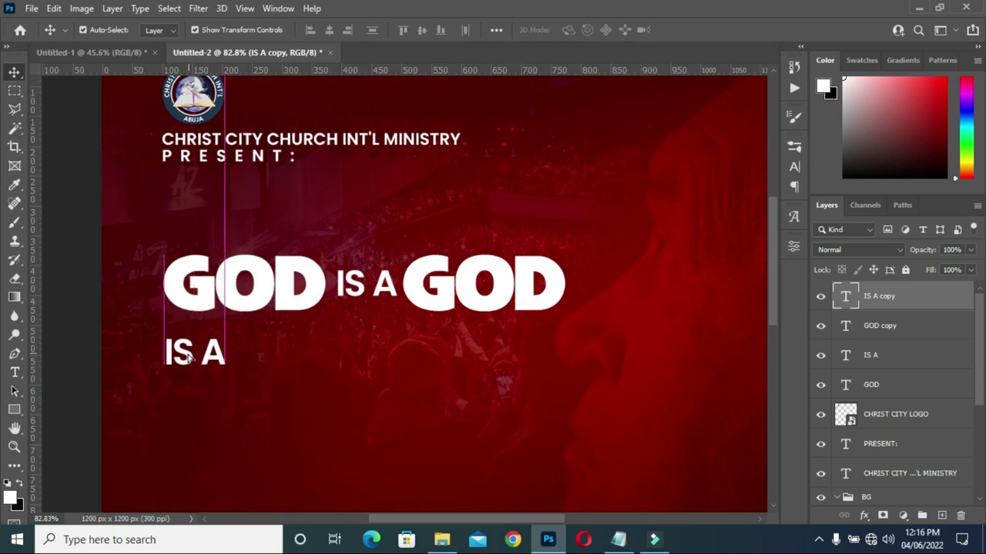
# Duplicate the second GOD and place it beside the second-line IS A.
pyautogui.click(485, 307)
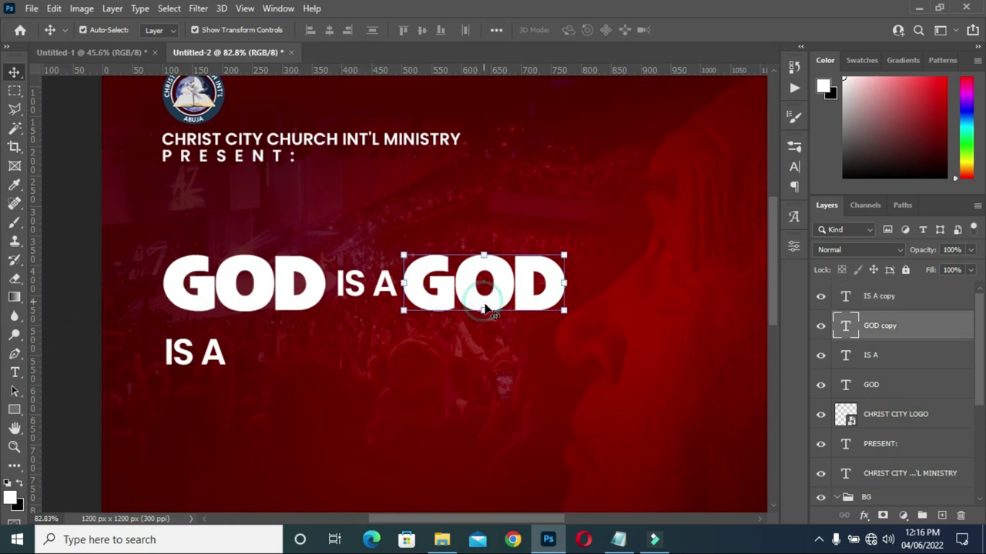
pyautogui.moveTo(918, 322); pyautogui.dragTo(941, 514)
pyautogui.moveTo(884, 328); pyautogui.dragTo(878, 289)
pyautogui.moveTo(446, 305); pyautogui.dragTo(277, 375)
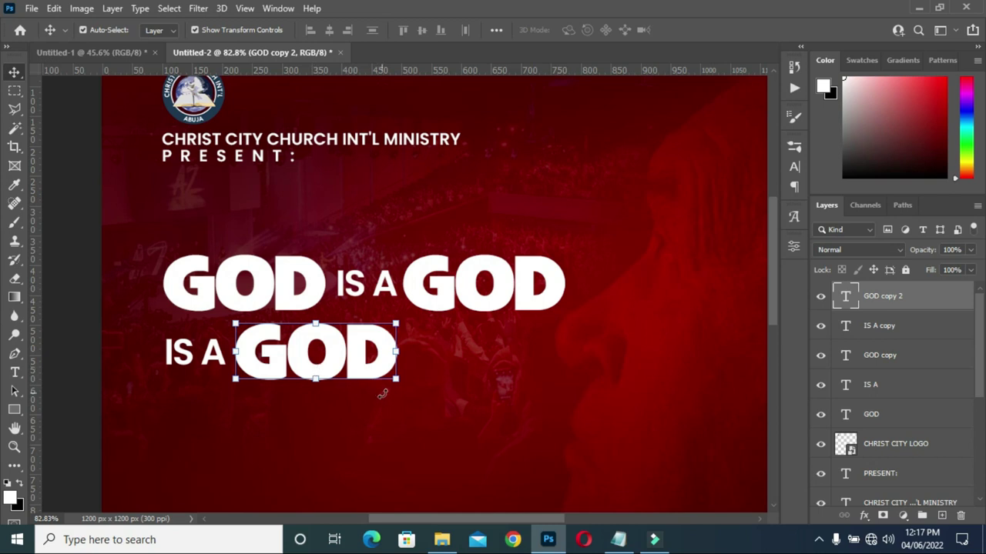
# Replace the second-line GOD with the word PURPOSE copied from the notes.
pyautogui.press('t')
pyautogui.click(343, 361)
pyautogui.hotkey('ctrl', 'a')
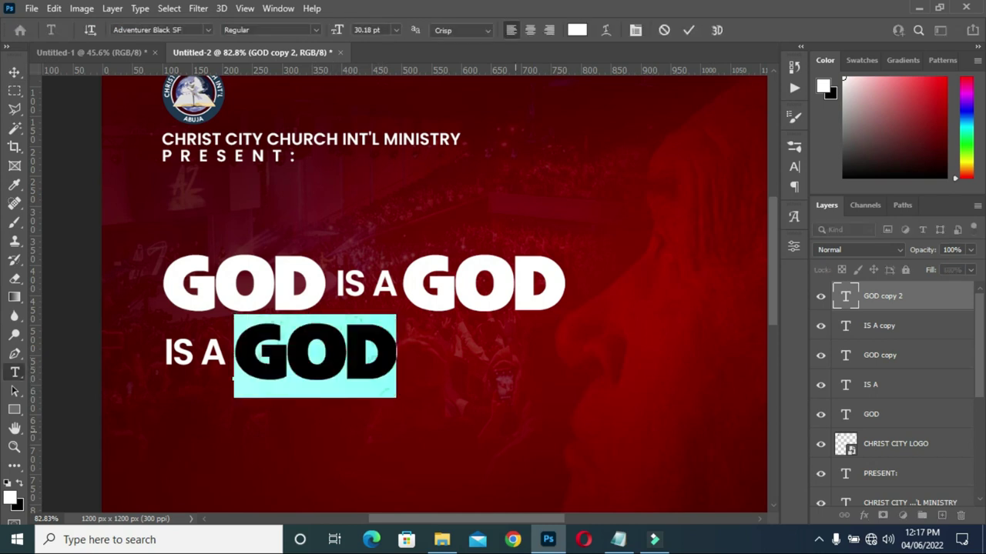
pyautogui.click(619, 539)
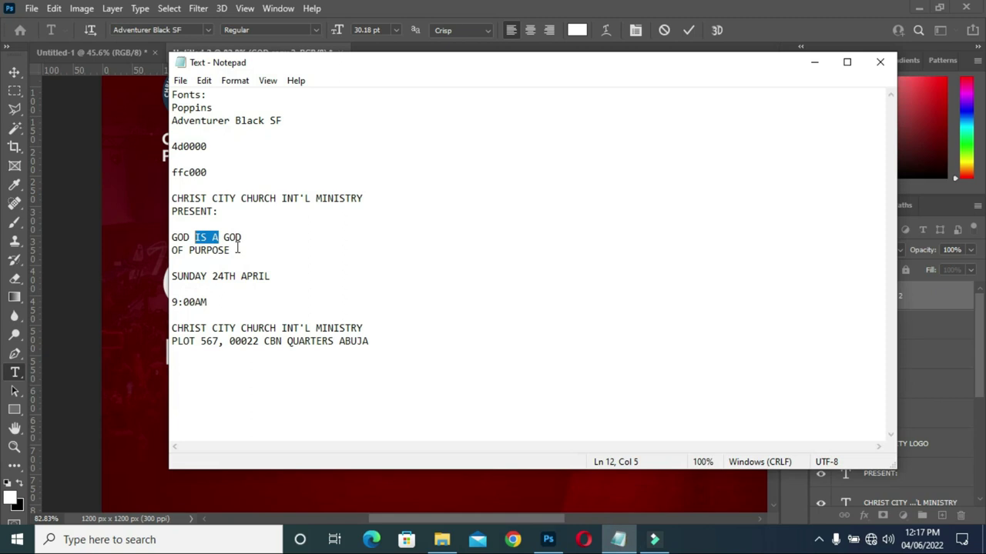
pyautogui.click(216, 251)
pyautogui.moveTo(207, 251); pyautogui.dragTo(194, 248)
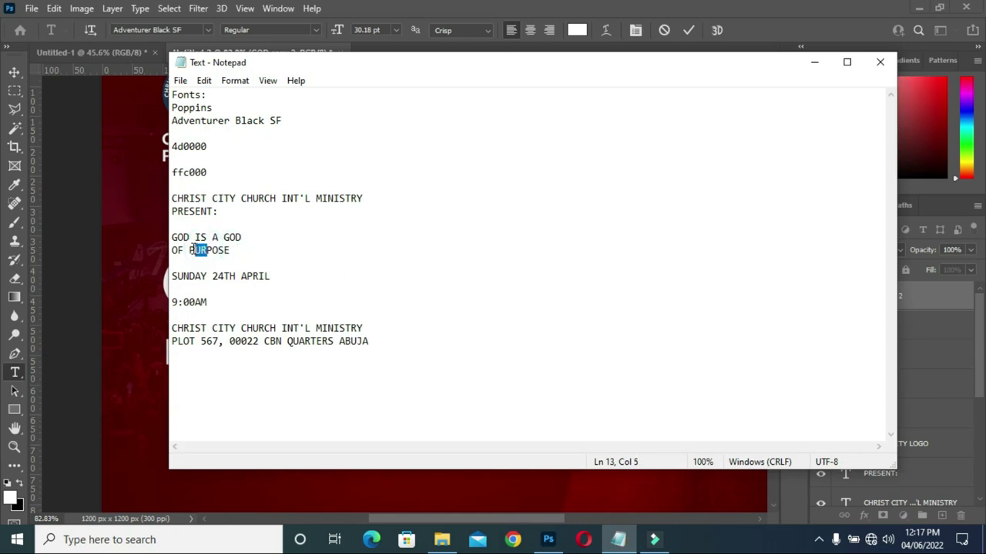
pyautogui.doubleClick(235, 250)
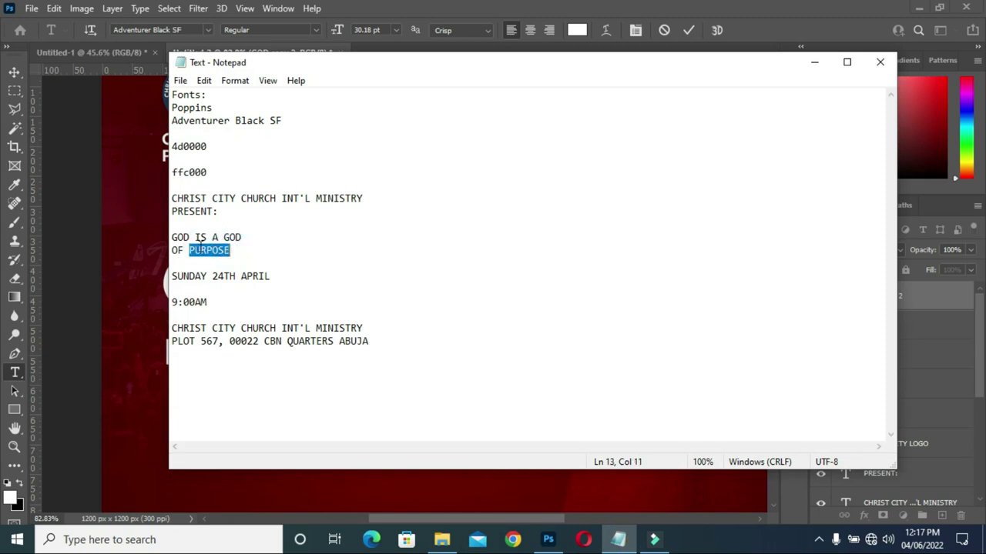
pyautogui.click(814, 62)
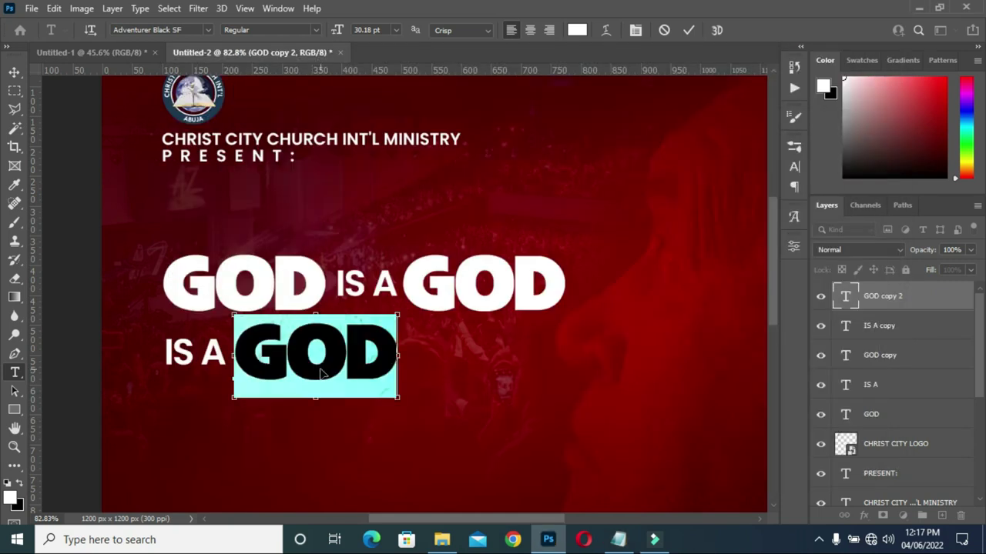
pyautogui.write('PURPOSE')
pyautogui.click(688, 30)
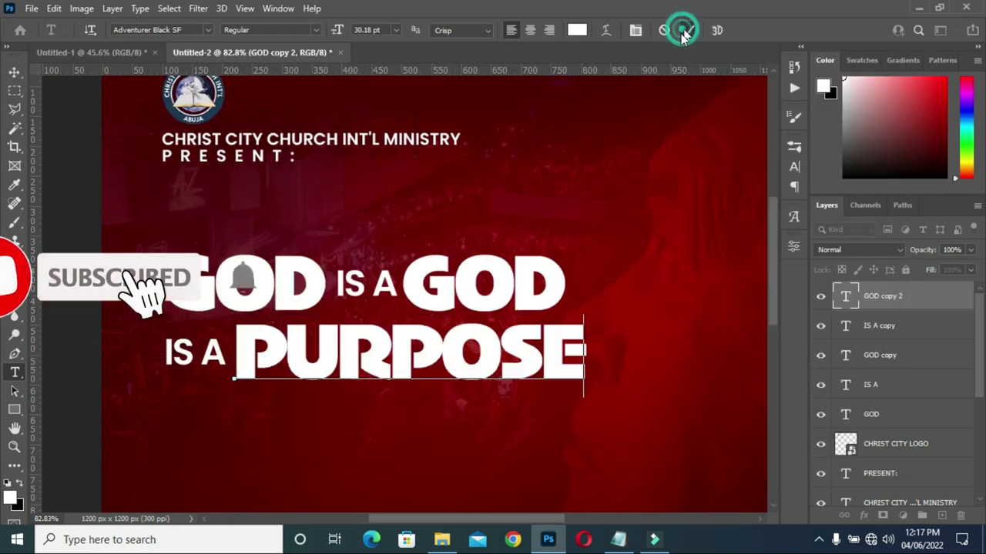
# Replace the second-line IS A text with the word OF copied from the notes.
pyautogui.click(202, 356)
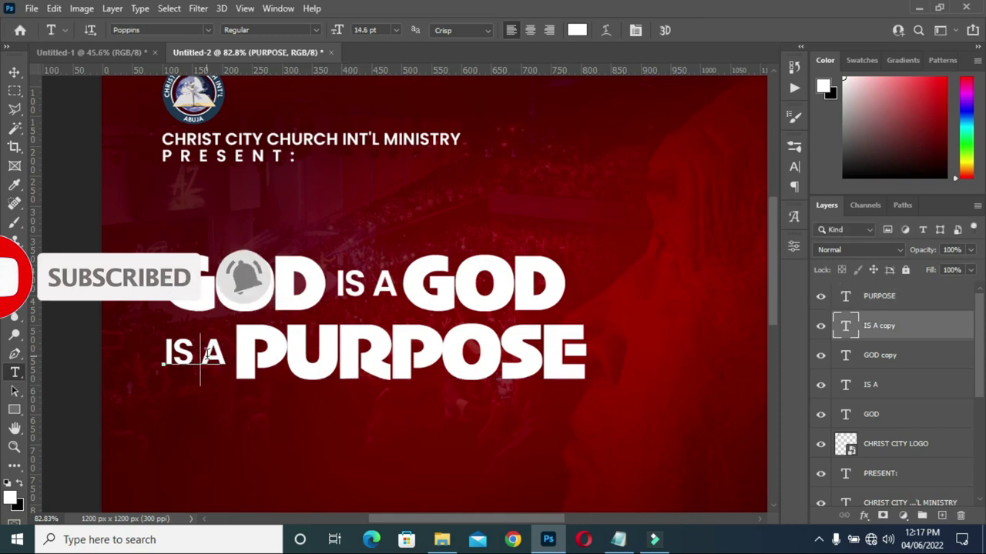
pyautogui.hotkey('ctrl', 'a')
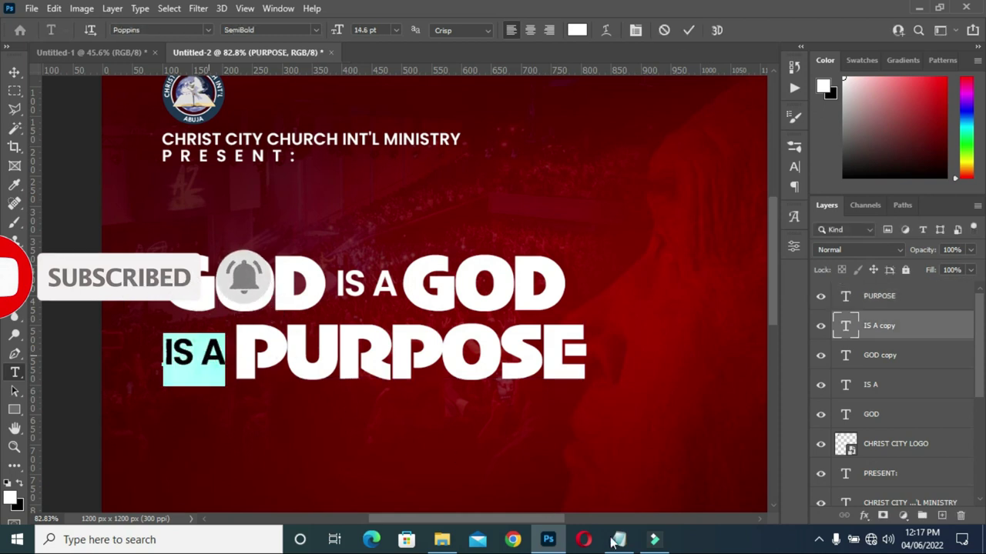
pyautogui.click(619, 539)
pyautogui.moveTo(185, 249); pyautogui.dragTo(171, 251)
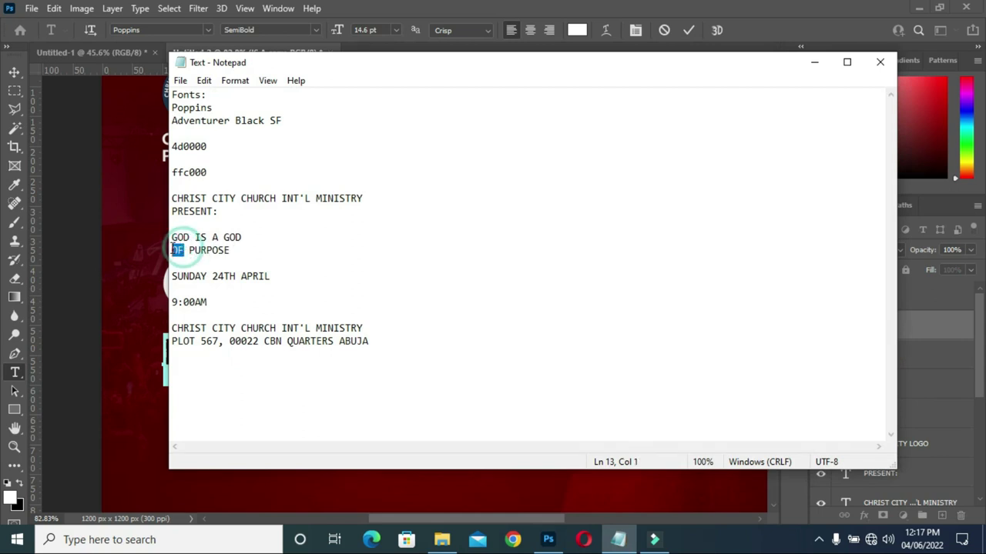
pyautogui.click(814, 62)
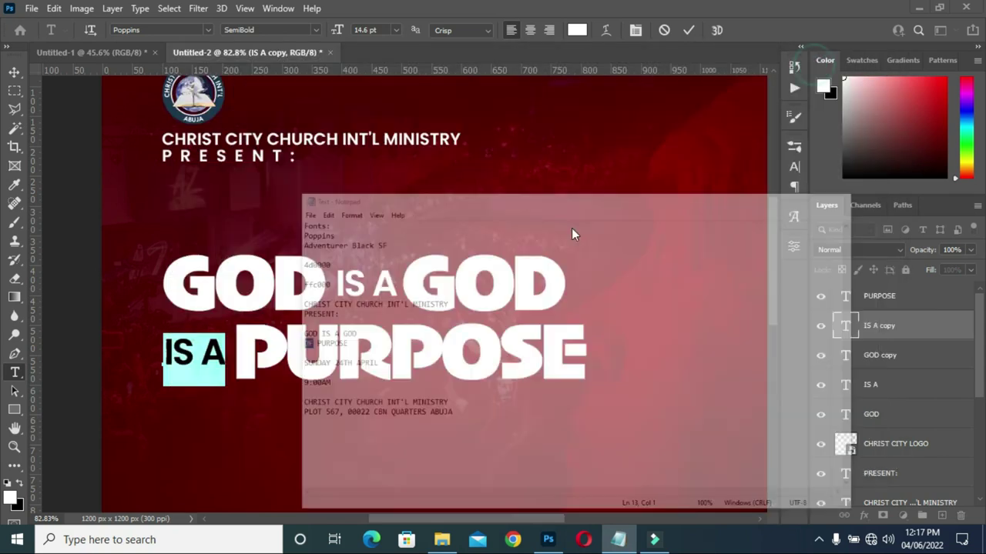
pyautogui.hotkey('ctrl', 'v')
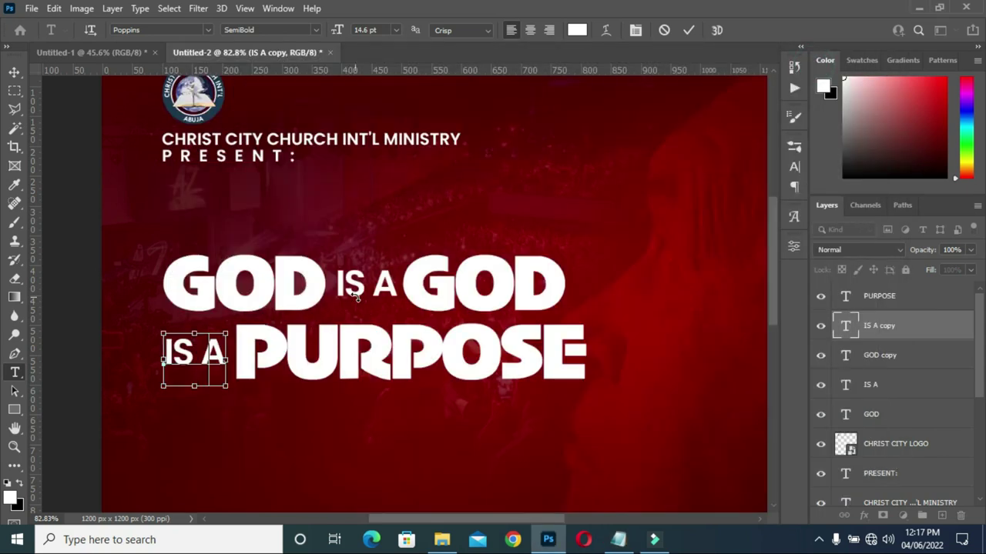
pyautogui.click(686, 30)
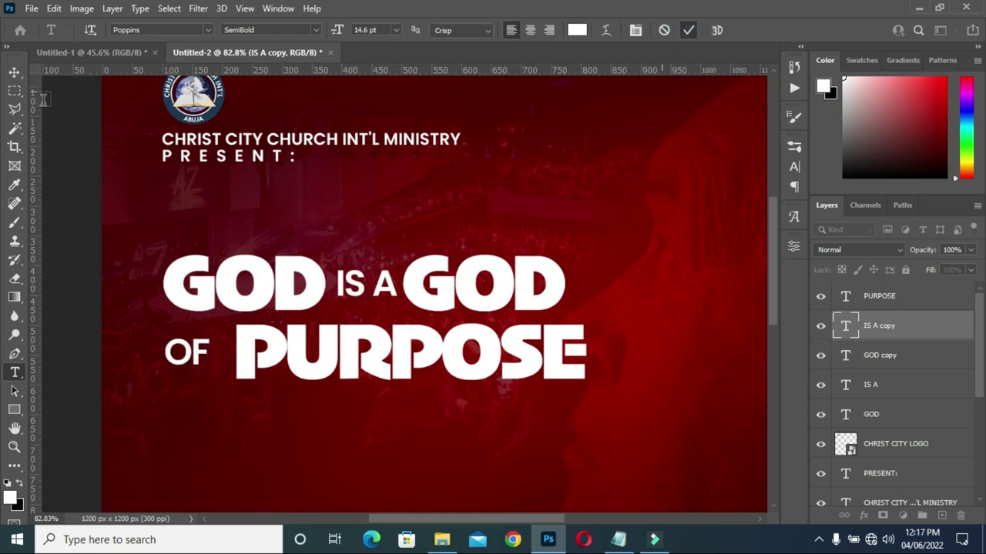
pyautogui.click(14, 71)
# Center OF vertically on PURPOSE, nudge that line up, then nudge PURPOSE left.
pyautogui.click(868, 296)
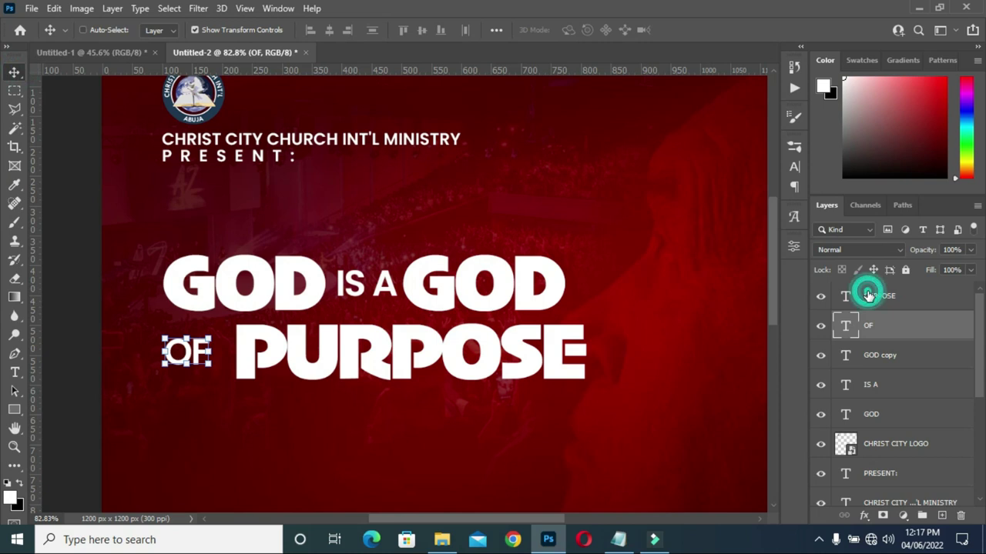
pyautogui.click(423, 30)
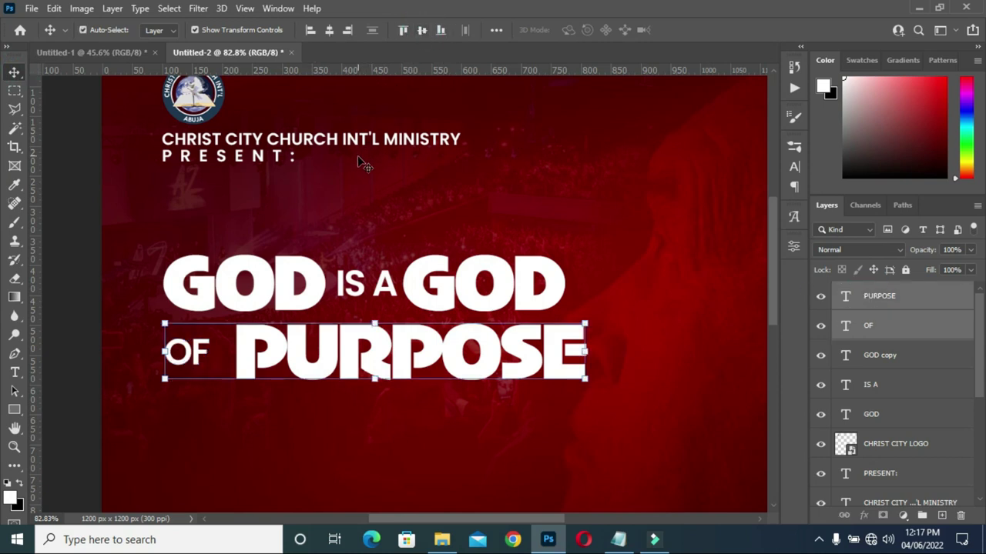
pyautogui.press('Up')
pyautogui.press('Up')
pyautogui.press('Up')
pyautogui.press('Up')
pyautogui.press('Up')
pyautogui.press('Up')
pyautogui.press('Up')
pyautogui.press('Up')
pyautogui.press('Up')
pyautogui.press('Up')
pyautogui.press('Up')
pyautogui.press('Up')
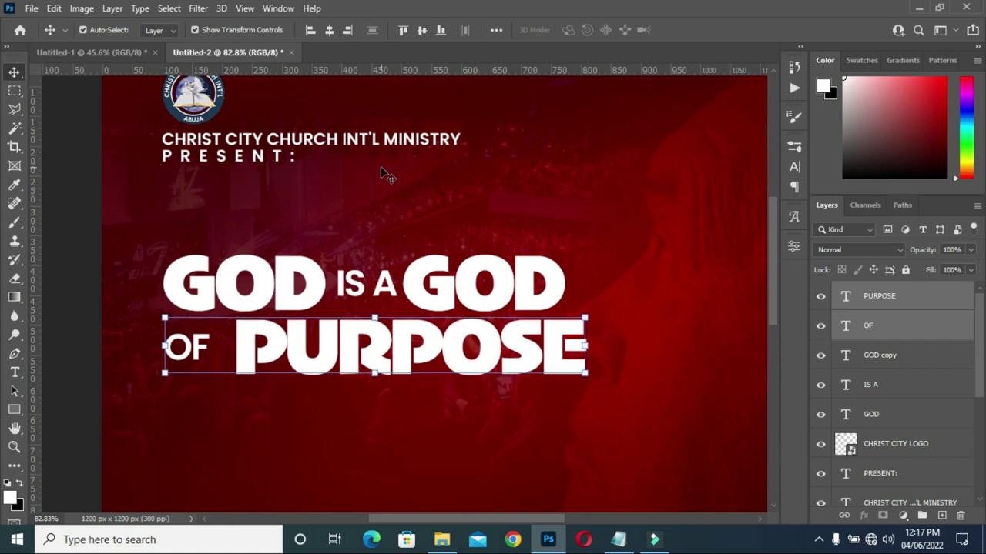
pyautogui.press('Up')
pyautogui.press('Up')
pyautogui.press('Up')
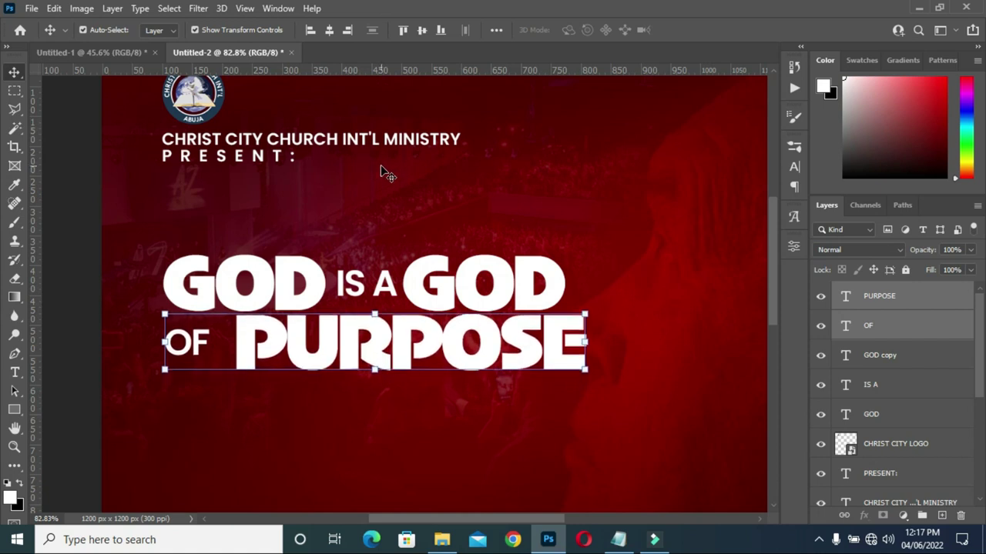
pyautogui.click(55, 304)
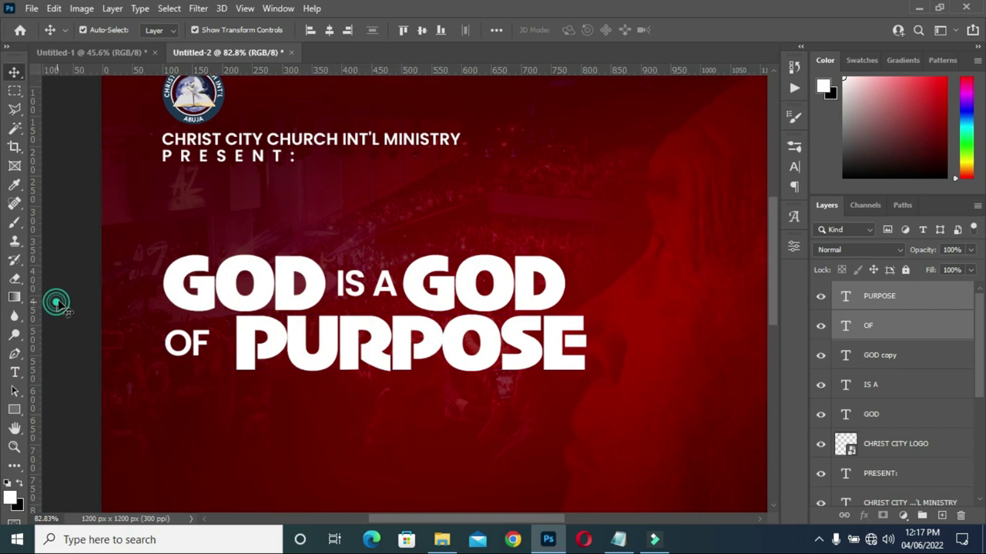
pyautogui.click(266, 354)
pyautogui.press('Left')
pyautogui.press('Left')
pyautogui.press('Left')
pyautogui.press('Left')
pyautogui.press('Left')
pyautogui.press('Left')
pyautogui.press('Left')
pyautogui.press('Left')
pyautogui.press('Left')
pyautogui.press('Left')
pyautogui.press('Left')
pyautogui.press('Left')
pyautogui.press('Left')
pyautogui.press('Left')
pyautogui.press('Left')
pyautogui.press('Left')
pyautogui.press('Left')
pyautogui.press('Left')
pyautogui.press('Left')
pyautogui.press('Left')
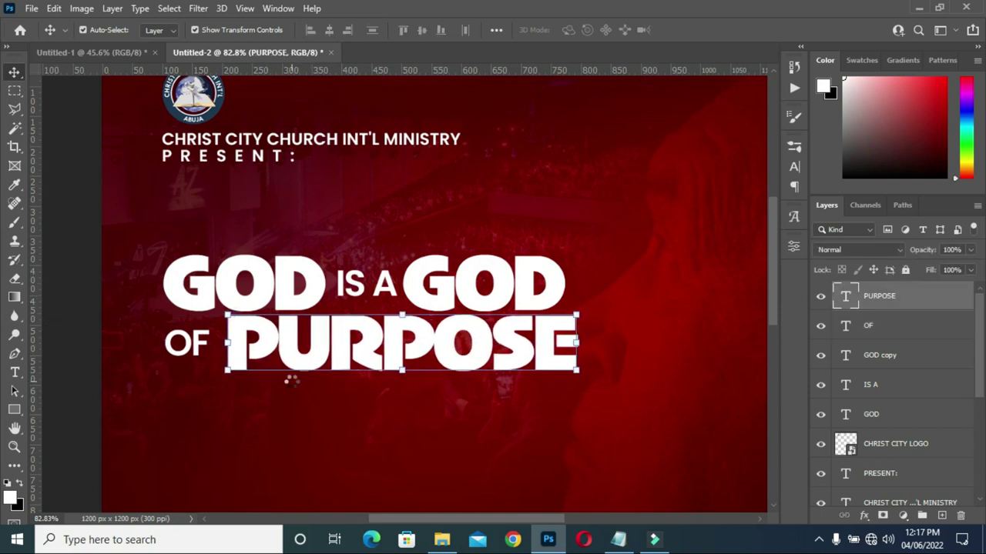
pyautogui.press('Left')
pyautogui.press('Left')
pyautogui.press('Left')
pyautogui.press('Left')
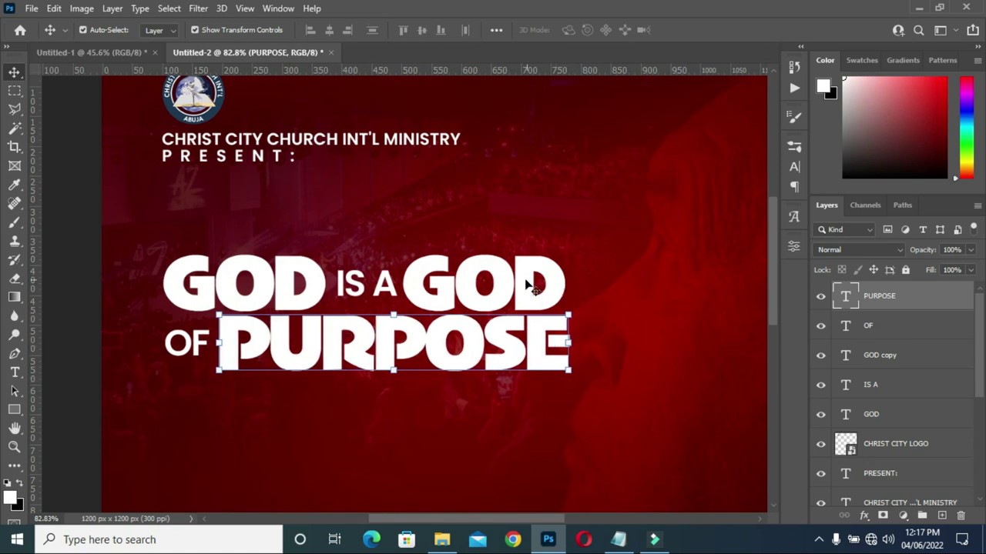
# Stretch both GOD words slightly wider.
pyautogui.click(882, 416)
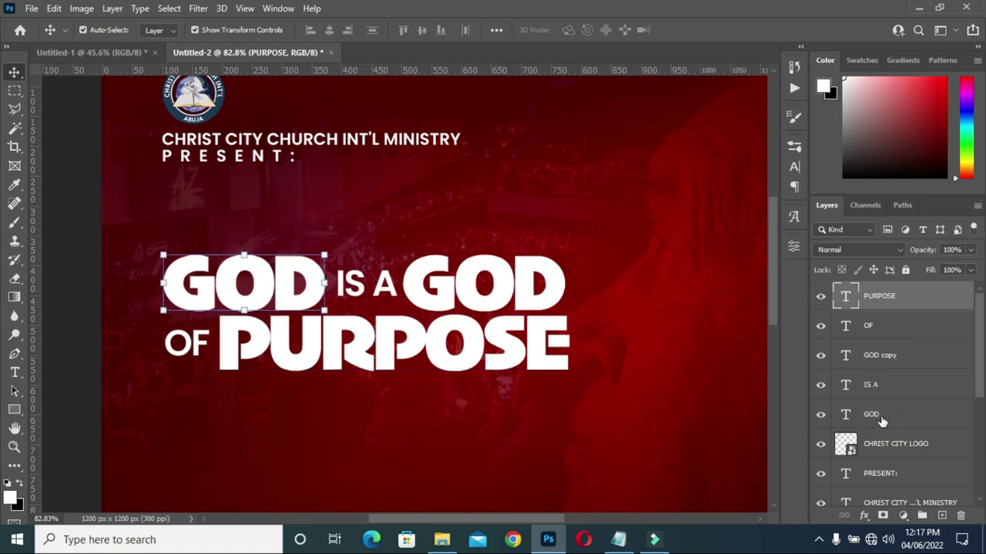
pyautogui.keyDown('ctrl'); pyautogui.click(884, 355); pyautogui.keyUp('ctrl')
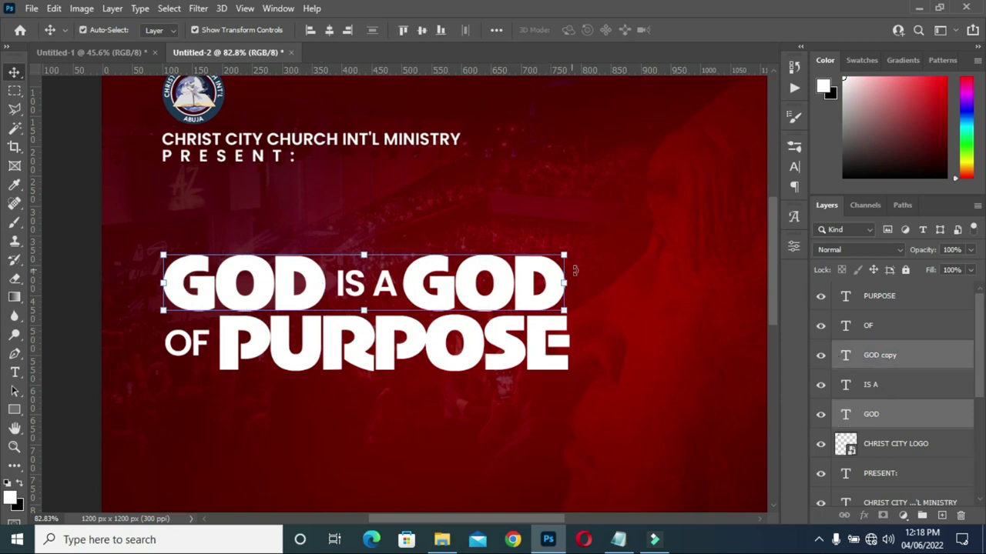
pyautogui.moveTo(567, 282); pyautogui.dragTo(570, 283)
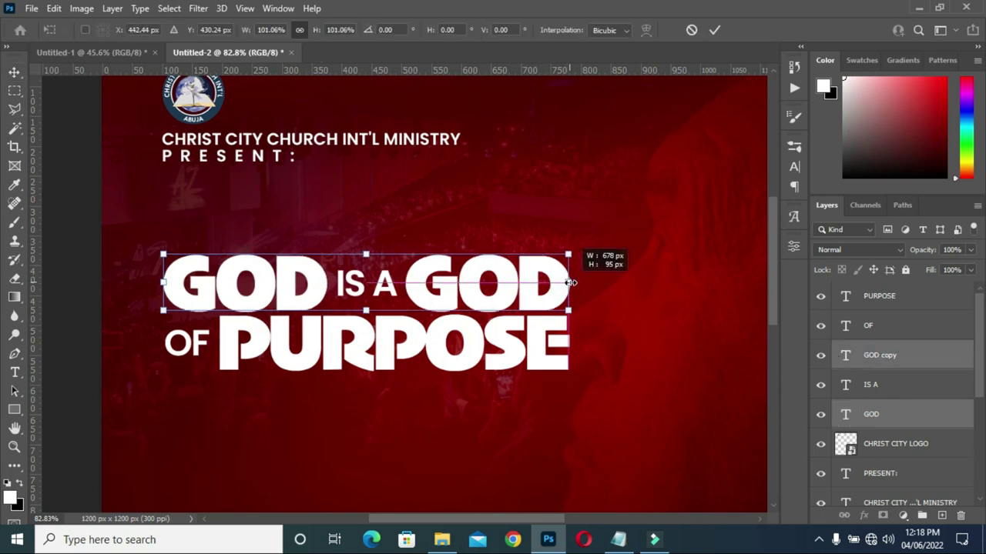
pyautogui.moveTo(575, 286); pyautogui.dragTo(575, 287)
pyautogui.click(715, 30)
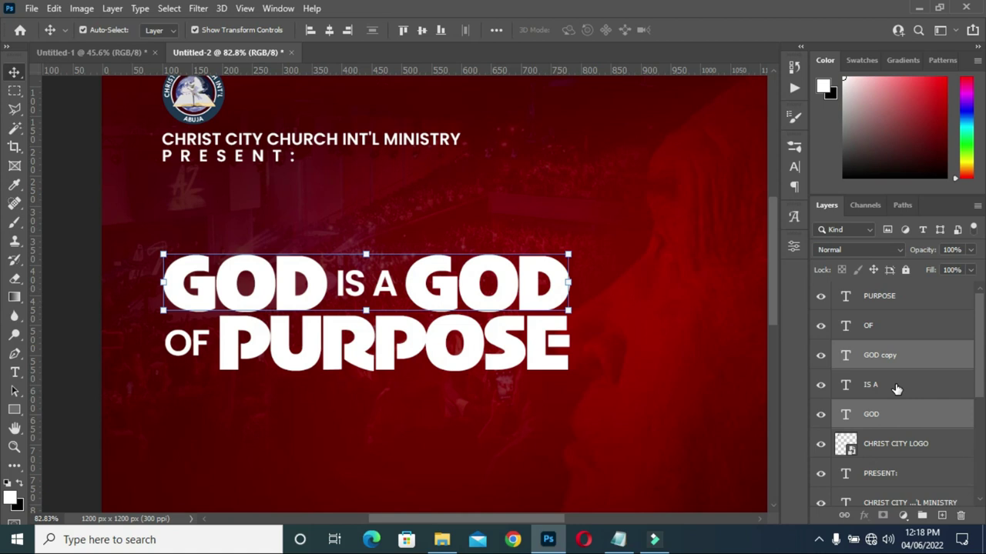
# Scale all five title layers, PURPOSE through GOD, down together to about 86.82%.
pyautogui.click(883, 328)
pyautogui.click(924, 337)
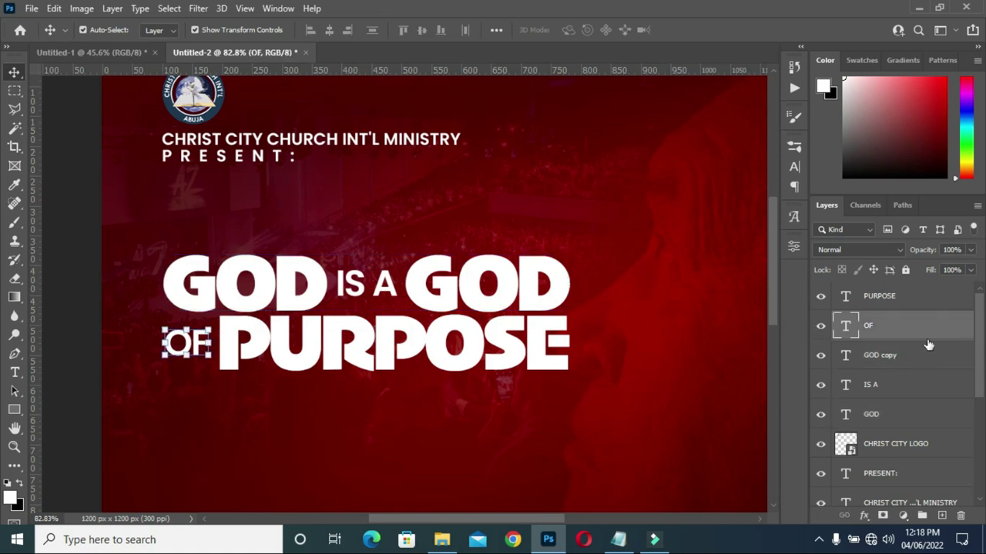
pyautogui.click(879, 297)
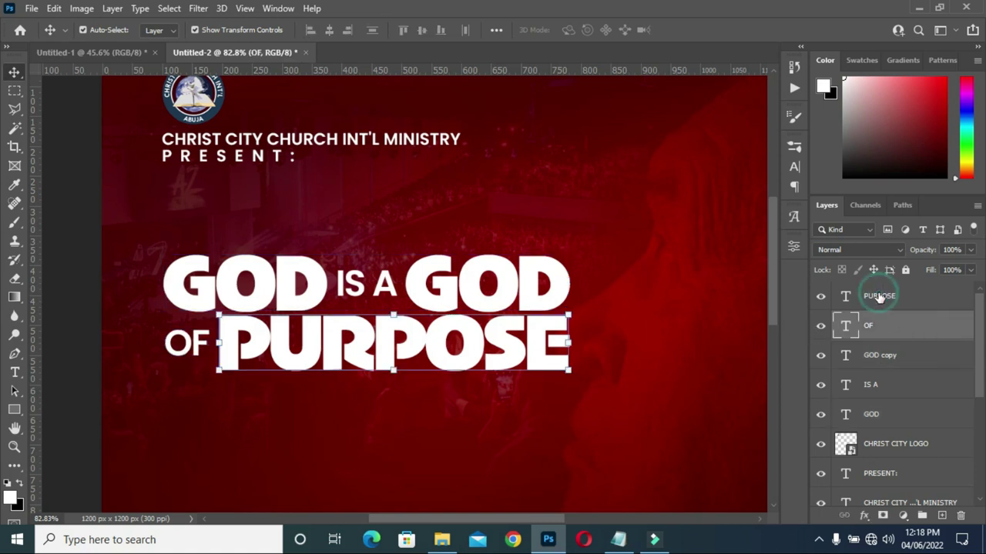
pyautogui.keyDown('shift'); pyautogui.click(879, 414); pyautogui.keyUp('shift')
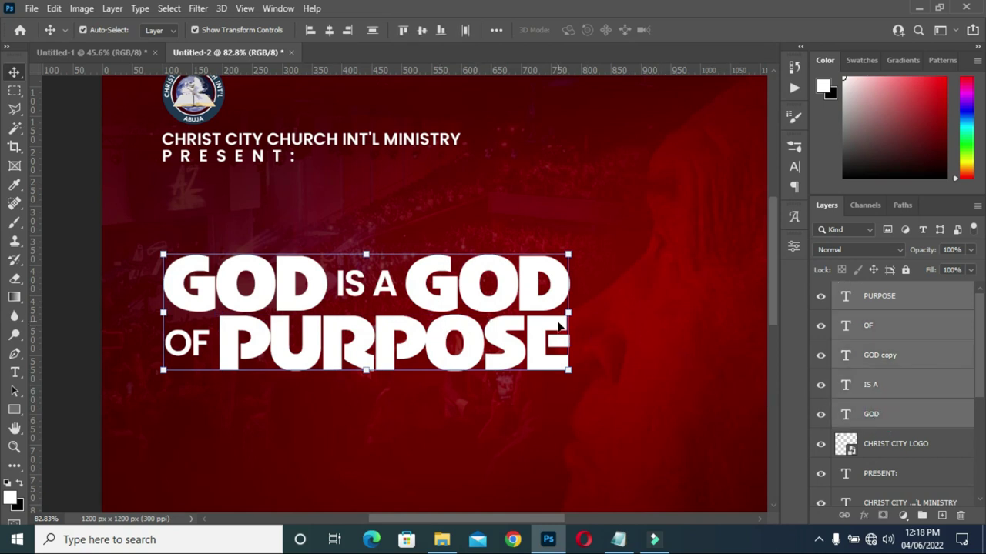
pyautogui.moveTo(569, 313); pyautogui.dragTo(515, 314)
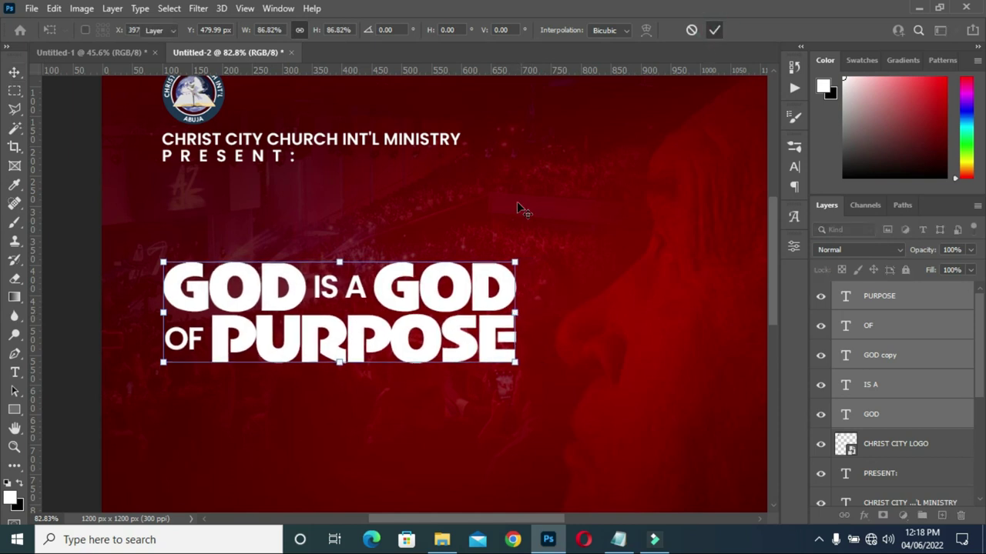
# Commit the title resize and move the when-god-speaks photo right and down.
pyautogui.scroll(-3, 509, 213)
pyautogui.scroll(-1, 490, 216)
pyautogui.press('Return')
pyautogui.click(530, 270)
pyautogui.click(154, 368)
pyautogui.click(900, 493)
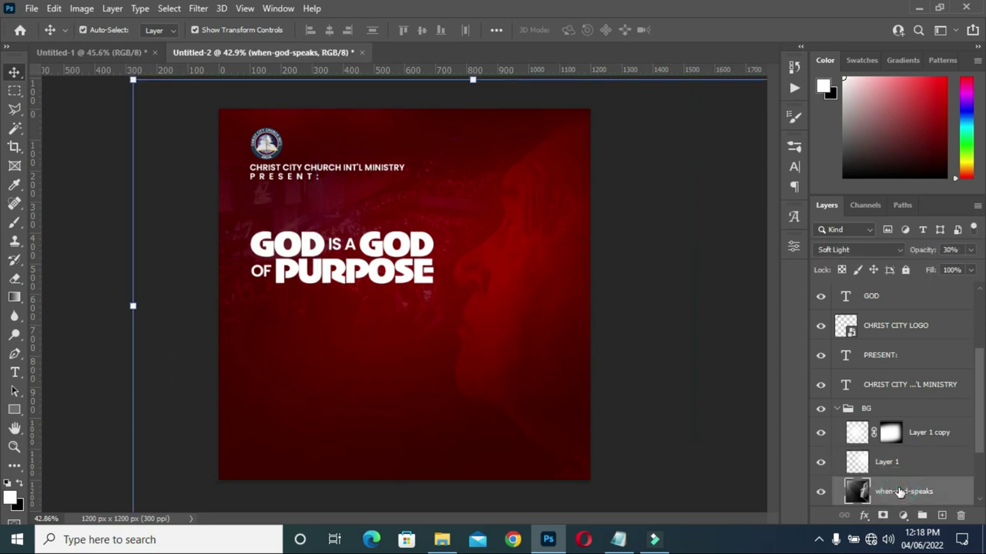
pyautogui.moveTo(134, 304); pyautogui.dragTo(177, 314)
pyautogui.click(714, 29)
pyautogui.click(678, 124)
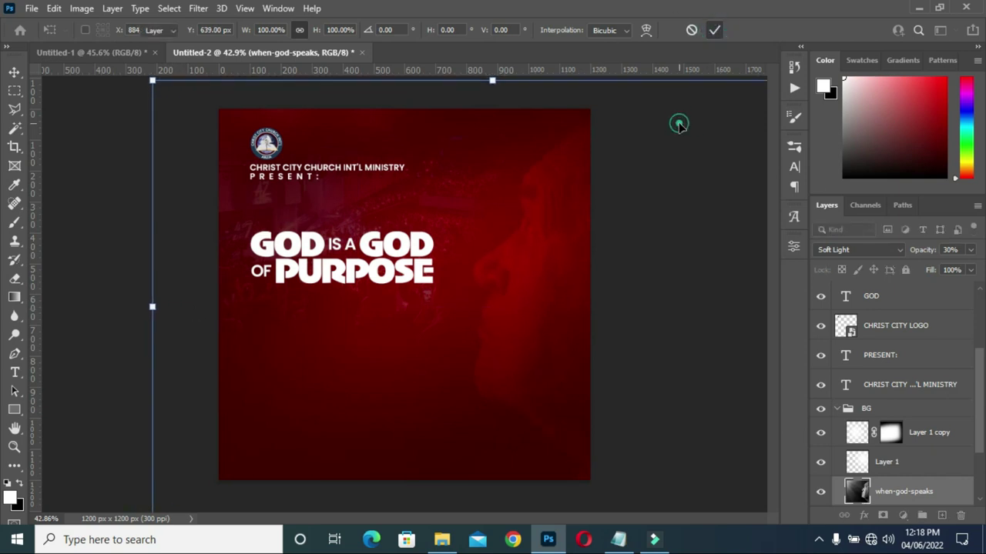
# Group the five title text layers together.
pyautogui.scroll(2, 406, 241)
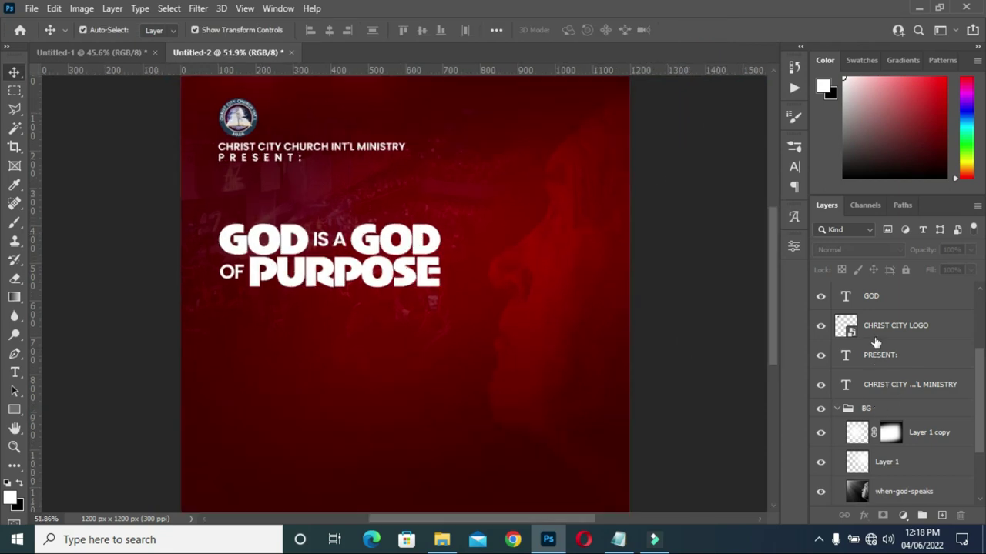
pyautogui.scroll(3, 888, 333)
pyautogui.click(885, 385)
pyautogui.scroll(1, 888, 309)
pyautogui.keyDown('shift'); pyautogui.click(885, 297); pyautogui.keyUp('shift')
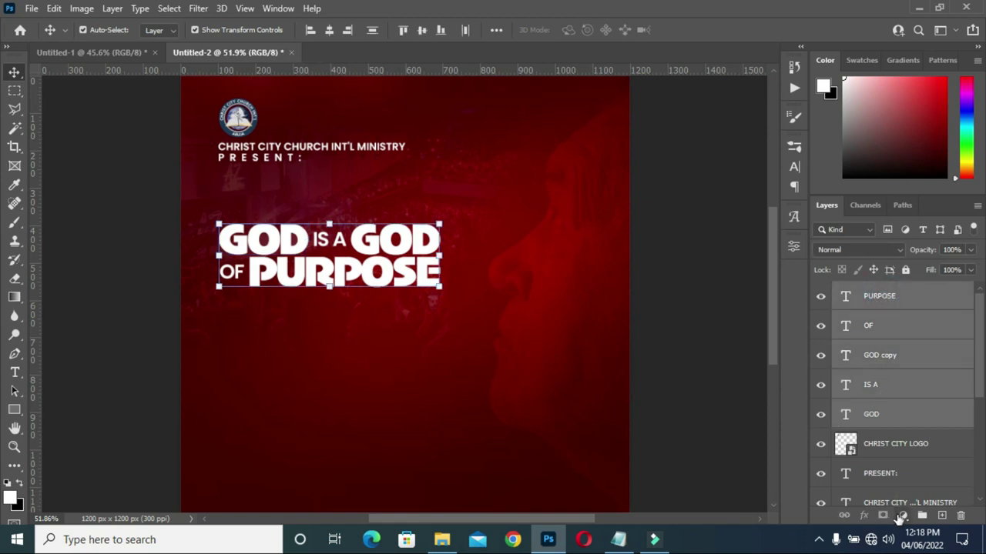
pyautogui.click(921, 515)
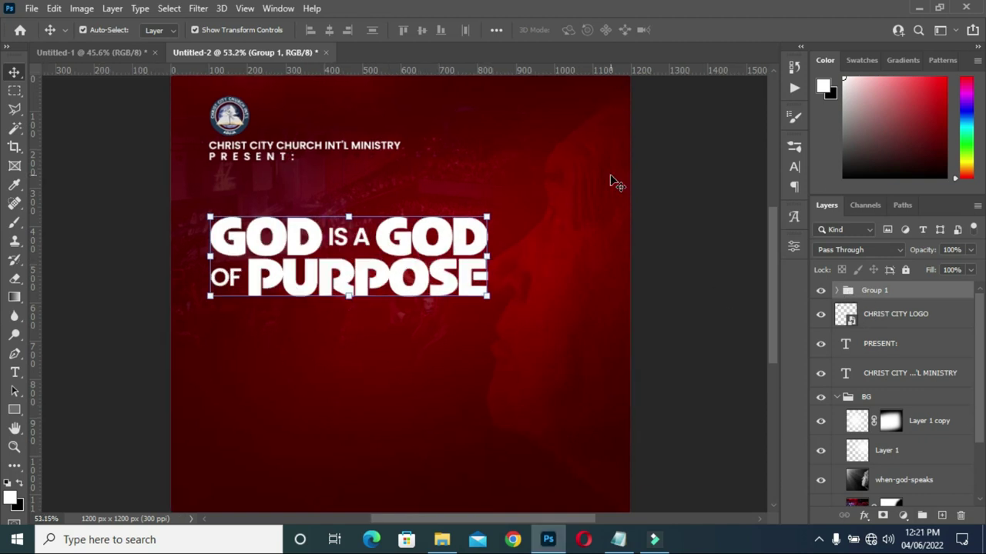
# Shrink the grouped title to 94.08% and commit it.
pyautogui.scroll(2, 483, 269)
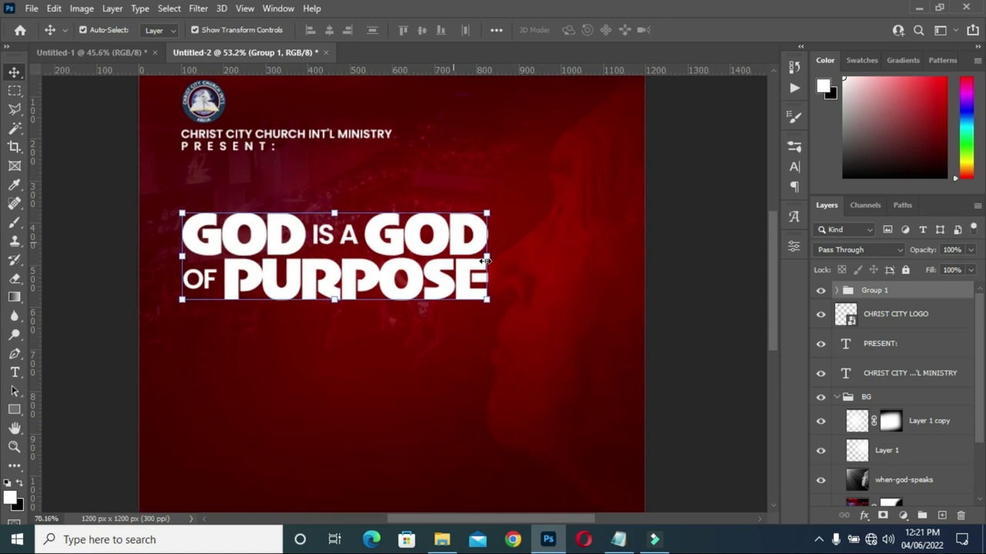
pyautogui.moveTo(486, 256); pyautogui.dragTo(466, 259)
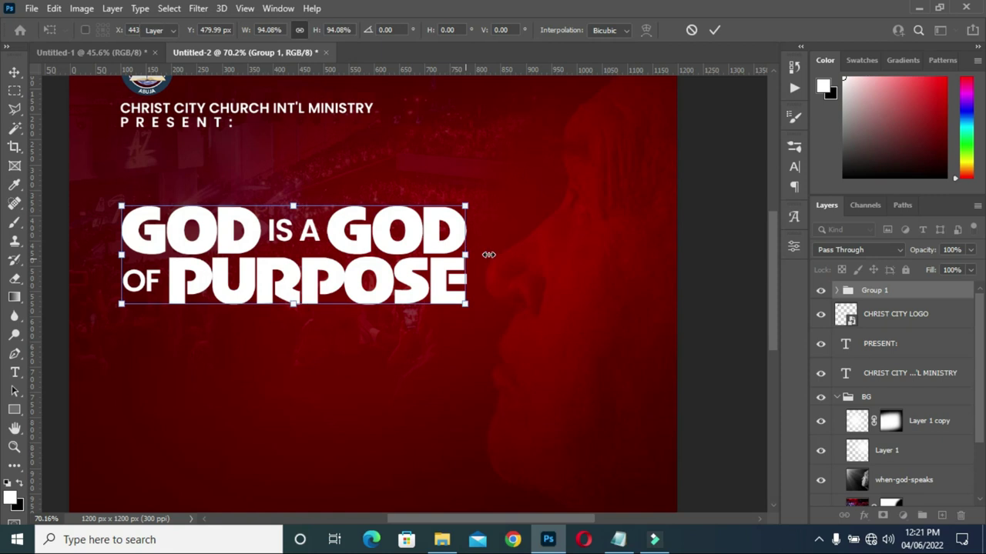
pyautogui.press('Return')
pyautogui.scroll(-2, 493, 254)
pyautogui.scroll(-1, 408, 262)
# Zoom in on the title and select the IS A text layer.
pyautogui.click(650, 282)
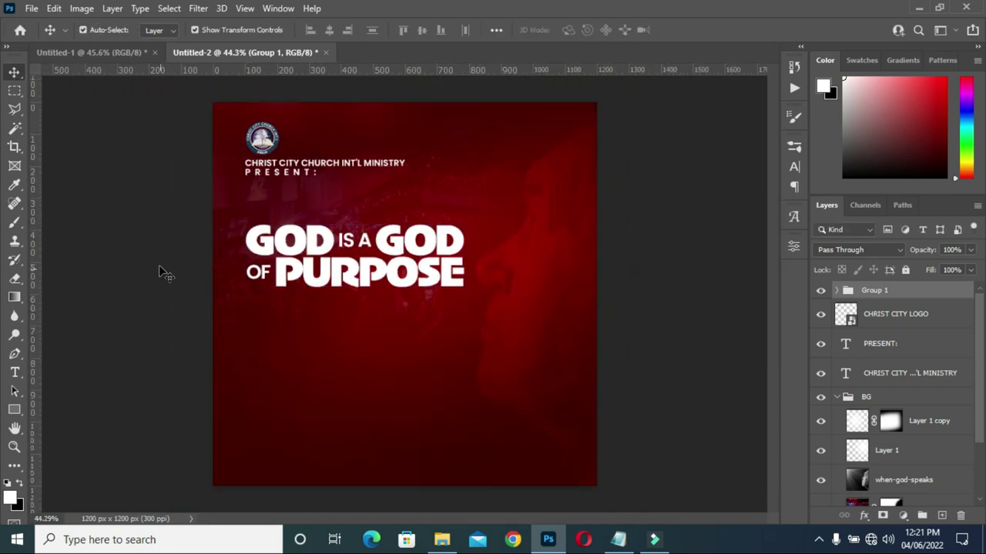
pyautogui.click(161, 271)
pyautogui.scroll(3, 355, 243)
pyautogui.click(352, 239)
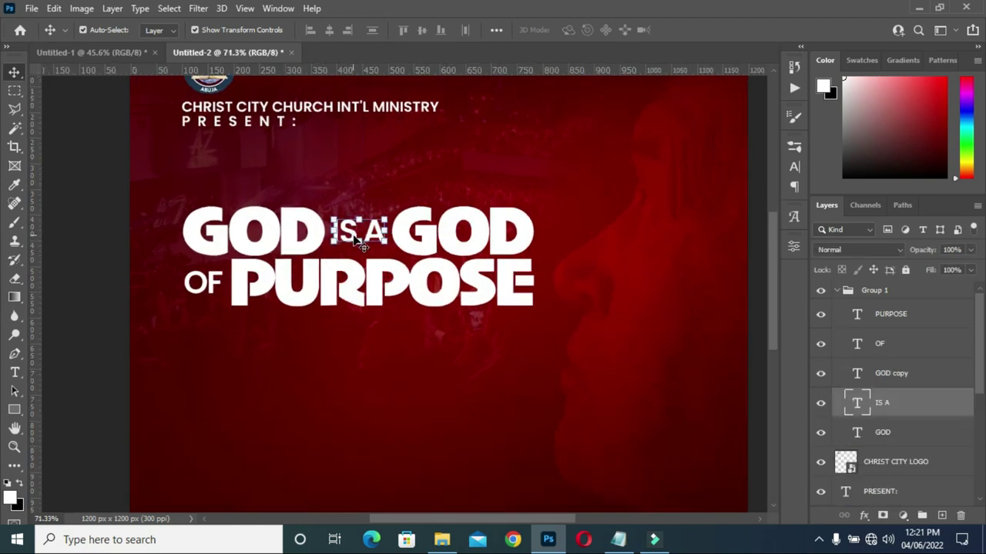
# Change IS A and OF from Poppins SemiBold to Poppins ExtraBold.
pyautogui.press('t')
pyautogui.click(315, 30)
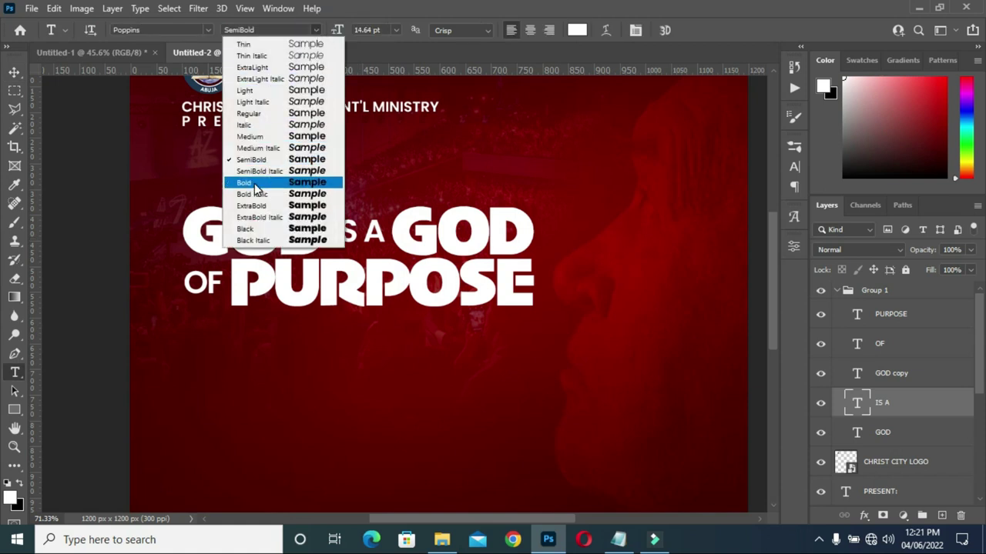
pyautogui.click(253, 206)
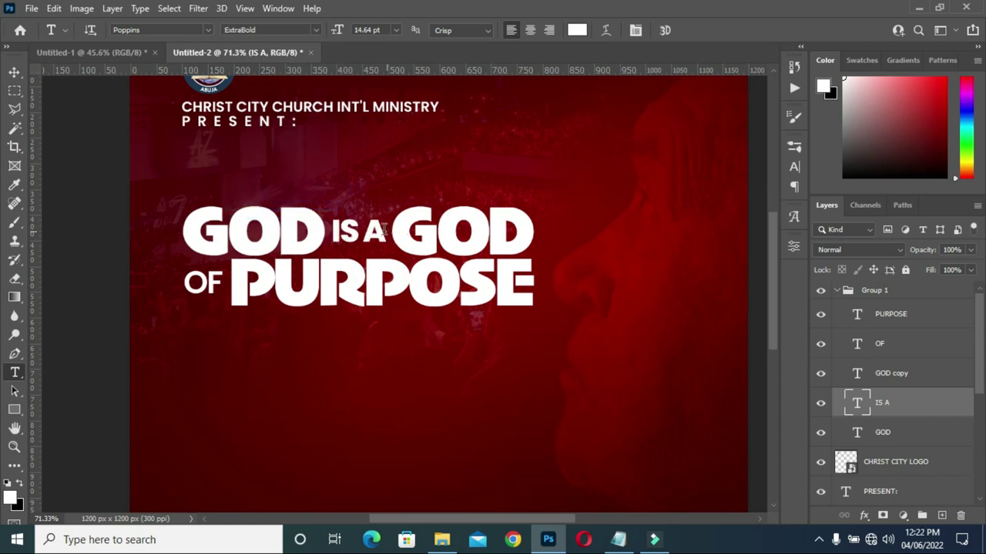
pyautogui.click(202, 291)
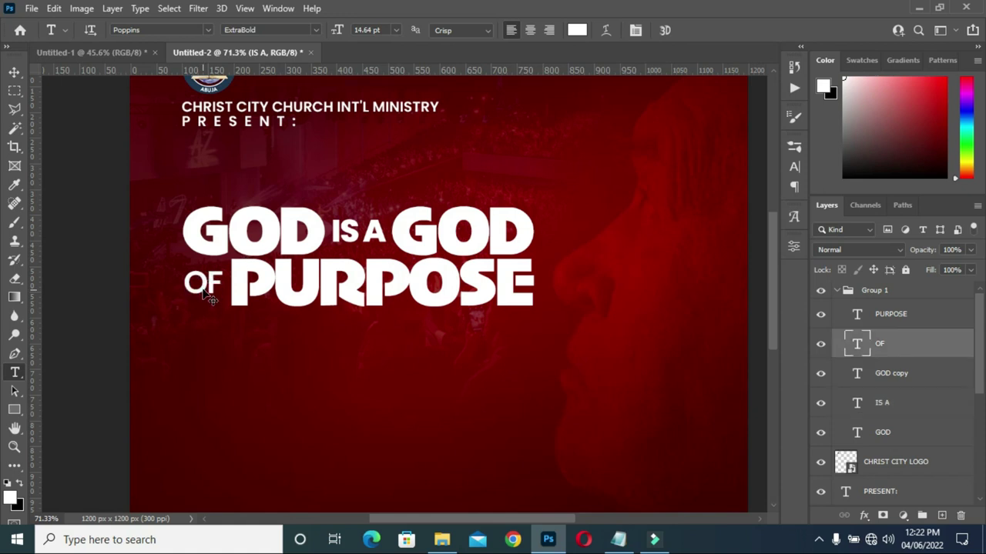
pyautogui.click(316, 30)
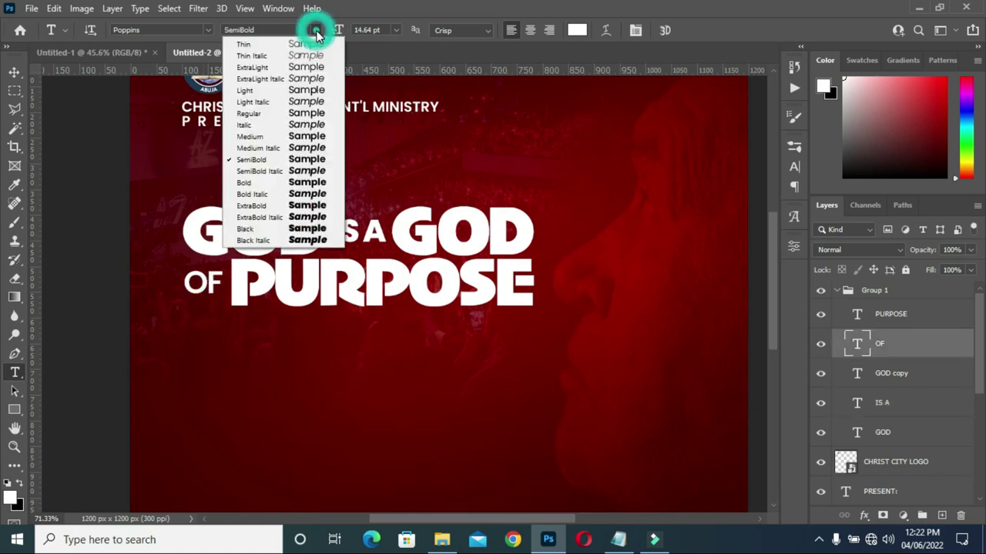
pyautogui.click(278, 205)
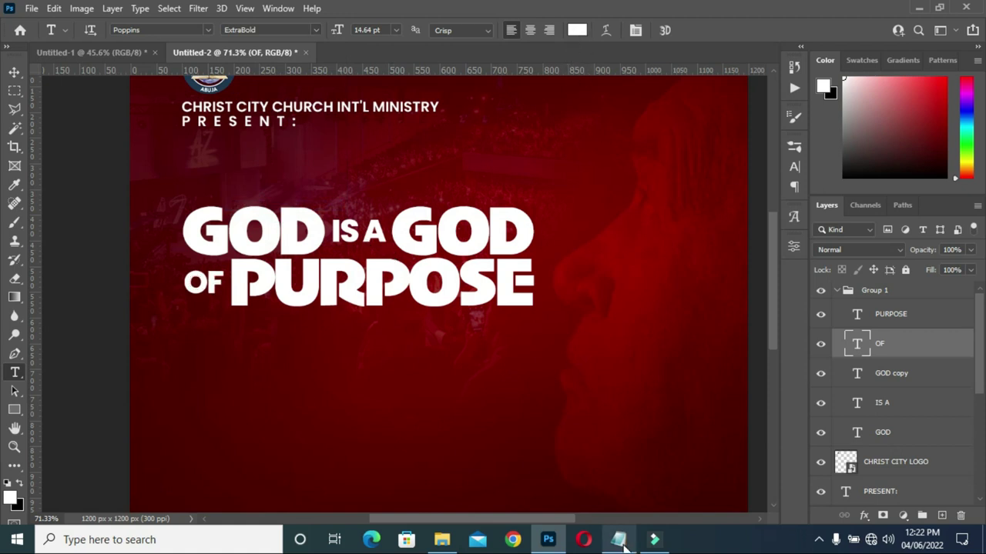
# Copy the colour code ffc000 from the notes and open the OF text colour picker.
pyautogui.hotkey('alt', 'Tab')
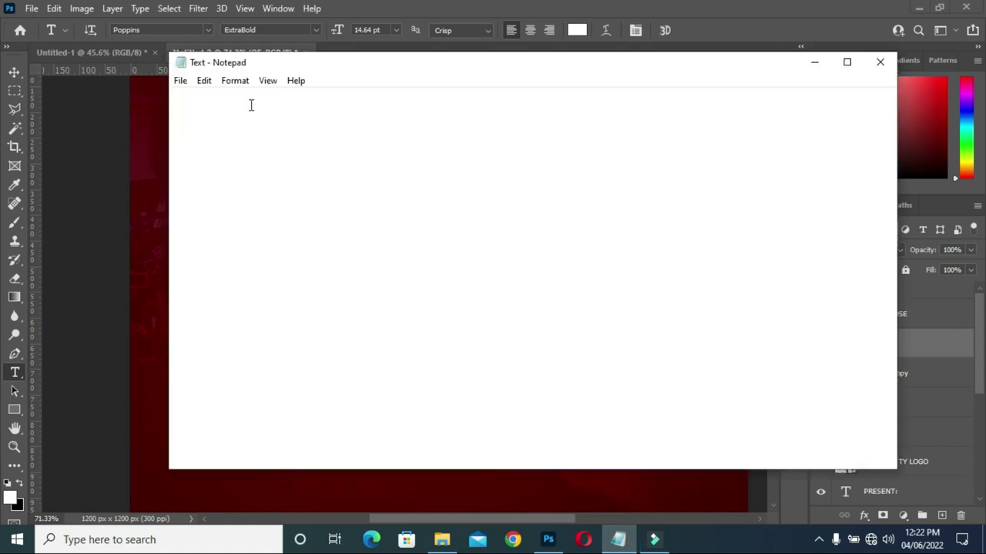
pyautogui.doubleClick(209, 171)
pyautogui.hotkey('ctrl', 'c')
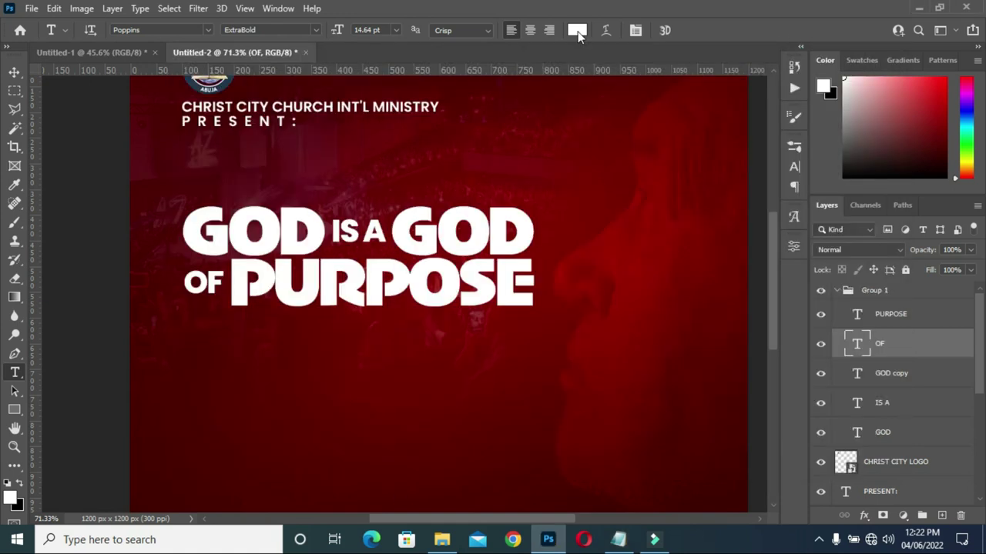
pyautogui.click(577, 30)
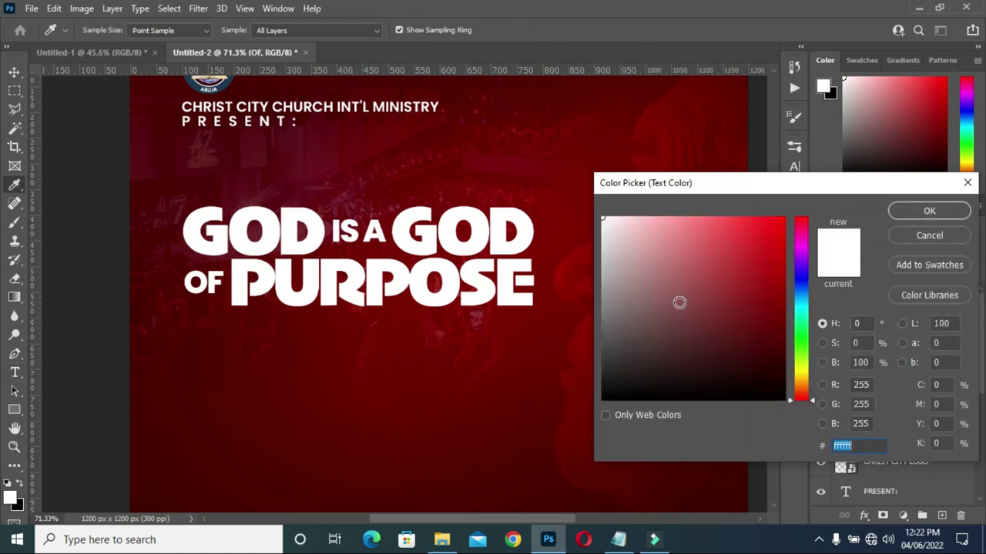
# Color the OF and IS A words gold ffc000.
pyautogui.hotkey('ctrl', 'v')
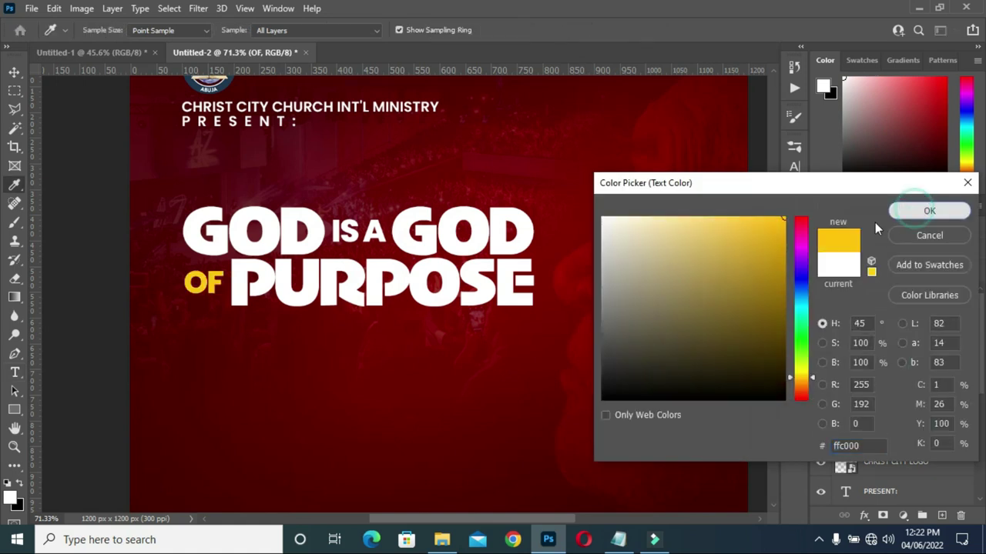
pyautogui.click(918, 211)
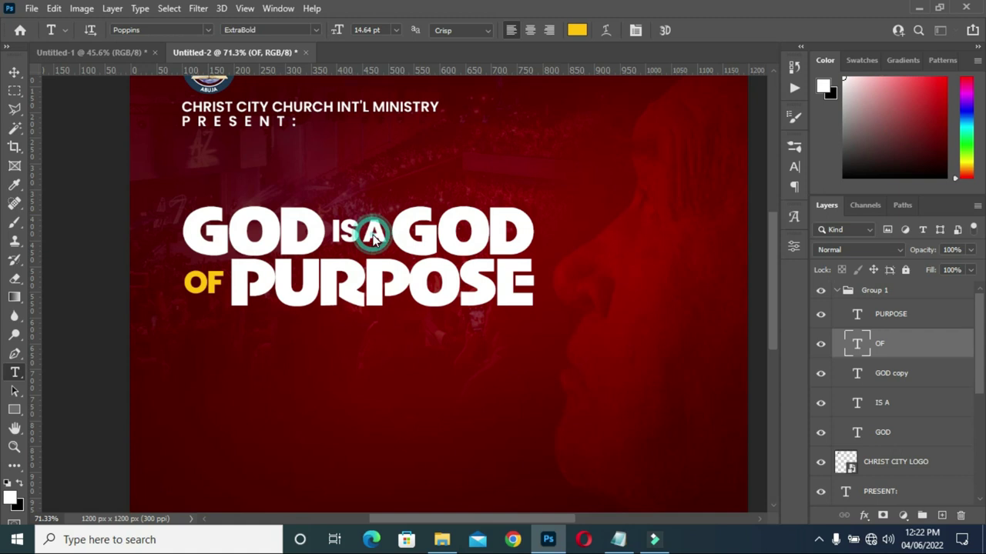
pyautogui.keyDown('ctrl'); pyautogui.click(376, 240); pyautogui.keyUp('ctrl')
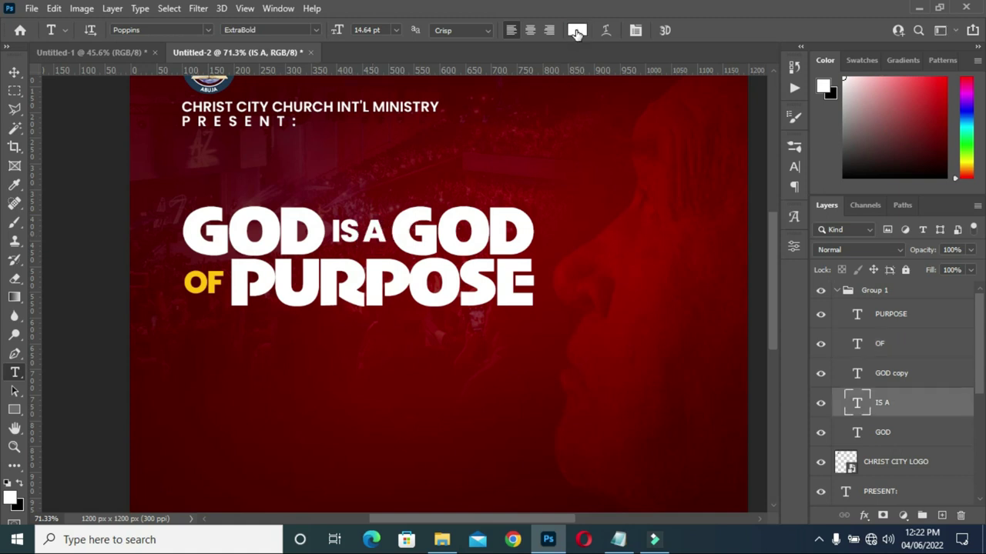
pyautogui.click(577, 30)
pyautogui.write('ffc000')
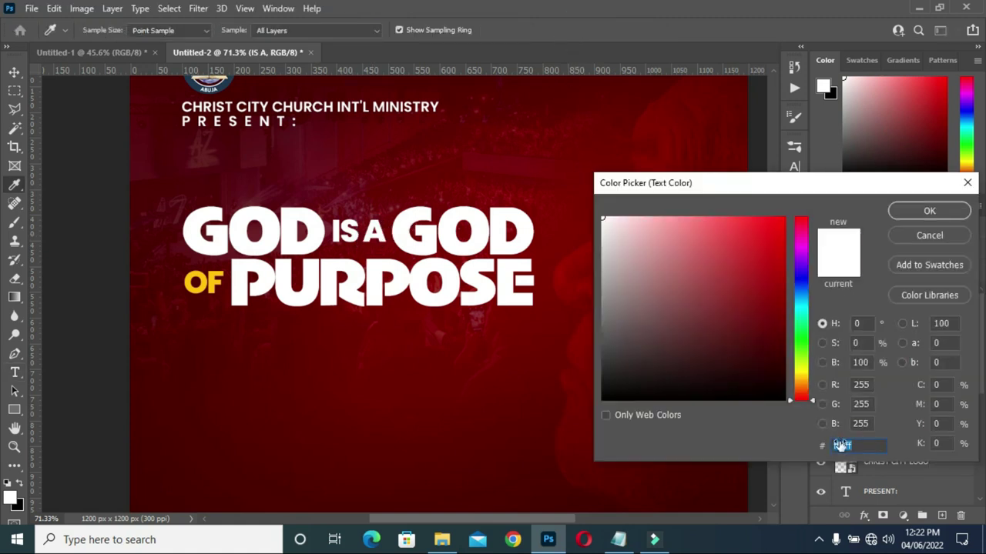
pyautogui.click(932, 212)
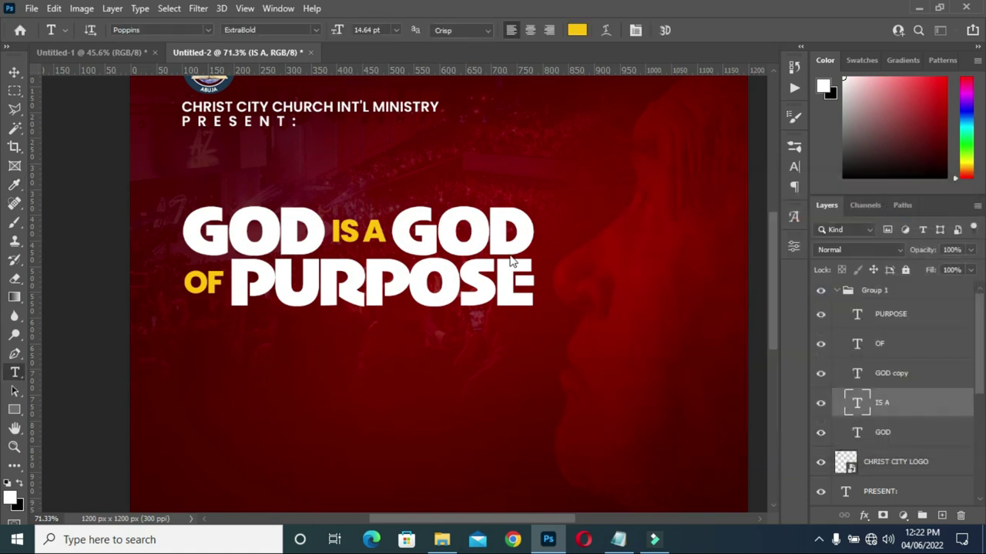
# Deselect the text with the Move tool and zoom to review the title.
pyautogui.click(14, 73)
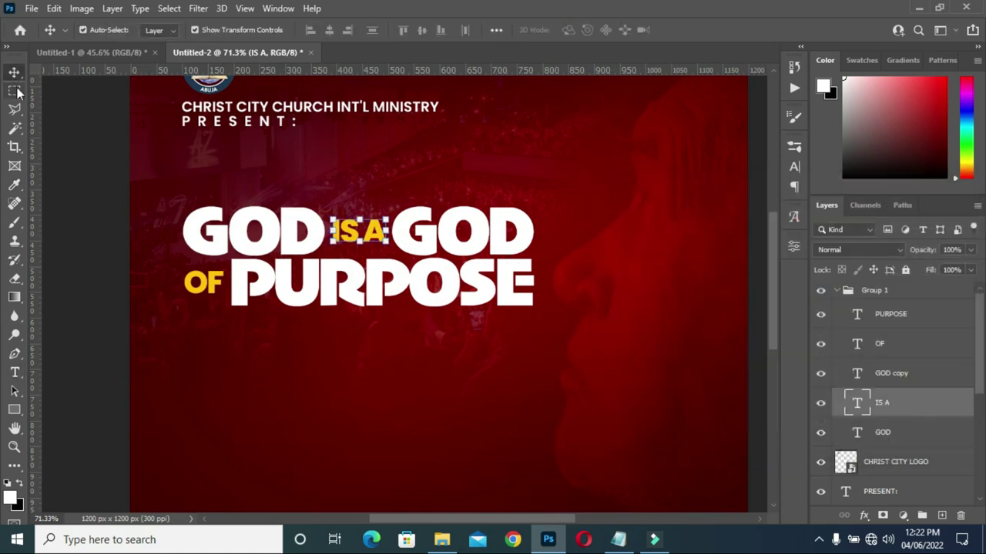
pyautogui.scroll(-2, 353, 168)
pyautogui.click(655, 282)
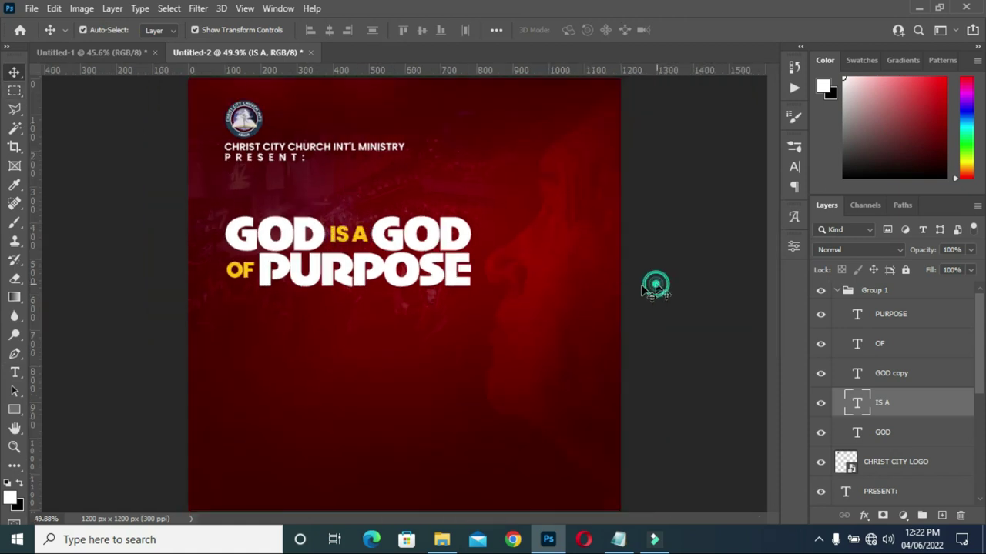
pyautogui.scroll(1, 381, 286)
pyautogui.scroll(-2, 447, 271)
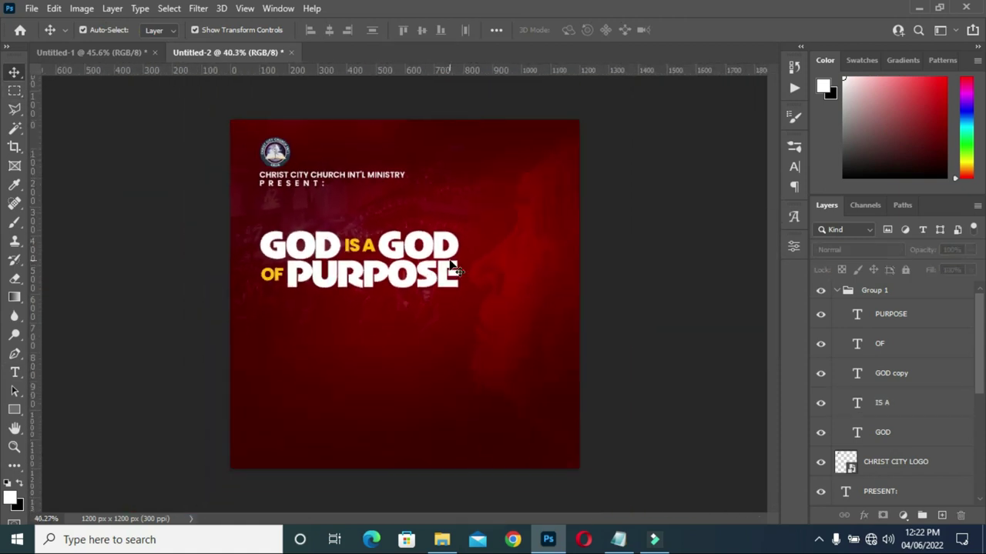
pyautogui.scroll(1, 396, 311)
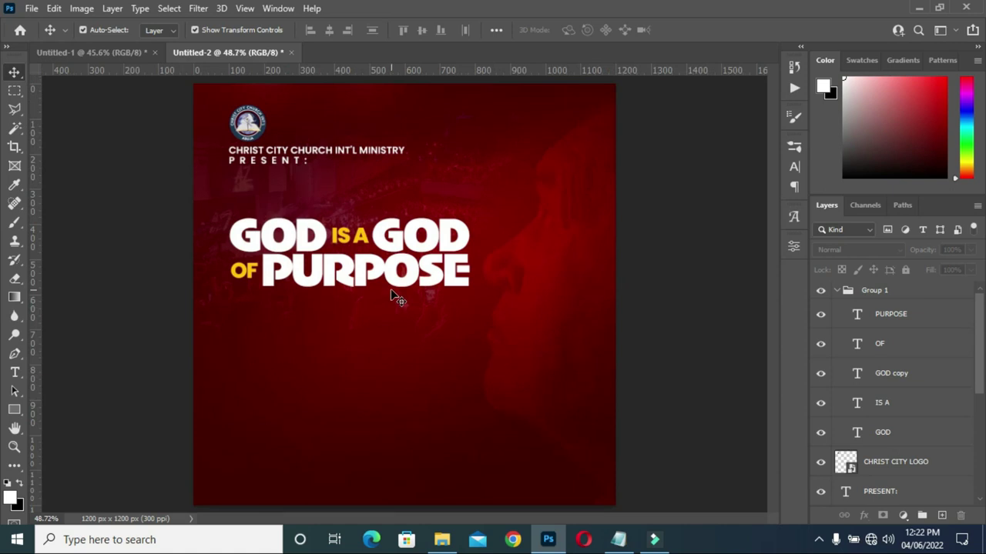
pyautogui.scroll(-1, 393, 296)
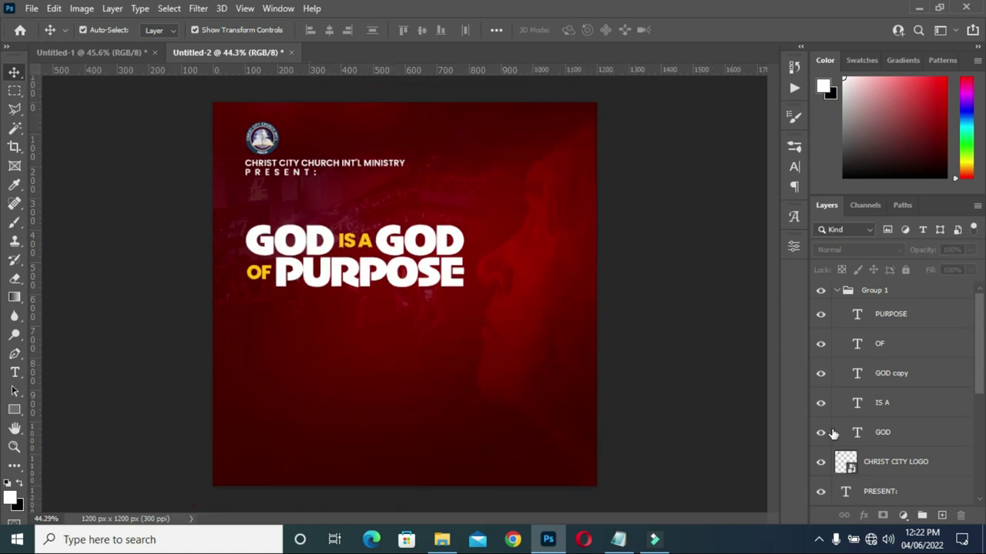
# Move the title group about 88 px lower.
pyautogui.click(838, 291)
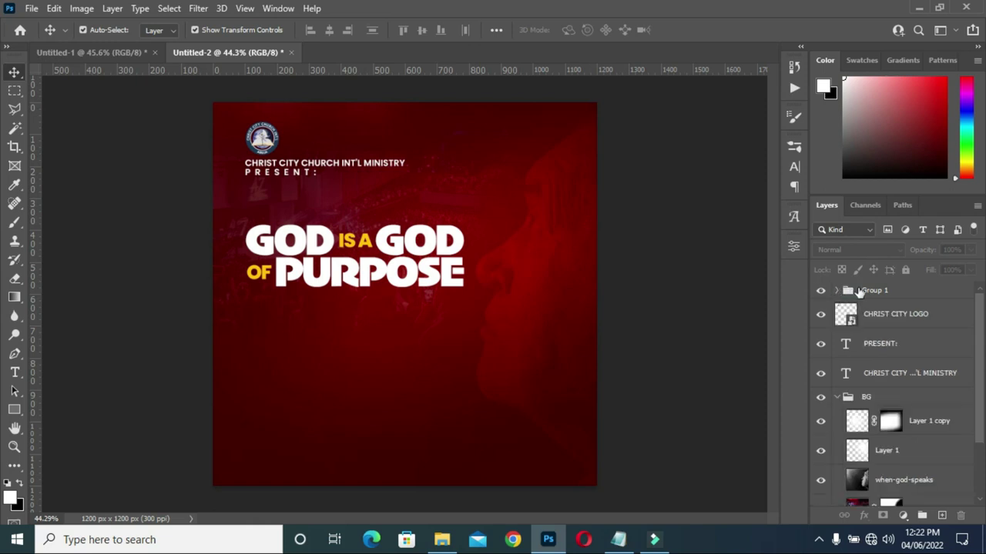
pyautogui.click(861, 291)
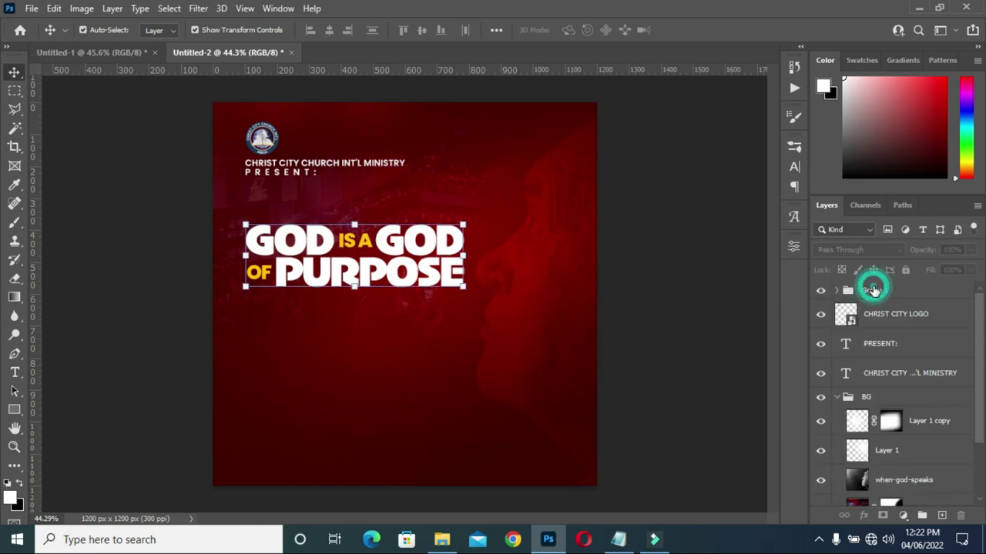
pyautogui.click(355, 288)
pyautogui.moveTo(350, 288); pyautogui.dragTo(347, 303)
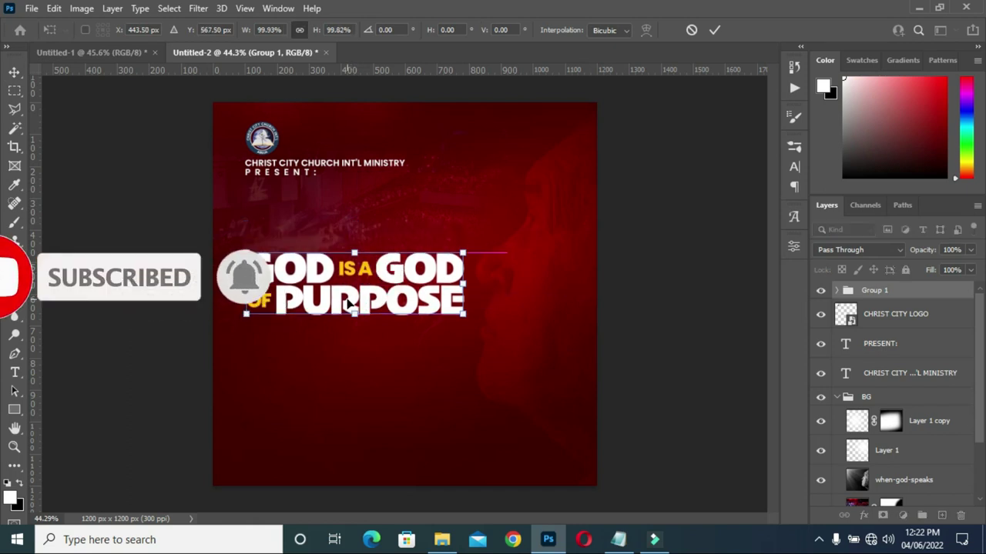
pyautogui.click(715, 30)
pyautogui.click(671, 218)
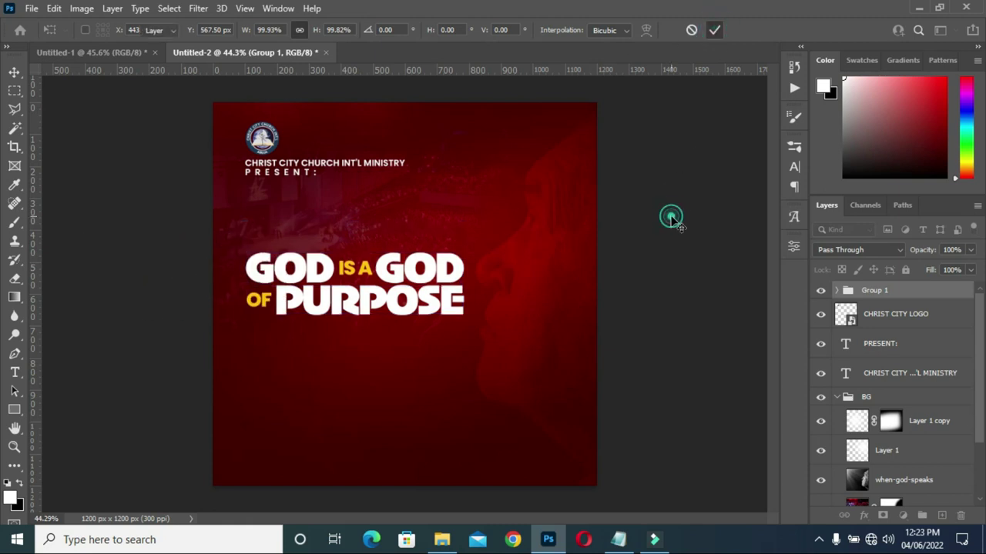
pyautogui.scroll(2, 407, 331)
pyautogui.scroll(-4, 408, 312)
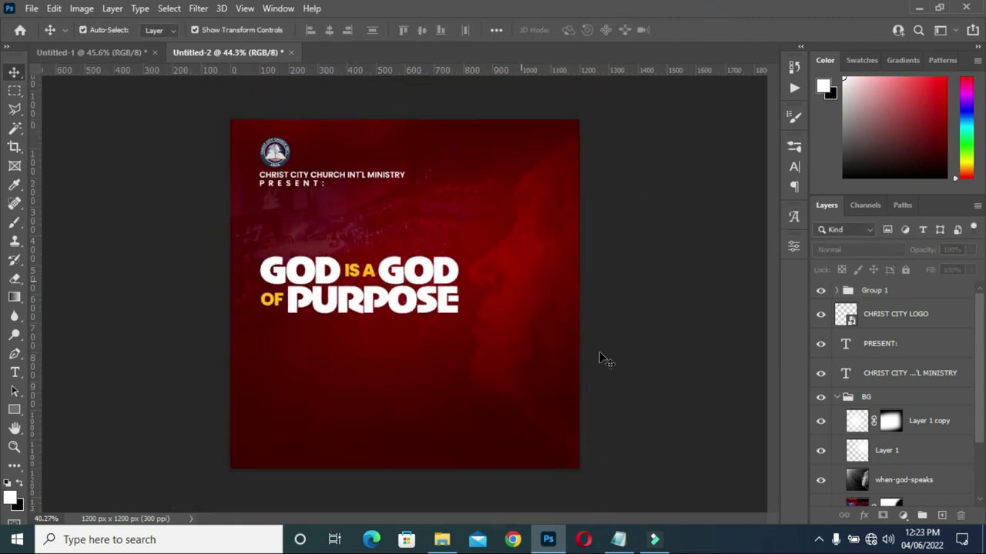
# Shift the when-god-speaks photo slightly right and down.
pyautogui.click(901, 481)
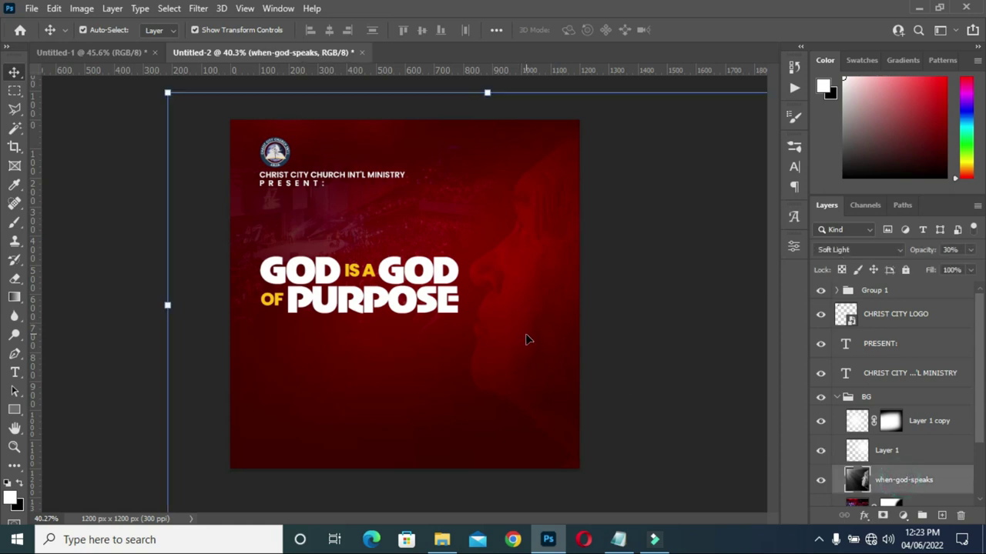
pyautogui.moveTo(550, 347); pyautogui.dragTo(563, 351)
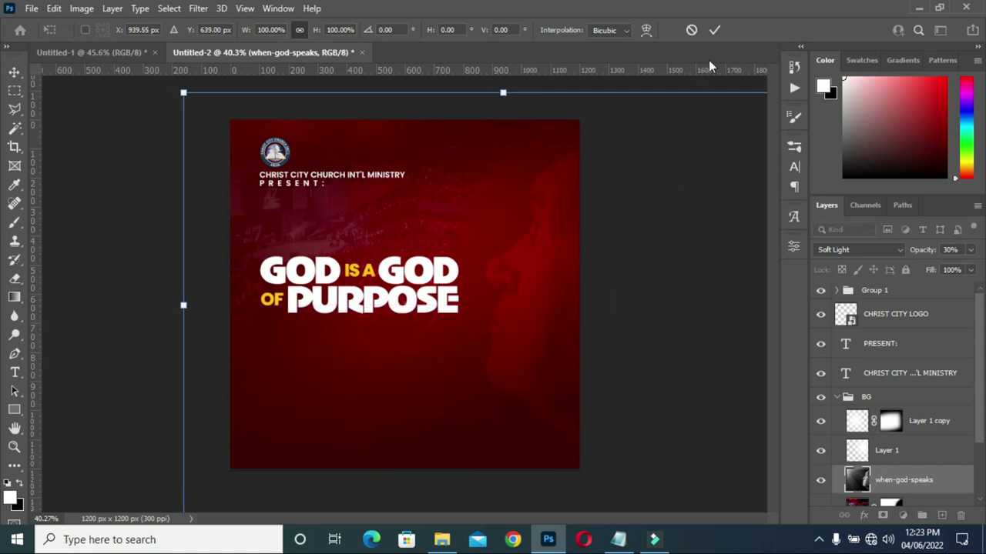
pyautogui.click(715, 32)
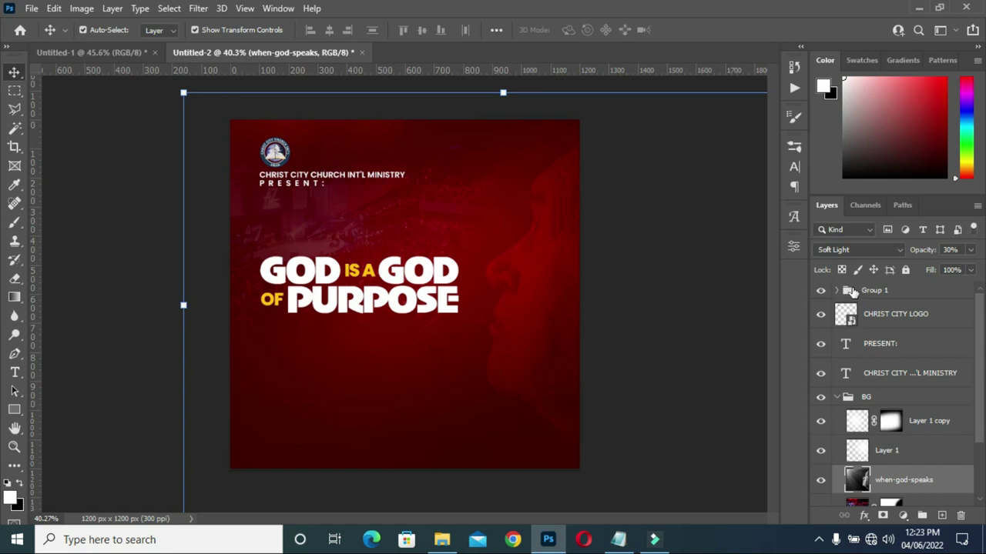
# Enlarge the title group to about 110.65%.
pyautogui.click(882, 290)
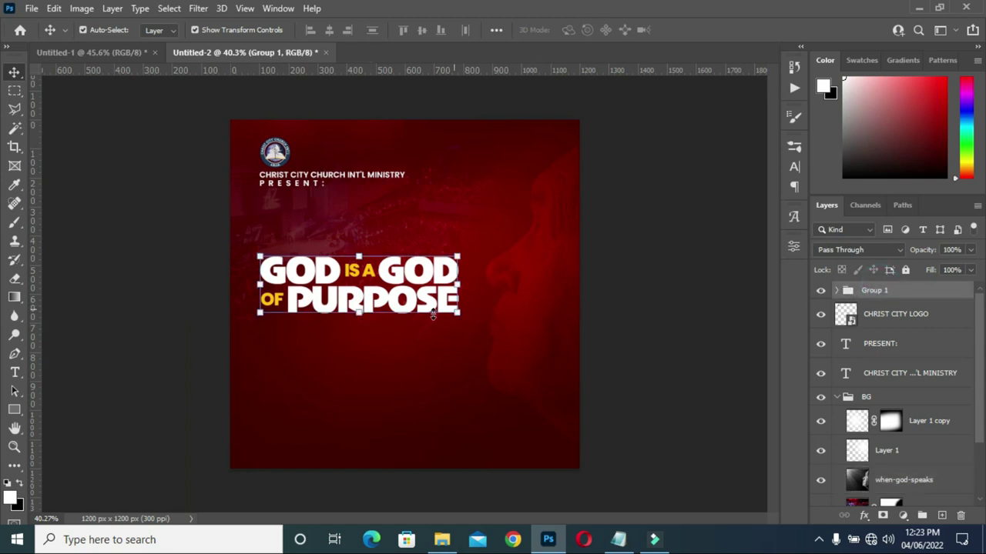
pyautogui.scroll(1, 435, 316)
pyautogui.scroll(1, 435, 315)
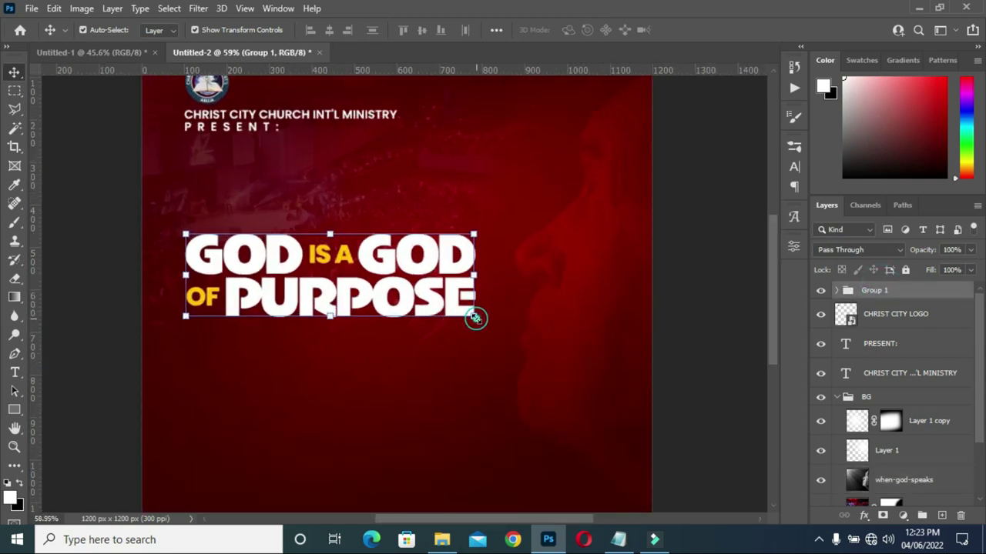
pyautogui.hotkey('ctrl', 't')
pyautogui.moveTo(475, 319); pyautogui.dragTo(503, 343)
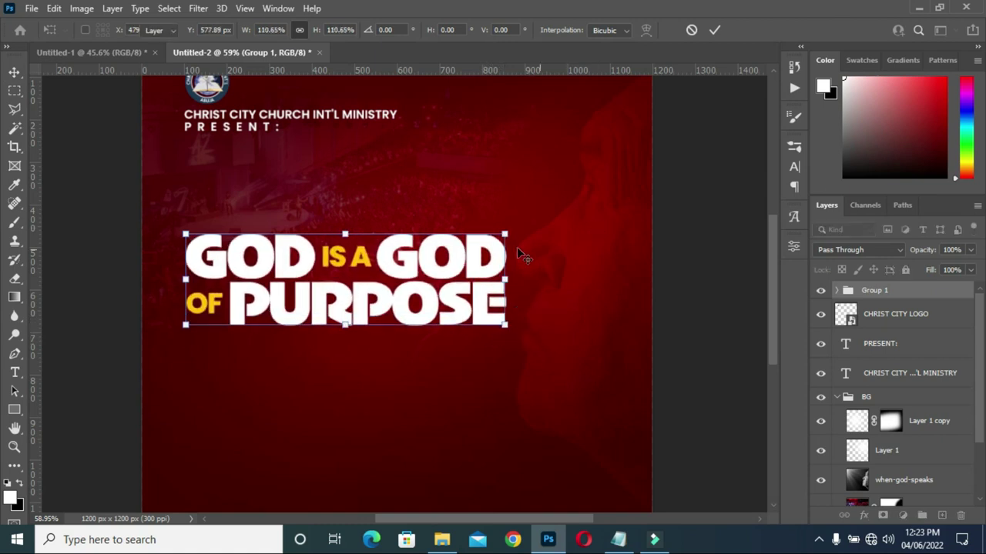
pyautogui.scroll(-2, 519, 255)
pyautogui.press('Return')
pyautogui.click(620, 300)
pyautogui.scroll(3, 344, 387)
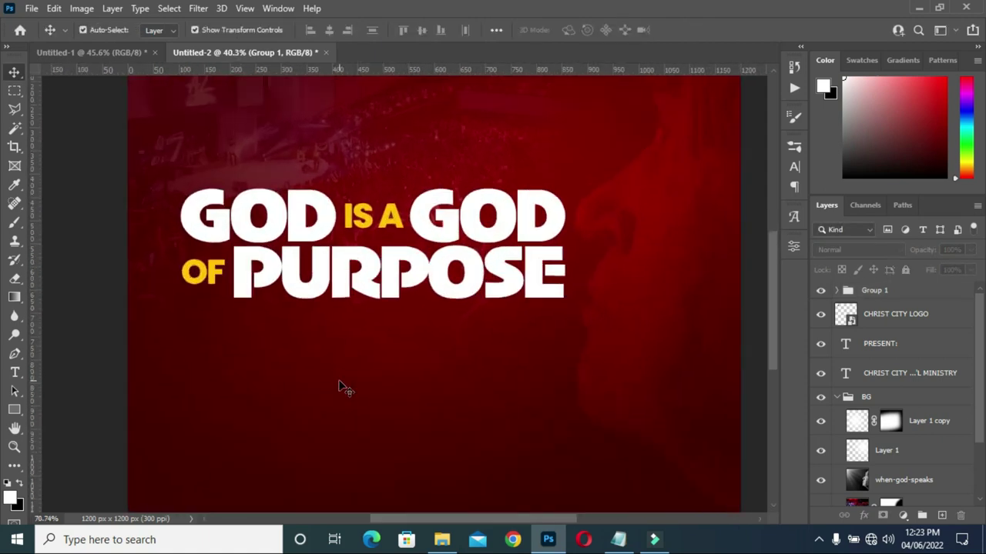
pyautogui.scroll(-3, 344, 388)
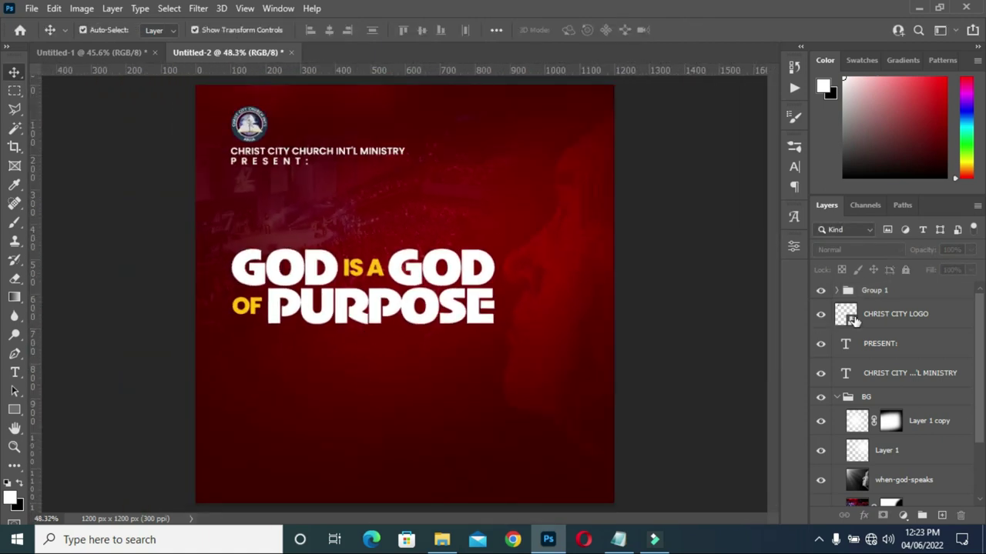
# Select Layer 1 copy as the insertion point and bring up the flyer resources folder.
pyautogui.click(899, 315)
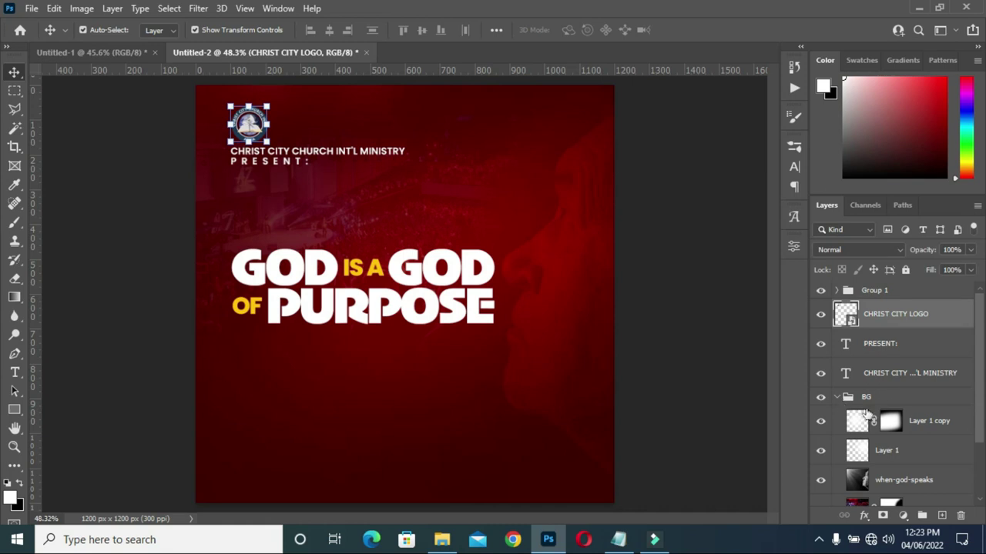
pyautogui.click(937, 421)
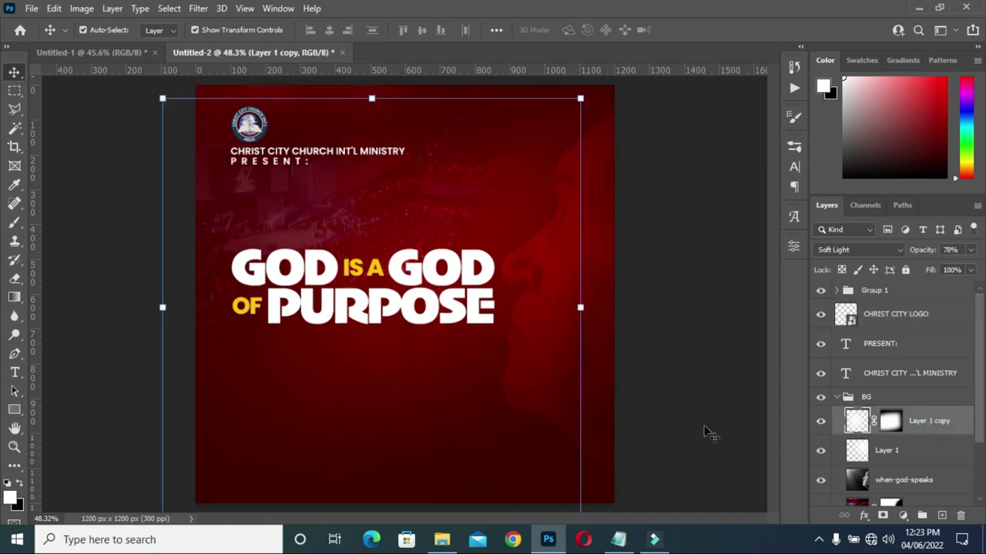
pyautogui.click(441, 539)
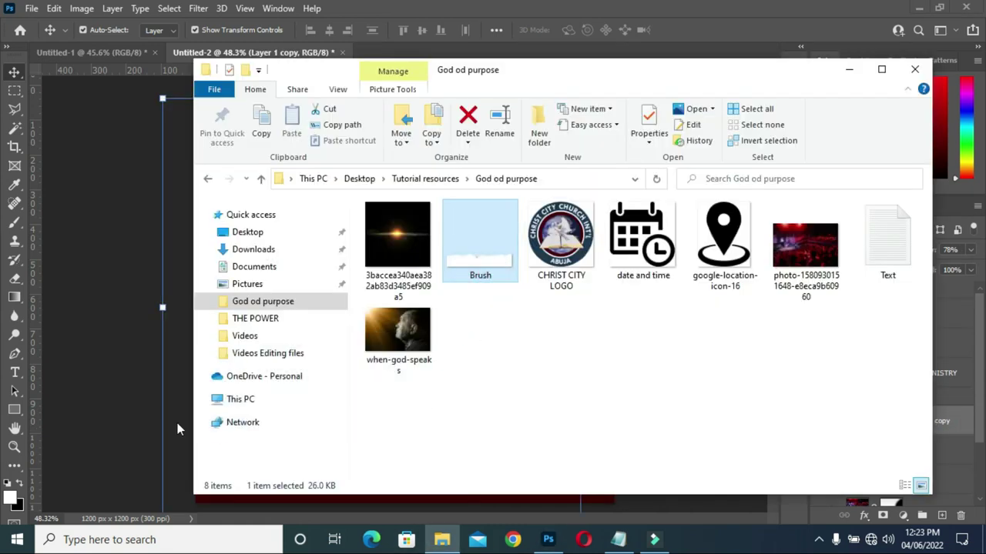
# Drag Brush.png onto the canvas, stretch it full width, and push it to the bottom edge.
pyautogui.click(108, 435)
pyautogui.moveTo(367, 353)
pyautogui.mouseDown()
pyautogui.moveTo(447, 336)
pyautogui.moveTo(454, 325)
pyautogui.moveTo(510, 409)
pyautogui.moveTo(507, 497)
pyautogui.mouseUp()
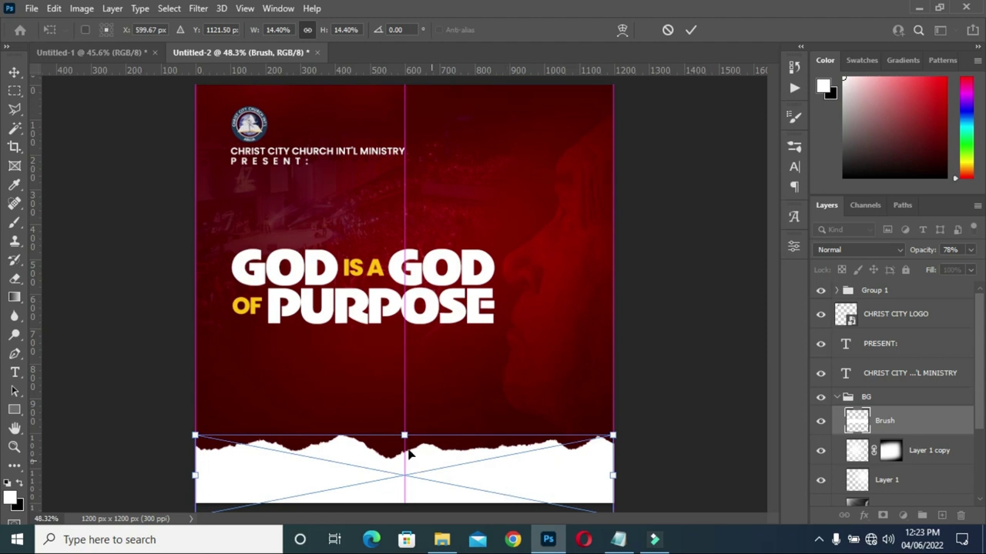
pyautogui.moveTo(404, 436)
pyautogui.mouseDown()
pyautogui.moveTo(405, 416)
pyautogui.moveTo(405, 434)
pyautogui.mouseUp()
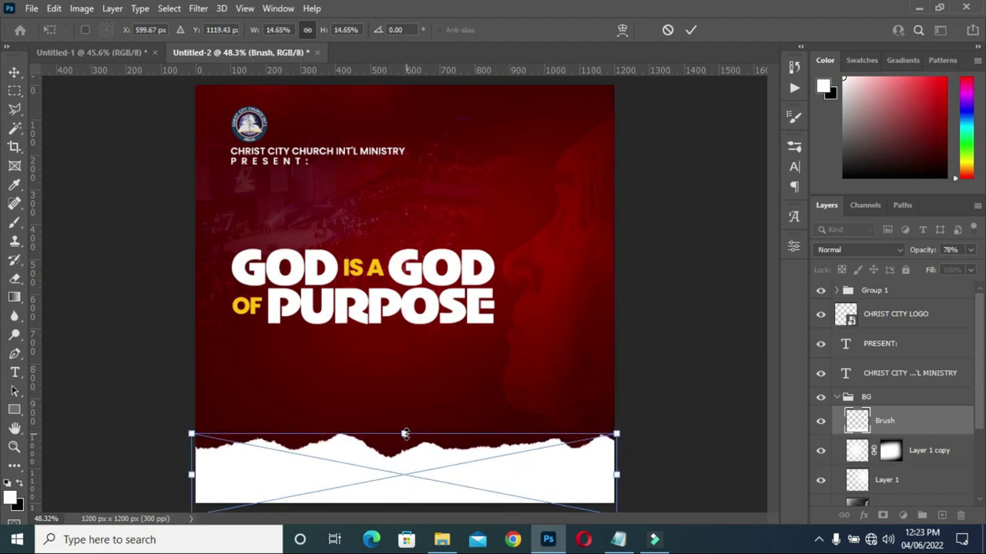
pyautogui.press('Return')
pyautogui.moveTo(411, 473); pyautogui.dragTo(409, 464)
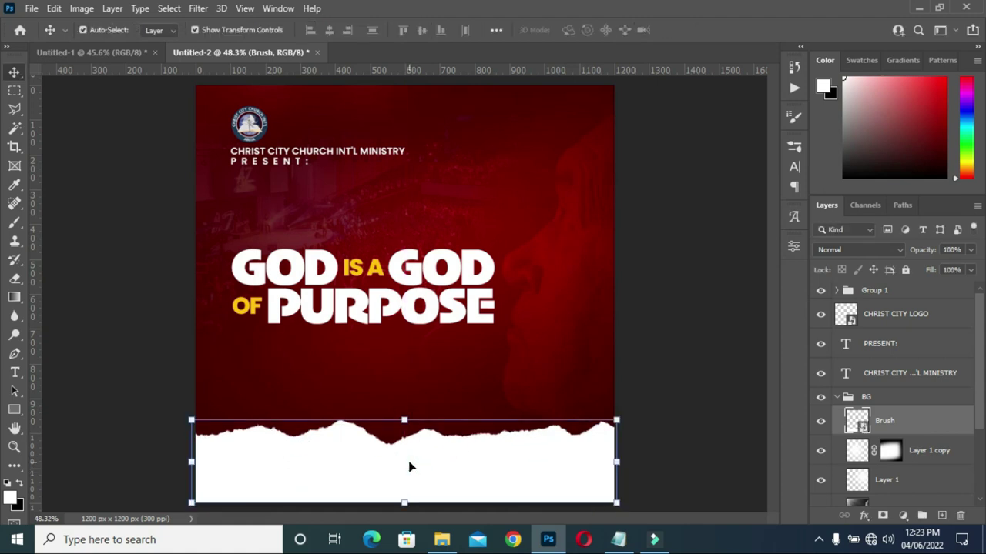
pyautogui.click(655, 403)
pyautogui.scroll(1, 419, 328)
pyautogui.scroll(1, 563, 287)
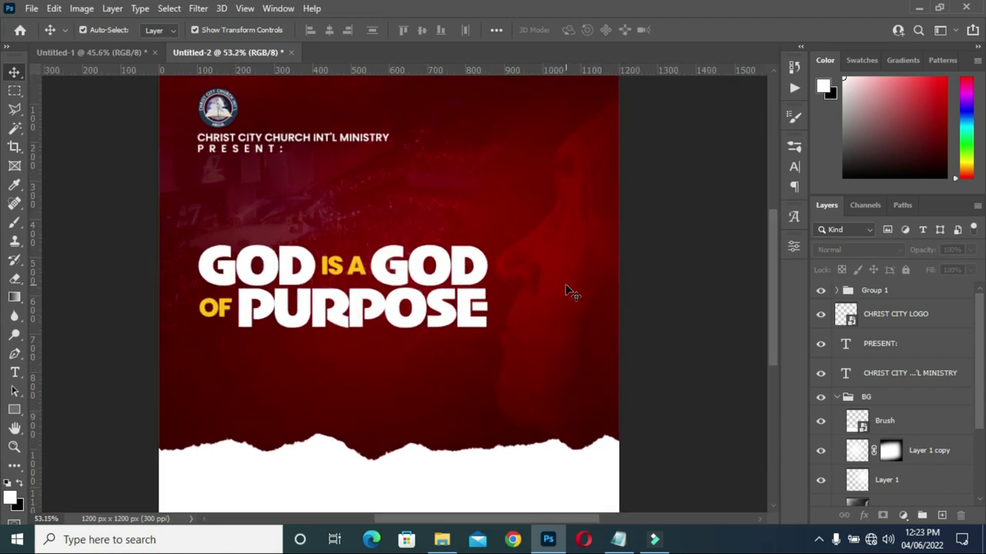
pyautogui.scroll(-2, 634, 345)
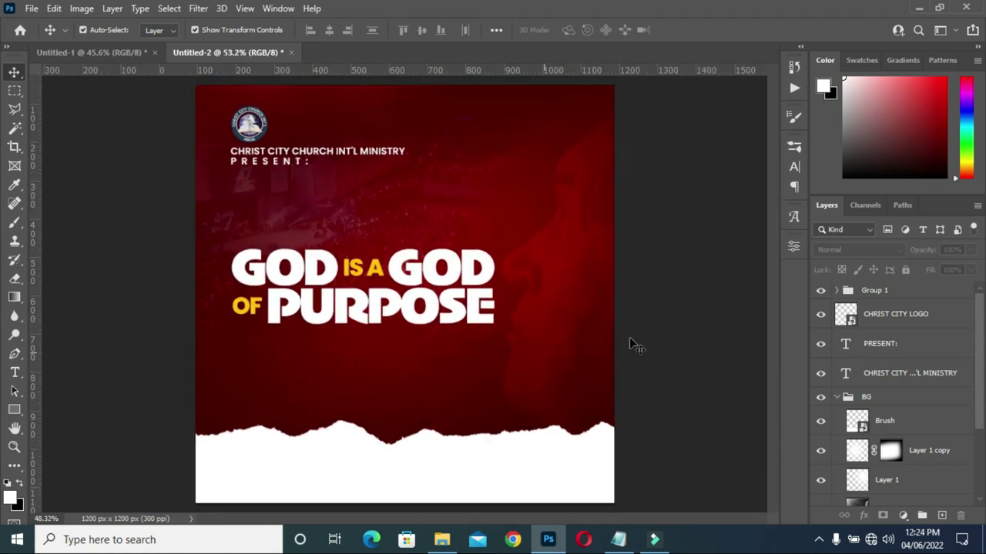
pyautogui.scroll(4, 355, 462)
pyautogui.scroll(1, 354, 420)
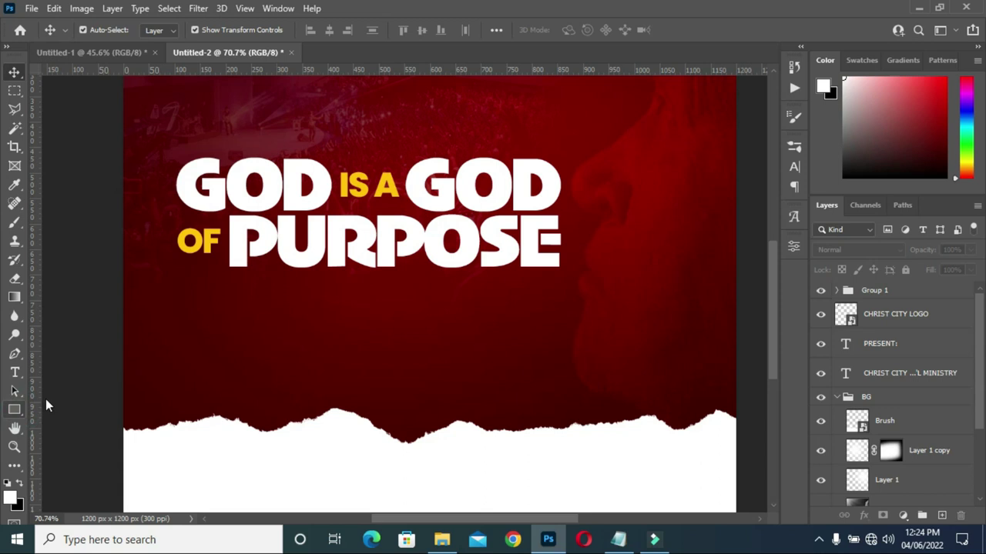
# Draw a thin rectangle bar beneath the headline and fill it with the recent yellow.
pyautogui.click(13, 410)
pyautogui.click(64, 411)
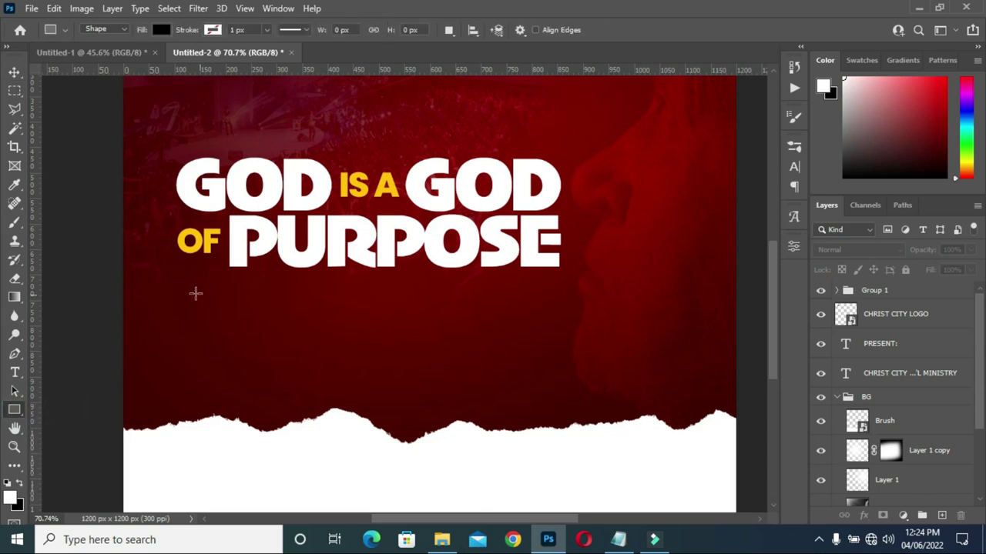
pyautogui.moveTo(237, 287); pyautogui.dragTo(510, 288)
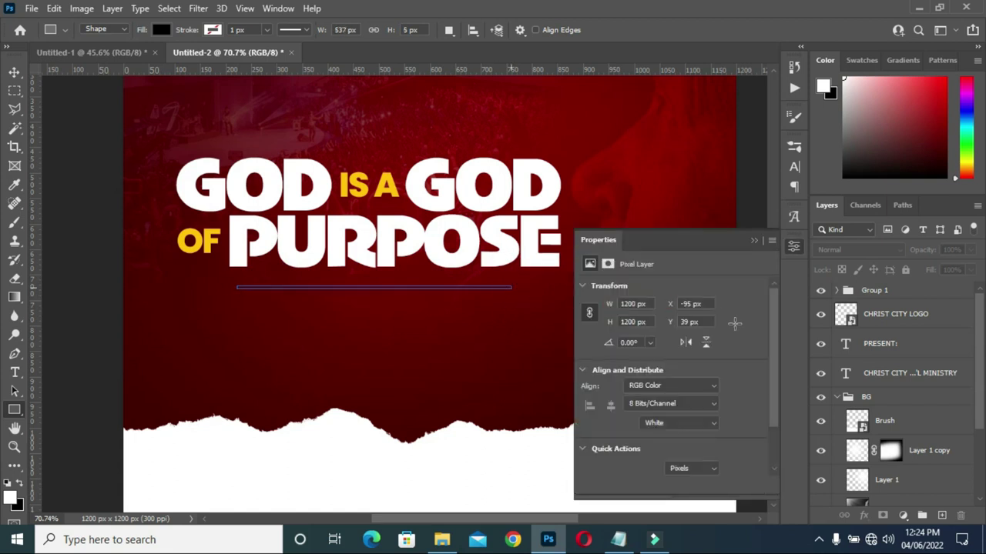
pyautogui.click(626, 392)
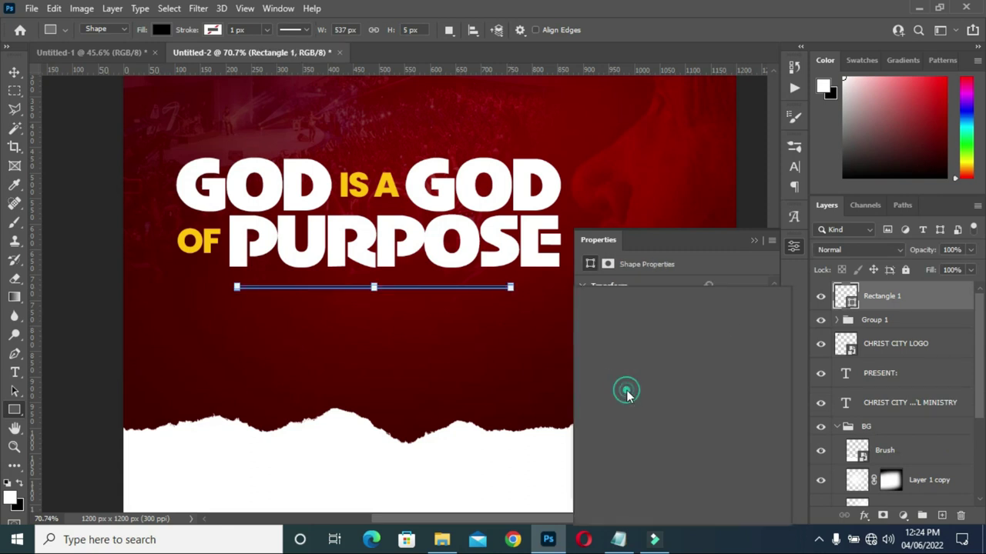
pyautogui.click(593, 355)
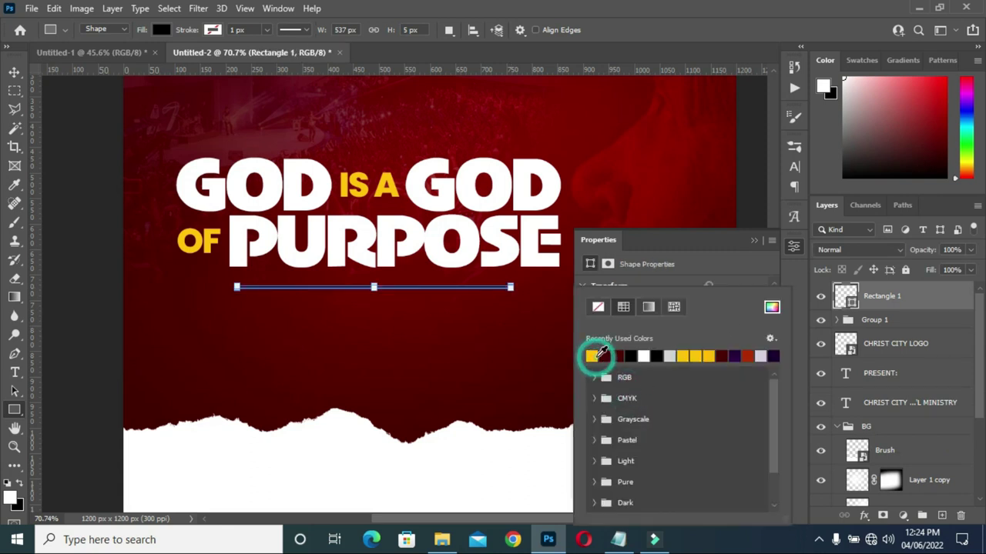
pyautogui.click(754, 241)
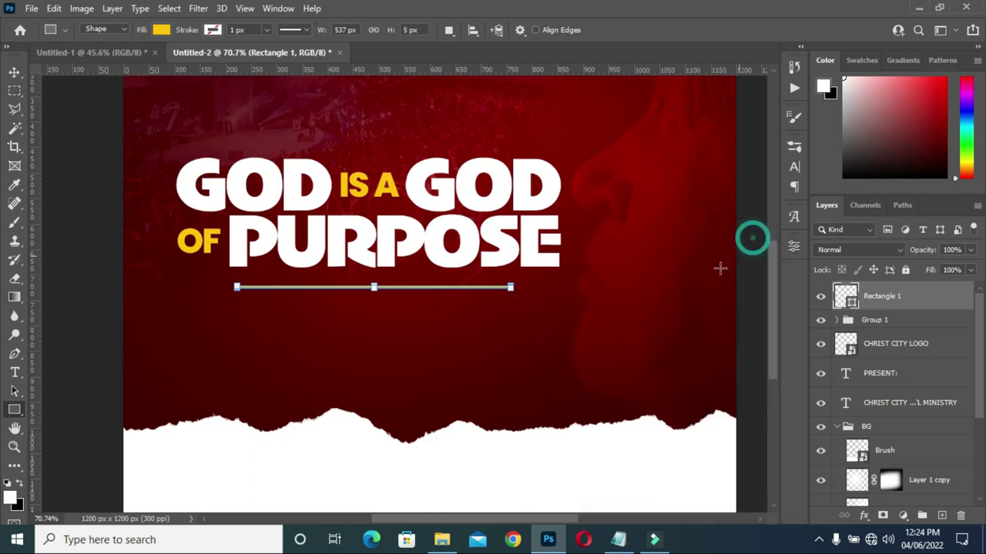
# Convert the bar to a Smart Object, apply a 0°, 113-pixel Motion Blur, and nudge it up.
pyautogui.click(13, 69)
pyautogui.click(198, 9)
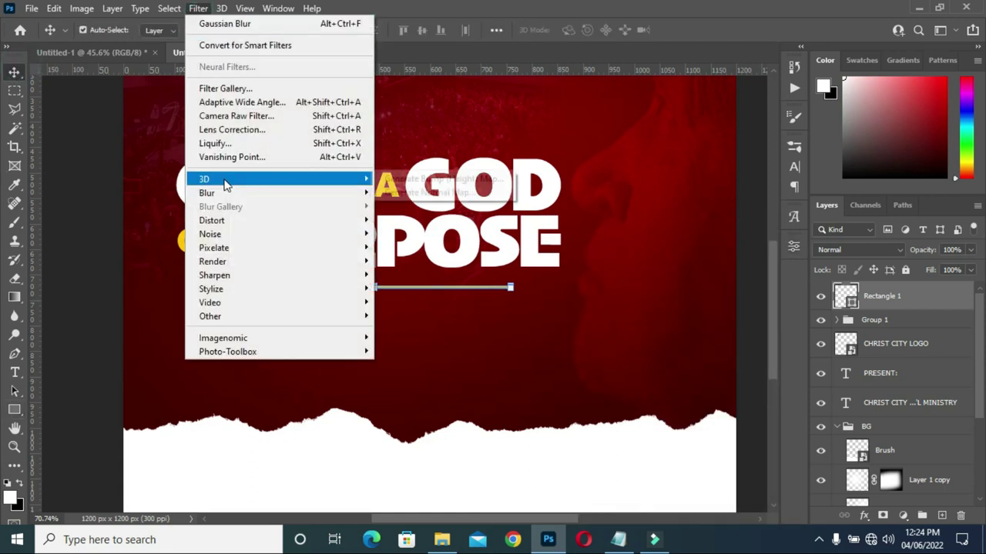
pyautogui.moveTo(253, 193)
pyautogui.click(410, 274)
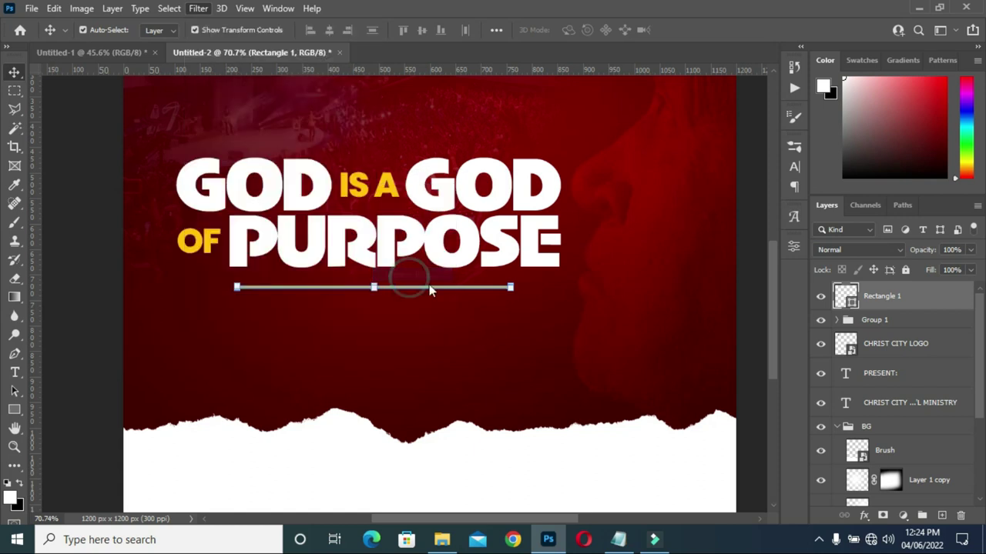
pyautogui.click(486, 211)
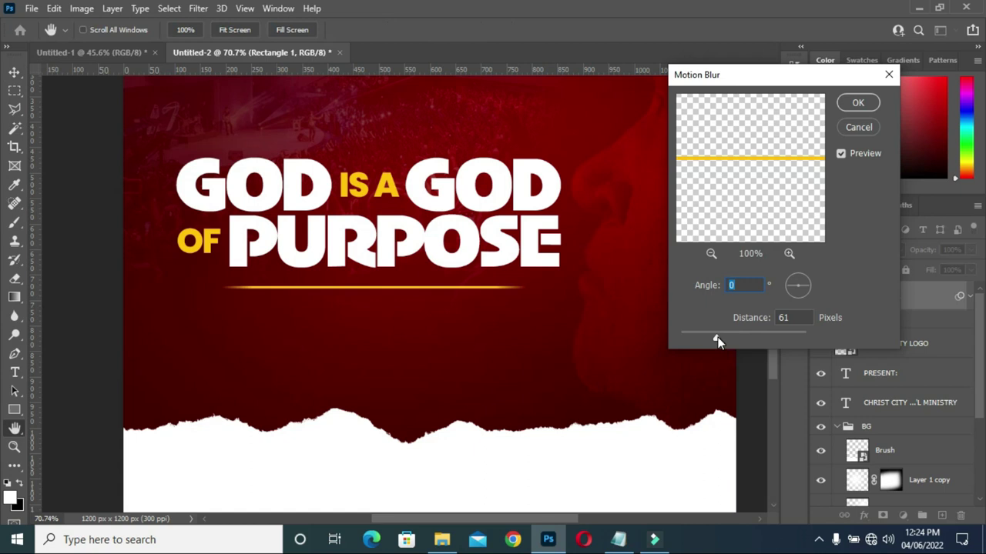
pyautogui.moveTo(717, 342); pyautogui.dragTo(728, 339)
pyautogui.click(855, 101)
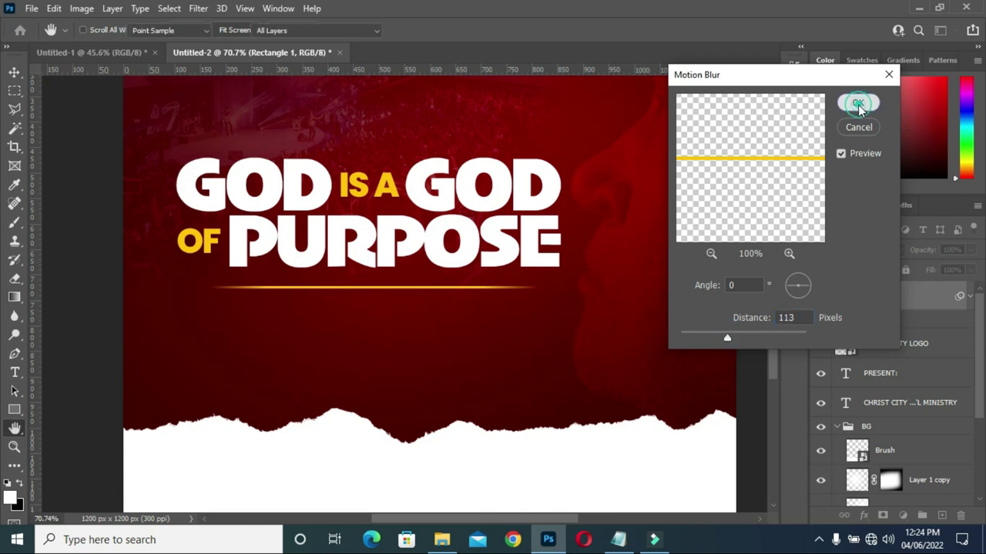
pyautogui.press('Up')
pyautogui.press('Up')
pyautogui.press('Up')
pyautogui.press('Up')
pyautogui.press('Up')
pyautogui.press('Up')
pyautogui.press('Up')
pyautogui.press('Up')
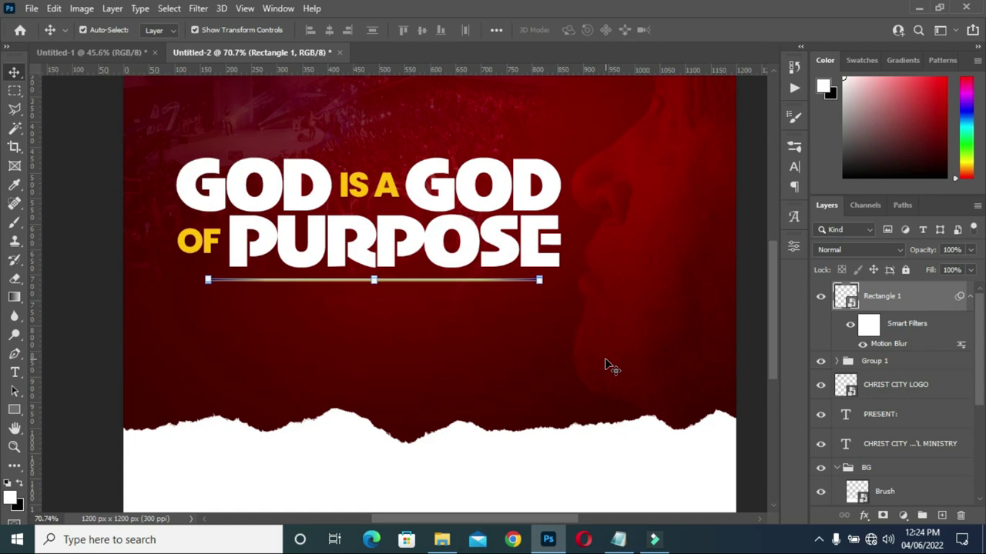
# Copy the word SUNDAY from the flyer text notes.
pyautogui.click(93, 318)
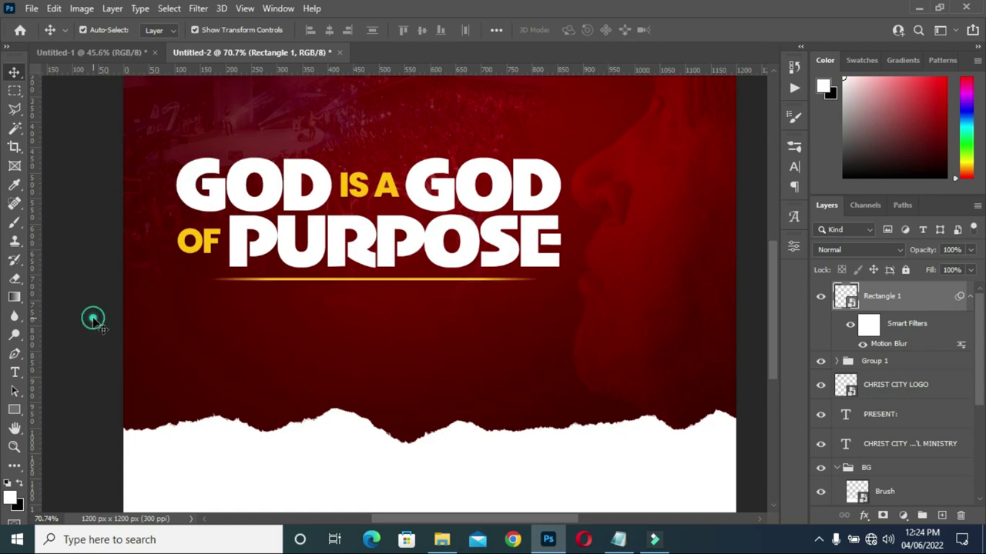
pyautogui.scroll(-2, 316, 279)
pyautogui.scroll(-1, 314, 304)
pyautogui.scroll(3, 310, 362)
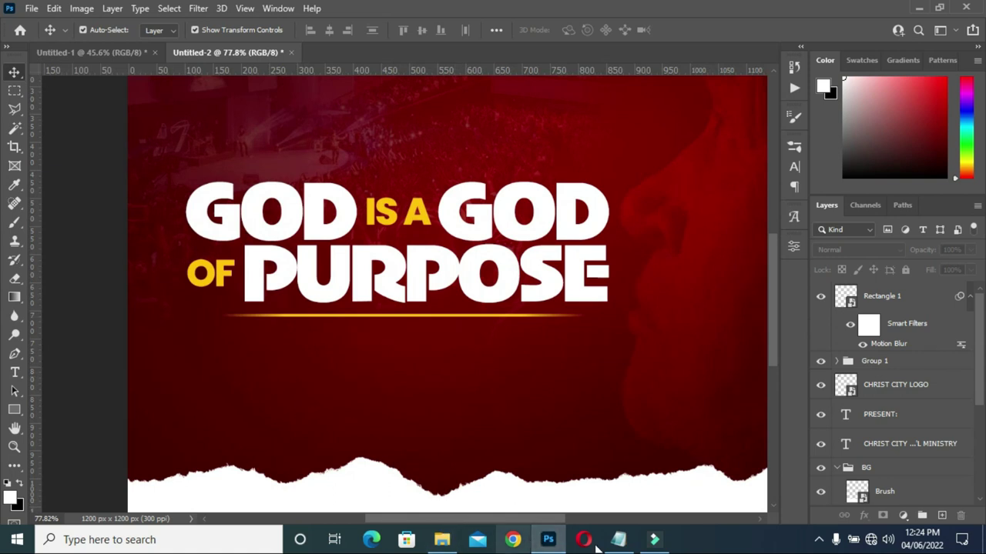
pyautogui.click(618, 539)
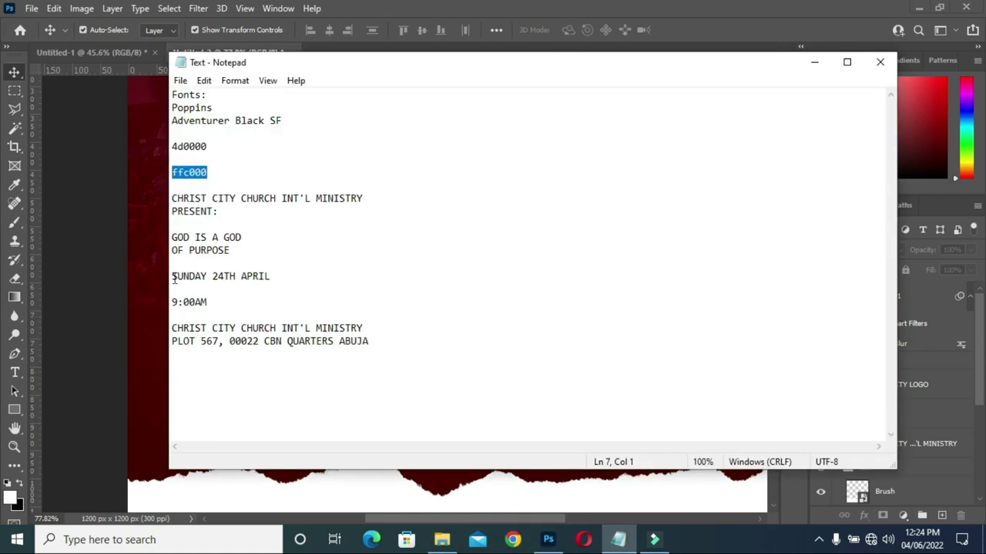
pyautogui.moveTo(203, 276); pyautogui.dragTo(170, 276)
pyautogui.hotkey('ctrl', 'c')
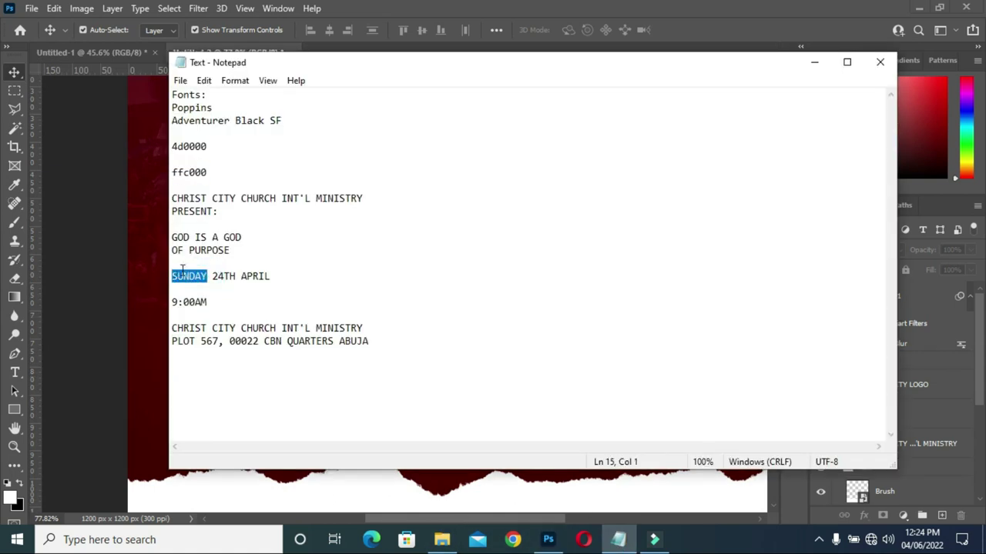
pyautogui.click(815, 63)
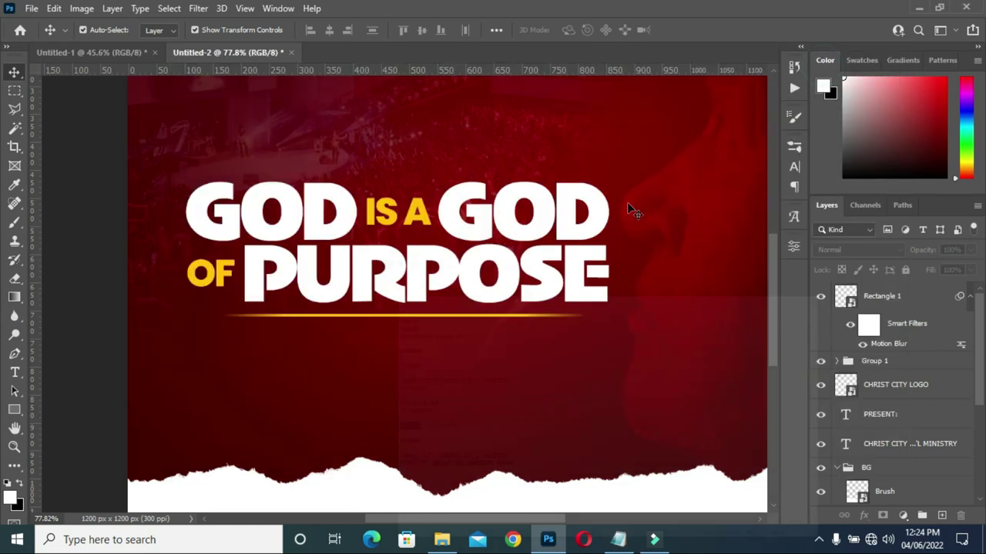
# Paste SUNDAY as a new text layer below the line in Poppins SemiBold.
pyautogui.press('t')
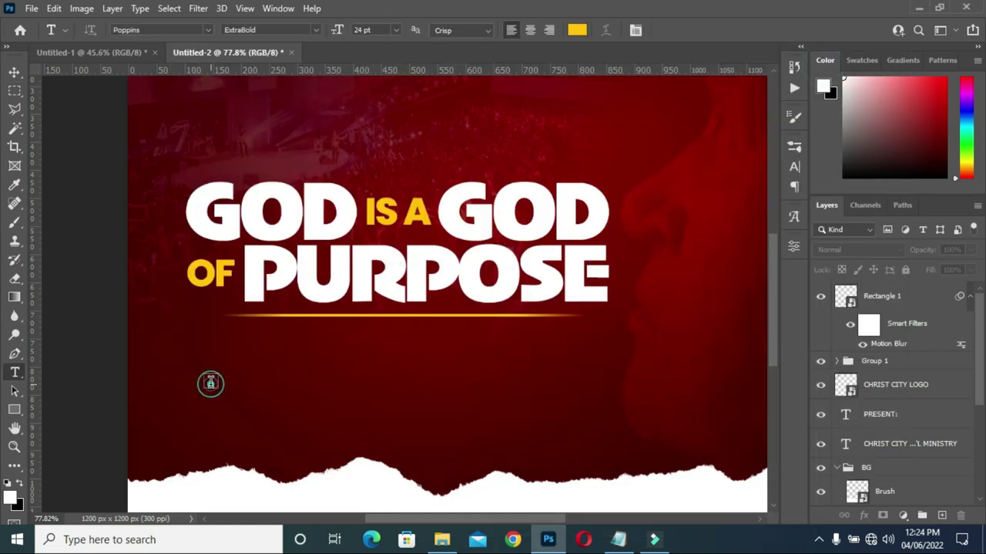
pyautogui.click(235, 379)
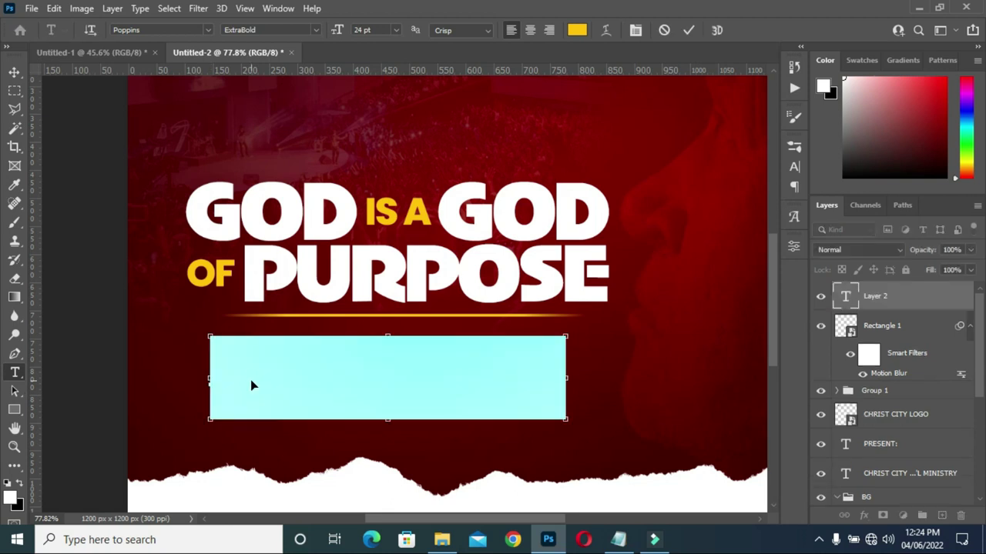
pyautogui.hotkey('ctrl', 'v')
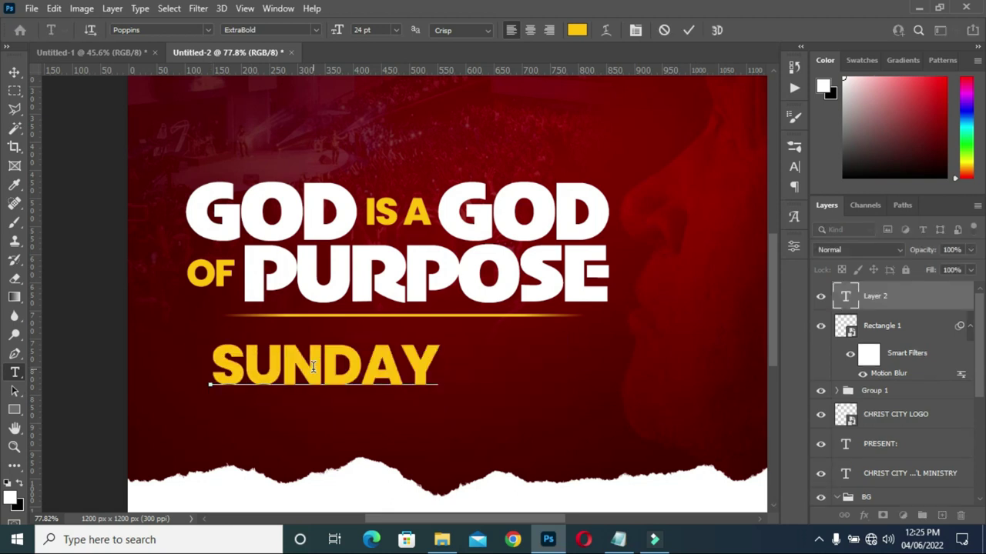
pyautogui.click(687, 30)
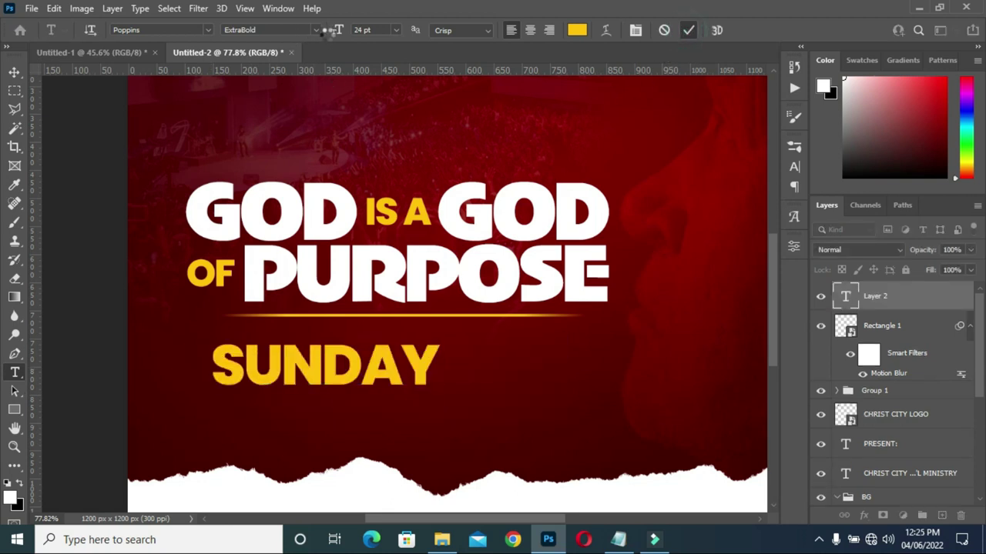
pyautogui.click(316, 29)
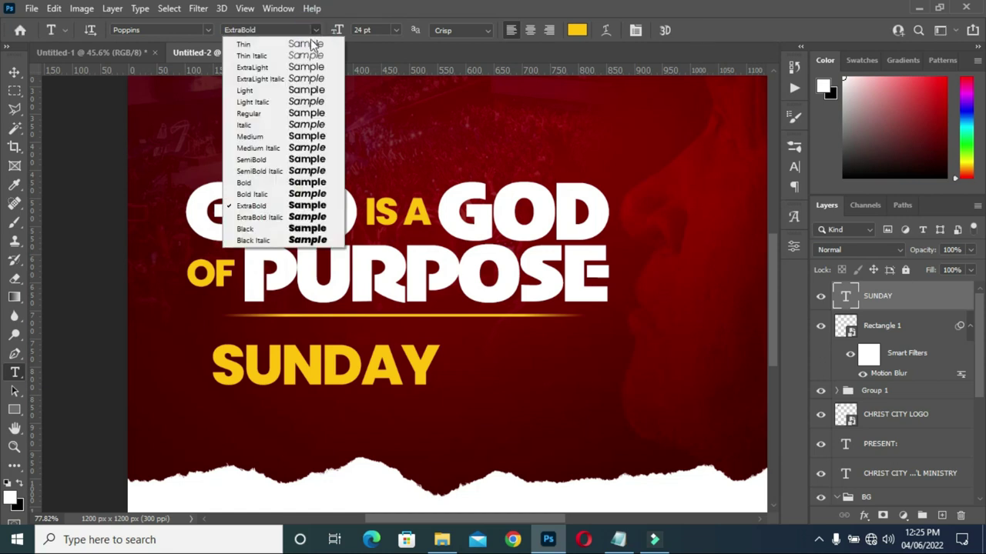
pyautogui.click(245, 158)
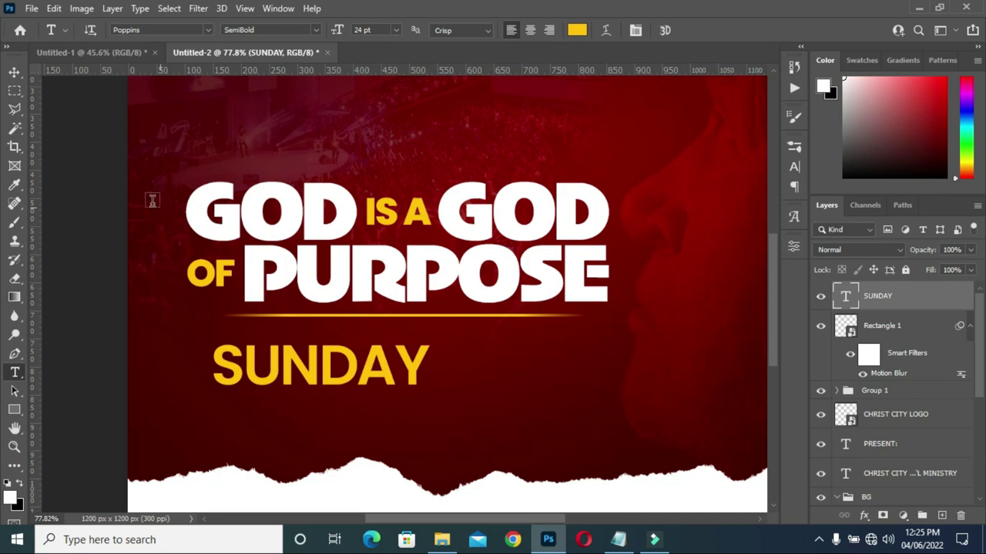
# Scale the SUNDAY text down to about 25.5% of its size.
pyautogui.click(16, 70)
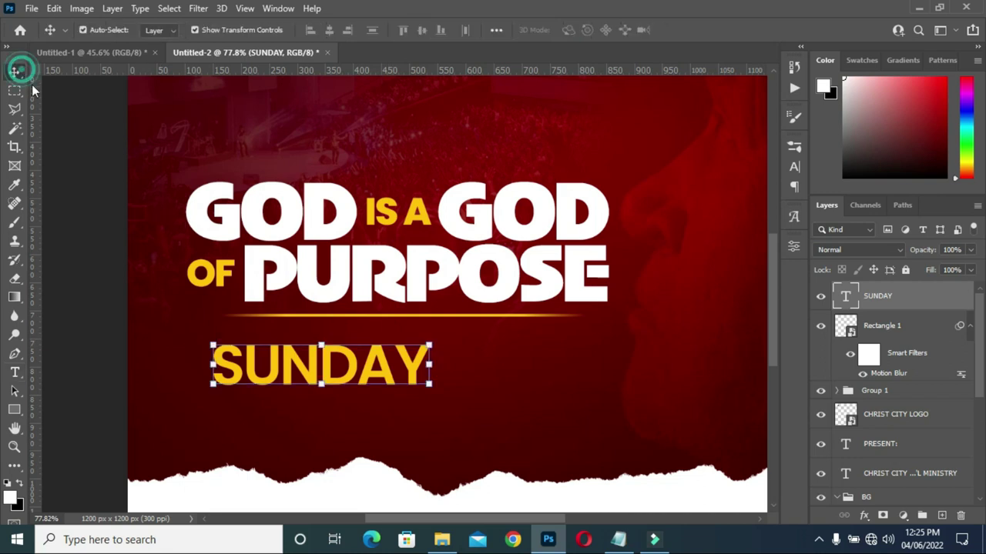
pyautogui.click(429, 362)
pyautogui.moveTo(429, 381); pyautogui.dragTo(299, 356)
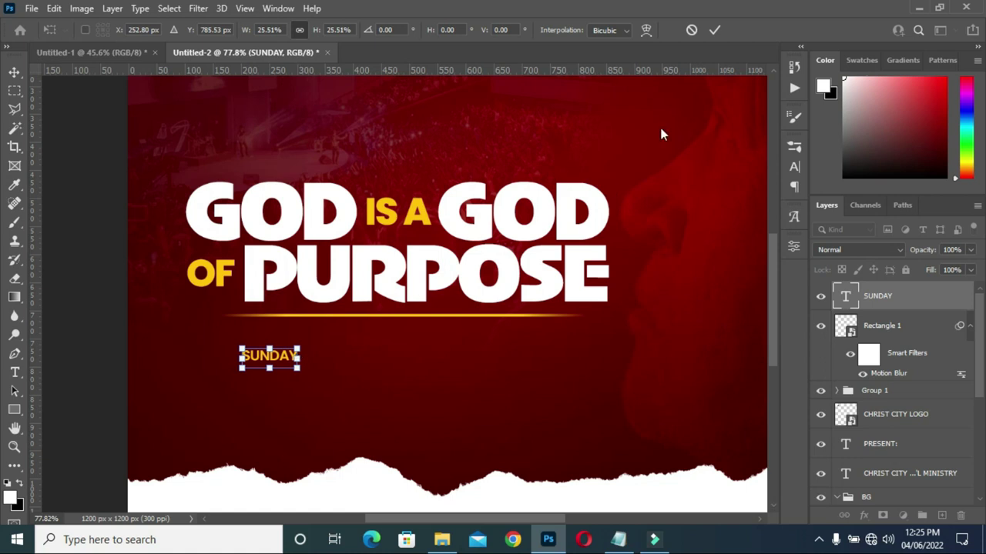
pyautogui.click(713, 29)
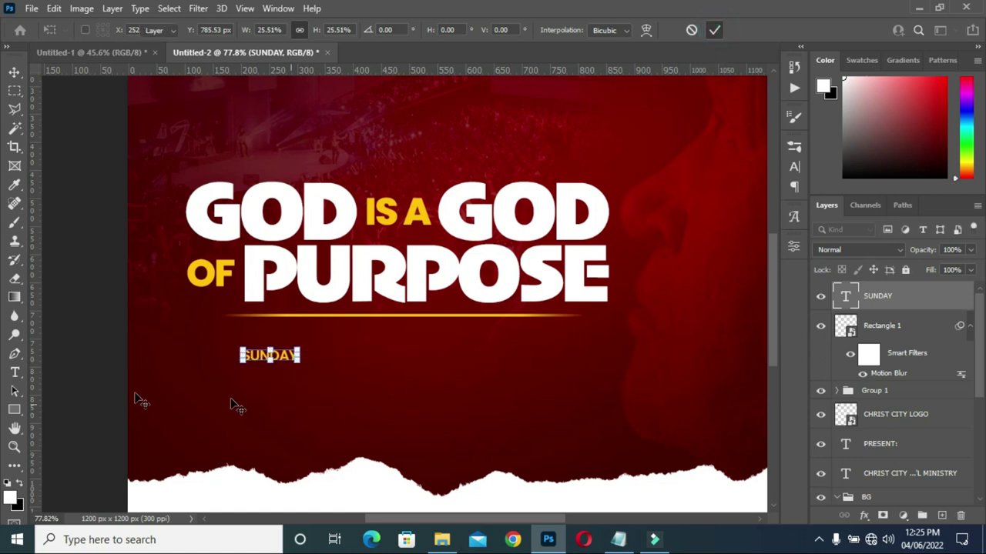
pyautogui.click(108, 387)
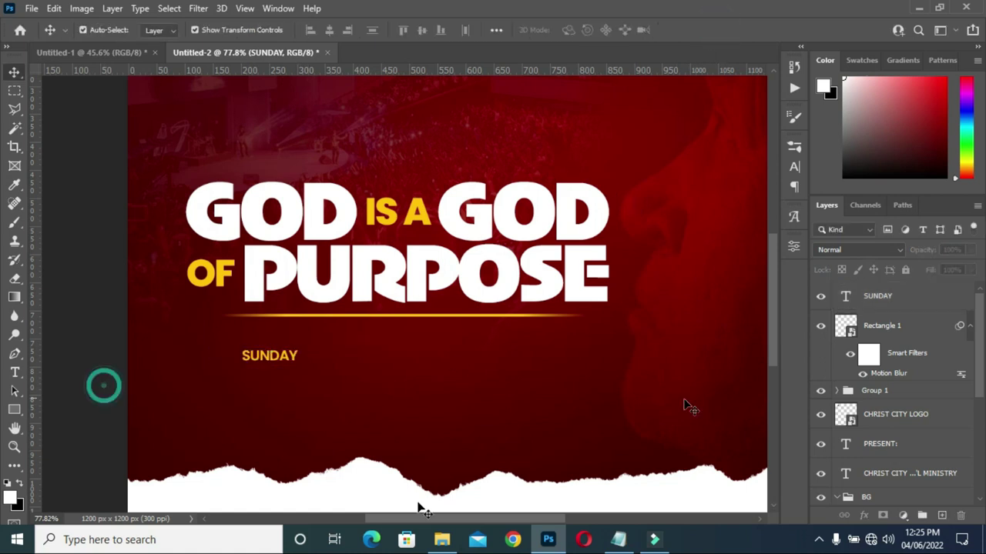
pyautogui.click(970, 327)
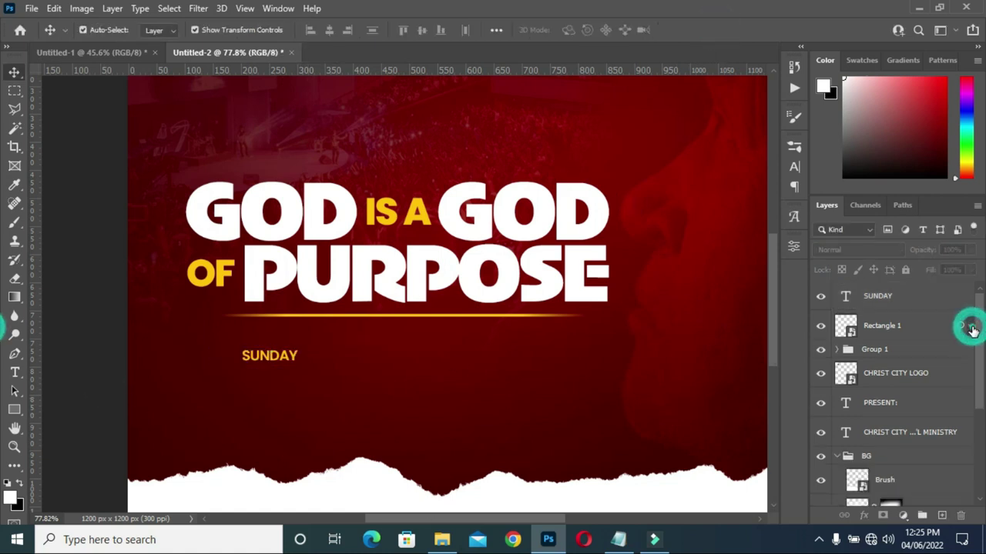
pyautogui.click(885, 329)
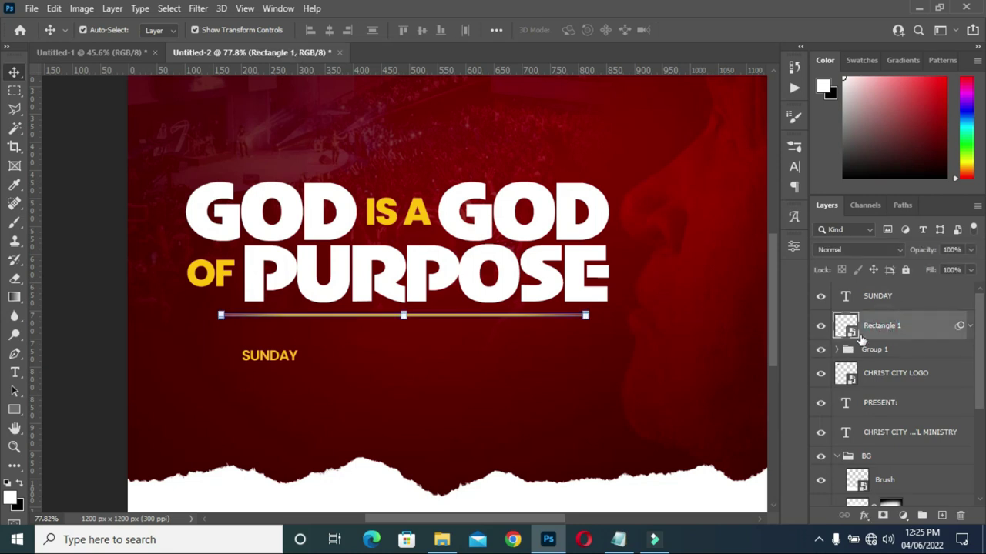
# Place the date and time icon file and shrink it to a tiny size beside SUNDAY.
pyautogui.click(442, 540)
pyautogui.click(643, 243)
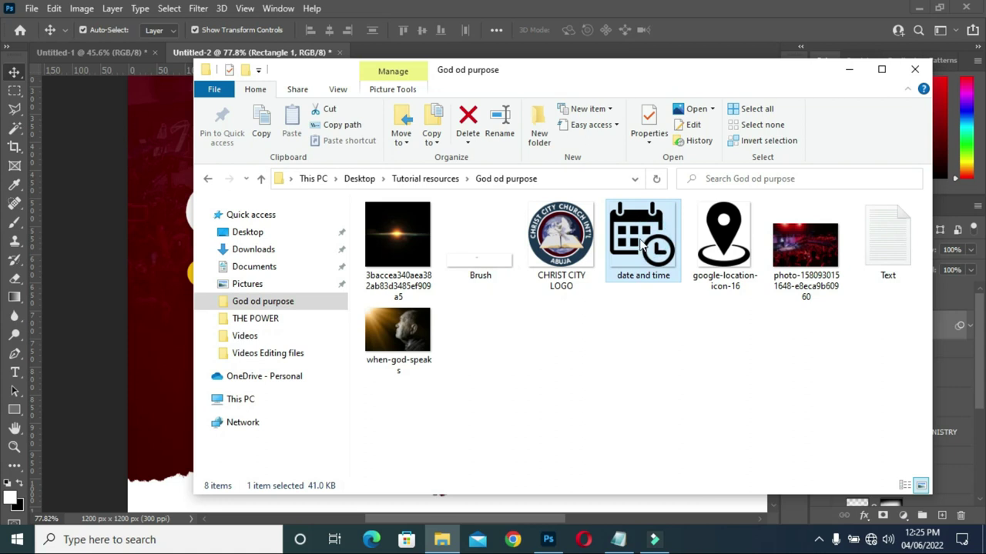
pyautogui.moveTo(643, 243); pyautogui.dragTo(189, 382)
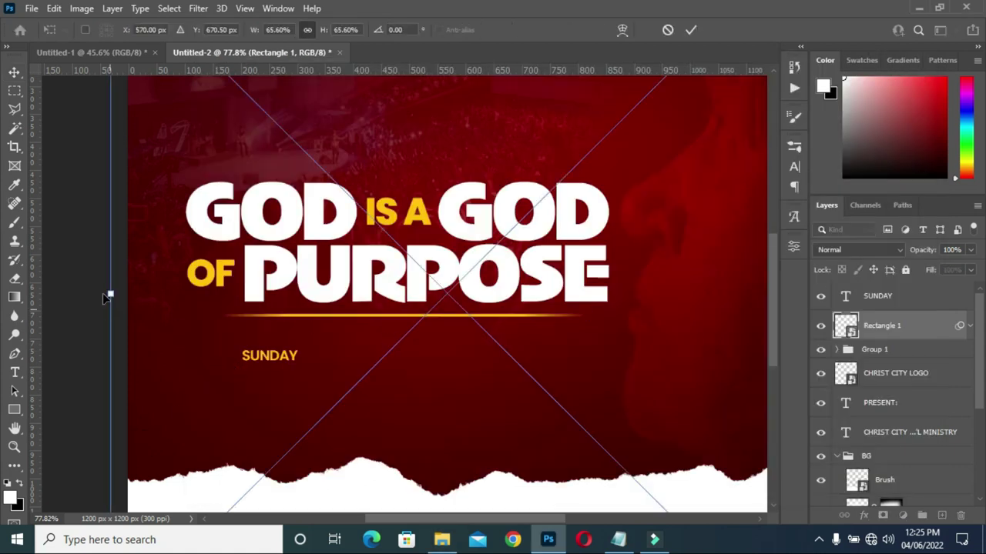
pyautogui.moveTo(111, 296); pyautogui.dragTo(606, 273)
pyautogui.moveTo(660, 229); pyautogui.dragTo(287, 295)
pyautogui.moveTo(410, 267); pyautogui.dragTo(306, 369)
pyautogui.moveTo(307, 456); pyautogui.dragTo(213, 375)
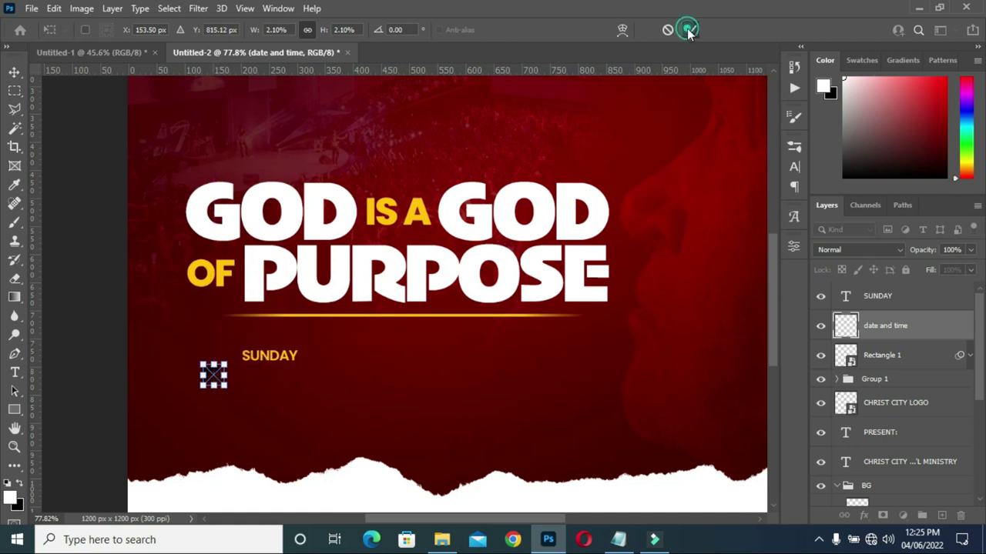
pyautogui.click(688, 29)
# Turn the icon white with a Hue/Saturation adjustment at Lightness +100.
pyautogui.click(85, 8)
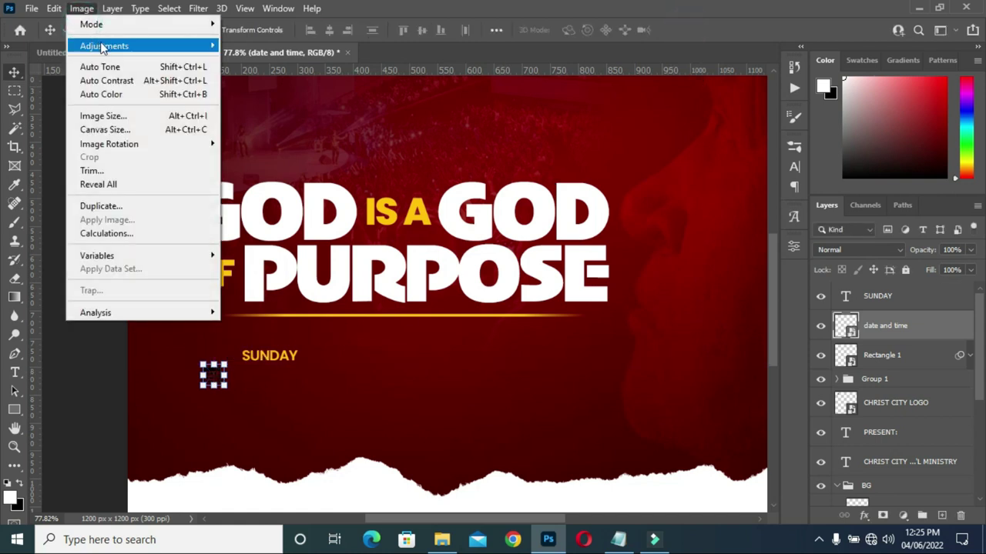
pyautogui.moveTo(100, 45)
pyautogui.click(265, 125)
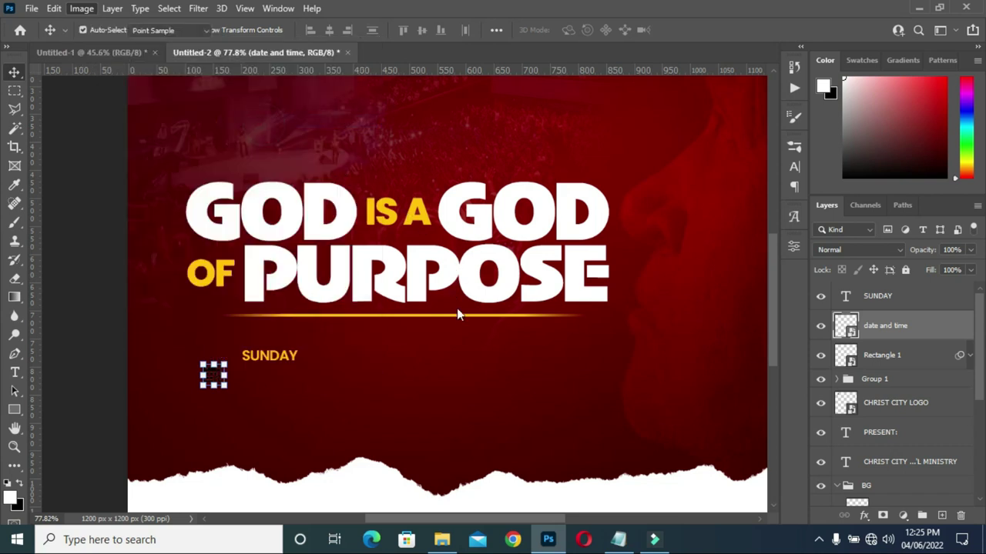
pyautogui.moveTo(453, 251); pyautogui.dragTo(536, 245)
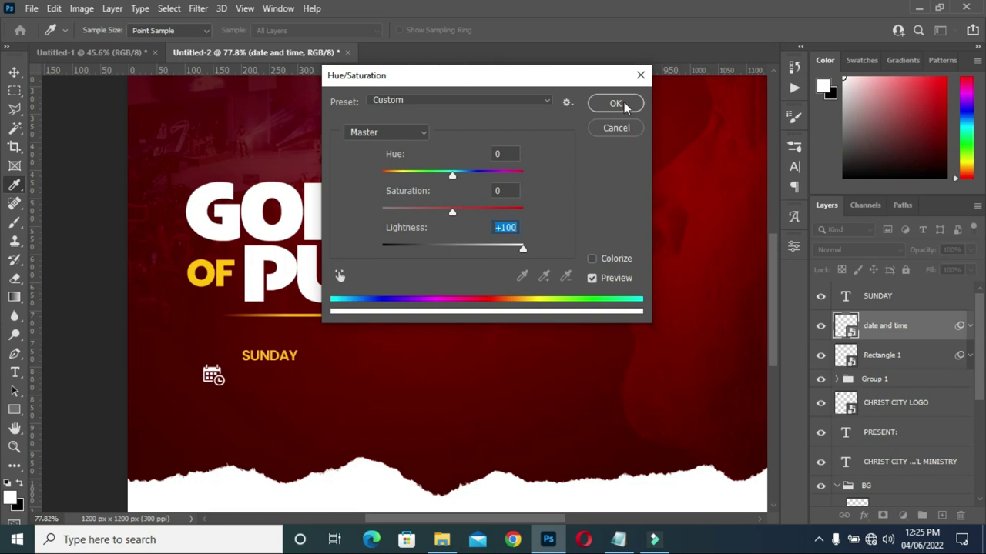
pyautogui.click(624, 103)
pyautogui.click(100, 363)
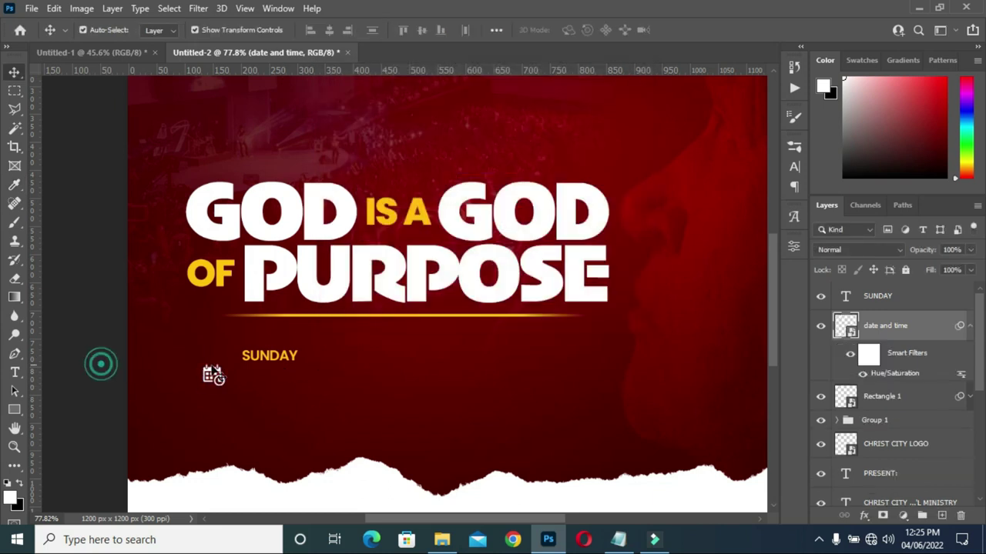
pyautogui.click(245, 355)
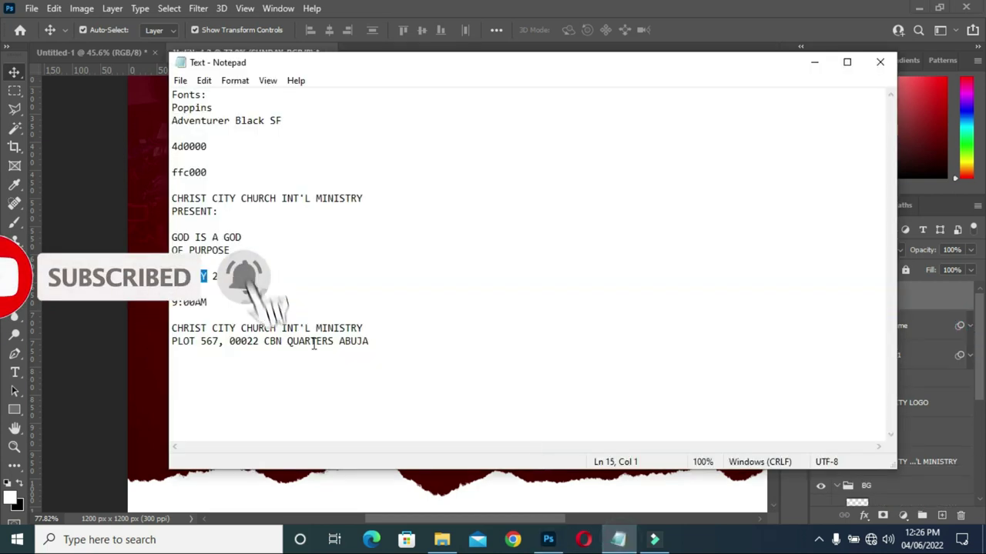
# Check the date in the notes and add a new '24' text layer below SUNDAY.
pyautogui.click(618, 539)
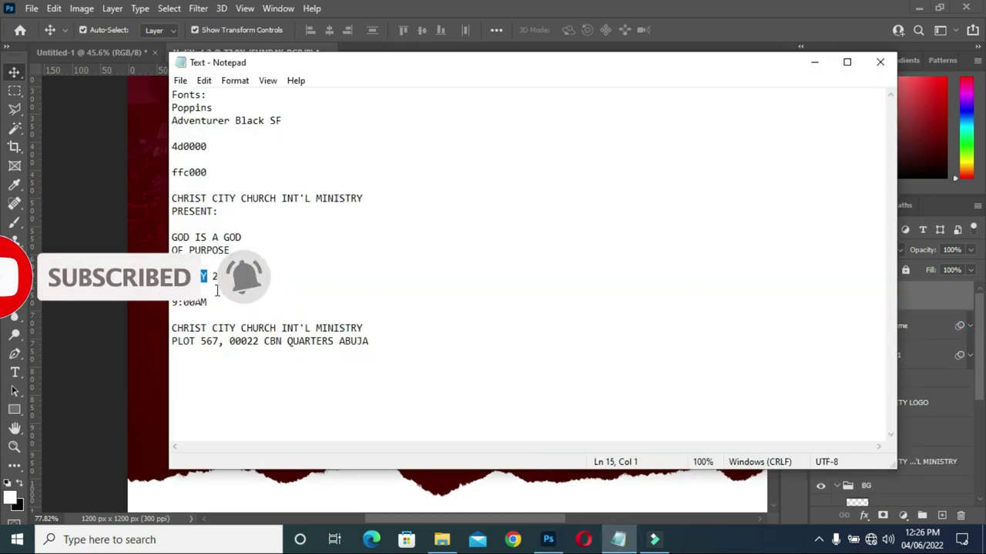
pyautogui.hotkey('shift', 'Left')
pyautogui.hotkey('shift', 'Left')
pyautogui.click(814, 62)
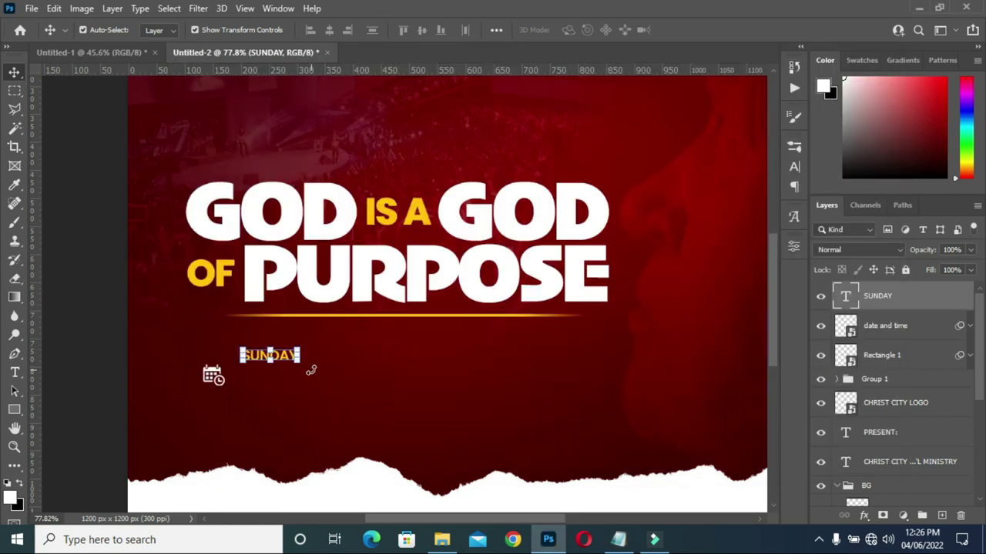
pyautogui.press('t')
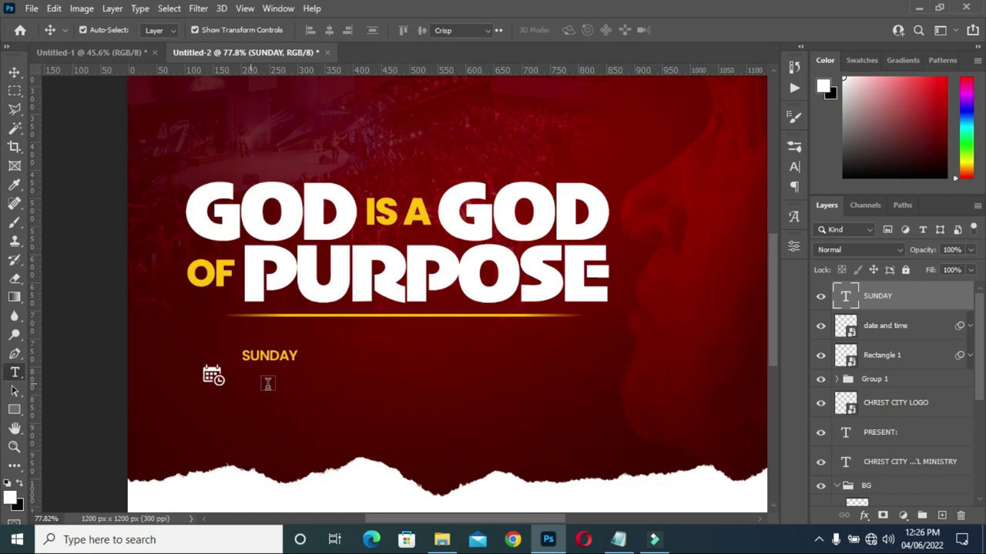
pyautogui.click(283, 383)
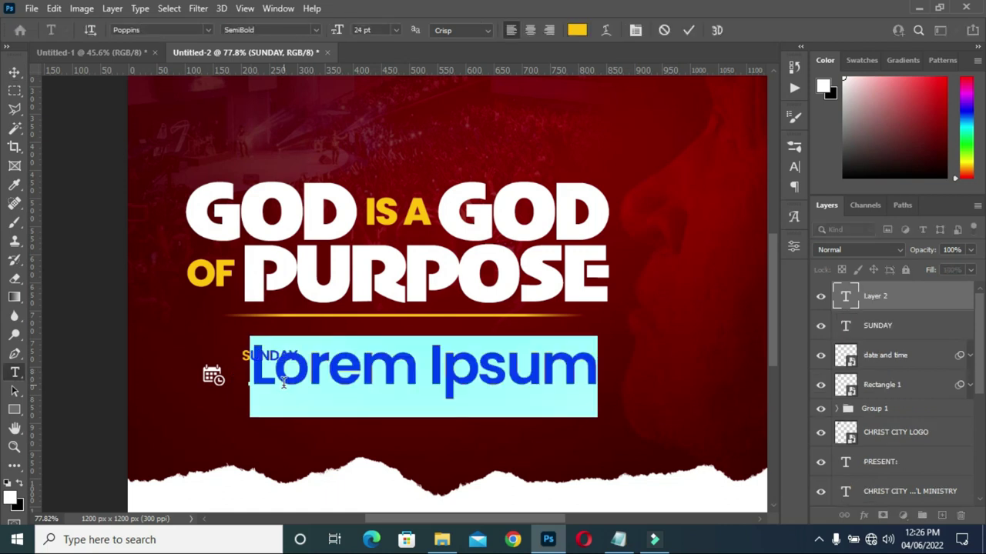
pyautogui.click(285, 389)
pyautogui.write('24')
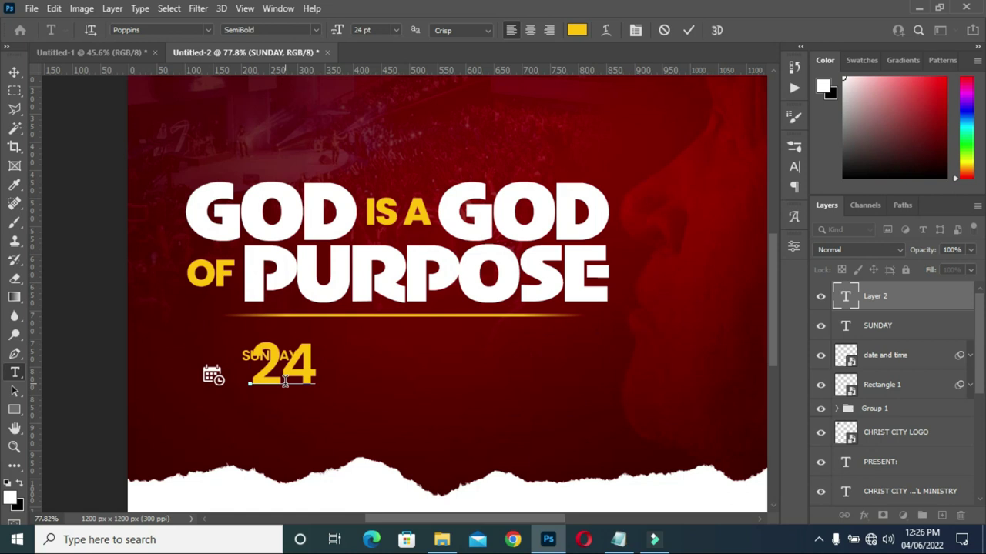
pyautogui.click(687, 30)
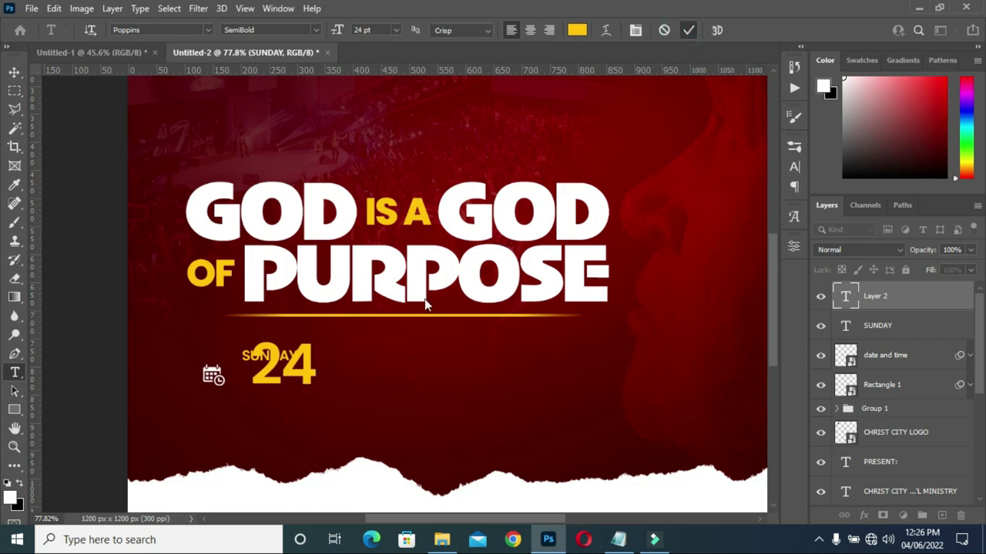
# Position the 24 directly under SUNDAY, scaled to about 89.9%.
pyautogui.click(15, 71)
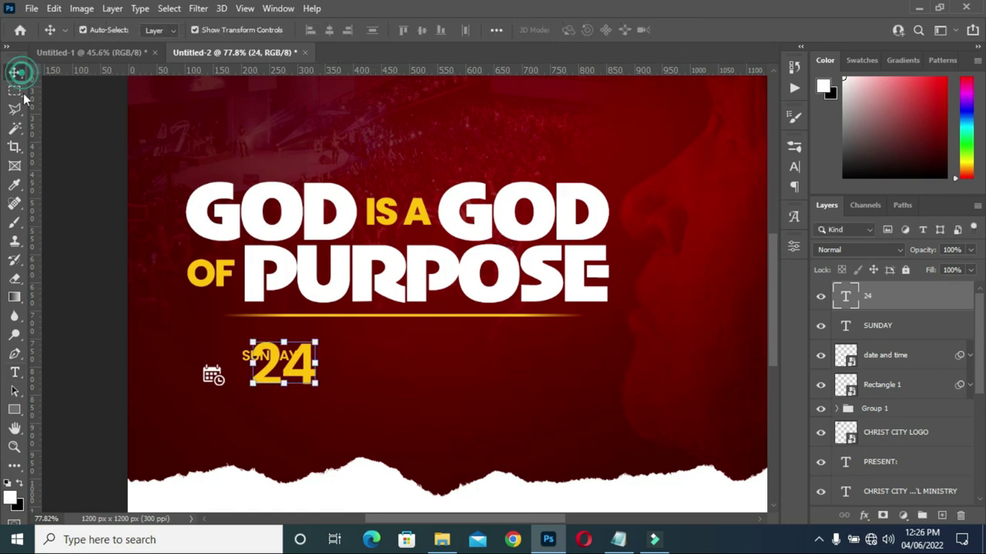
pyautogui.moveTo(299, 374)
pyautogui.mouseDown()
pyautogui.moveTo(286, 397)
pyautogui.moveTo(299, 384)
pyautogui.mouseUp()
pyautogui.scroll(3, 299, 439)
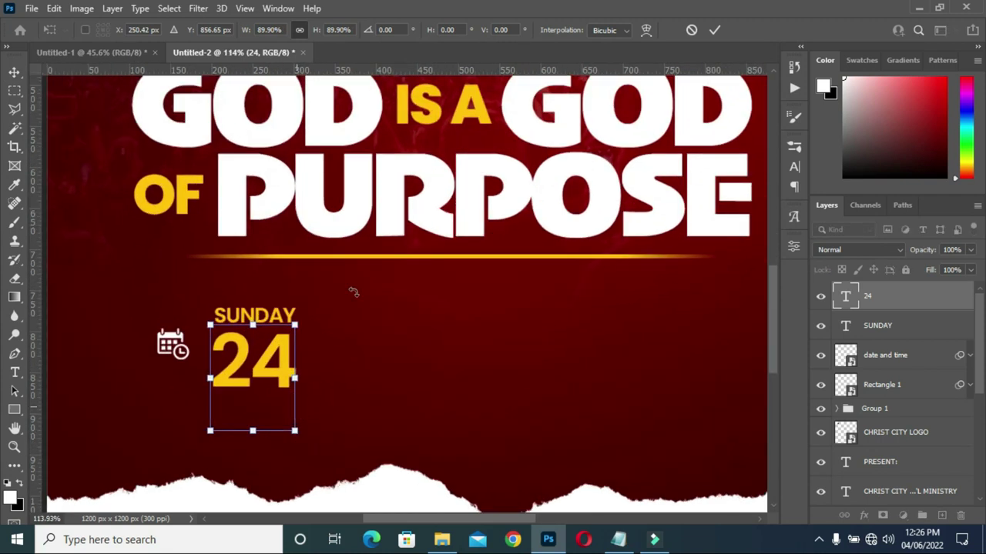
pyautogui.click(715, 30)
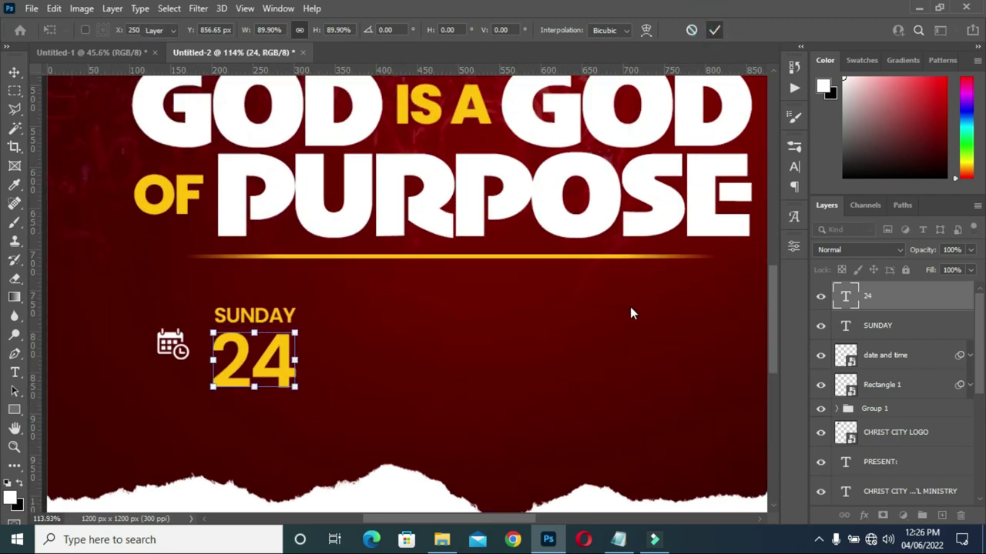
pyautogui.press('Up')
pyautogui.press('Up')
pyautogui.press('Up')
pyautogui.press('Up')
pyautogui.press('Up')
pyautogui.press('Up')
pyautogui.press('Up')
pyautogui.press('Up')
pyautogui.press('Up')
pyautogui.press('Up')
pyautogui.press('Up')
pyautogui.scroll(-5, 393, 273)
pyautogui.click(152, 343)
pyautogui.scroll(3, 339, 337)
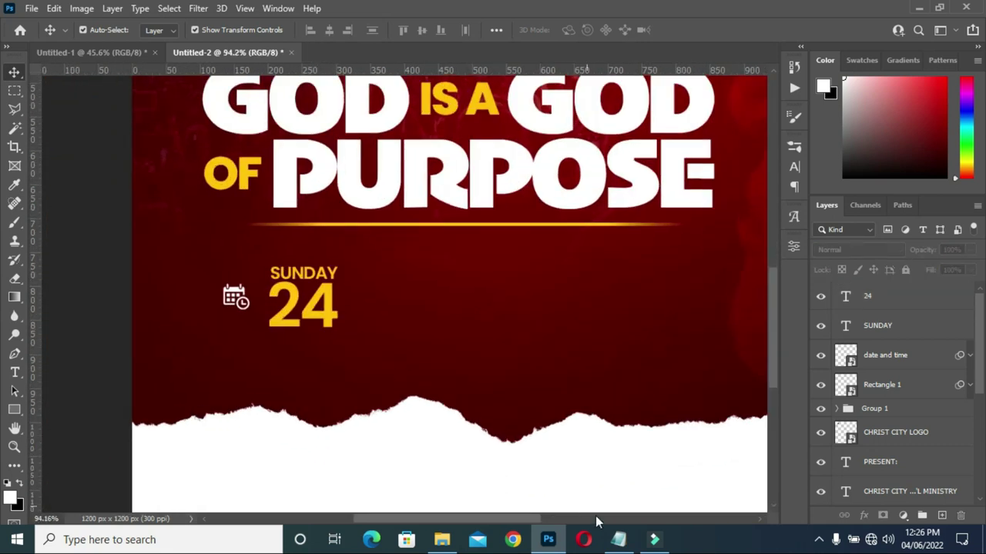
# Pick out the month APRIL in the flyer notes.
pyautogui.click(619, 539)
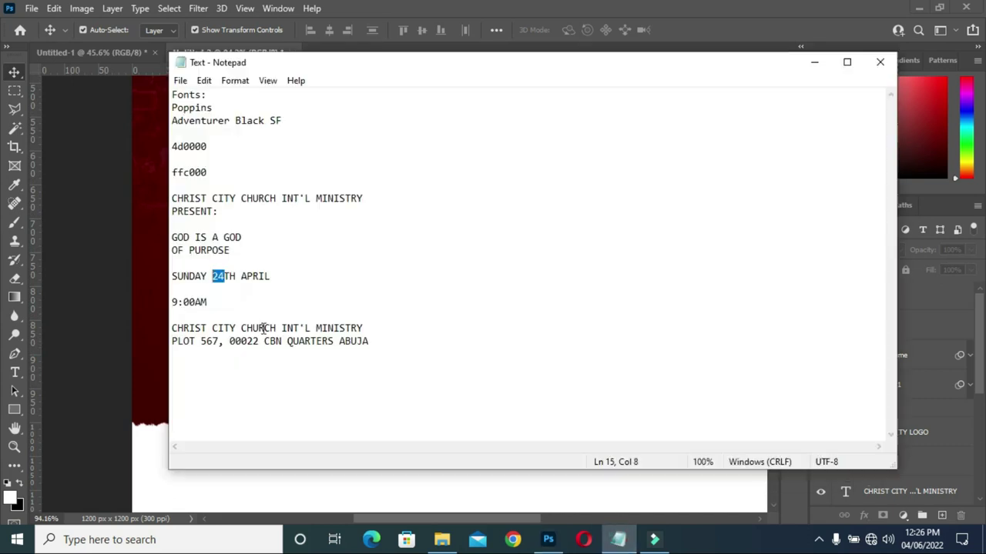
pyautogui.doubleClick(247, 277)
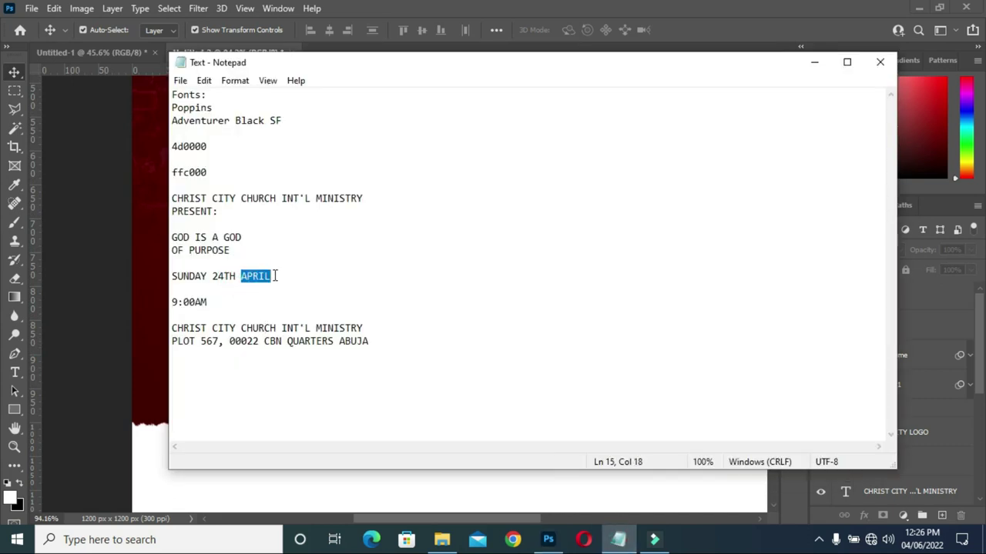
pyautogui.click(814, 61)
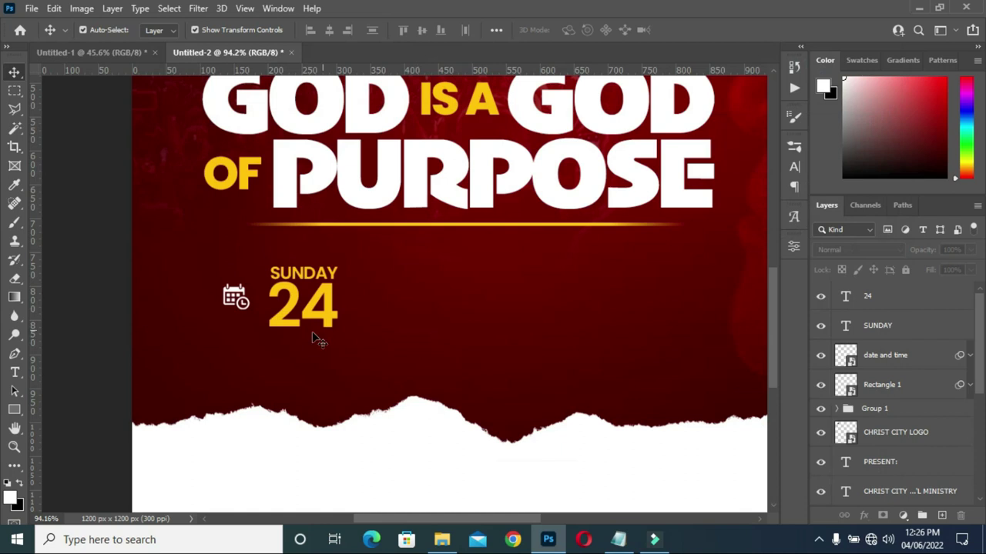
pyautogui.scroll(3, 312, 331)
# Duplicate the SUNDAY layer, move the copy below the 24, and retype it as APRIL.
pyautogui.click(339, 254)
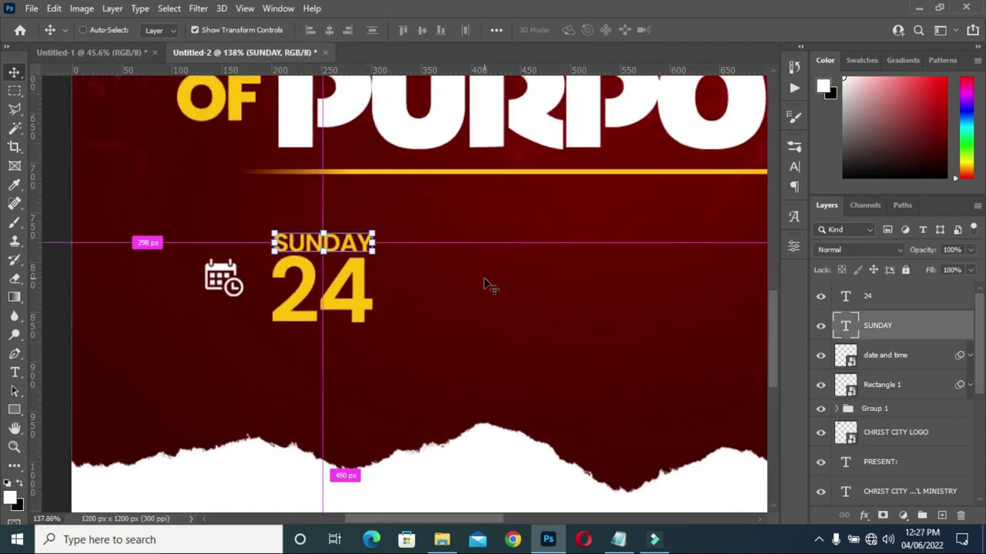
pyautogui.hotkey('ctrl', 'j')
pyautogui.moveTo(895, 329); pyautogui.dragTo(885, 294)
pyautogui.hotkey('ctrl', ']')
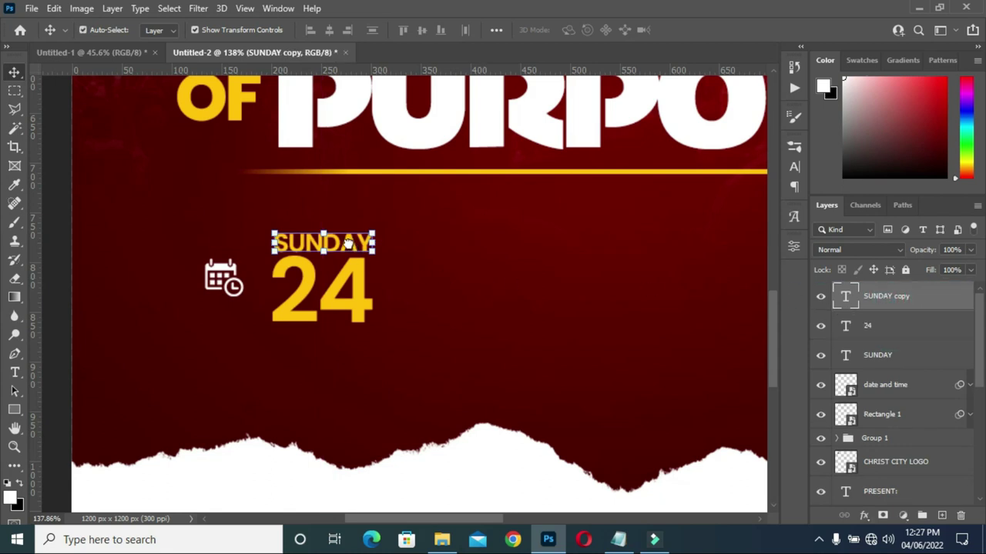
pyautogui.moveTo(347, 245); pyautogui.dragTo(333, 336)
pyautogui.doubleClick(333, 335)
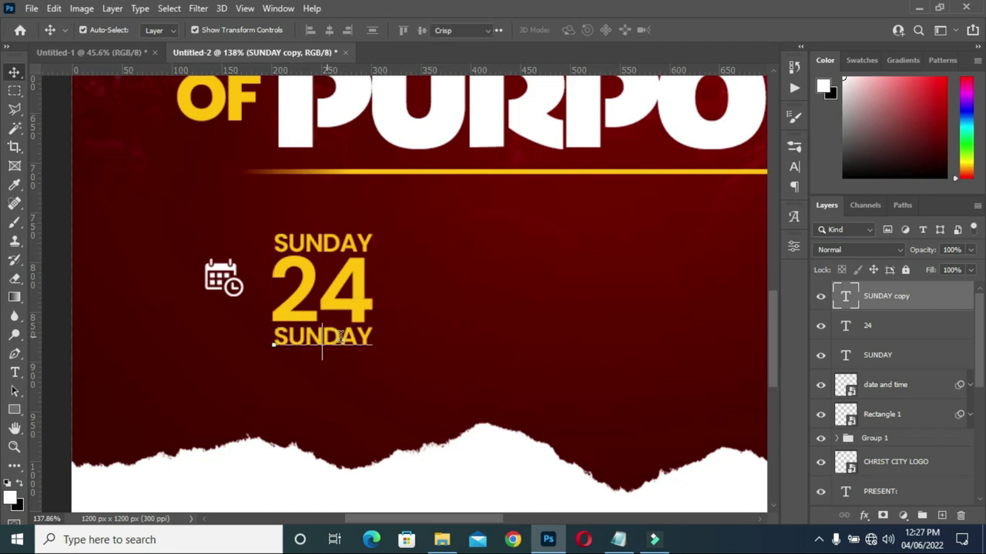
pyautogui.hotkey('ctrl', 'a')
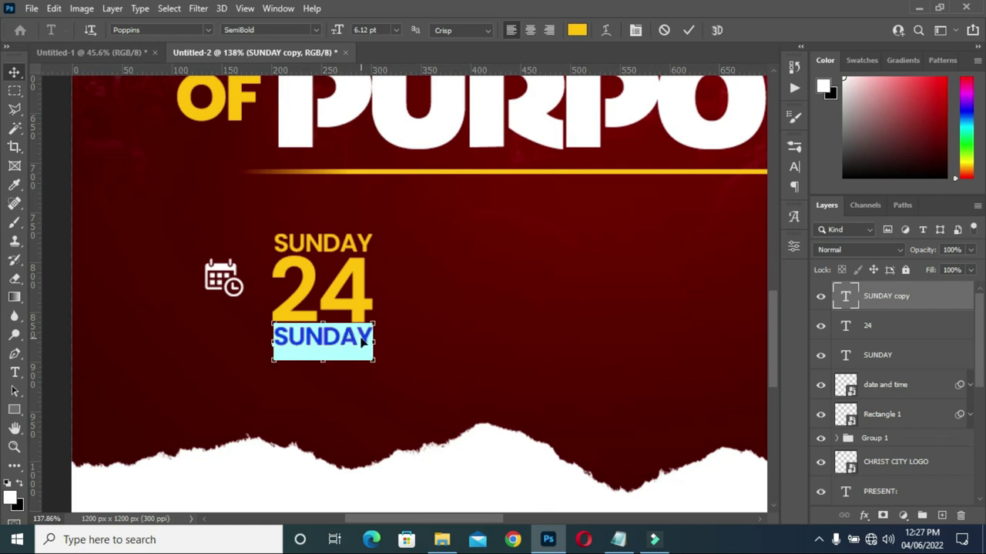
pyautogui.click(362, 341)
pyautogui.write('APRIL')
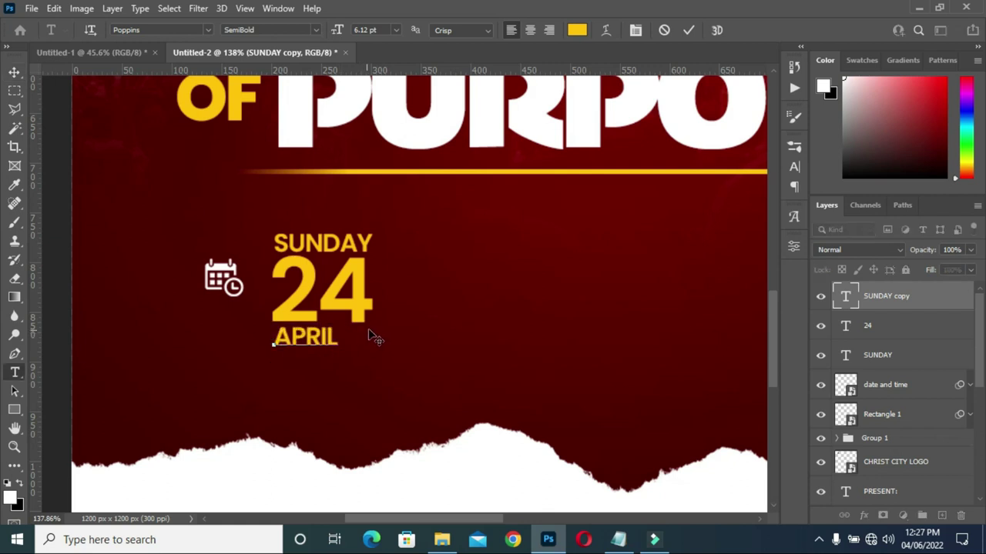
pyautogui.click(688, 30)
# Set APRIL's letter tracking to 0 in the Character panel.
pyautogui.click(795, 167)
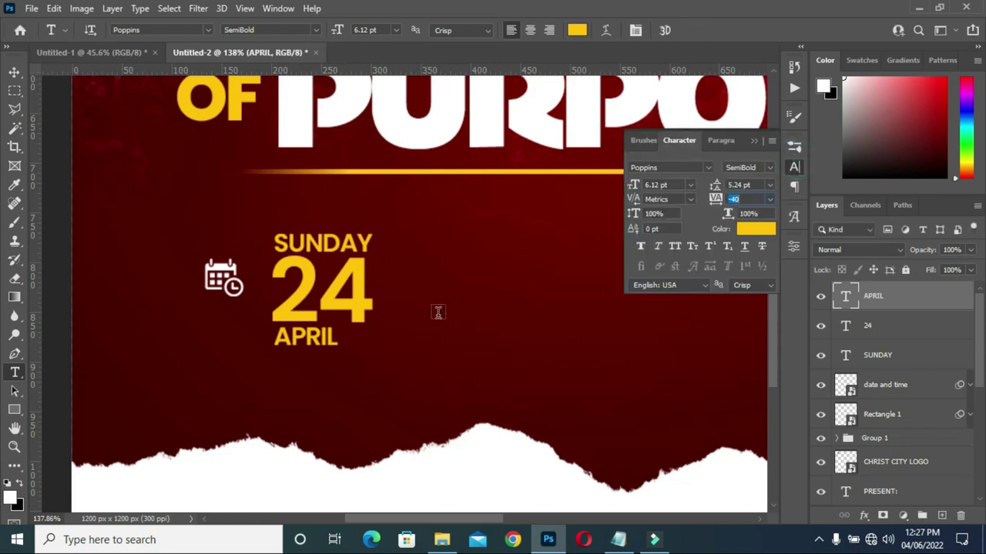
pyautogui.click(14, 72)
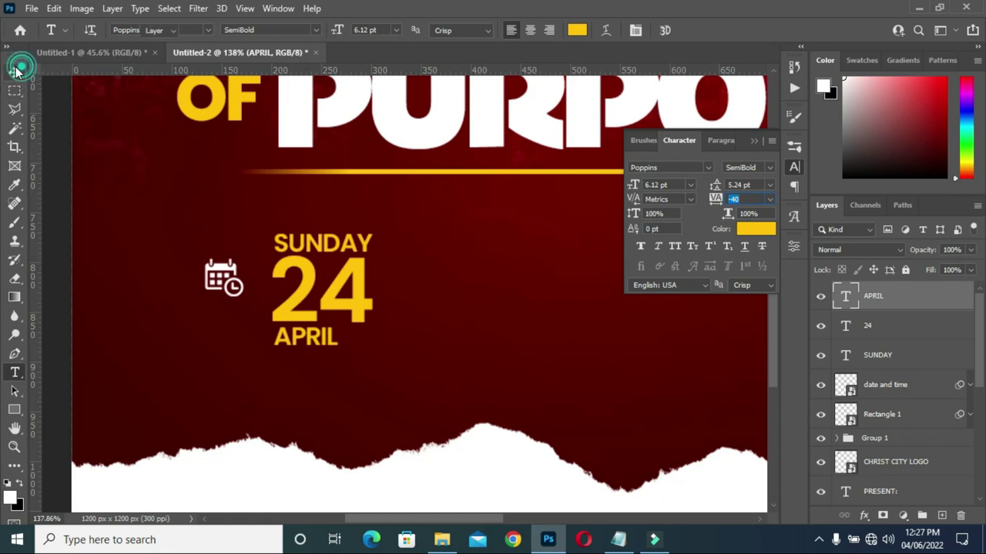
pyautogui.click(737, 199)
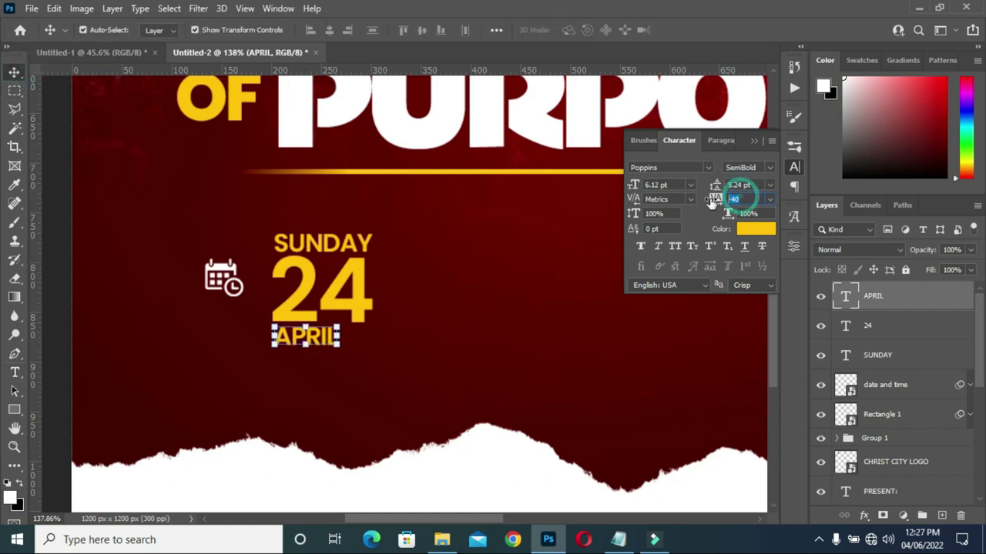
pyautogui.write('0')
pyautogui.click(378, 339)
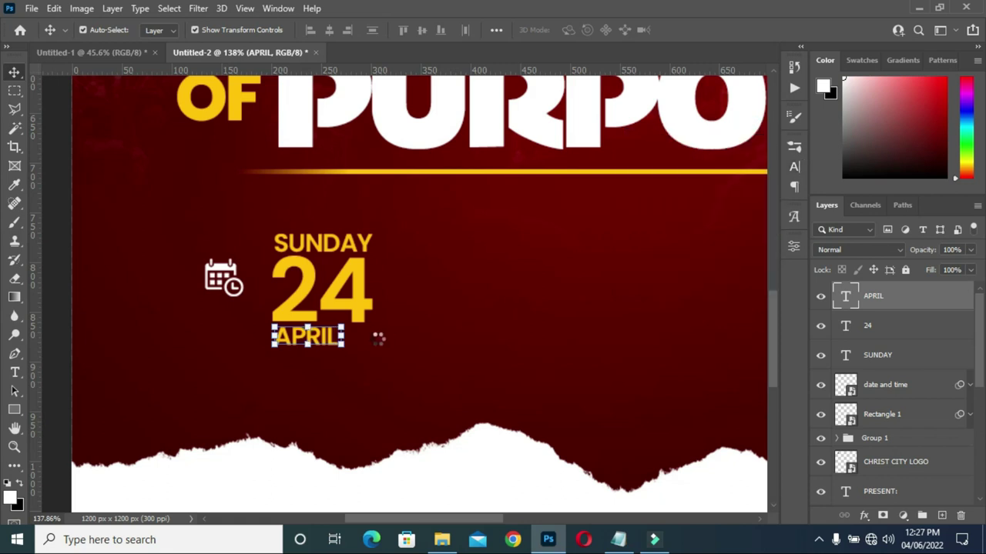
# Scale APRIL up to about 141.66% to span the 24's width and nudge it down.
pyautogui.click(316, 341)
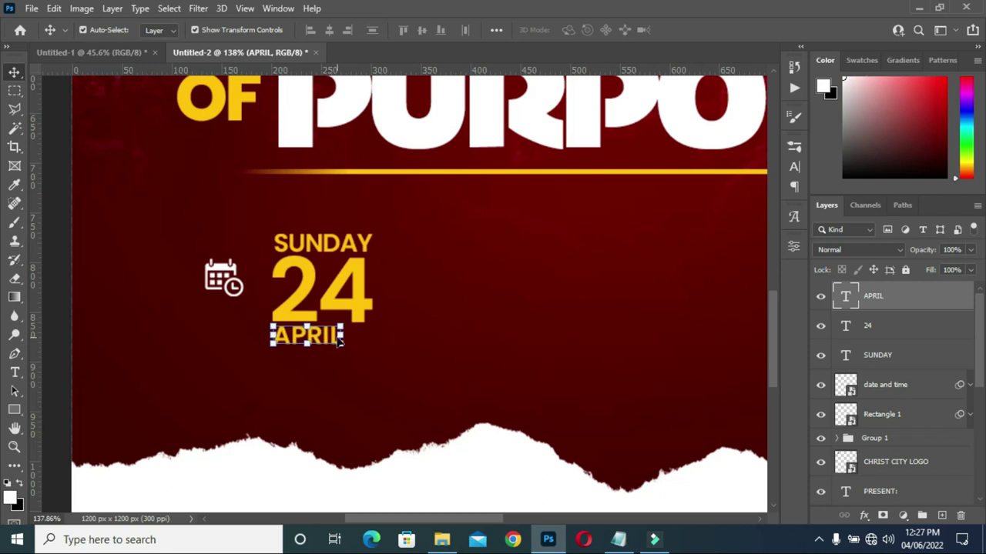
pyautogui.click(342, 336)
pyautogui.moveTo(342, 338); pyautogui.dragTo(370, 369)
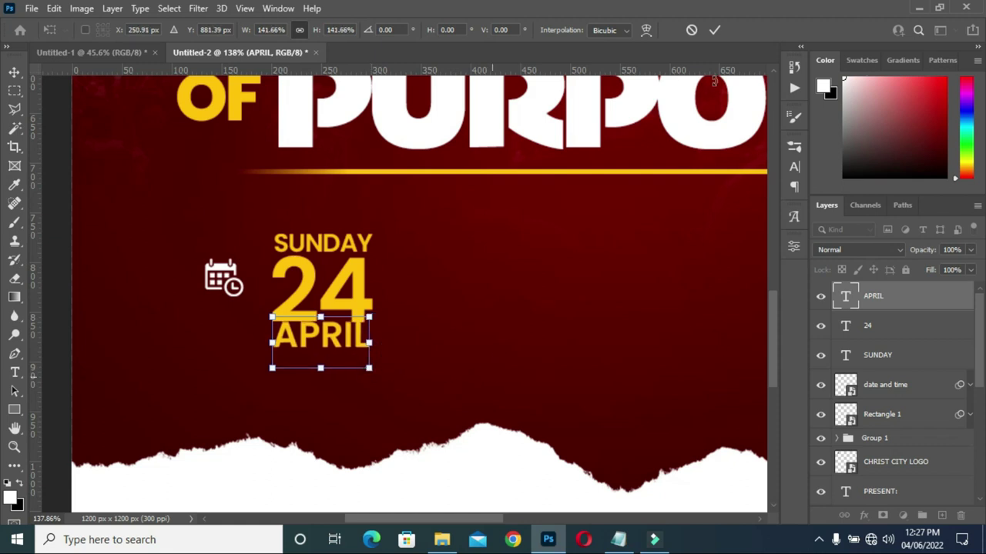
pyautogui.click(715, 30)
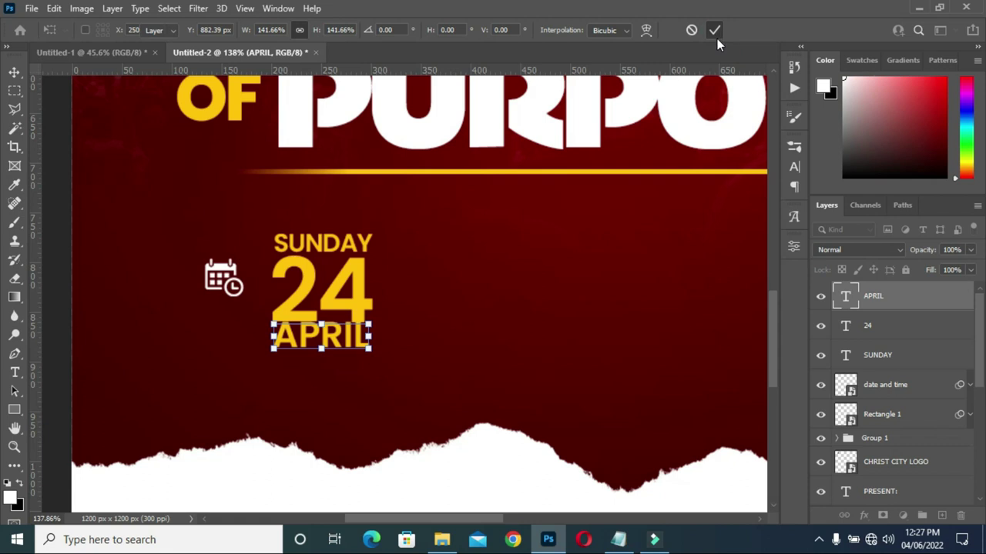
pyautogui.press('Down')
pyautogui.press('Down')
pyautogui.press('Down')
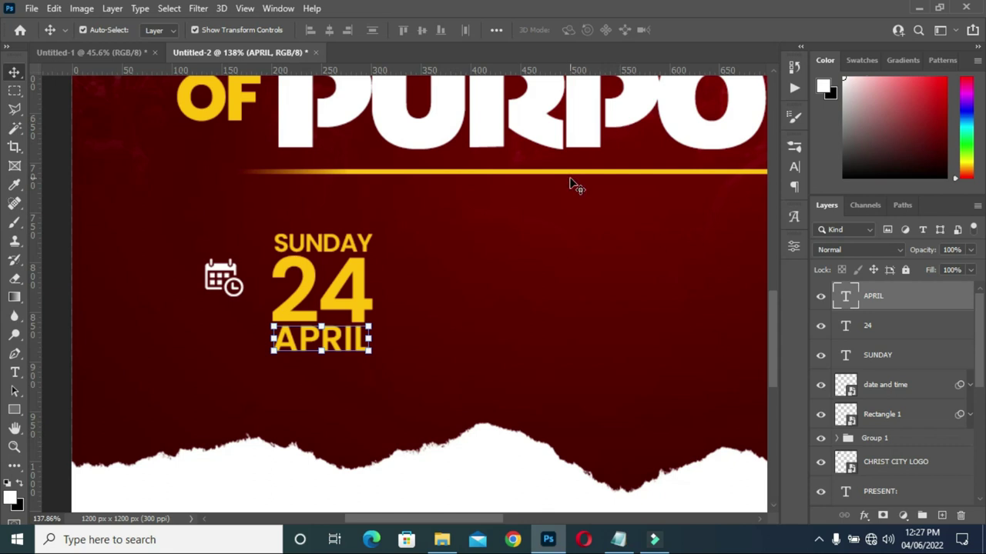
# Change the APRIL text colour to white #ffffff.
pyautogui.press('t')
pyautogui.click(576, 30)
pyautogui.click(594, 210)
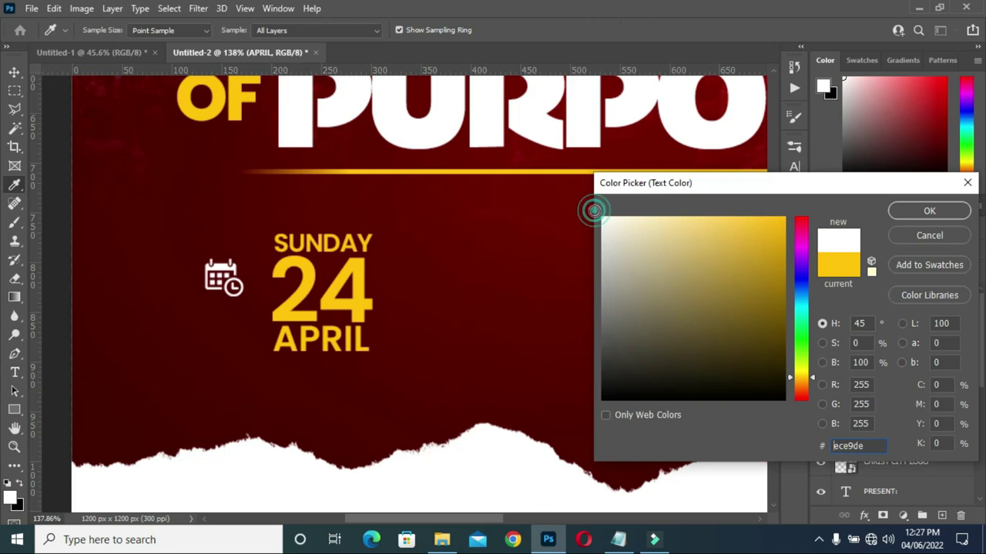
pyautogui.click(924, 211)
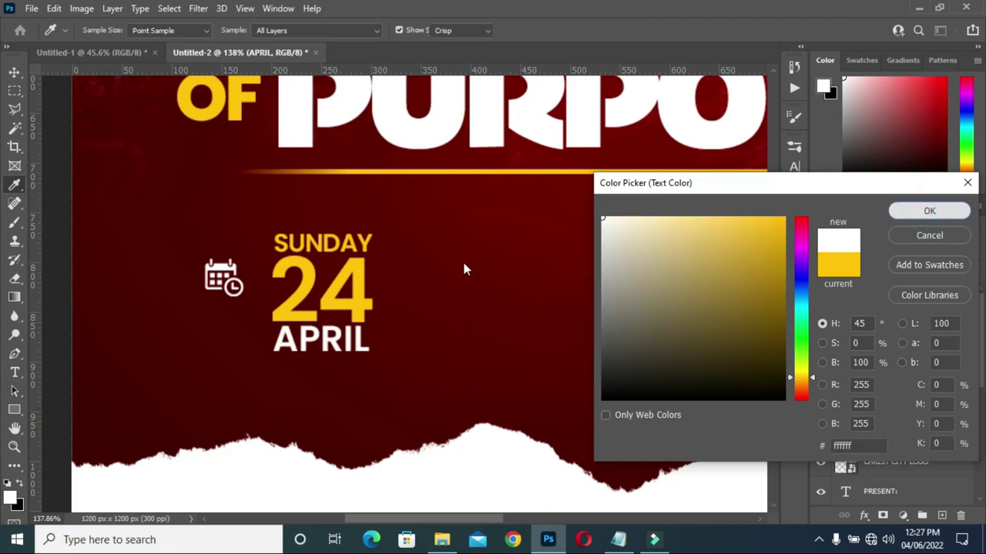
# Set SUNDAY's font weight to Bold.
pyautogui.click(336, 254)
pyautogui.scroll(1, 331, 193)
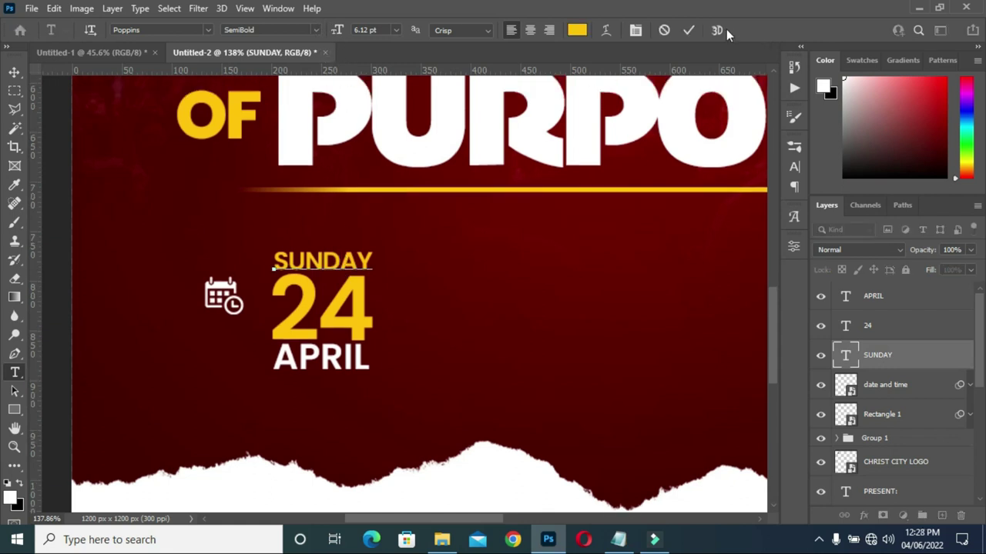
pyautogui.click(690, 29)
pyautogui.click(315, 30)
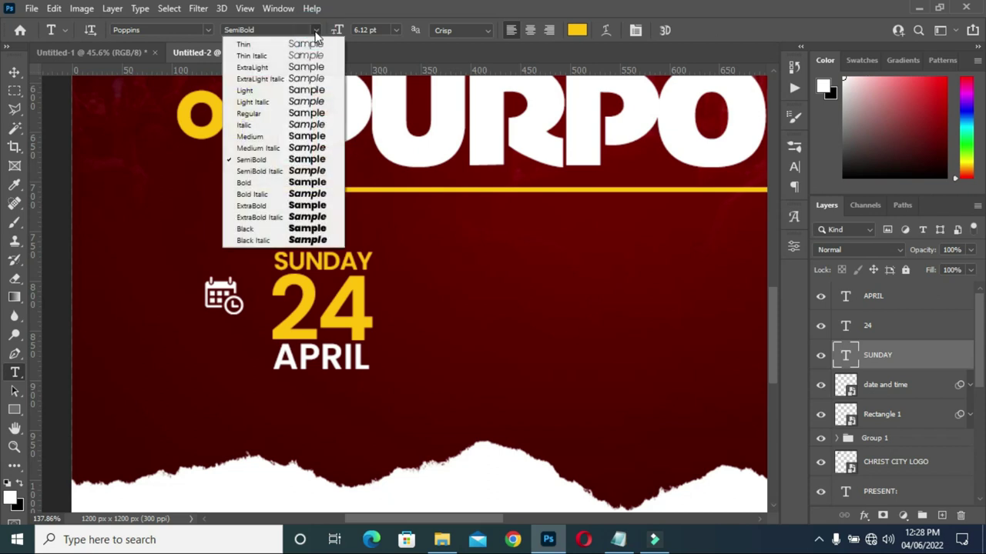
pyautogui.click(259, 184)
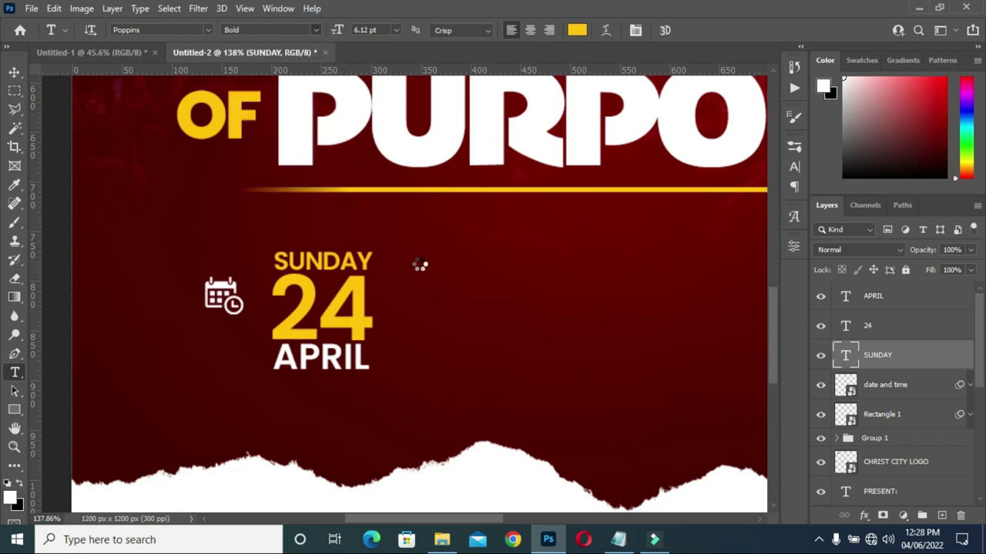
# Narrow SUNDAY to 97.10% width and nudge the calendar icon beside it.
pyautogui.click(14, 71)
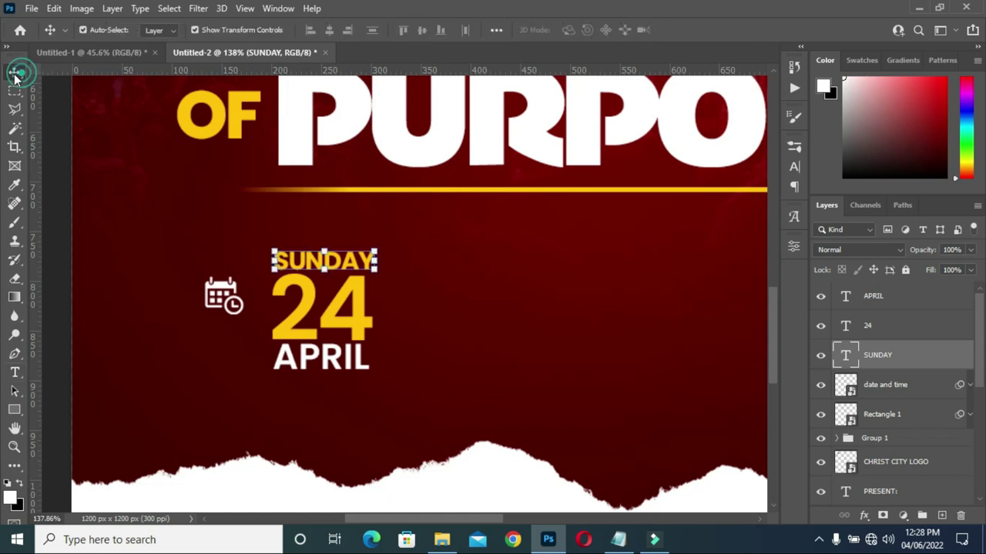
pyautogui.scroll(2, 363, 268)
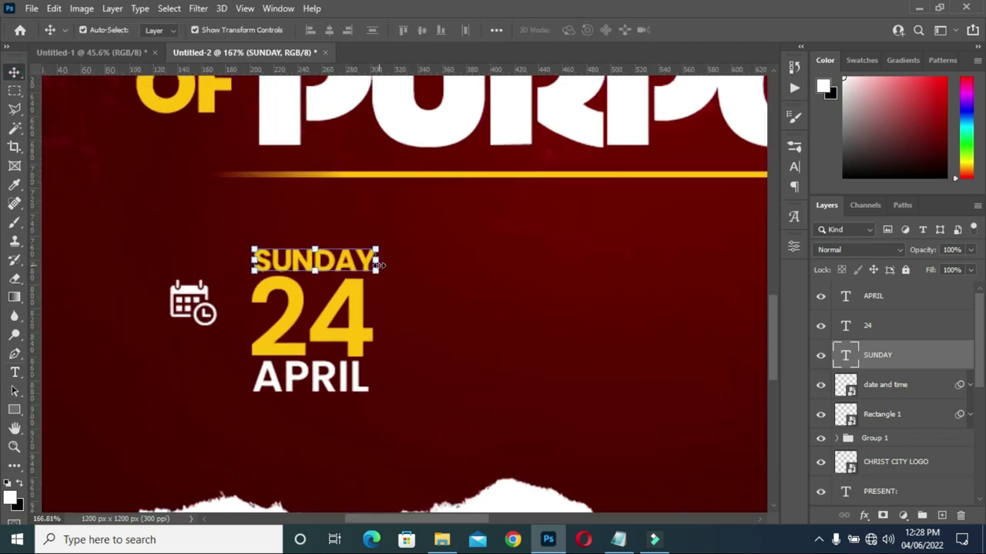
pyautogui.moveTo(380, 260); pyautogui.dragTo(372, 267)
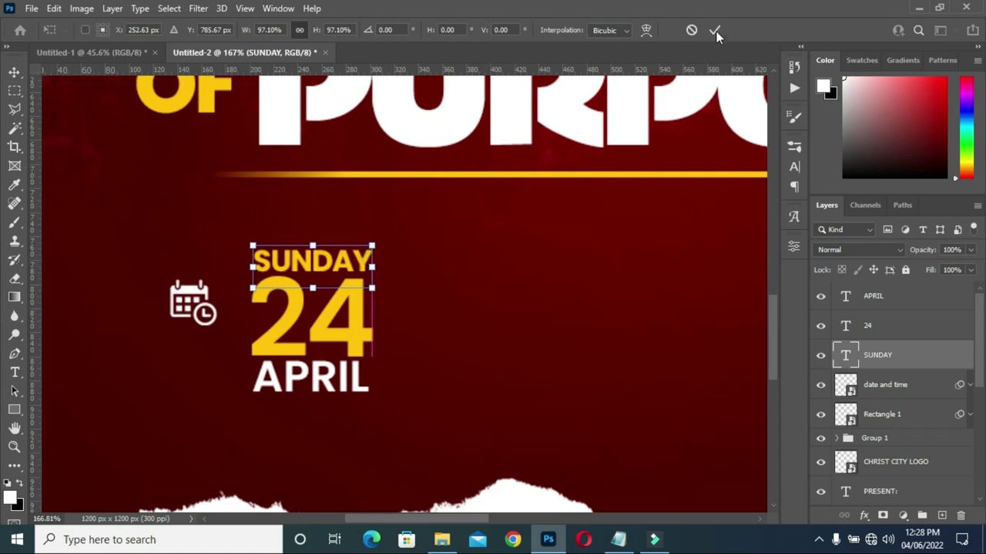
pyautogui.scroll(-5, 266, 181)
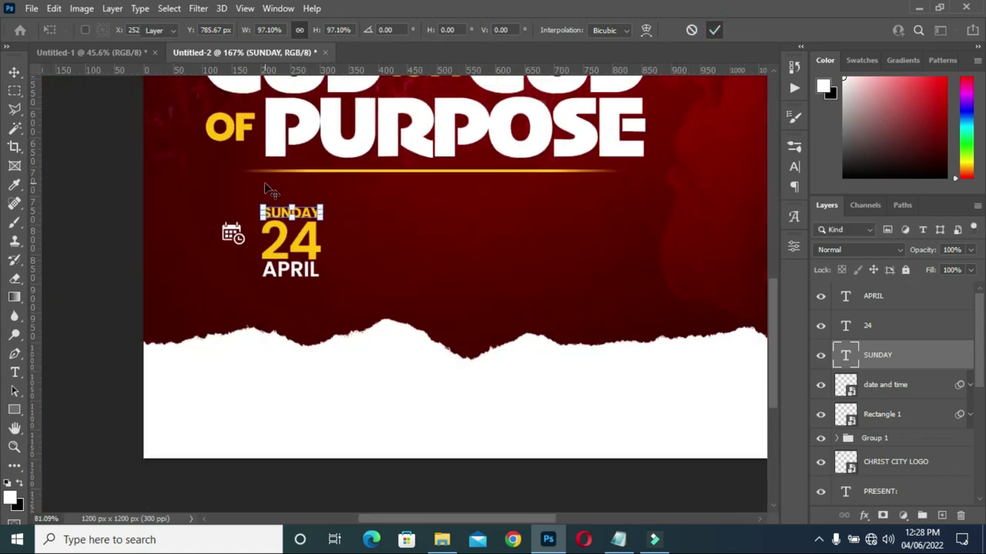
pyautogui.press('Return')
pyautogui.moveTo(231, 233); pyautogui.dragTo(241, 239)
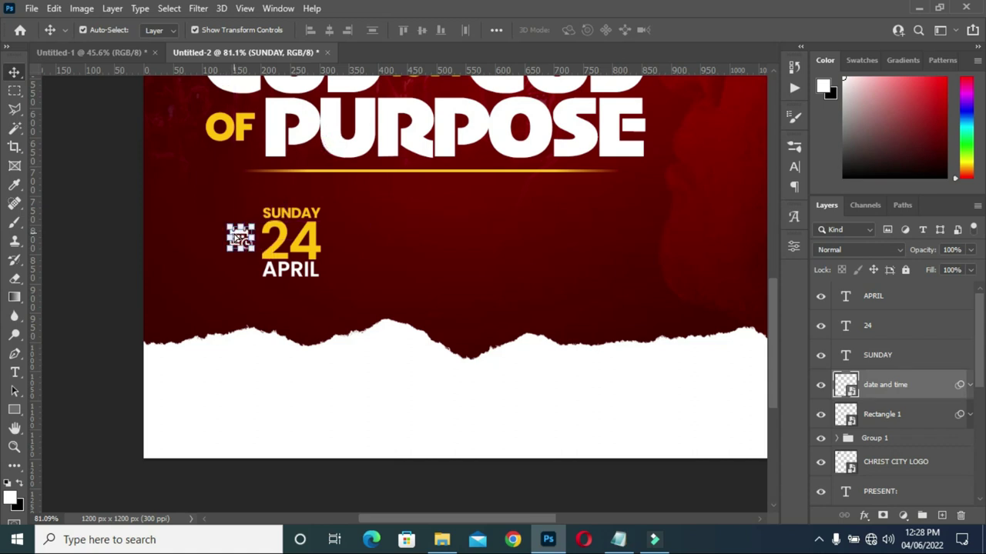
# Enlarge the calendar icon to 53×53 px.
pyautogui.click(80, 236)
pyautogui.hotkey('ctrl', '0')
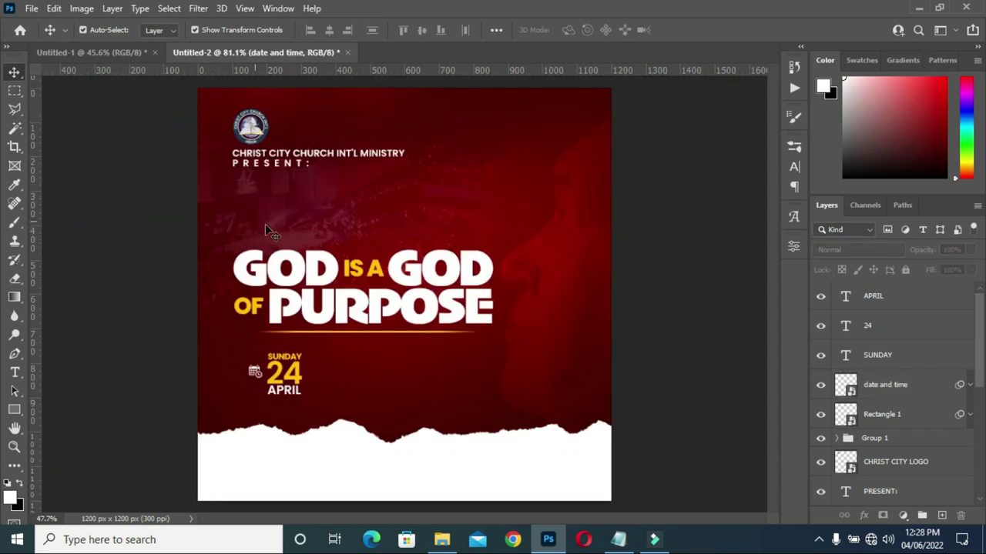
pyautogui.scroll(6, 244, 388)
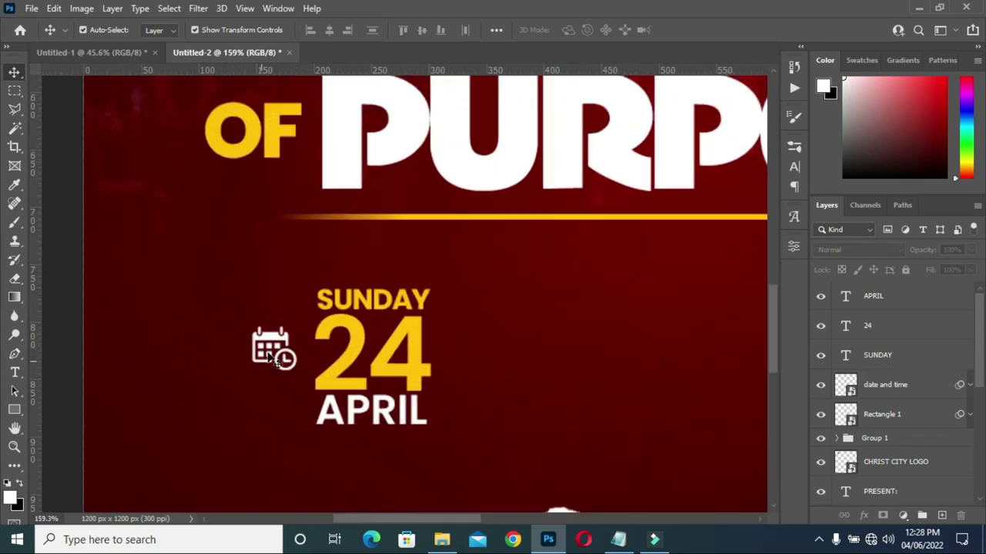
pyautogui.click(252, 369)
pyautogui.hotkey('ctrl', 't')
pyautogui.moveTo(251, 373); pyautogui.dragTo(237, 392)
pyautogui.click(690, 30)
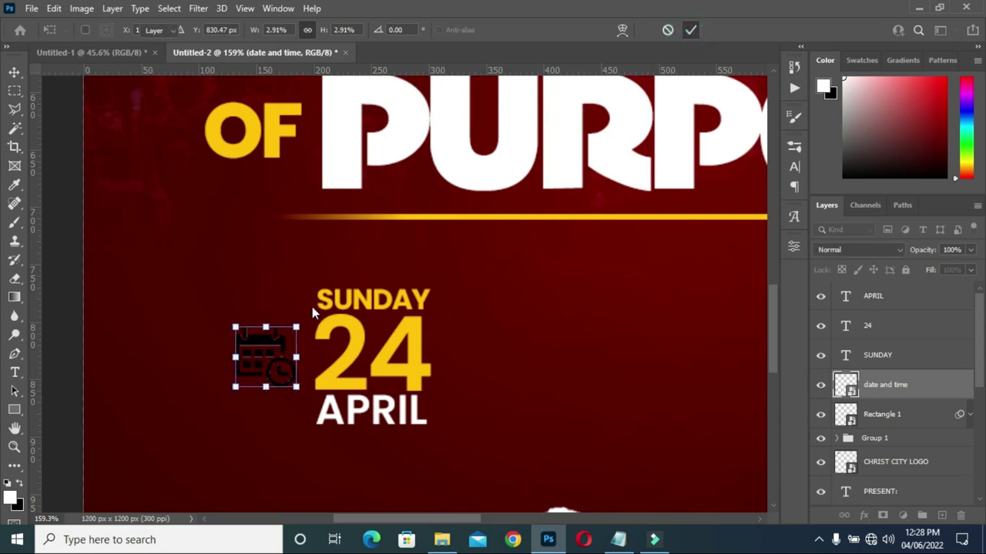
pyautogui.scroll(-4, 312, 306)
pyautogui.scroll(-2, 185, 315)
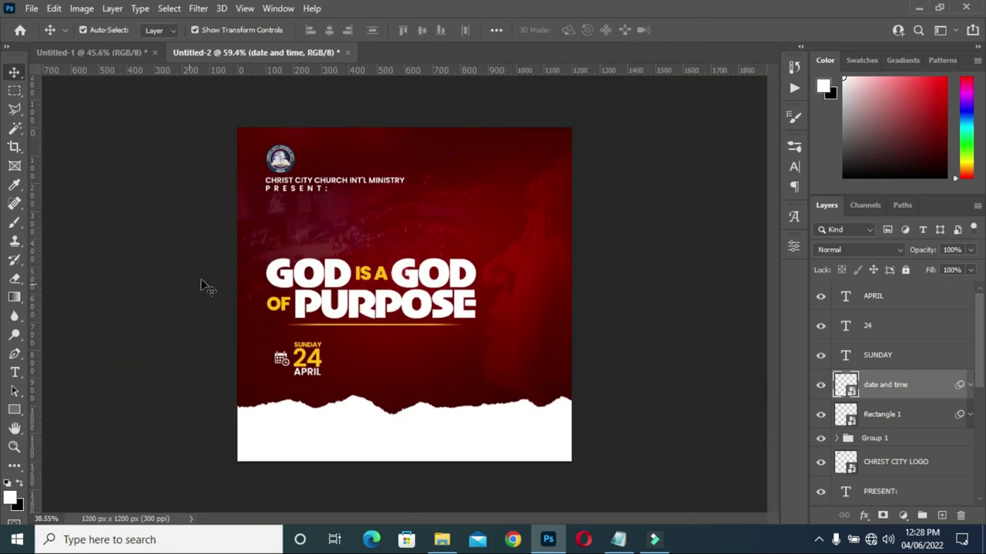
pyautogui.click(204, 286)
pyautogui.scroll(3, 352, 377)
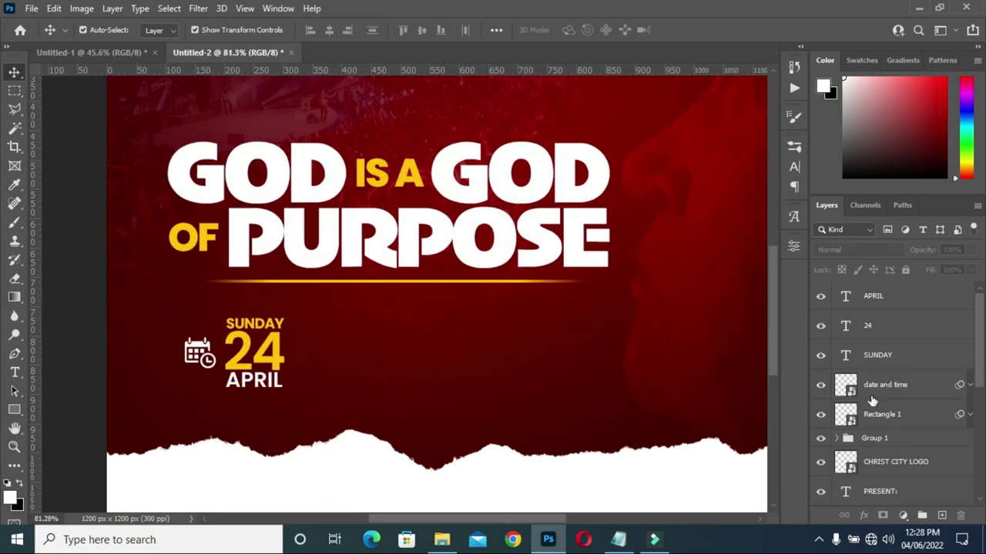
# Scale the icon, SUNDAY, 24 and APRIL together to about 143.58%, just below the gold line.
pyautogui.click(890, 391)
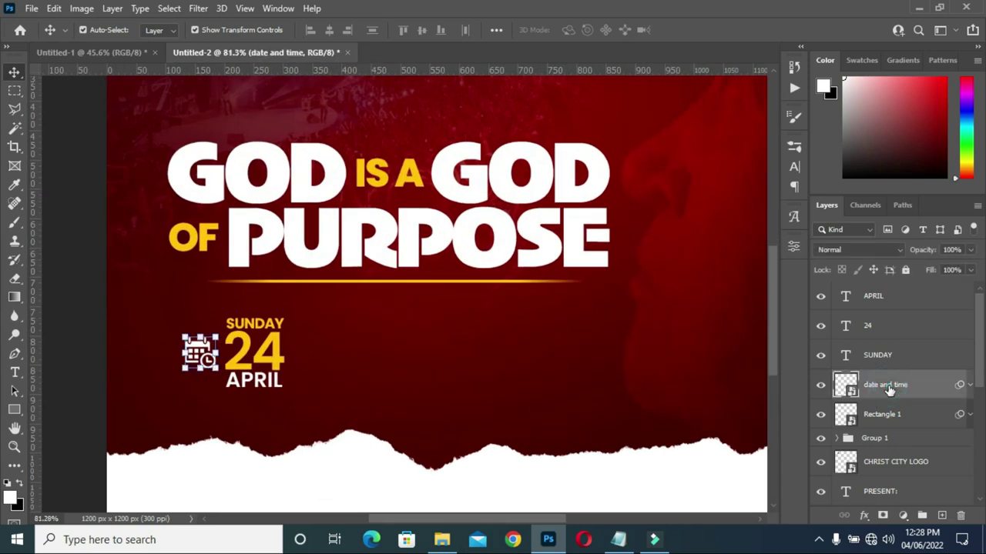
pyautogui.click(889, 415)
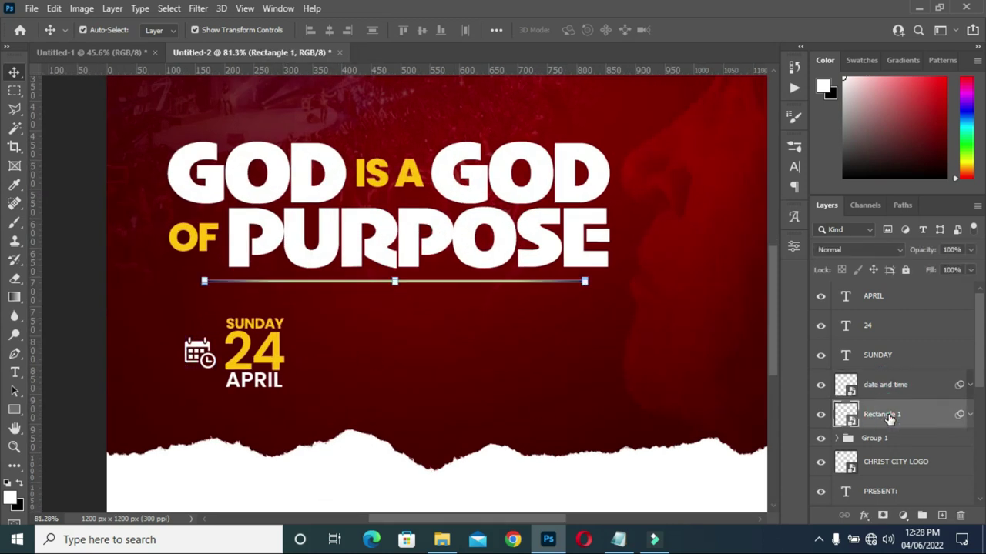
pyautogui.click(888, 389)
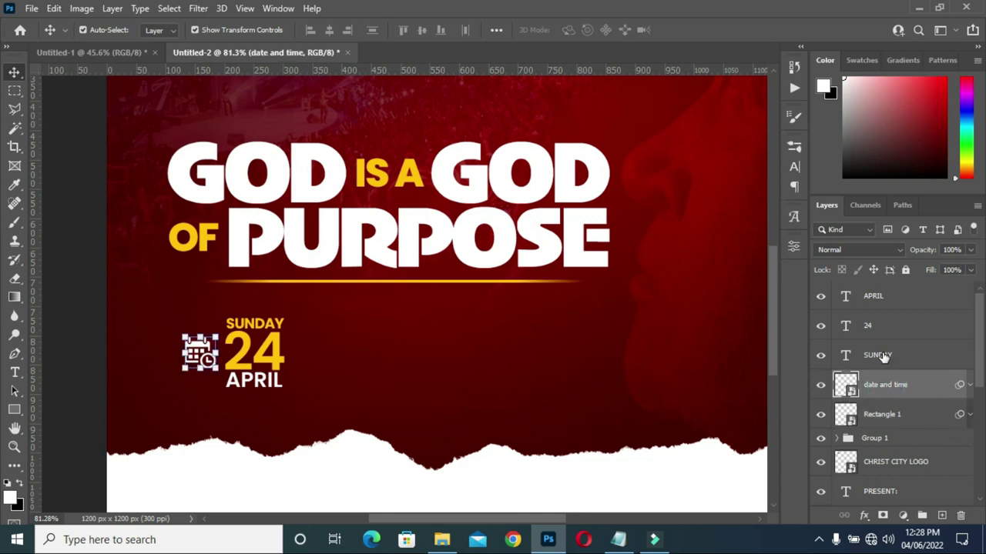
pyautogui.keyDown('shift'); pyautogui.click(874, 299); pyautogui.keyUp('shift')
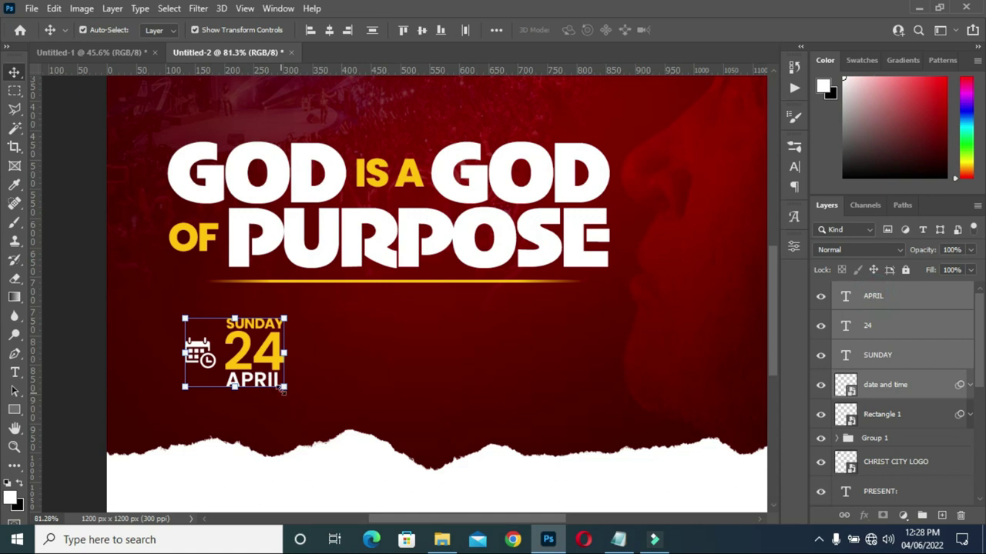
pyautogui.moveTo(285, 392); pyautogui.dragTo(317, 422)
pyautogui.moveTo(267, 359); pyautogui.dragTo(304, 348)
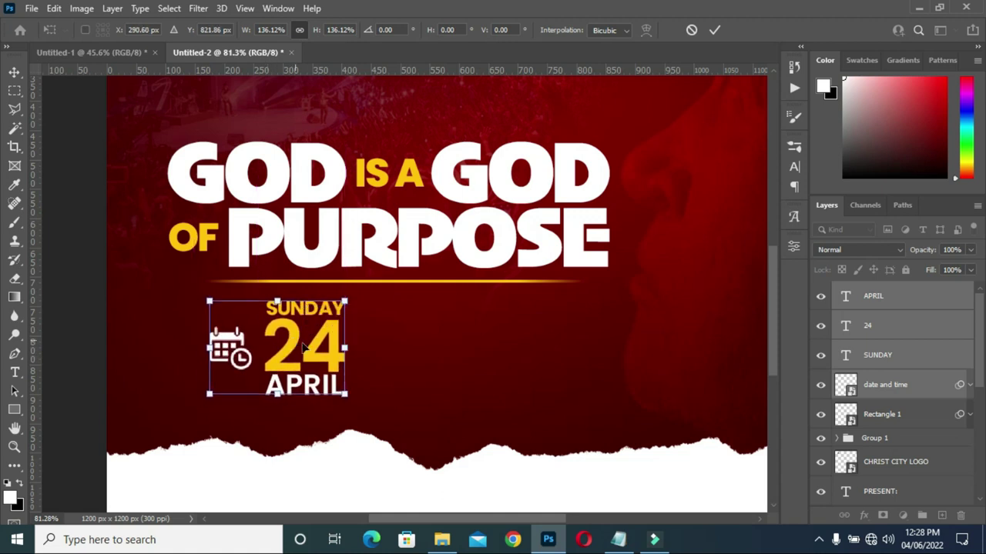
pyautogui.moveTo(345, 393); pyautogui.dragTo(353, 400)
pyautogui.scroll(-1, 211, 293)
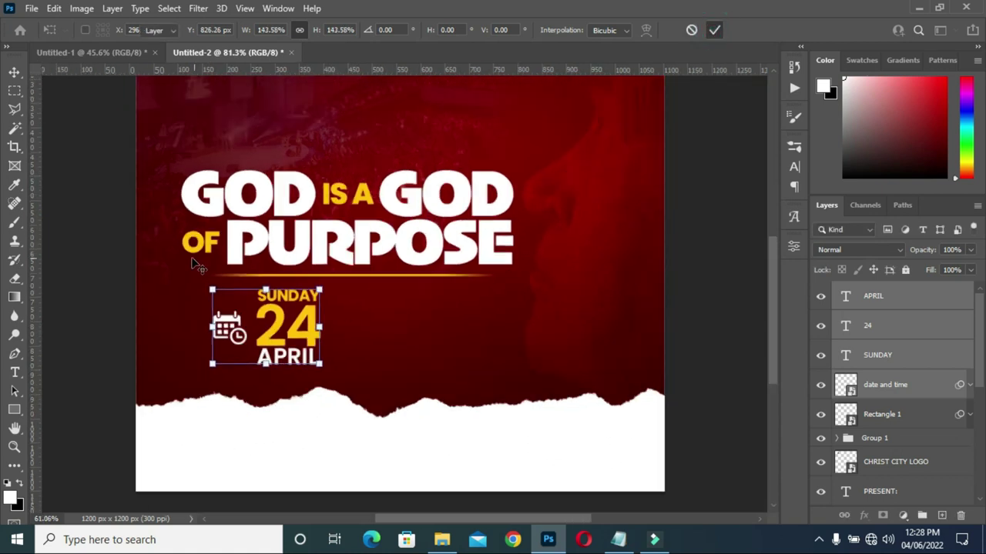
pyautogui.press('Return')
pyautogui.scroll(-1, 114, 294)
pyautogui.click(114, 294)
pyautogui.scroll(-1, 292, 329)
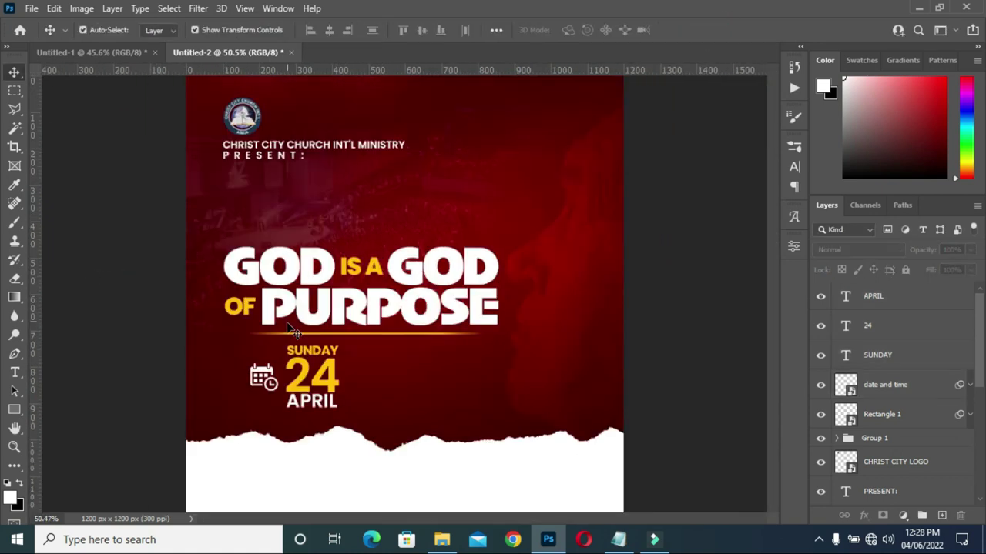
pyautogui.scroll(3, 405, 457)
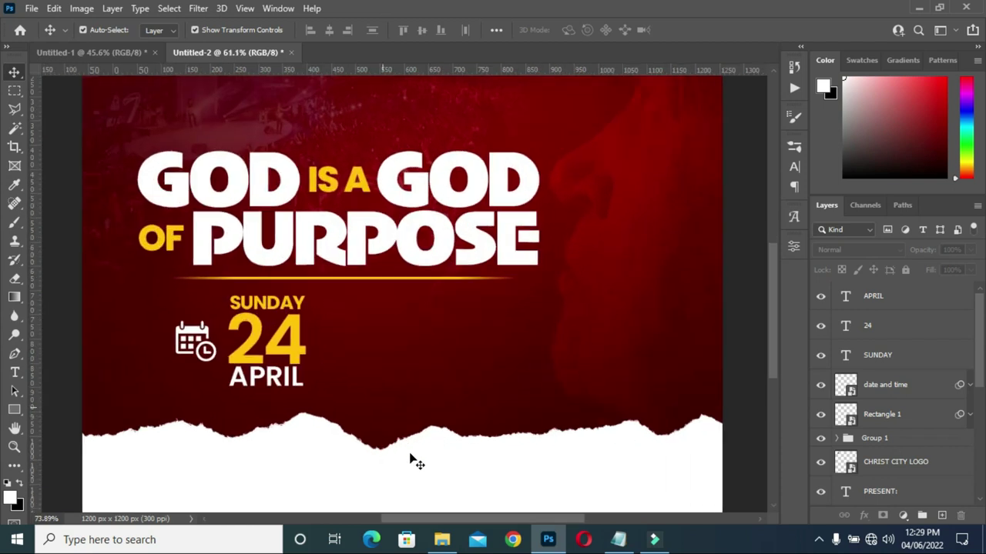
# Draw a 6 × 166 px vertical bar right of the date block and fill it gold yellow.
pyautogui.click(15, 410)
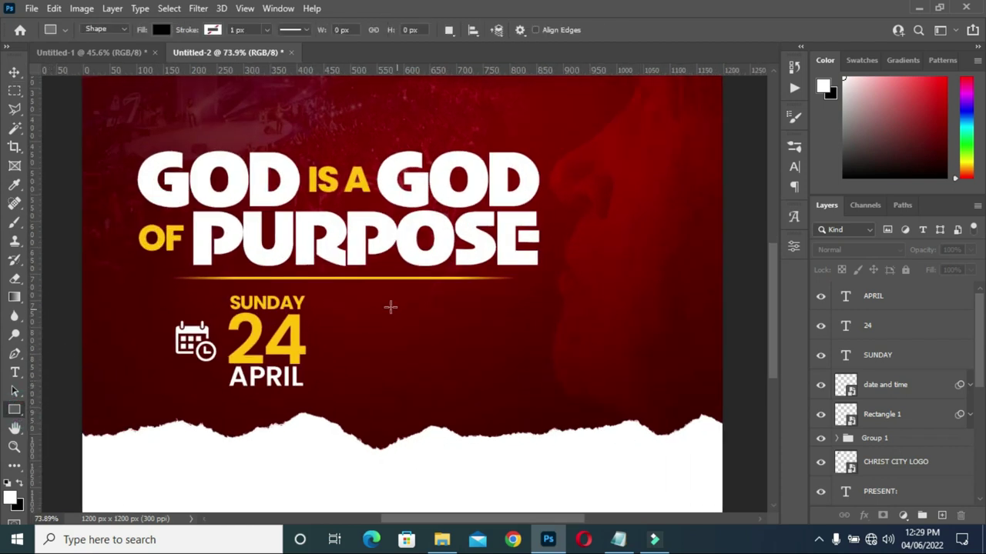
pyautogui.scroll(1, 346, 308)
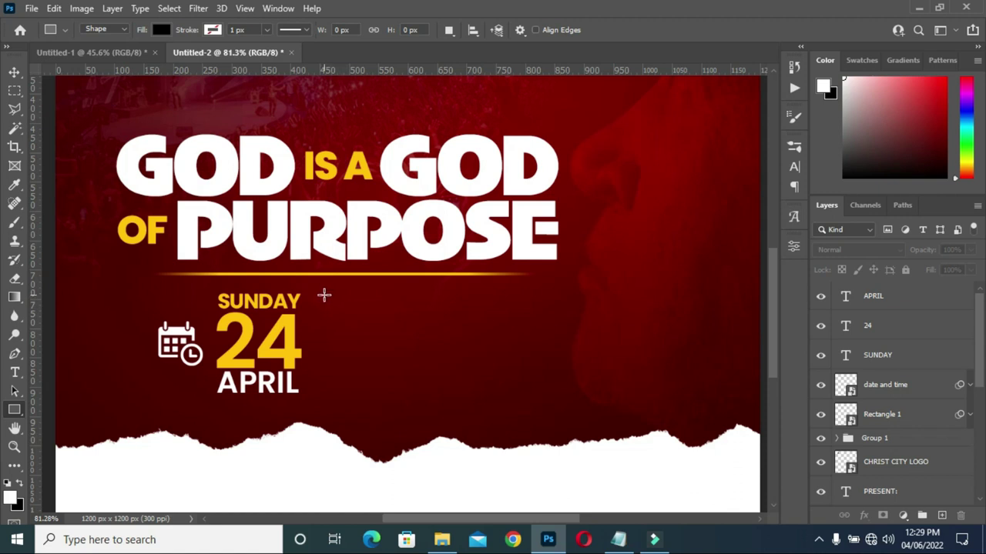
pyautogui.moveTo(324, 295); pyautogui.dragTo(322, 392)
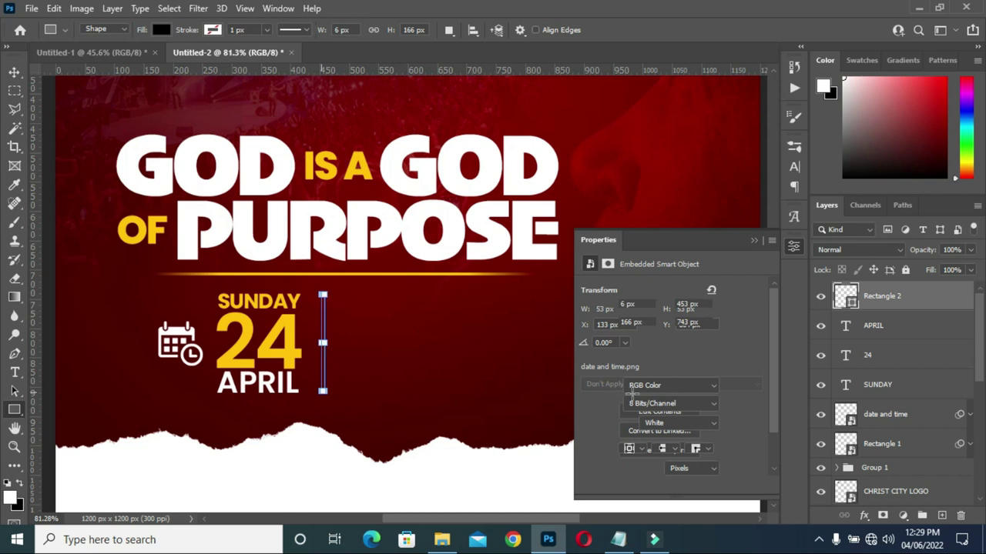
pyautogui.click(637, 394)
pyautogui.click(604, 354)
pyautogui.click(750, 244)
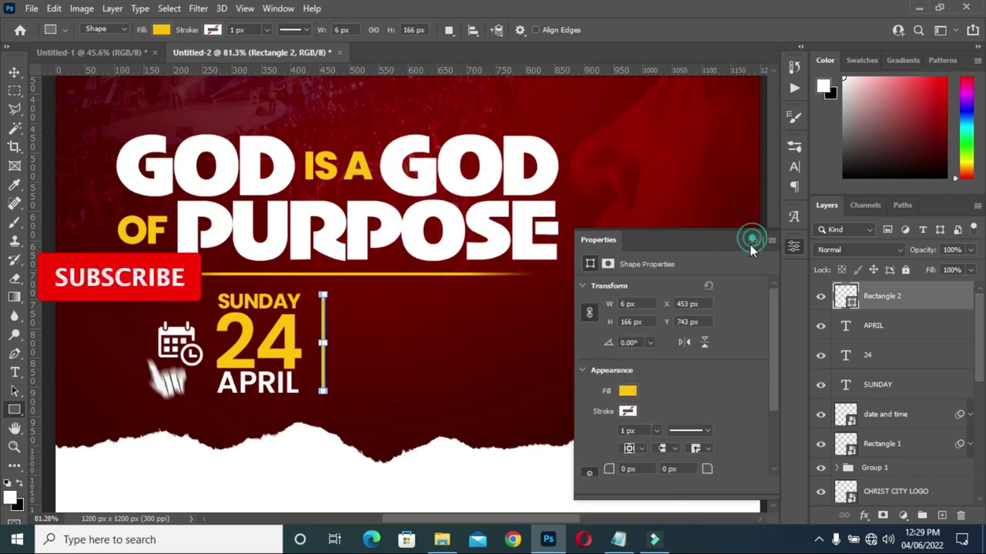
pyautogui.click(14, 72)
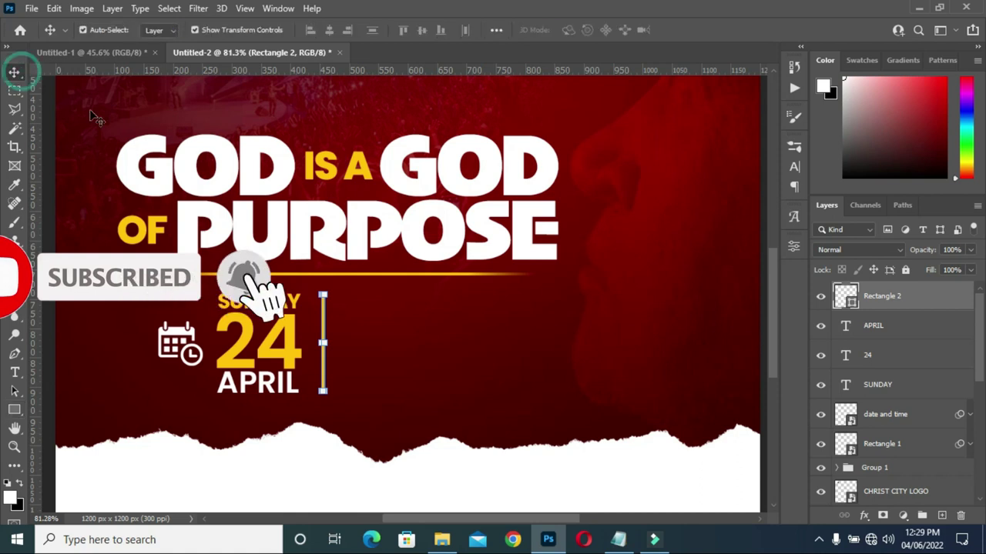
pyautogui.scroll(-2, 179, 231)
pyautogui.click(722, 343)
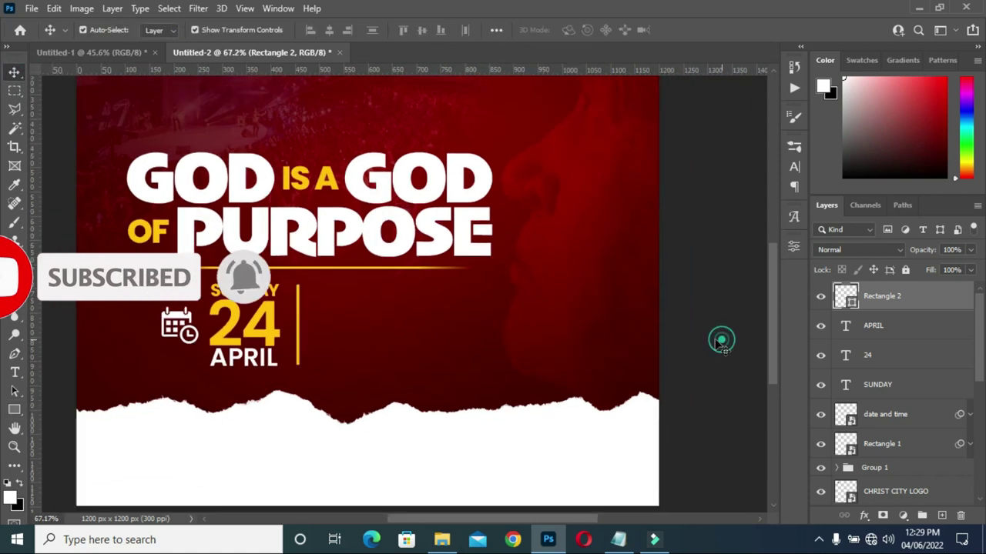
pyautogui.click(618, 539)
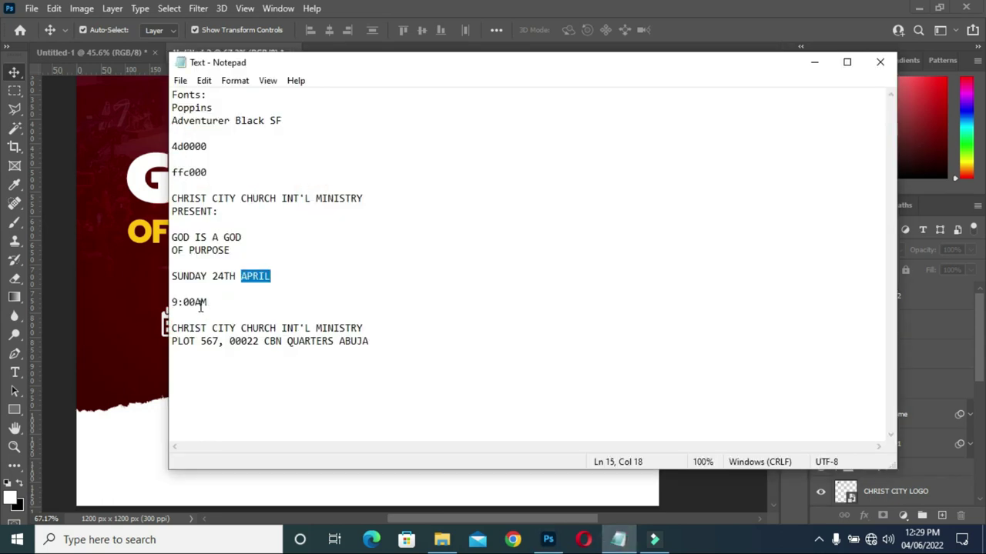
# Paste the 9:00AM time from the notes as a new text layer beside the date divider.
pyautogui.moveTo(208, 302); pyautogui.dragTo(173, 302)
pyautogui.hotkey('ctrl', 'c')
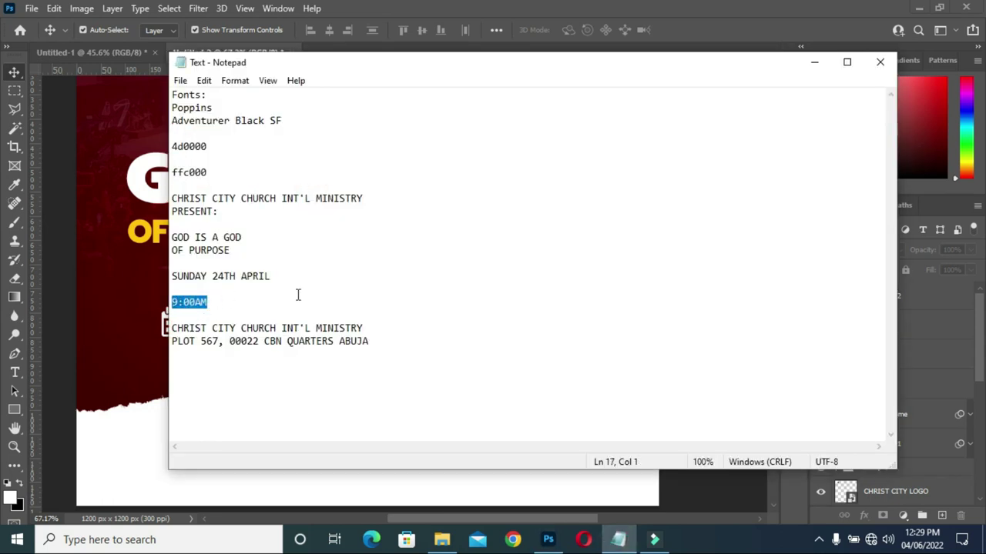
pyautogui.click(813, 61)
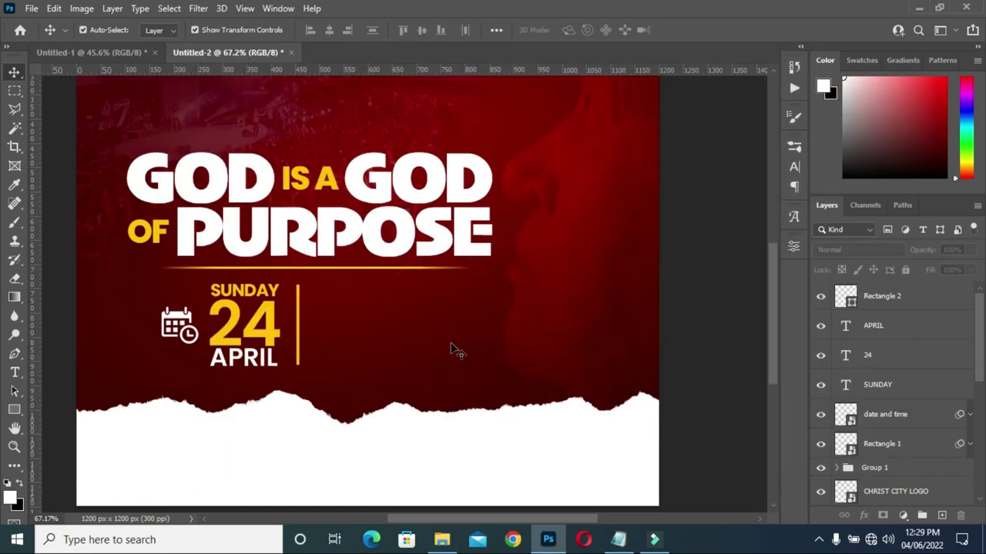
pyautogui.press('t')
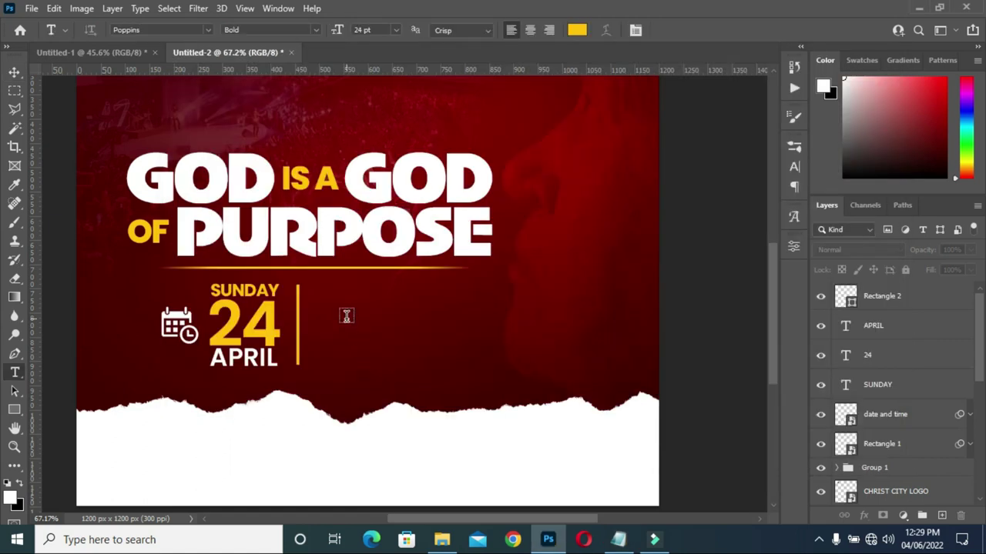
pyautogui.click(389, 316)
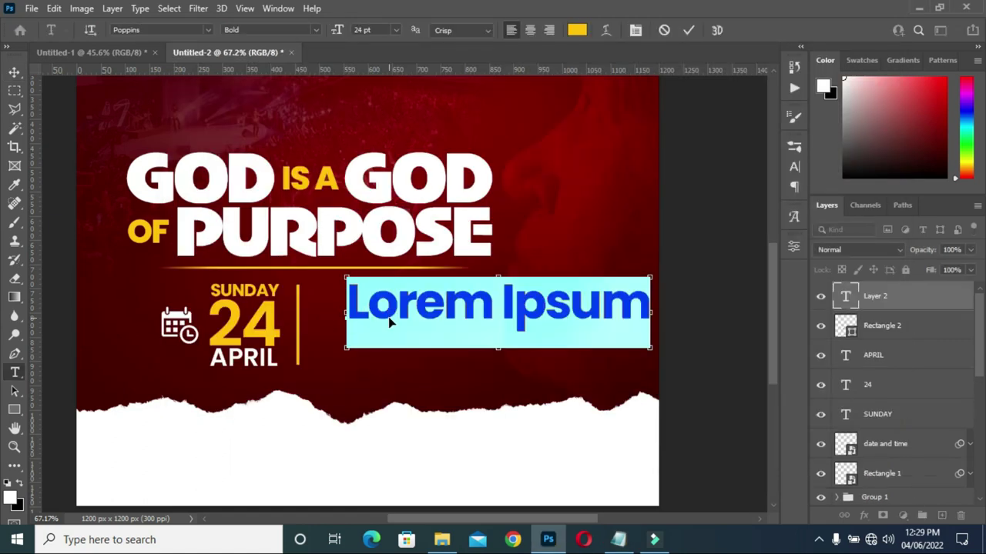
pyautogui.hotkey('ctrl', 'v')
pyautogui.click(688, 30)
pyautogui.hotkey('ctrl', 'Return')
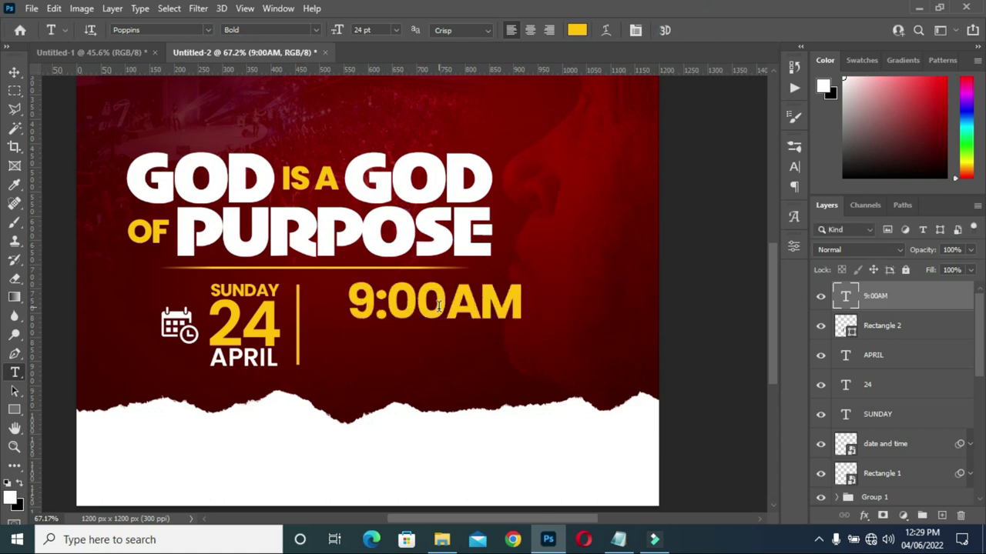
pyautogui.moveTo(436, 311); pyautogui.dragTo(304, 326)
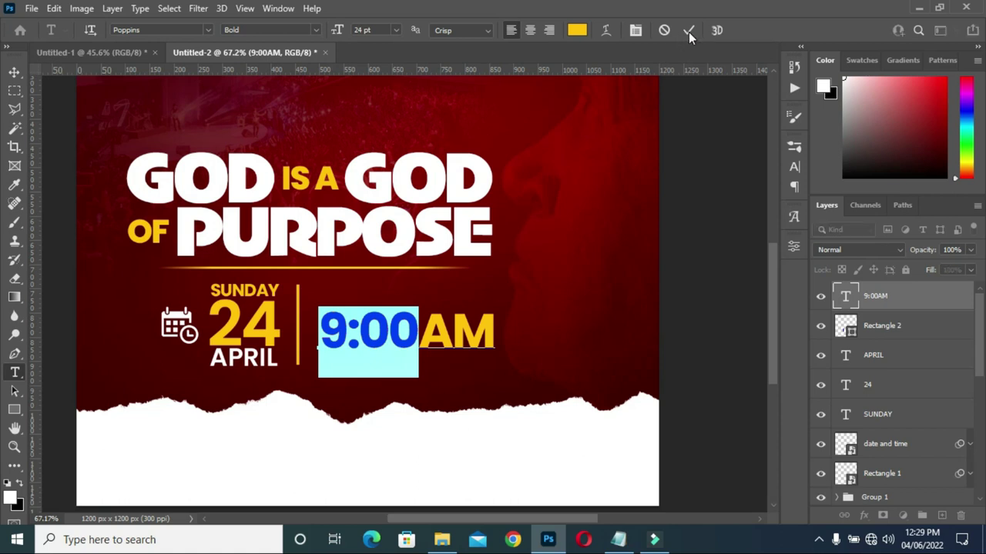
# Enlarge the 9:00 digits to 32 pt and scale the time text to about 83%.
pyautogui.moveTo(337, 30); pyautogui.dragTo(341, 34)
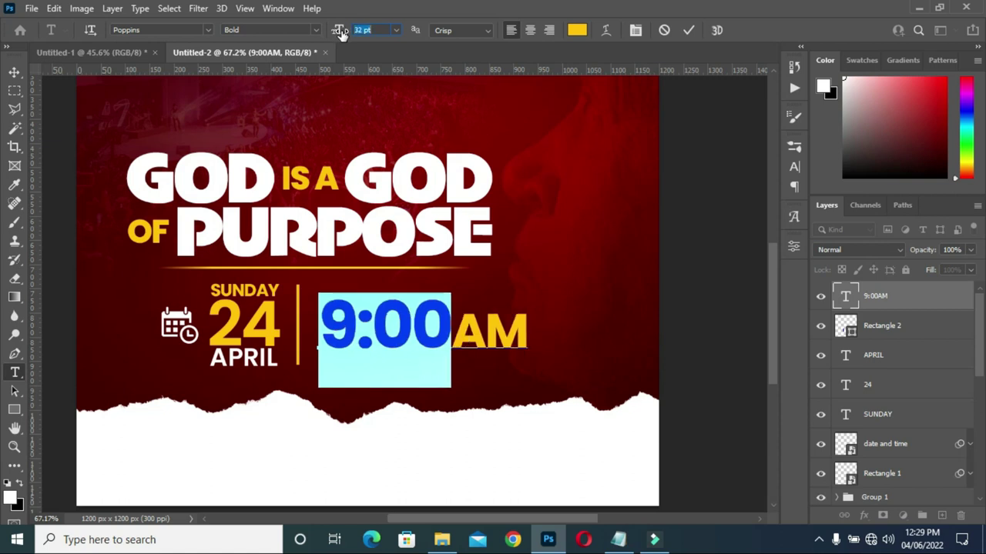
pyautogui.click(689, 30)
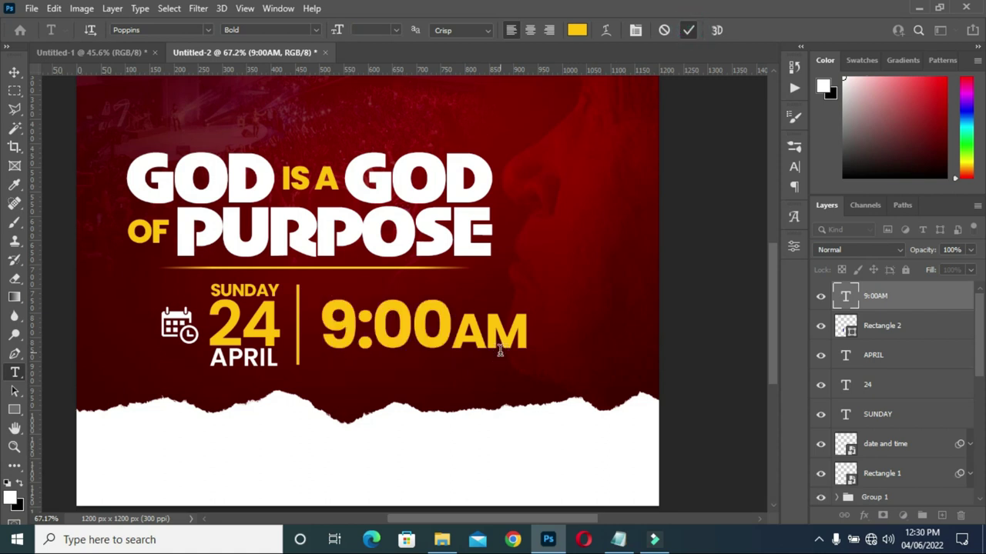
pyautogui.click(14, 72)
pyautogui.click(526, 324)
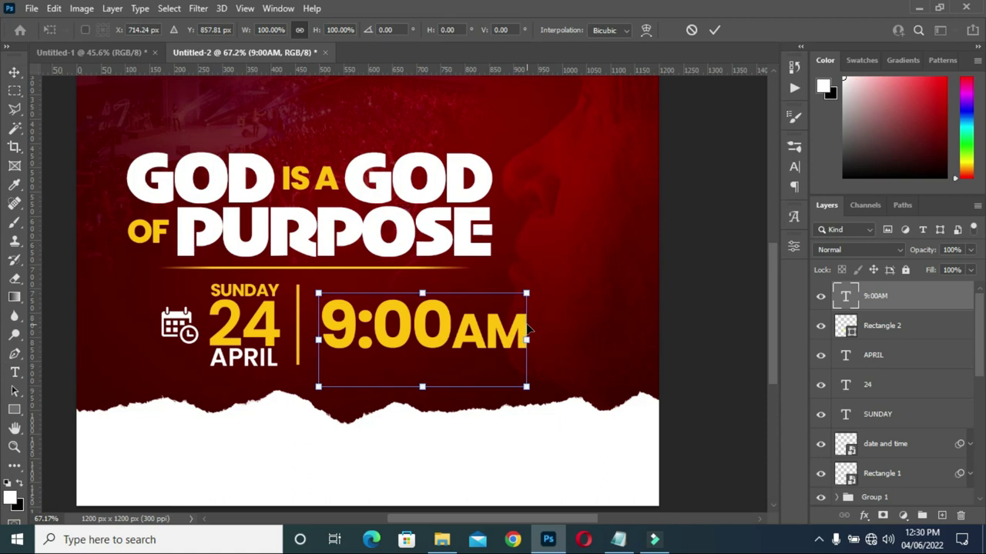
pyautogui.moveTo(526, 340); pyautogui.dragTo(493, 337)
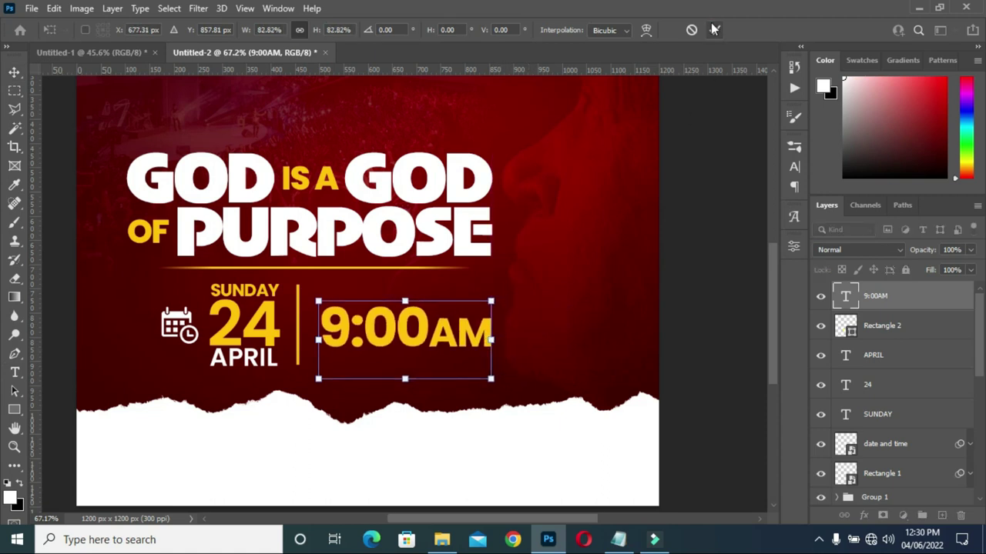
pyautogui.click(715, 30)
# Nudge the 9:00AM text slightly left beside the divider.
pyautogui.scroll(-2, 463, 362)
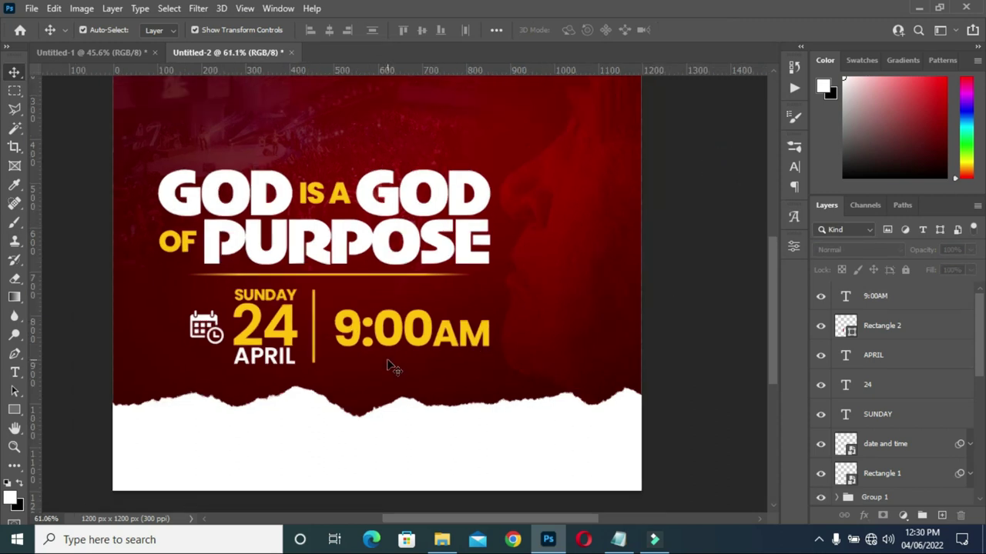
pyautogui.scroll(-1, 343, 351)
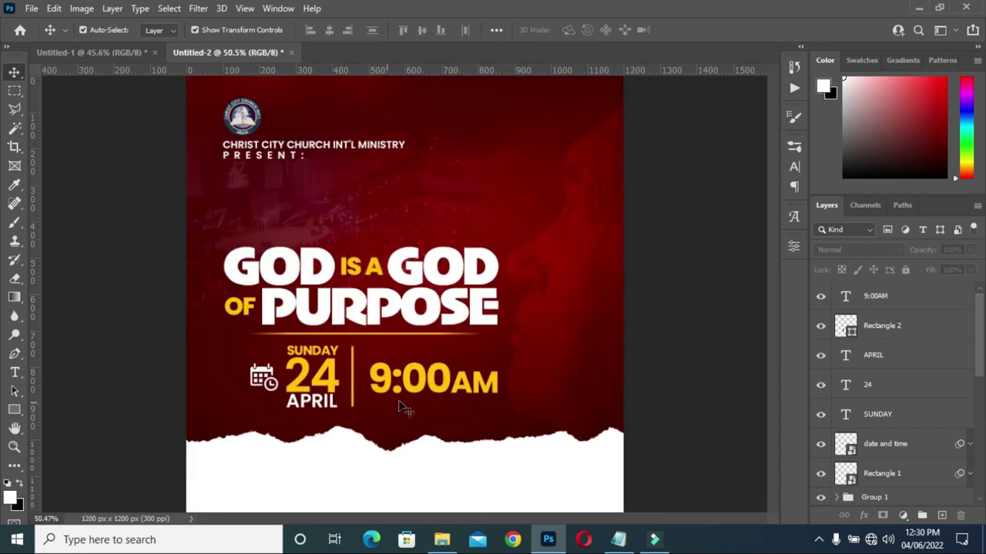
pyautogui.click(394, 389)
pyautogui.moveTo(394, 389); pyautogui.dragTo(379, 396)
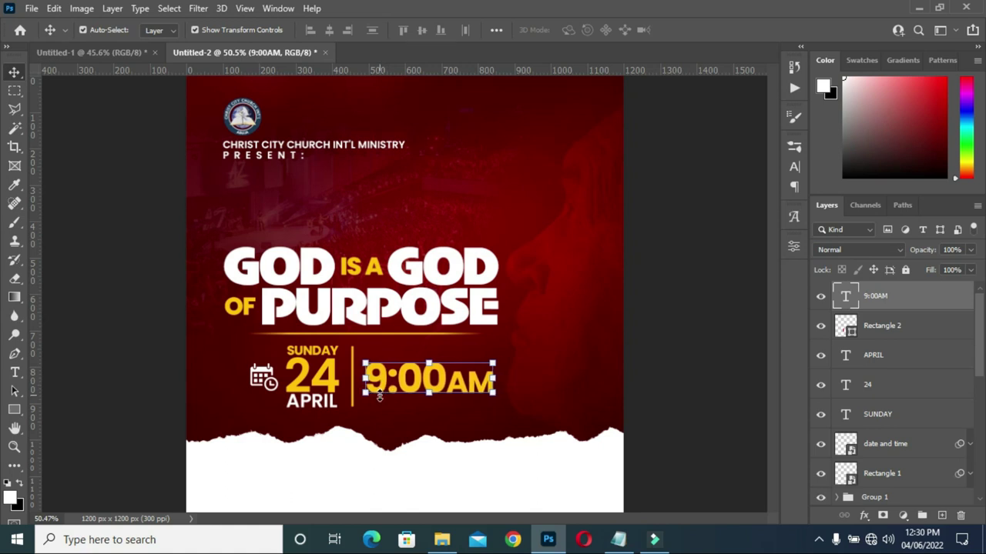
pyautogui.click(655, 371)
pyautogui.scroll(5, 425, 410)
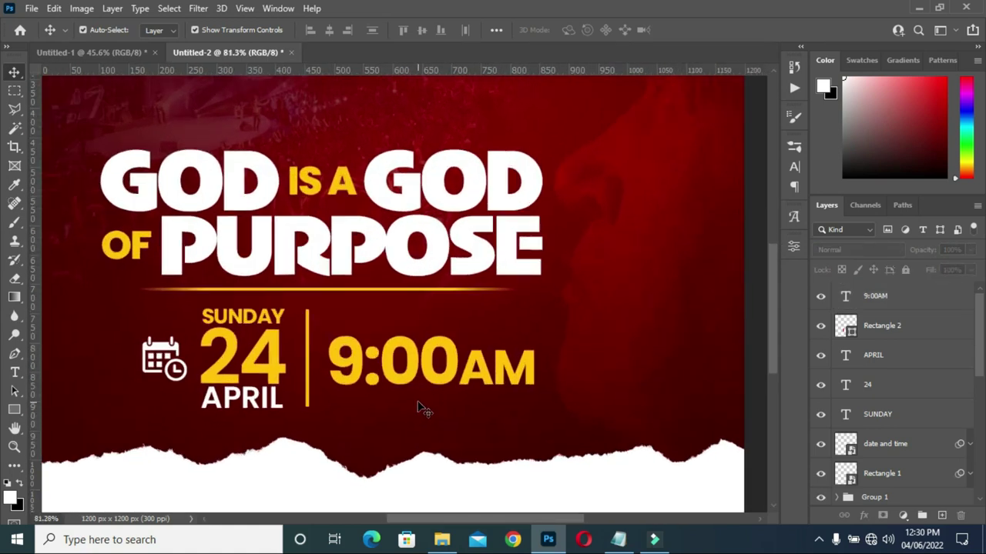
pyautogui.moveTo(771, 337); pyautogui.dragTo(772, 384)
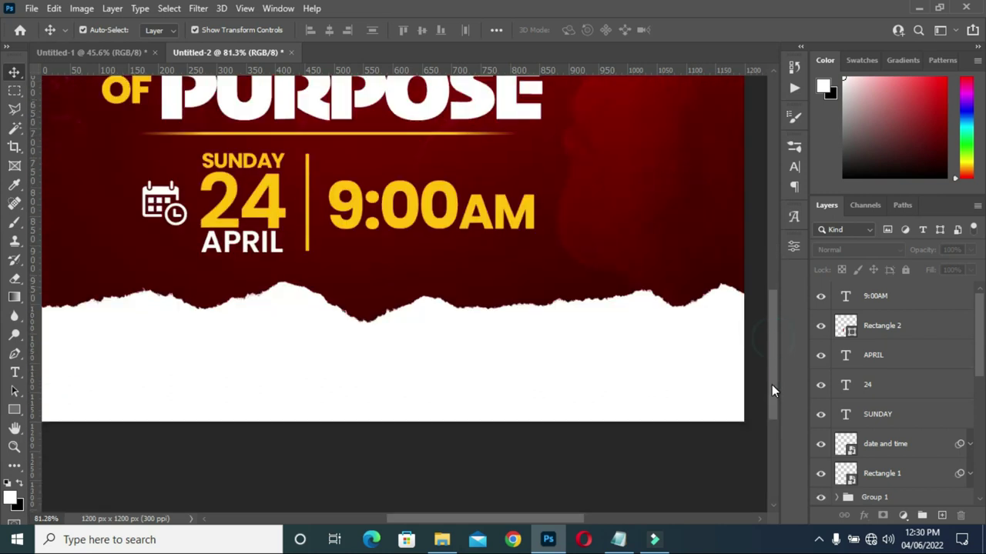
# Copy the church name and address lines from the event notes in Notepad.
pyautogui.click(619, 539)
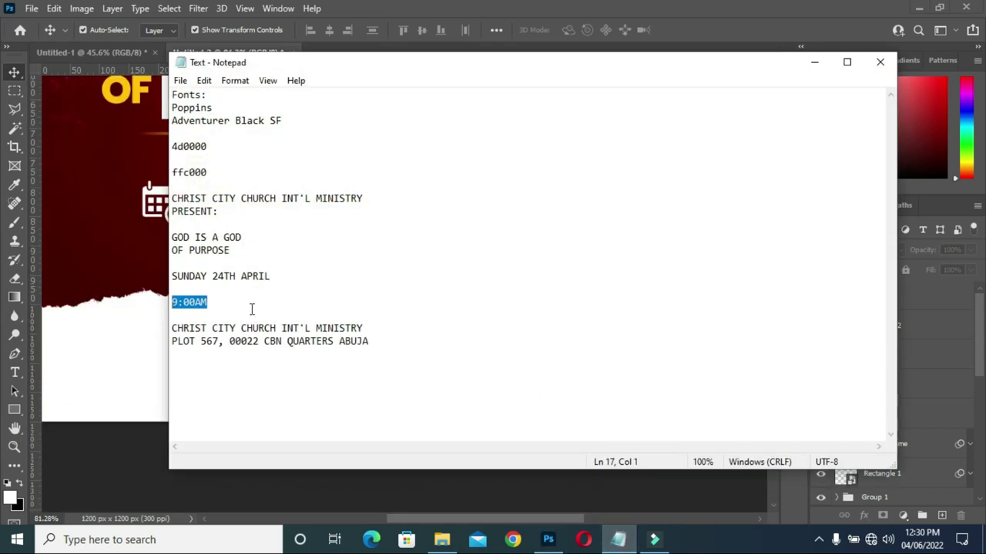
pyautogui.moveTo(171, 331); pyautogui.dragTo(374, 342)
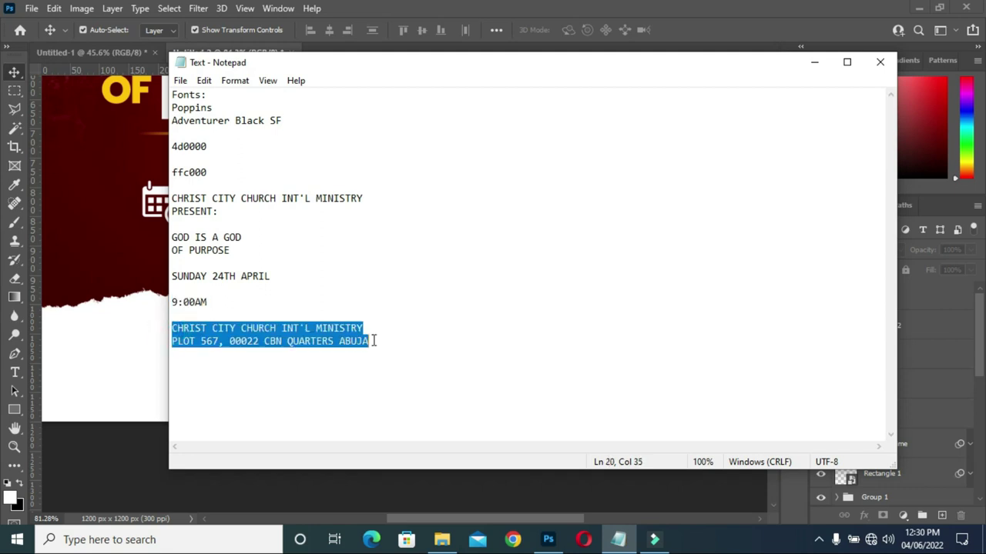
pyautogui.rightClick(359, 333)
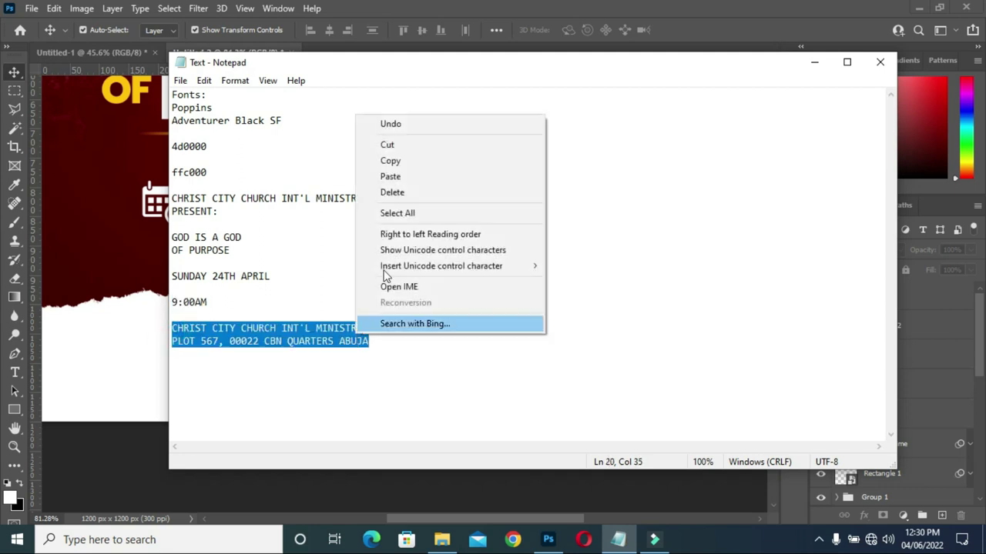
pyautogui.click(402, 161)
pyautogui.click(813, 62)
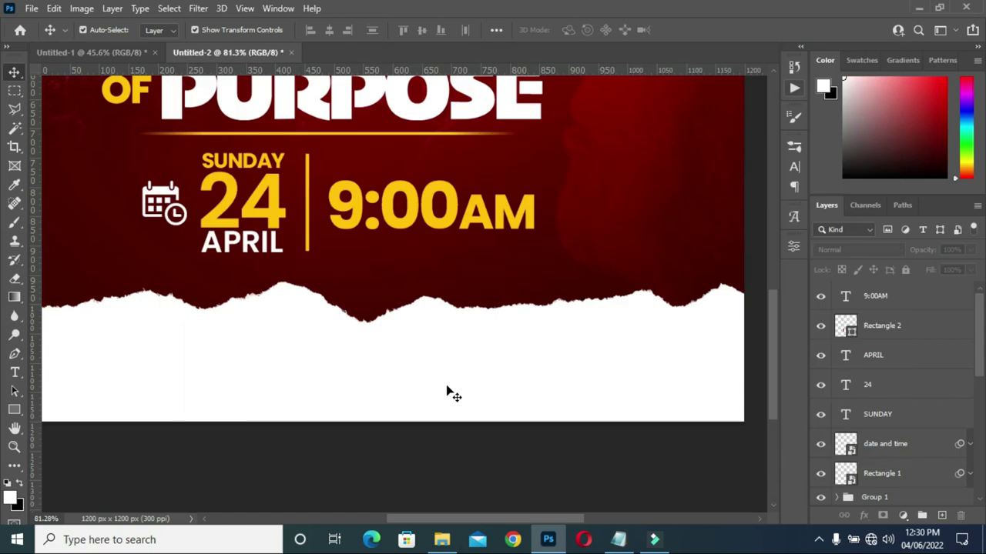
# Drag google-location-icon-16 onto the flyer, shrink it, and set it on the bottom-left white strip.
pyautogui.click(442, 539)
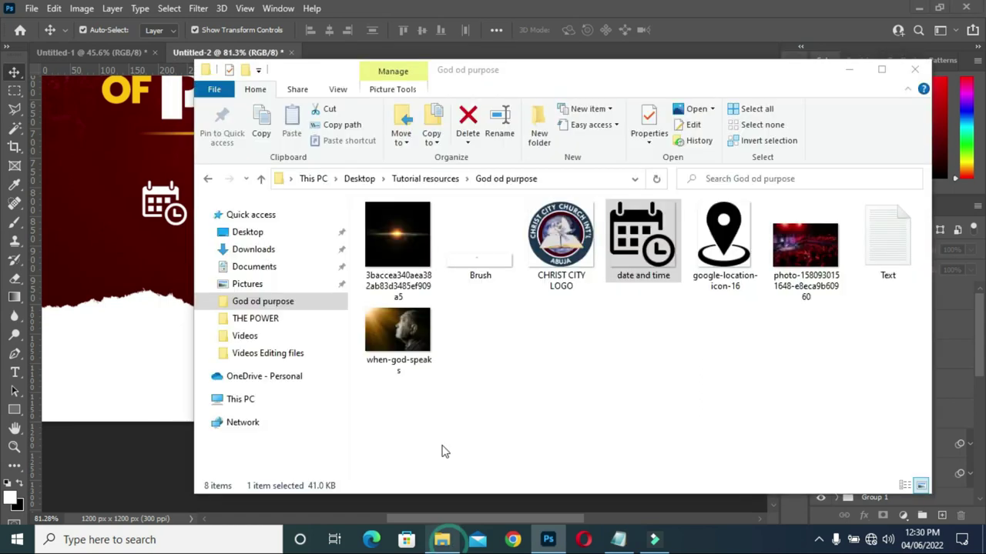
pyautogui.click(724, 239)
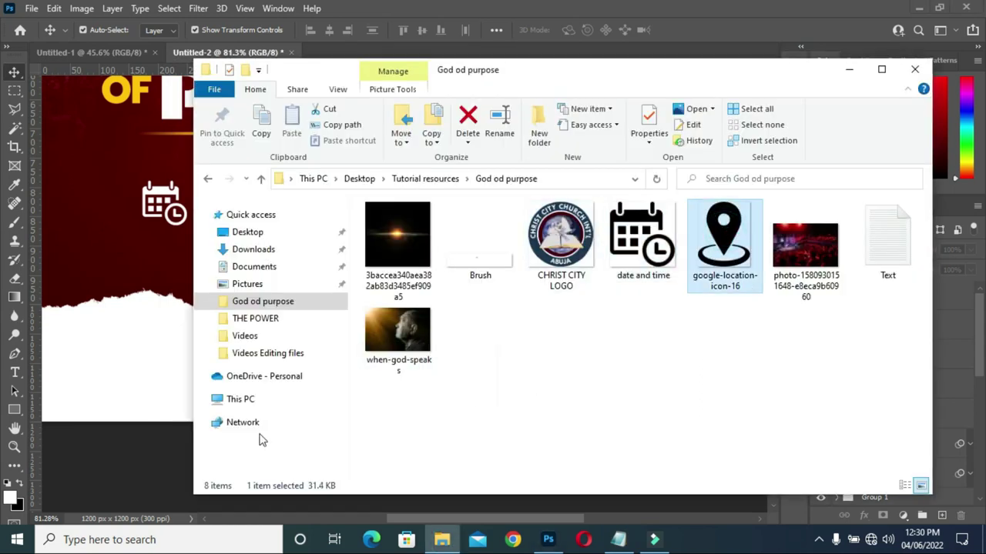
pyautogui.moveTo(170, 462); pyautogui.dragTo(390, 335)
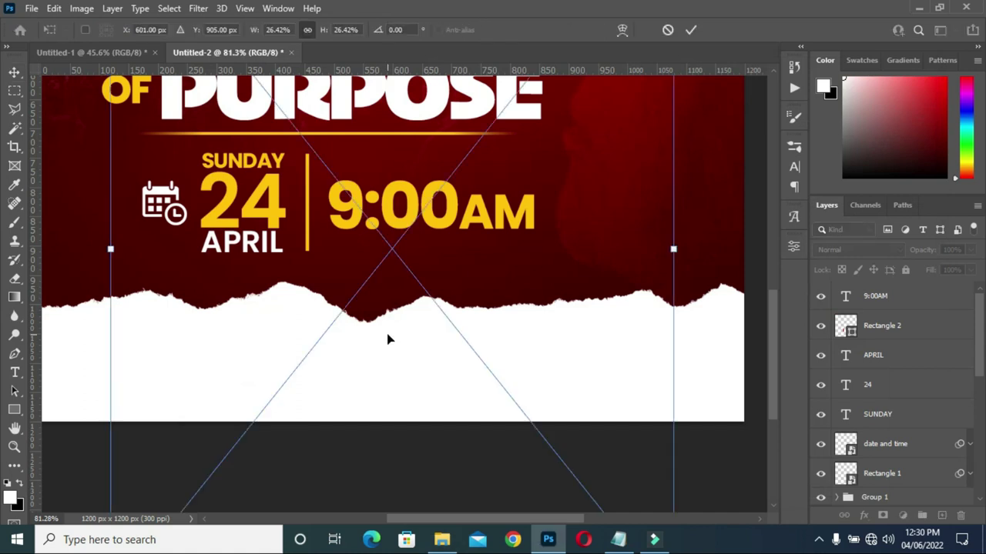
pyautogui.moveTo(671, 248); pyautogui.dragTo(196, 339)
pyautogui.moveTo(141, 244); pyautogui.dragTo(184, 352)
pyautogui.moveTo(156, 308); pyautogui.dragTo(163, 360)
pyautogui.click(689, 29)
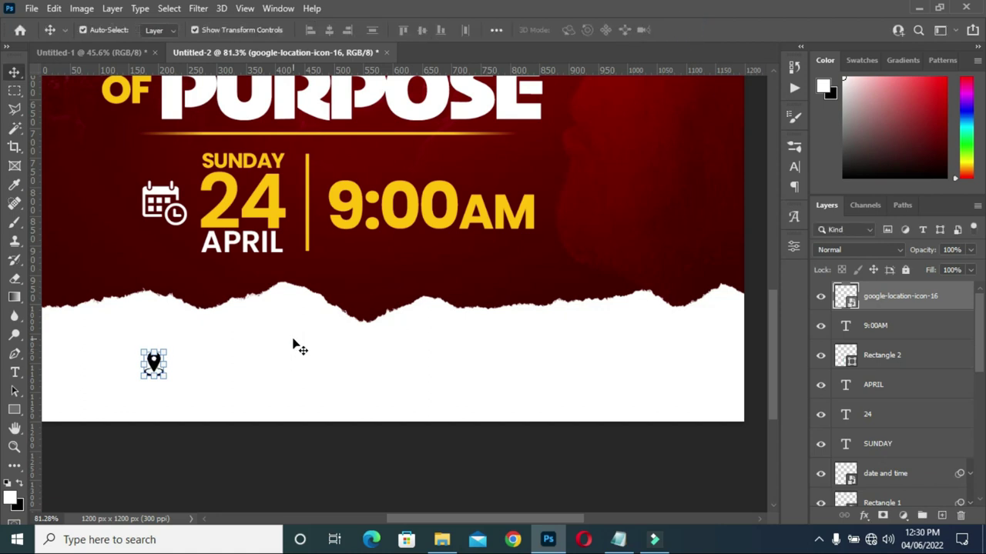
# Add a smaller black (000000) text layer beside the pin with the pasted church name and address.
pyautogui.press('t')
pyautogui.click(193, 361)
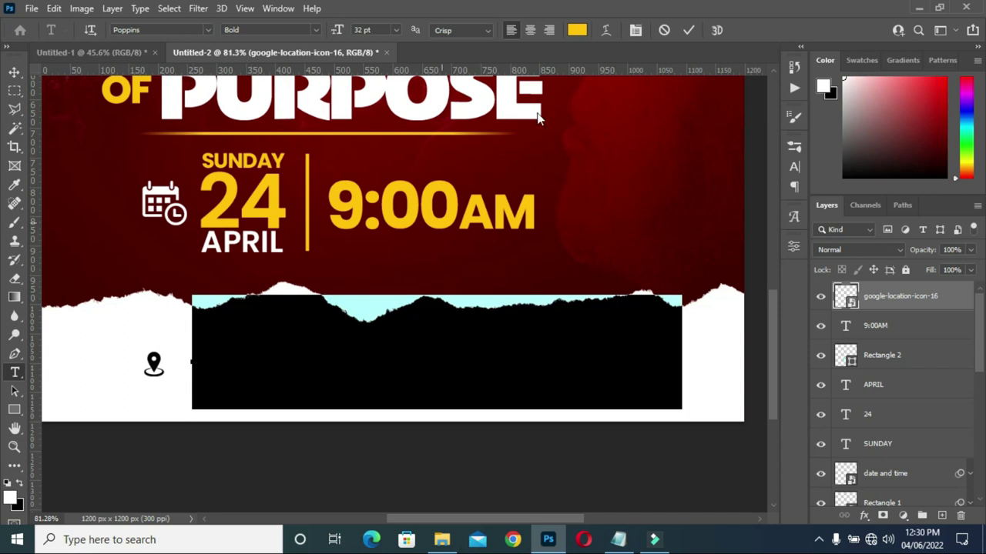
pyautogui.click(575, 31)
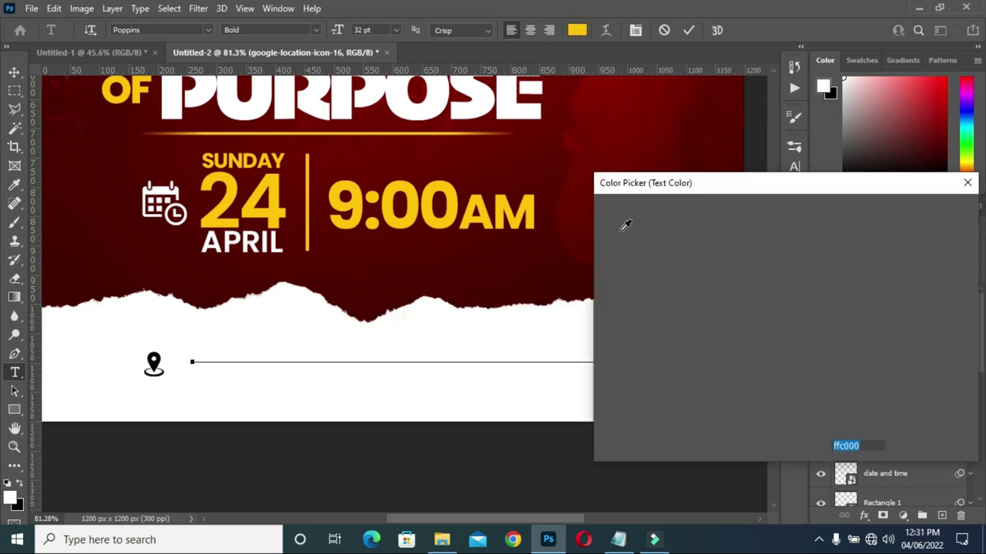
pyautogui.write('000000')
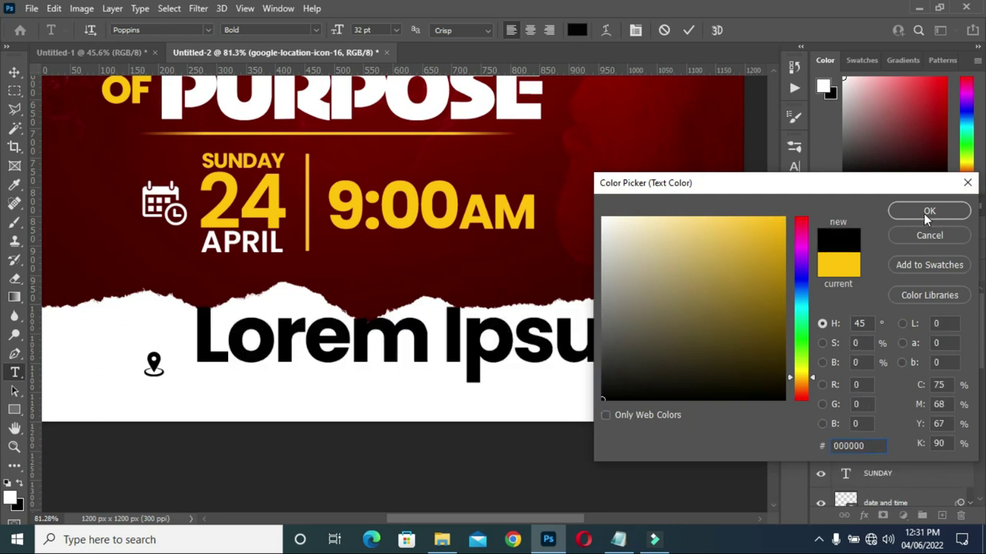
pyautogui.click(928, 212)
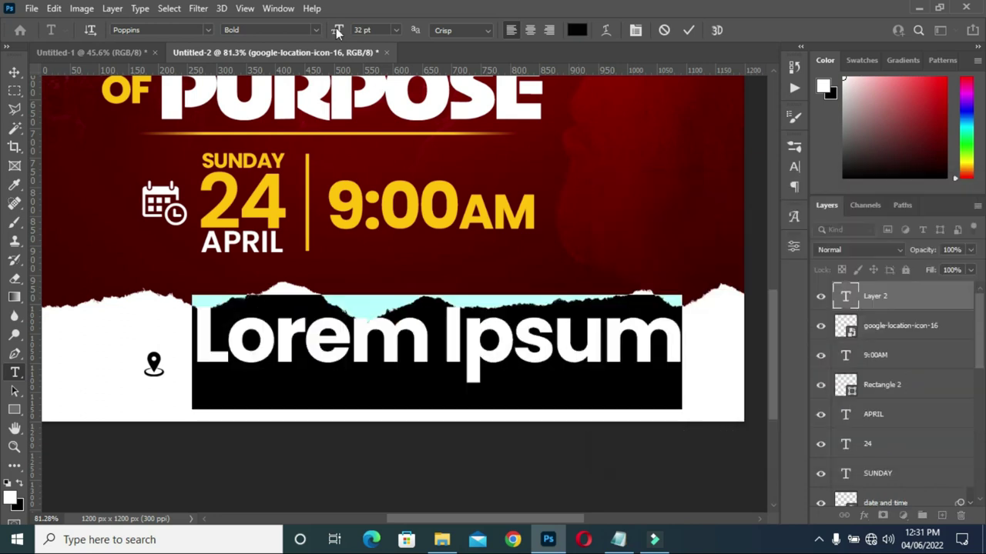
pyautogui.moveTo(337, 30); pyautogui.dragTo(327, 30)
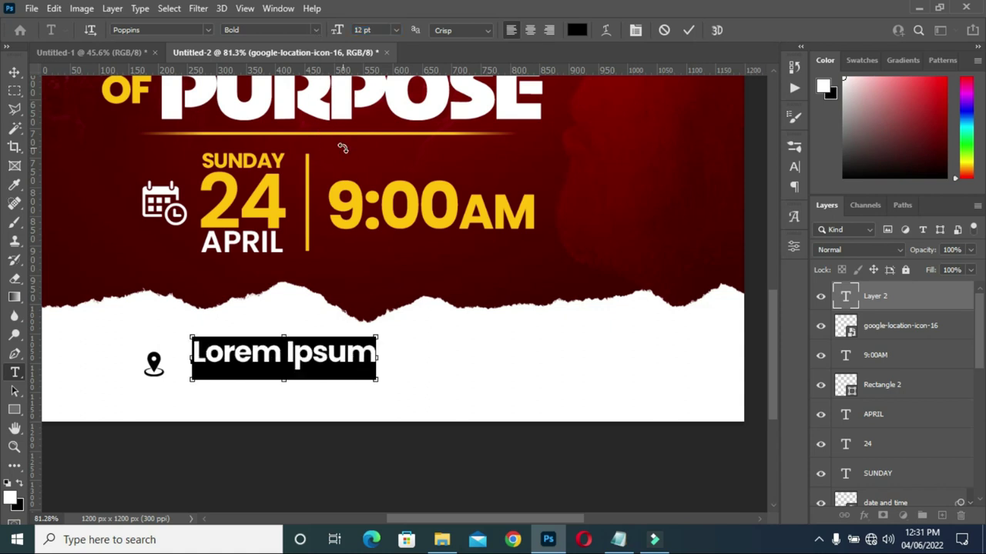
pyautogui.hotkey('ctrl', 'v')
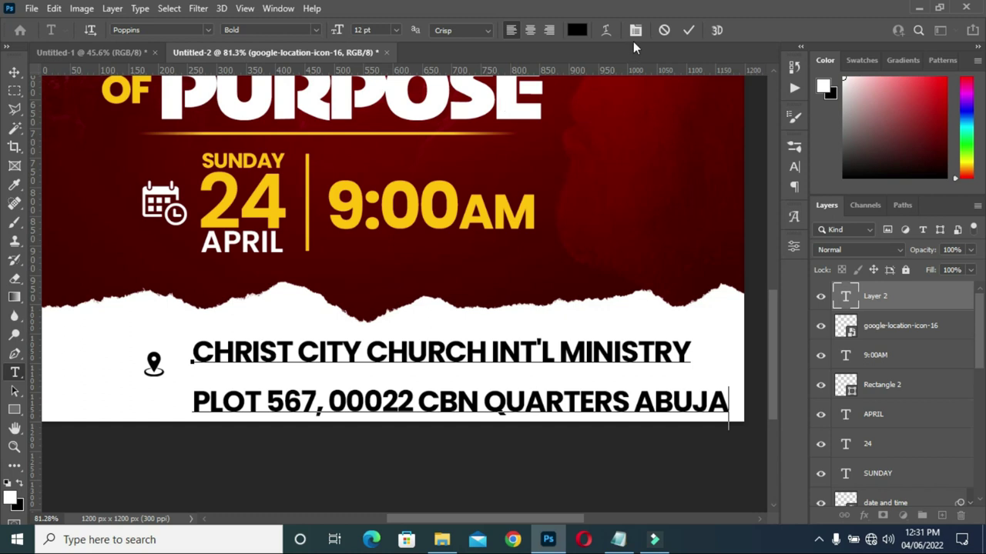
pyautogui.click(689, 30)
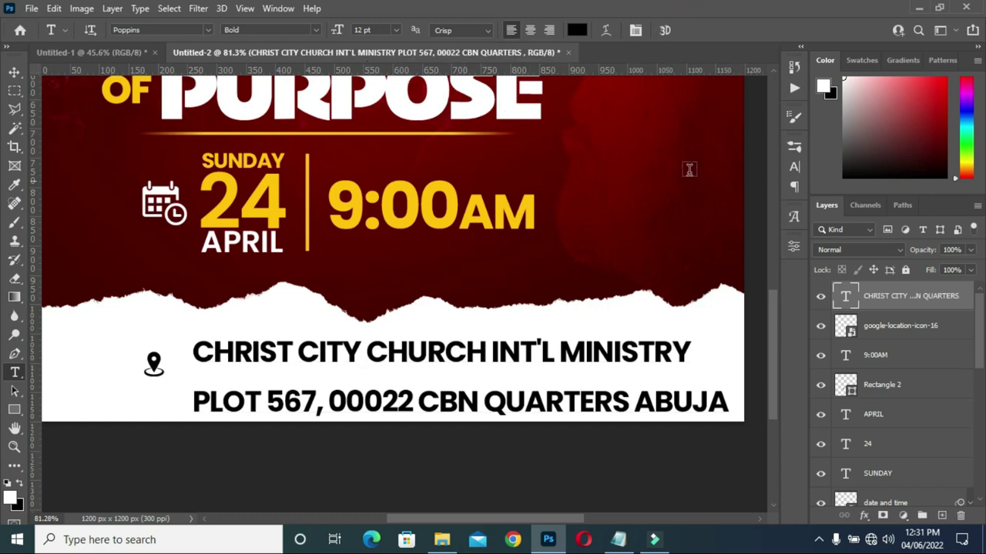
# Set the address text's letter spacing to 0 and line spacing to 14 pt.
pyautogui.click(794, 166)
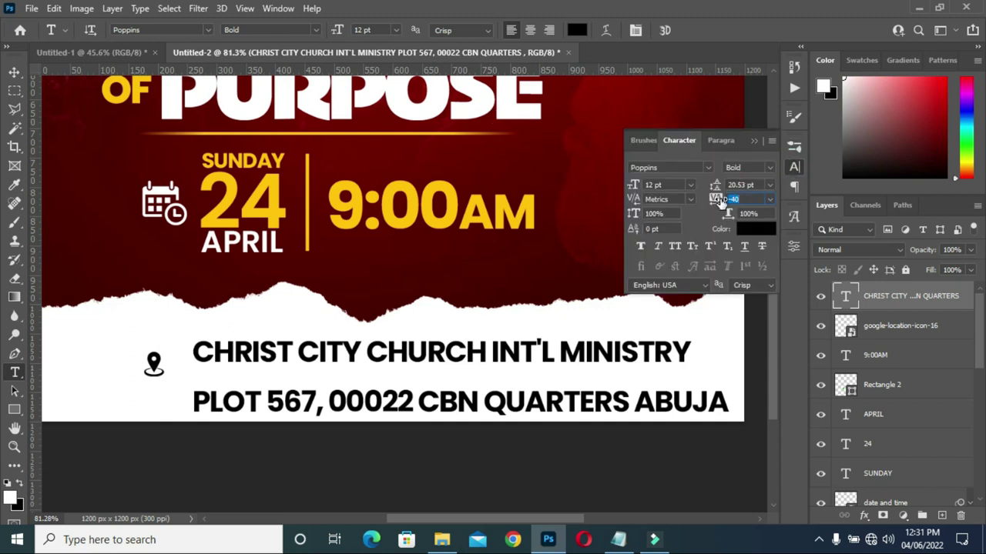
pyautogui.click(716, 199)
pyautogui.write('0')
pyautogui.press('Return')
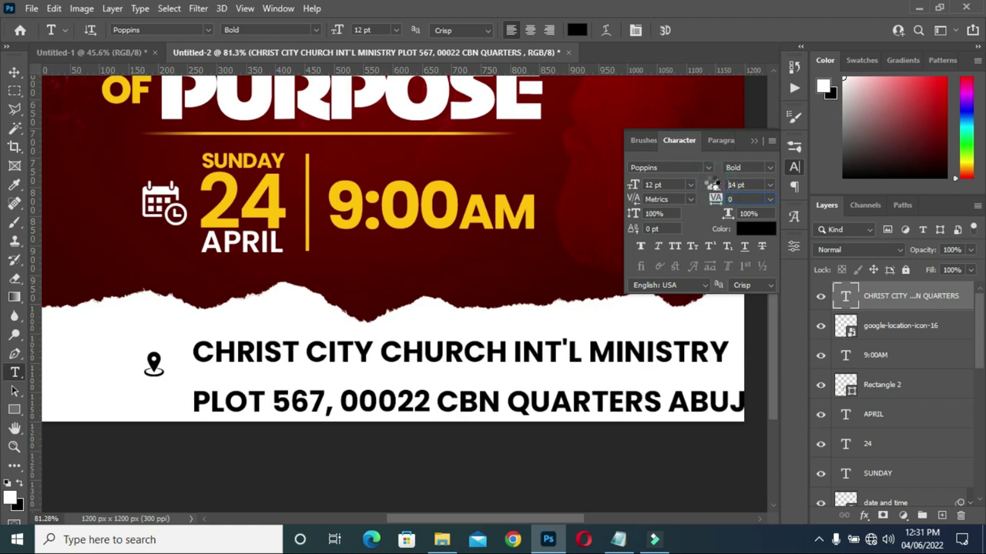
pyautogui.moveTo(716, 187); pyautogui.dragTo(712, 185)
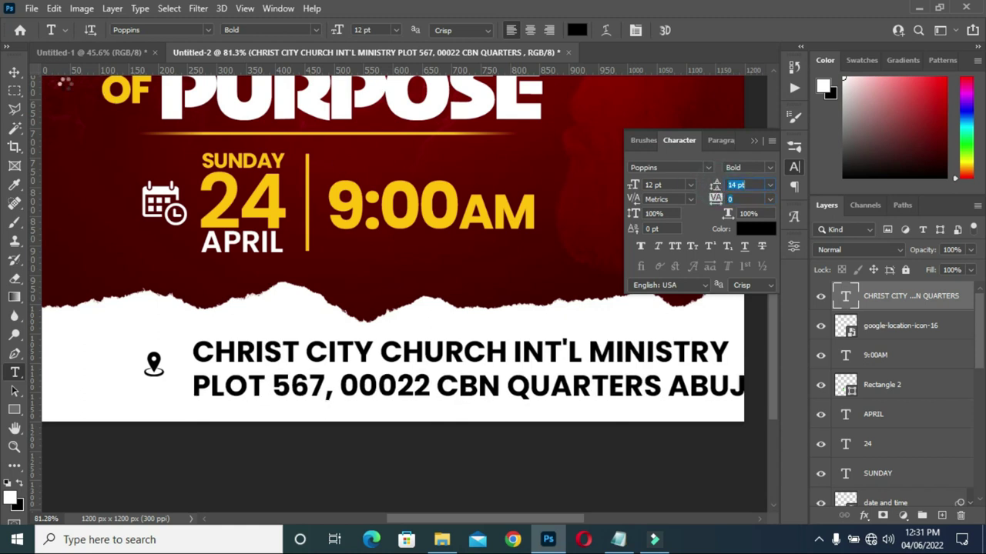
# Move the address left beside the pin, scale it to about 7.15 pt, and tighten leading to 7 pt.
pyautogui.click(14, 72)
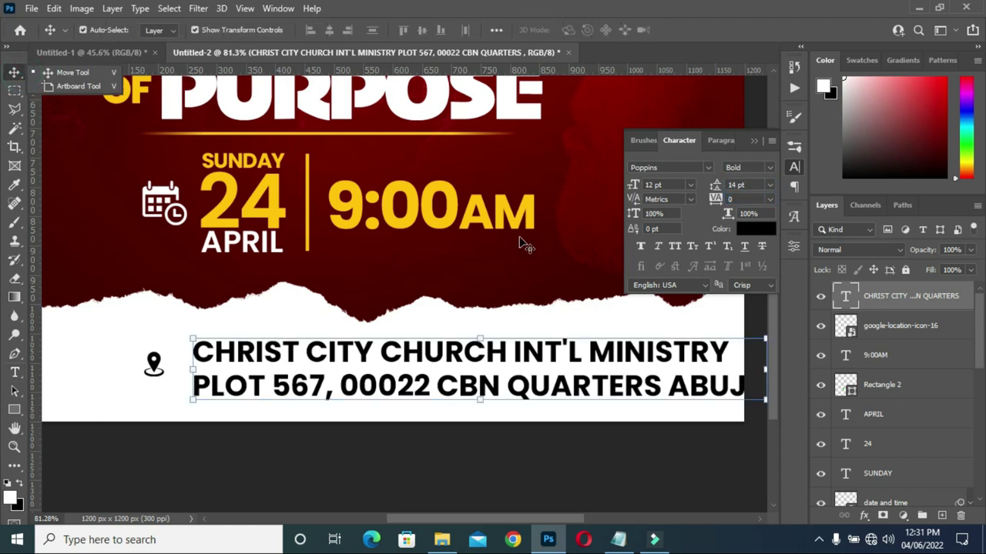
pyautogui.moveTo(761, 369); pyautogui.dragTo(665, 373)
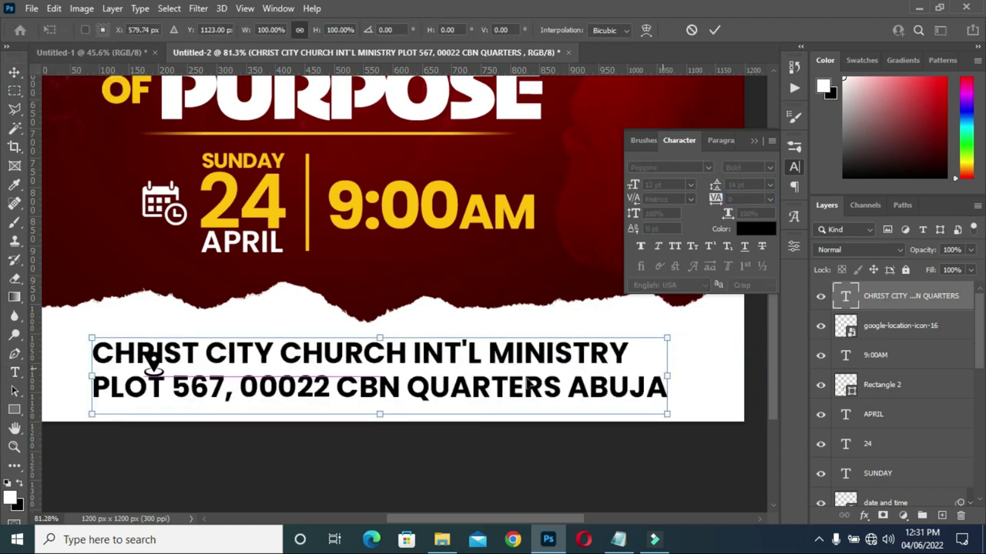
pyautogui.moveTo(380, 415); pyautogui.dragTo(353, 371)
pyautogui.moveTo(550, 396); pyautogui.dragTo(522, 390)
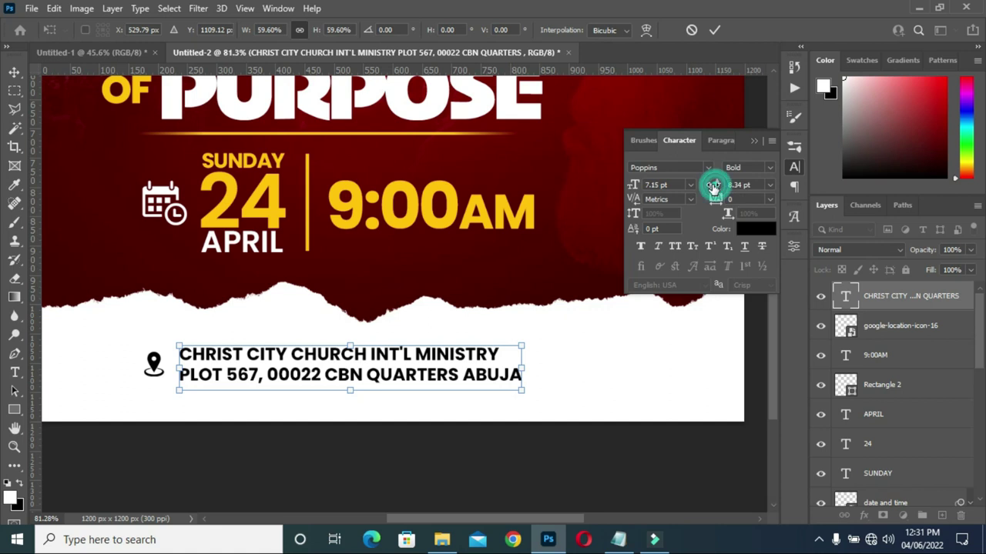
pyautogui.click(714, 30)
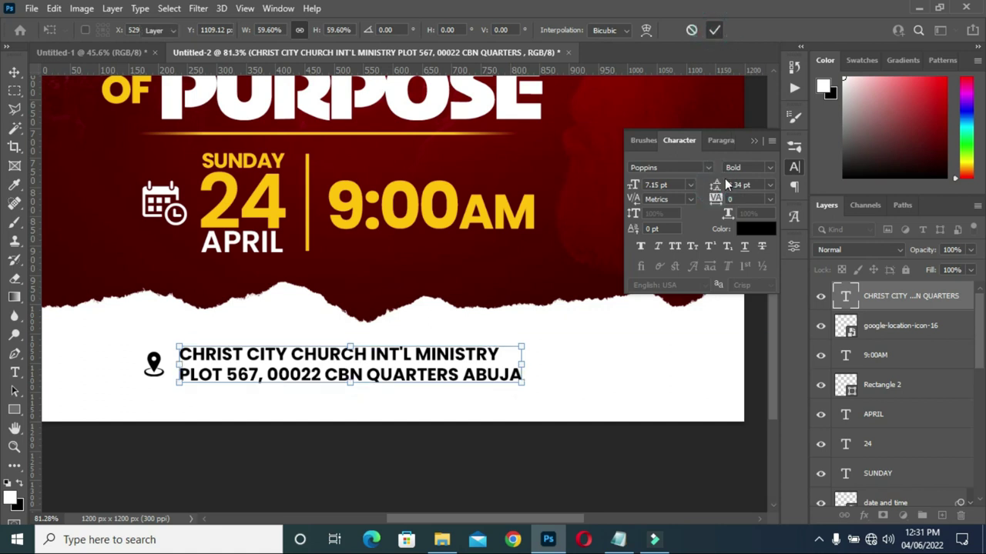
pyautogui.moveTo(724, 185); pyautogui.dragTo(719, 183)
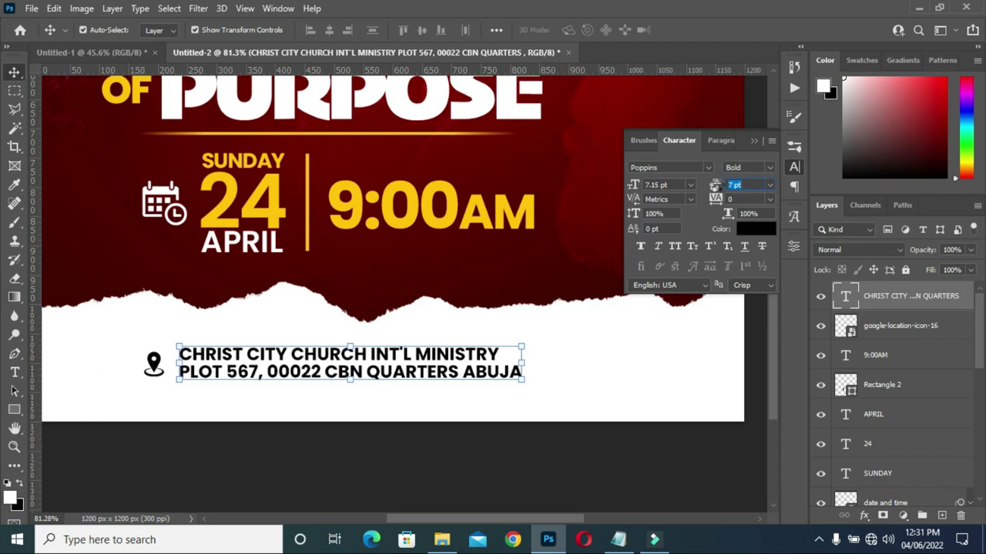
pyautogui.click(753, 140)
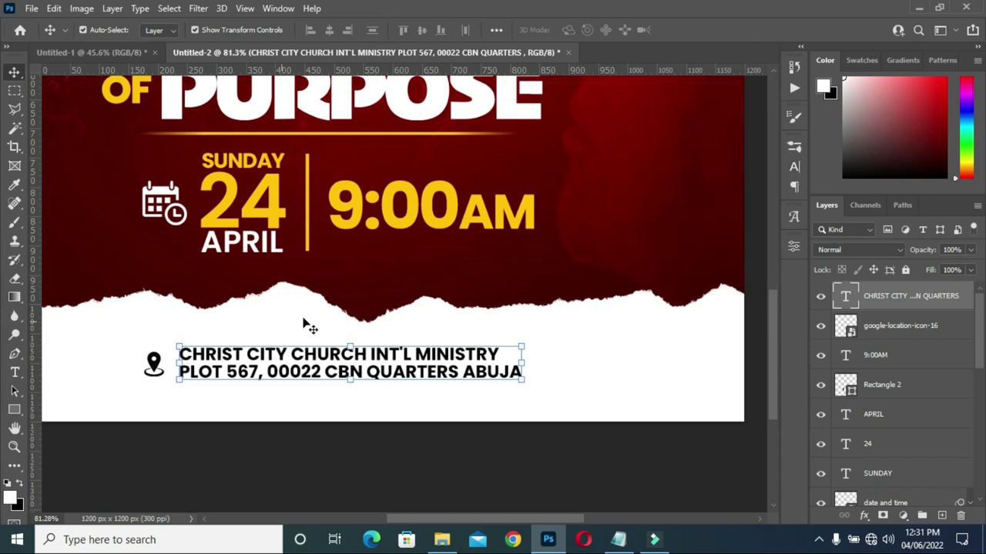
pyautogui.scroll(-3, 431, 332)
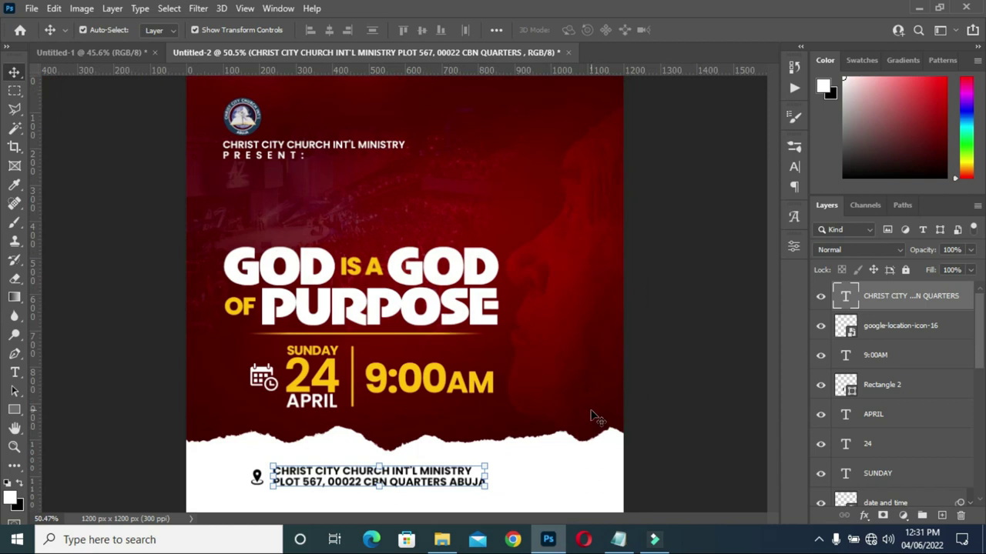
pyautogui.scroll(3, 444, 489)
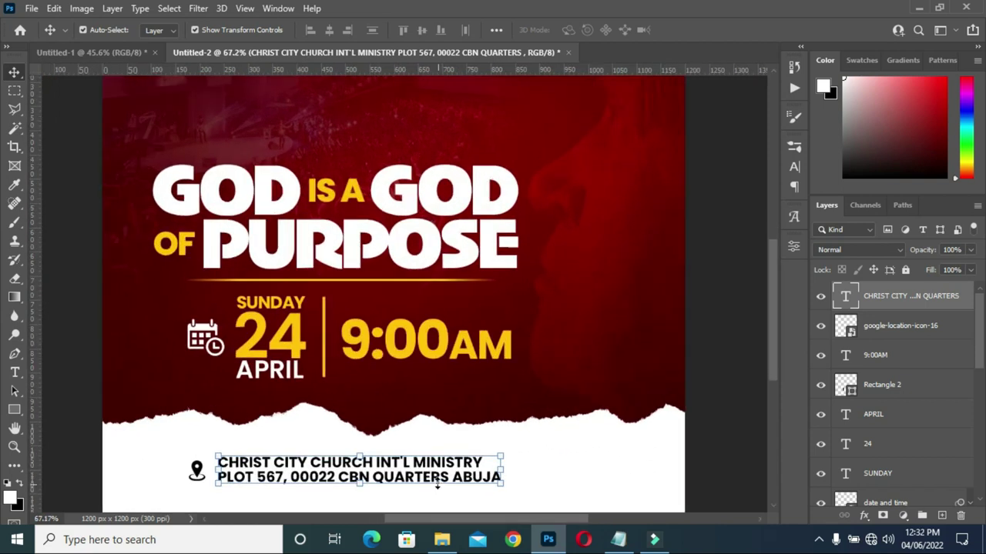
# Change the address text's Poppins weight to SemiBold.
pyautogui.press('t')
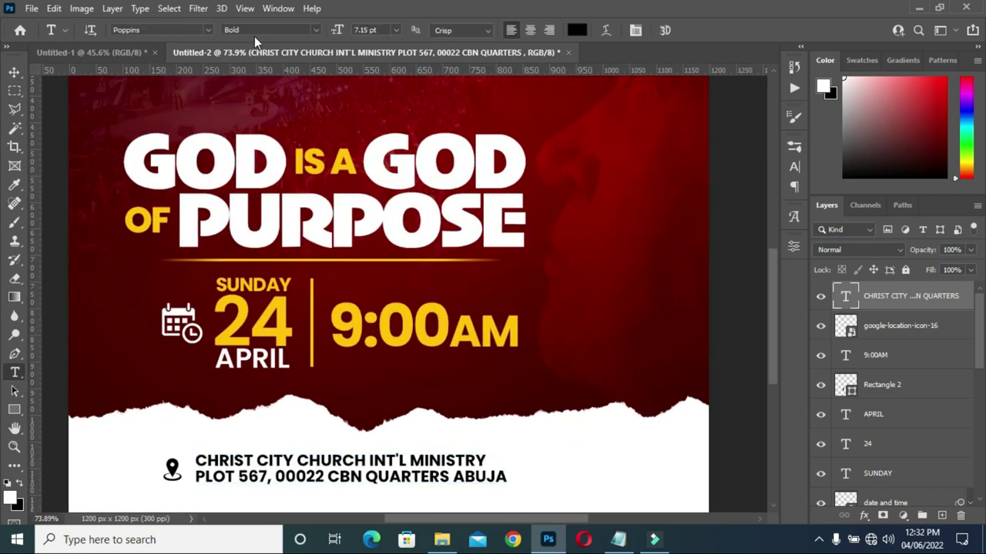
pyautogui.click(314, 29)
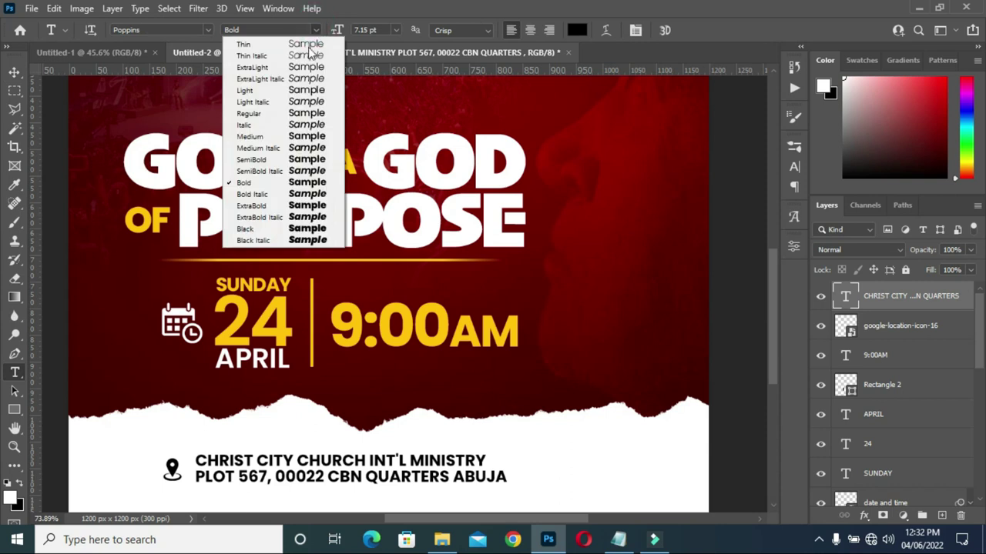
pyautogui.click(270, 160)
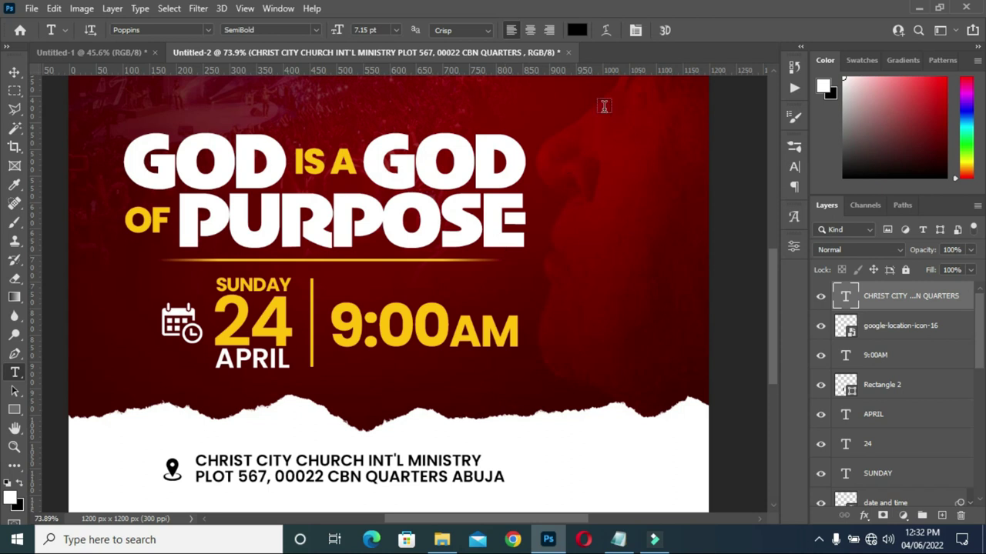
# Group the address with the location pin and centre the group horizontally on the canvas.
pyautogui.click(14, 71)
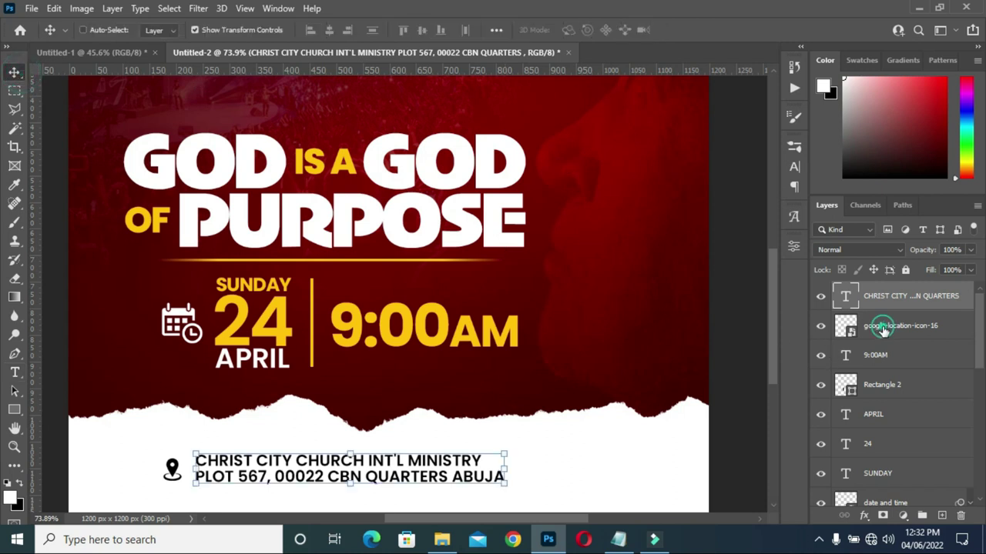
pyautogui.keyDown('shift'); pyautogui.click(882, 327); pyautogui.keyUp('shift')
pyautogui.hotkey('ctrl', 'g')
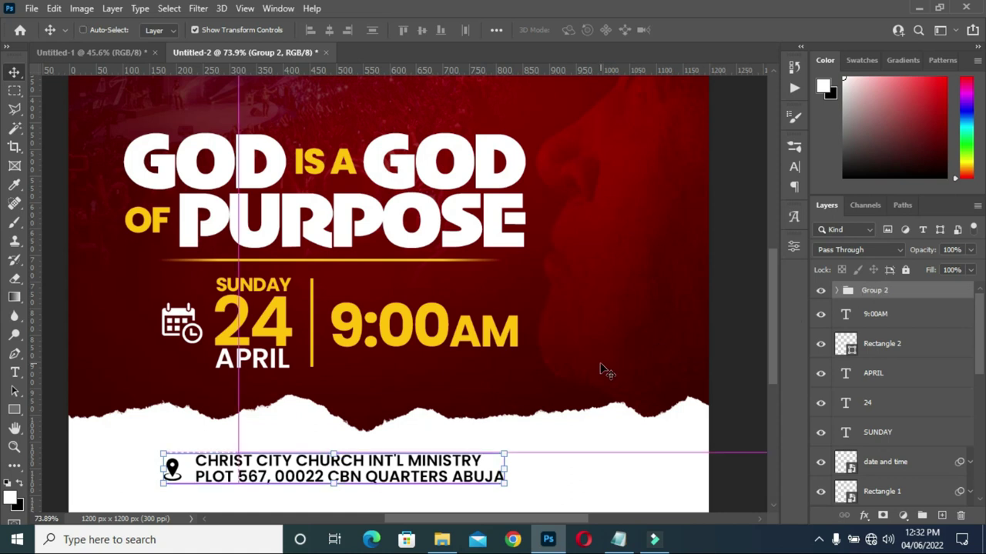
pyautogui.hotkey('ctrl', 'a')
pyautogui.click(329, 32)
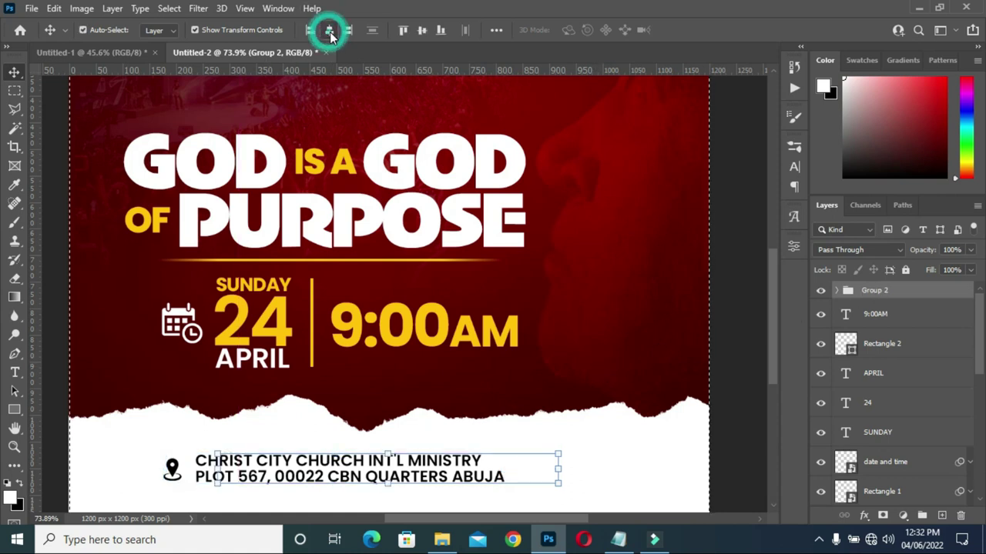
pyautogui.hotkey('ctrl', 'd')
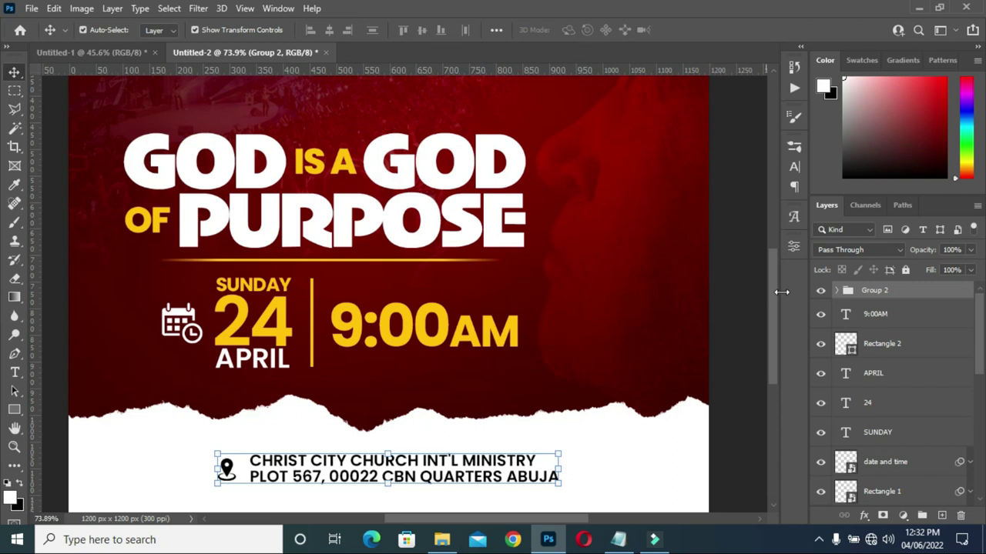
pyautogui.click(886, 316)
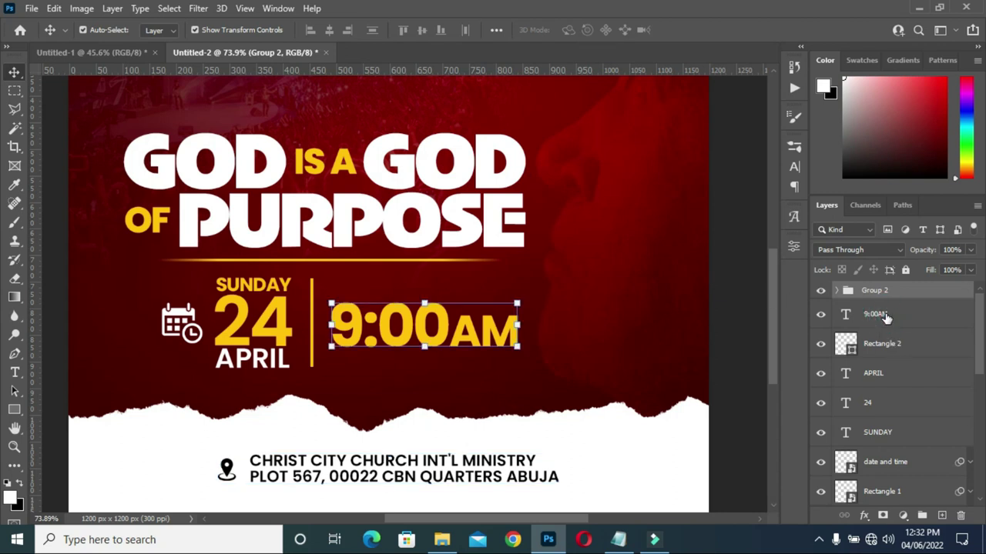
# Group the six date block layers and name the group 'Date and time'.
pyautogui.keyDown('shift'); pyautogui.click(889, 466); pyautogui.keyUp('shift')
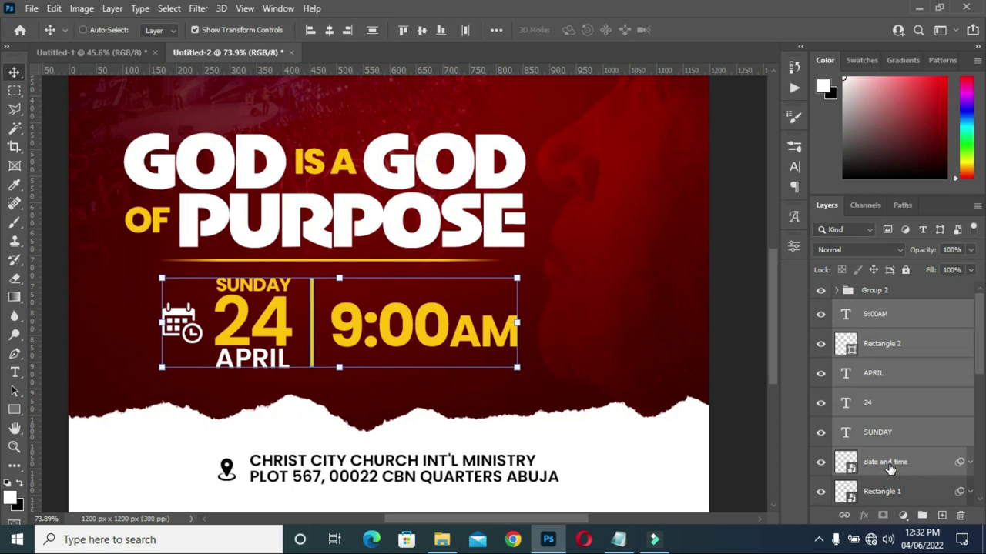
pyautogui.hotkey('ctrl', 'g')
pyautogui.doubleClick(874, 309)
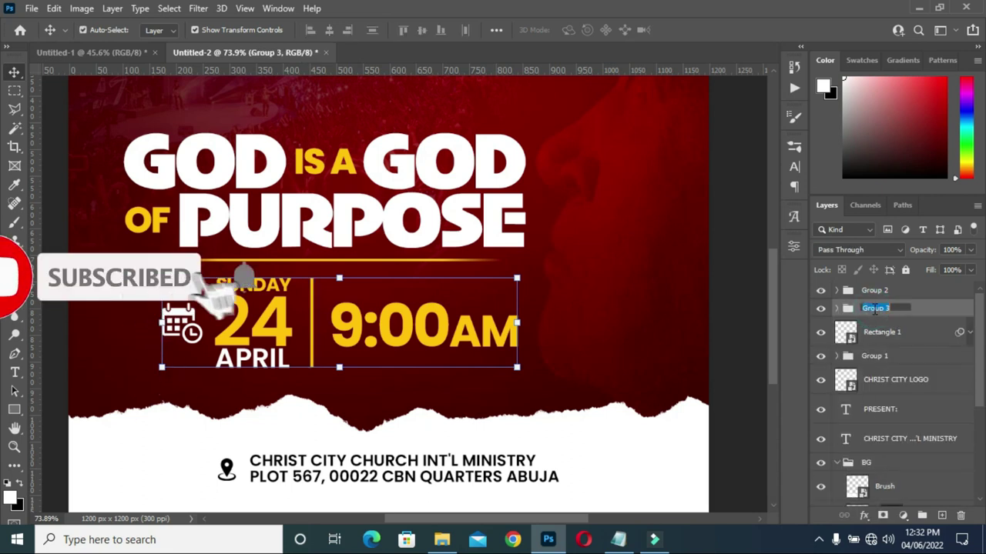
pyautogui.write('DAte')
pyautogui.press('BackSpace')
pyautogui.press('BackSpace')
pyautogui.press('BackSpace')
pyautogui.write('ate')
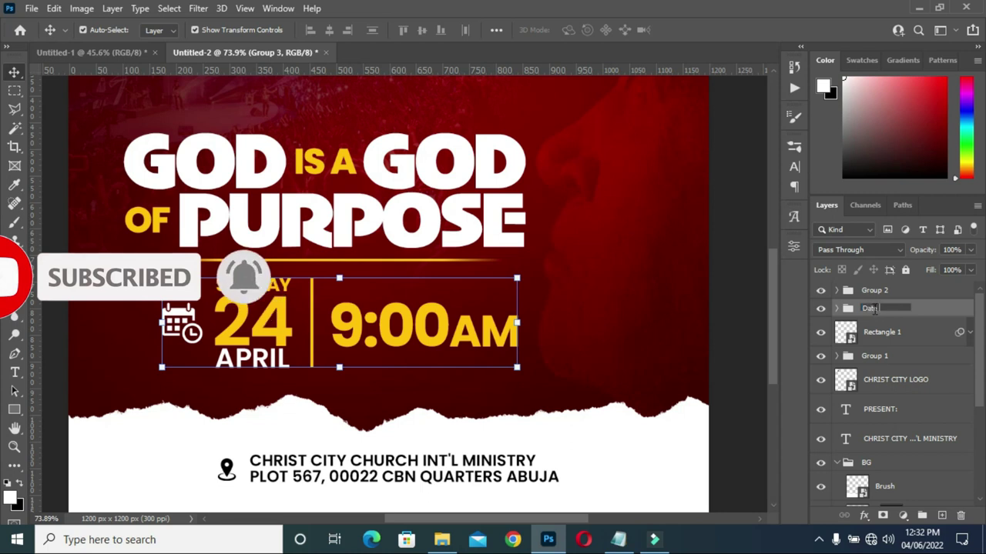
pyautogui.write(' and time')
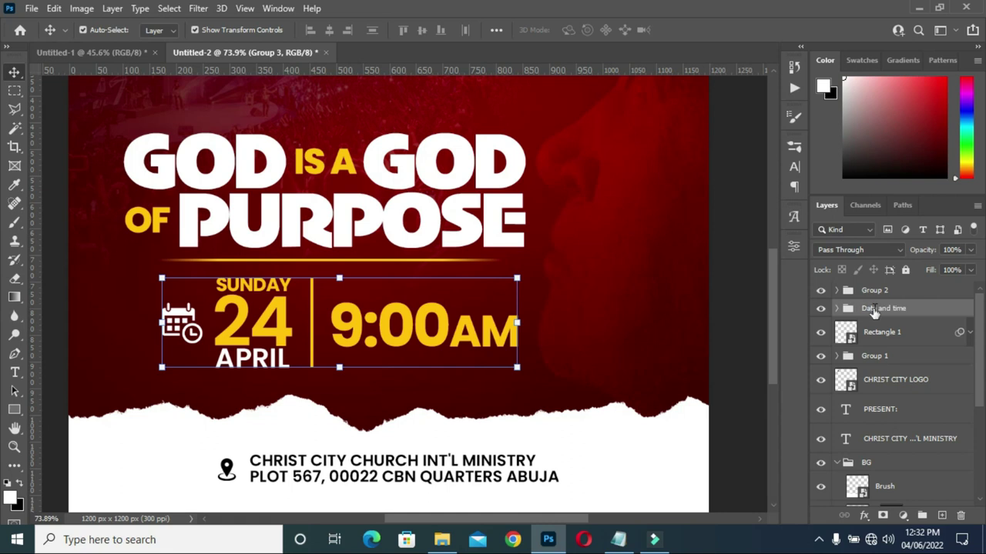
pyautogui.press('Return')
# Rename the address group 'Location' and headline group 'Text', and move Rectangle 1 into Text.
pyautogui.doubleClick(875, 291)
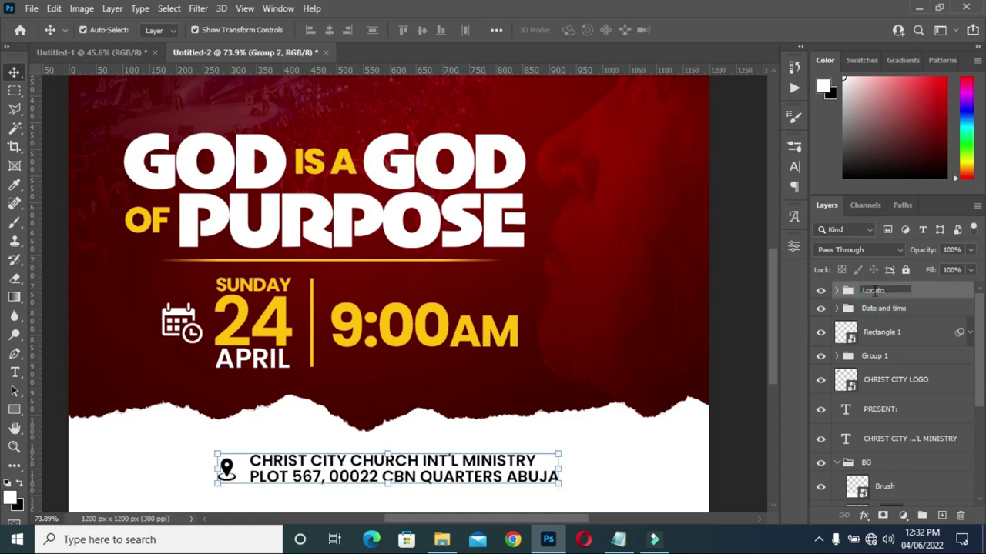
pyautogui.write('Location')
pyautogui.press('Return')
pyautogui.doubleClick(874, 355)
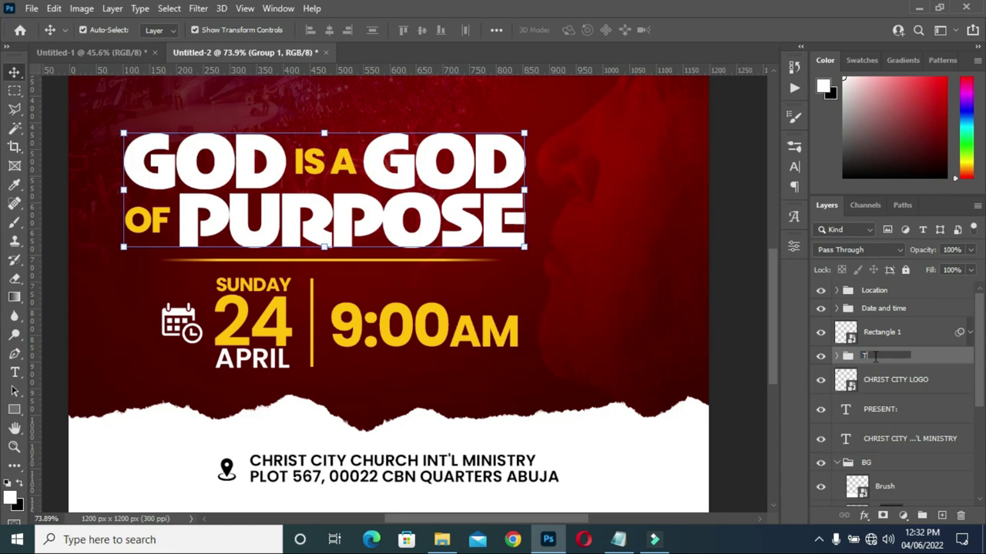
pyautogui.write('Text')
pyautogui.press('Return')
pyautogui.click(882, 333)
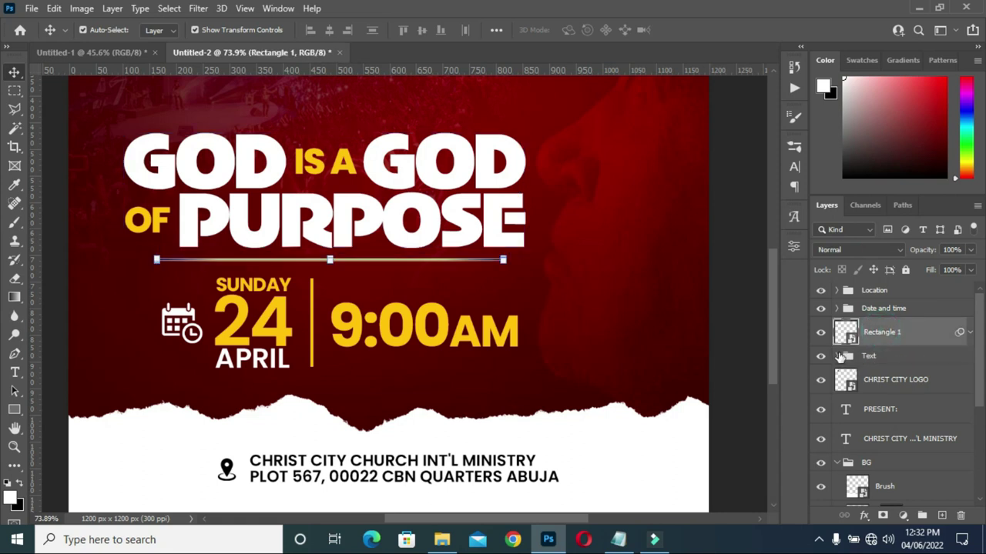
pyautogui.click(836, 356)
pyautogui.moveTo(881, 333); pyautogui.dragTo(875, 368)
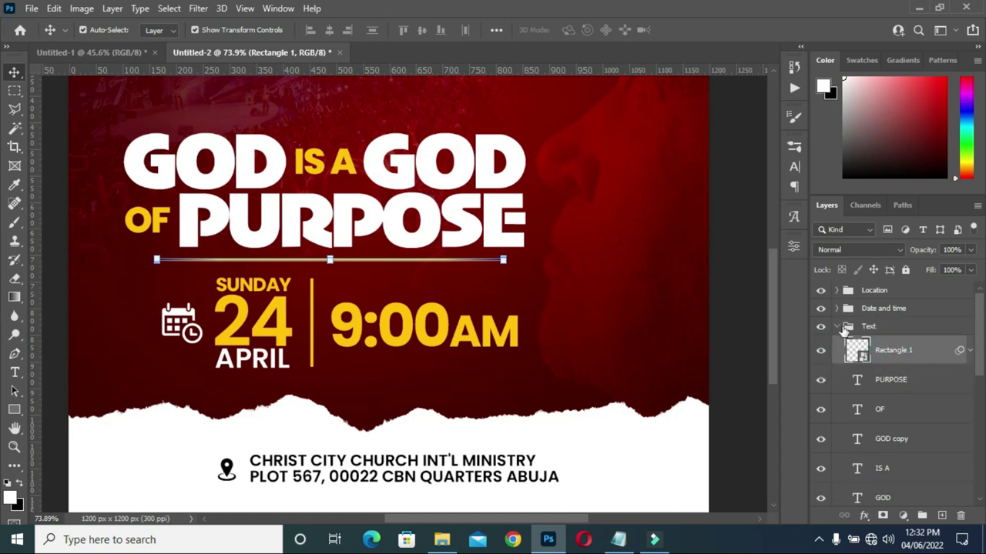
pyautogui.click(845, 329)
# Group the CHRIST CITY LOGO and church name layers as 'Church'.
pyautogui.scroll(-1, 905, 345)
pyautogui.click(878, 333)
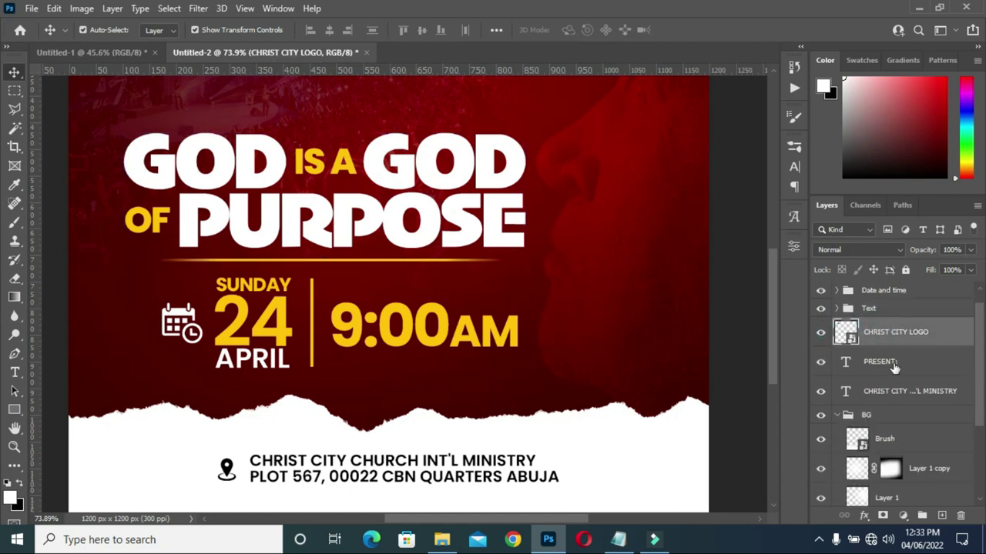
pyautogui.scroll(-1, 896, 378)
pyautogui.keyDown('shift'); pyautogui.click(891, 372); pyautogui.keyUp('shift')
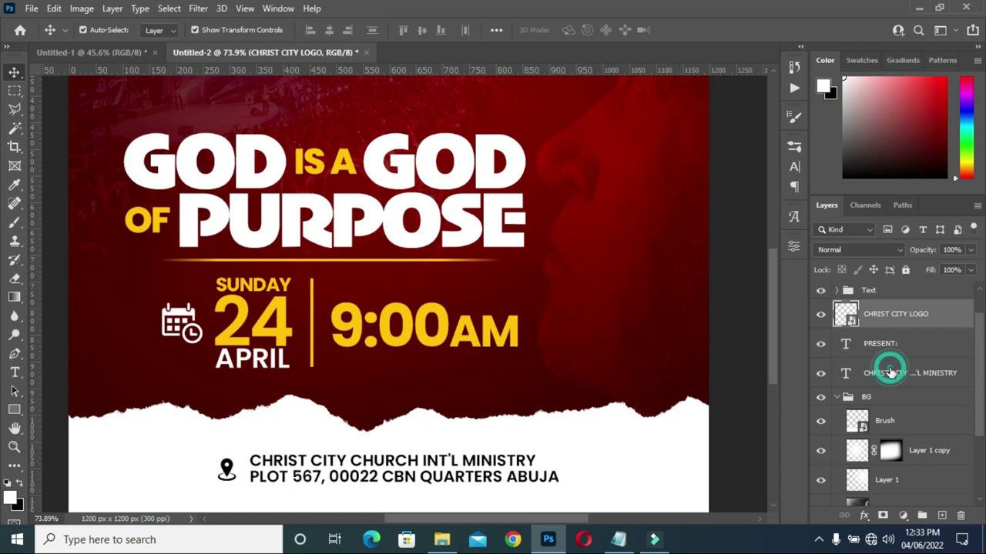
pyautogui.hotkey('ctrl', 'g')
pyautogui.doubleClick(875, 309)
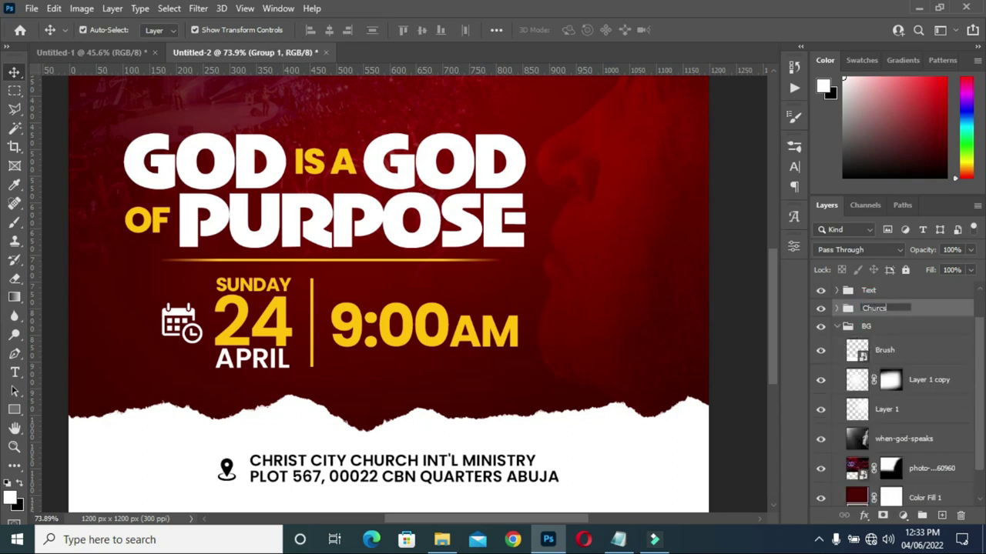
pyautogui.write('Church')
pyautogui.press('Return')
pyautogui.click(838, 326)
# Nudge the headline Text group up slightly.
pyautogui.scroll(-4, 457, 345)
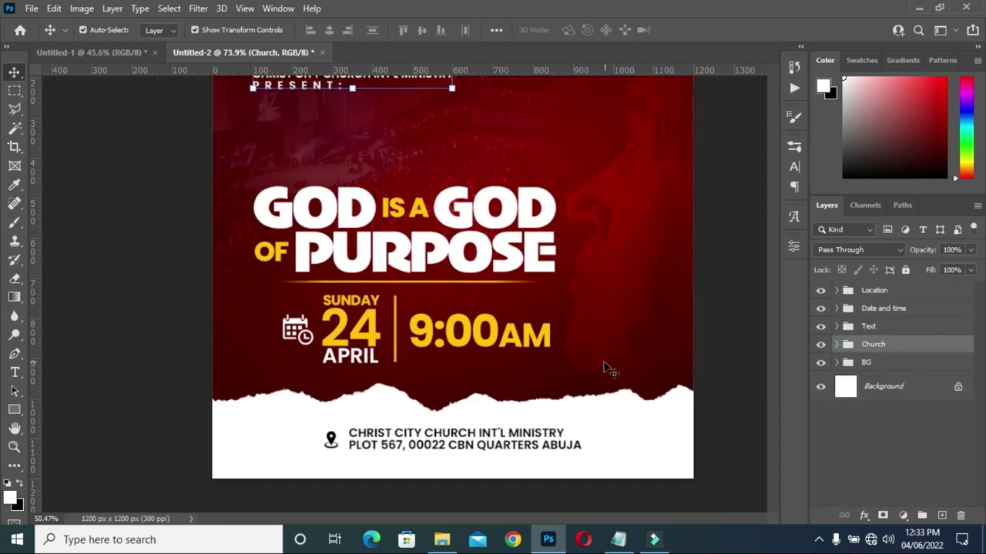
pyautogui.click(651, 295)
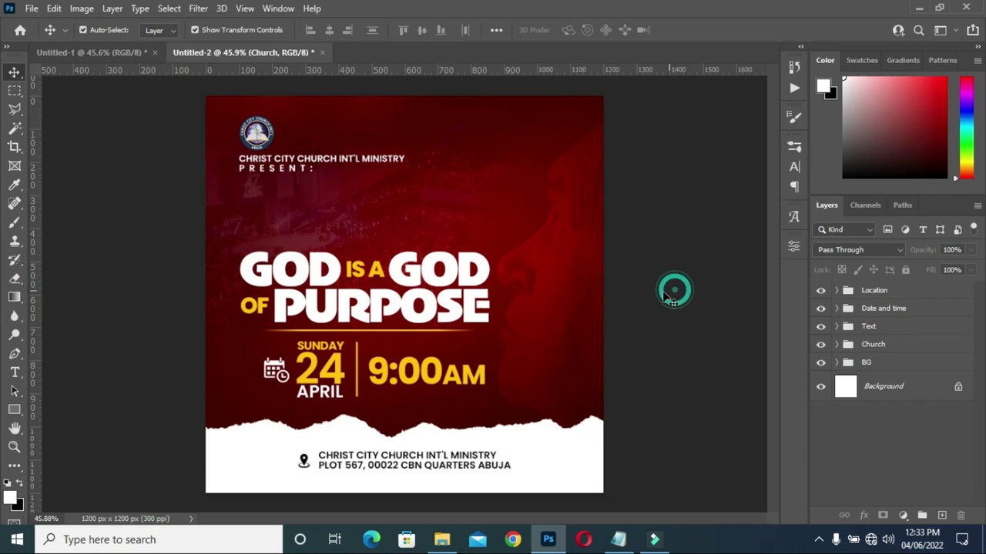
pyautogui.scroll(-2, 337, 277)
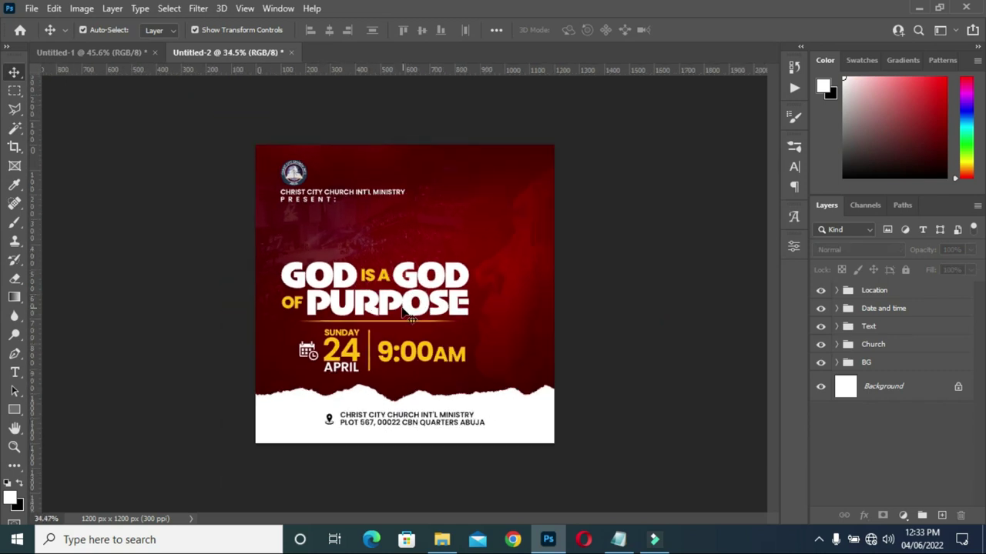
pyautogui.scroll(1, 394, 322)
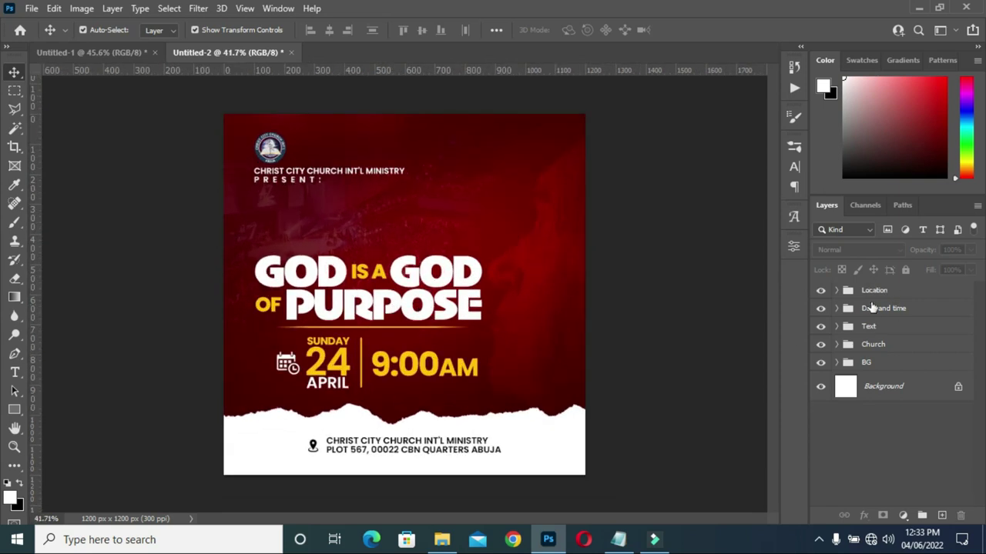
pyautogui.click(873, 329)
pyautogui.press('Up')
pyautogui.press('Up')
pyautogui.press('Up')
pyautogui.press('Up')
pyautogui.press('Up')
pyautogui.press('Up')
pyautogui.press('Up')
pyautogui.press('Up')
pyautogui.press('Up')
pyautogui.press('Up')
pyautogui.press('Up')
pyautogui.press('Up')
pyautogui.press('Up')
pyautogui.press('Up')
pyautogui.press('Up')
pyautogui.press('Up')
pyautogui.press('Up')
pyautogui.press('Up')
pyautogui.press('Up')
pyautogui.press('Up')
pyautogui.press('Up')
pyautogui.press('Up')
pyautogui.press('Up')
pyautogui.press('Up')
pyautogui.press('Up')
pyautogui.press('Up')
pyautogui.press('Up')
pyautogui.press('Up')
pyautogui.press('Up')
pyautogui.press('Up')
pyautogui.press('Up')
pyautogui.press('Up')
pyautogui.press('Up')
pyautogui.press('Up')
pyautogui.press('Up')
pyautogui.press('Up')
pyautogui.press('Up')
pyautogui.press('Up')
pyautogui.press('Up')
pyautogui.click(681, 337)
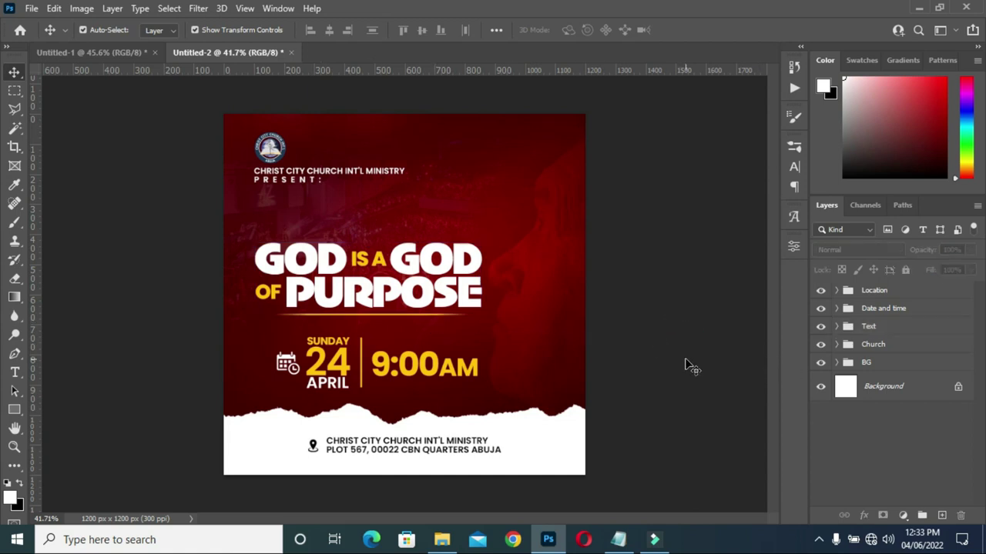
# Shift the Date and time group about 69 px left to centre it under the gold line.
pyautogui.click(886, 309)
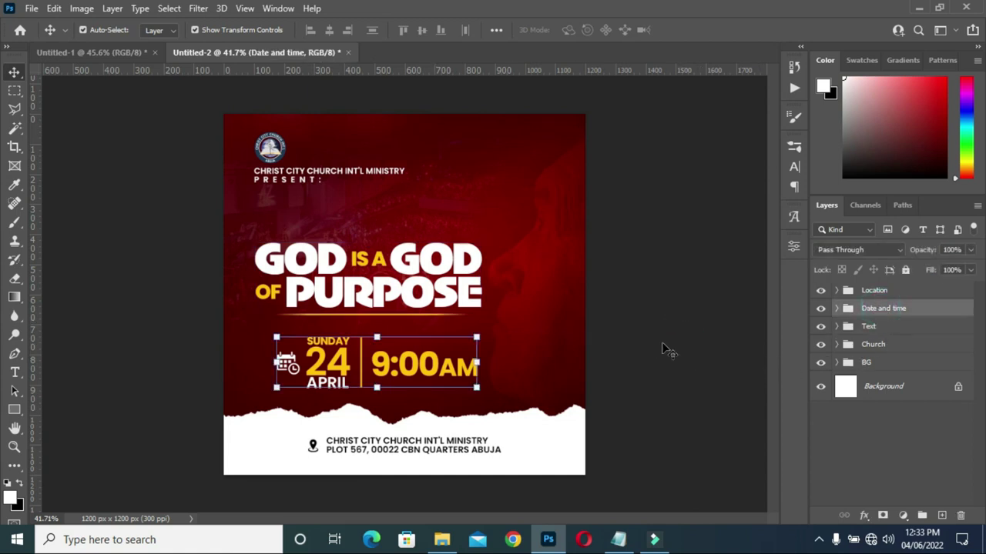
pyautogui.click(377, 389)
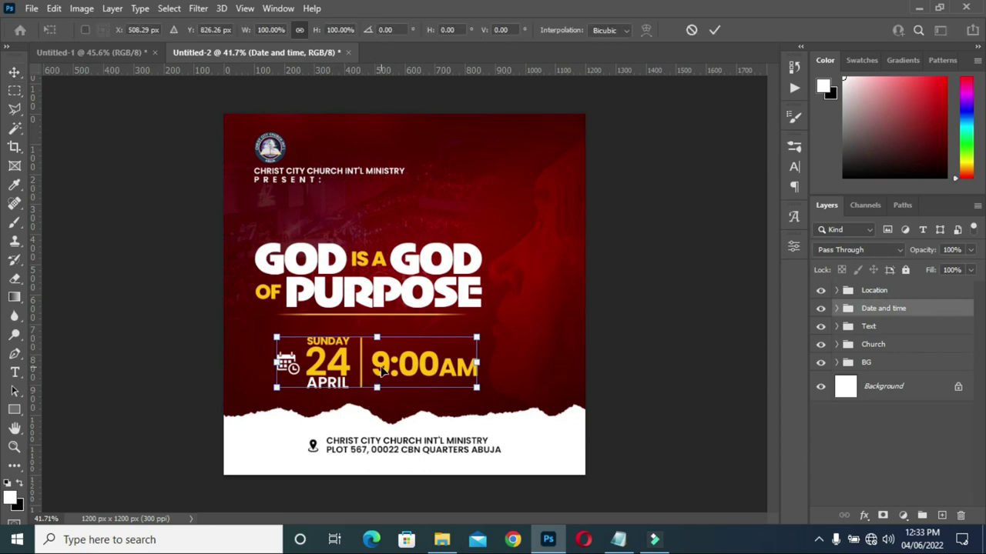
pyautogui.moveTo(381, 368); pyautogui.dragTo(362, 370)
pyautogui.click(714, 30)
pyautogui.click(696, 192)
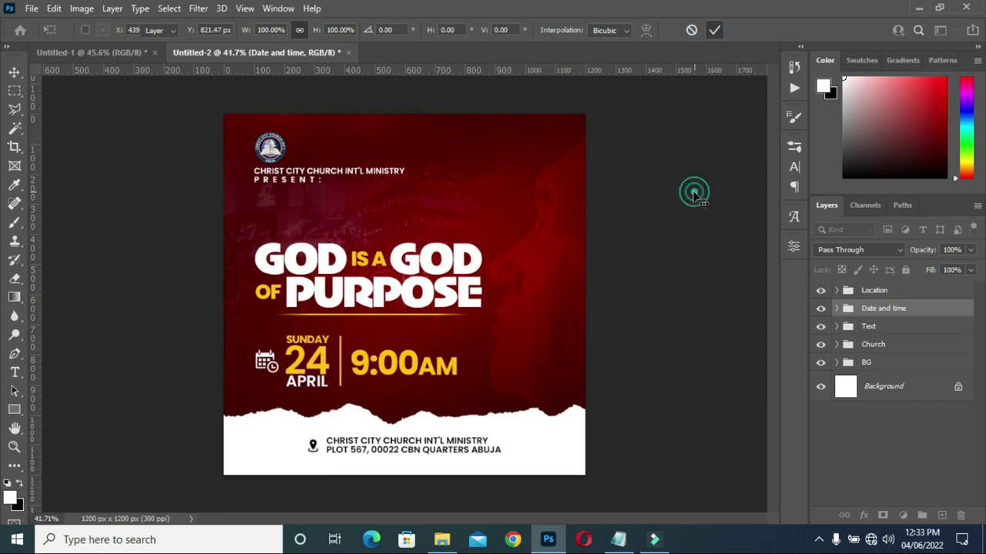
pyautogui.hotkey('ctrl', '0')
# Place the lens-flare image from the resources folder onto the flyer.
pyautogui.click(441, 540)
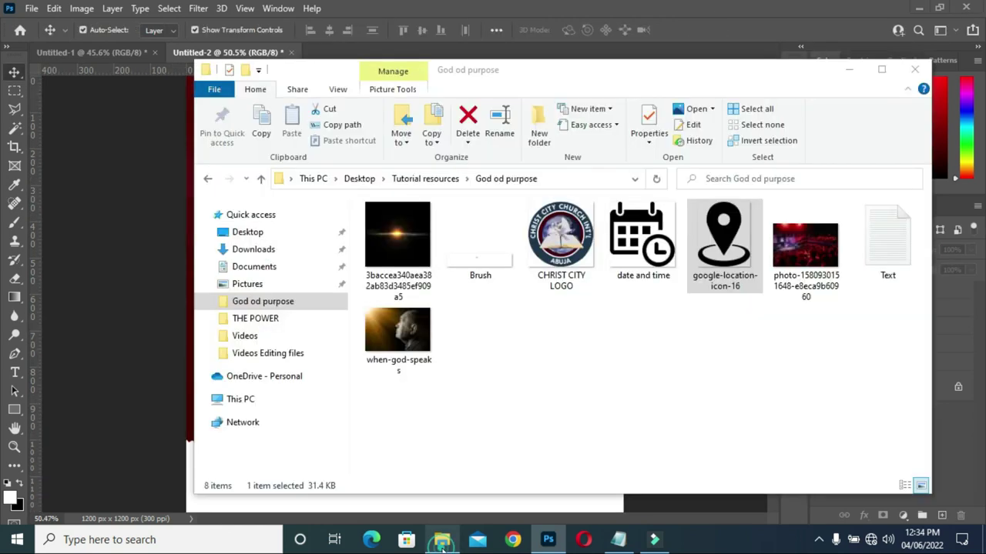
pyautogui.click(397, 250)
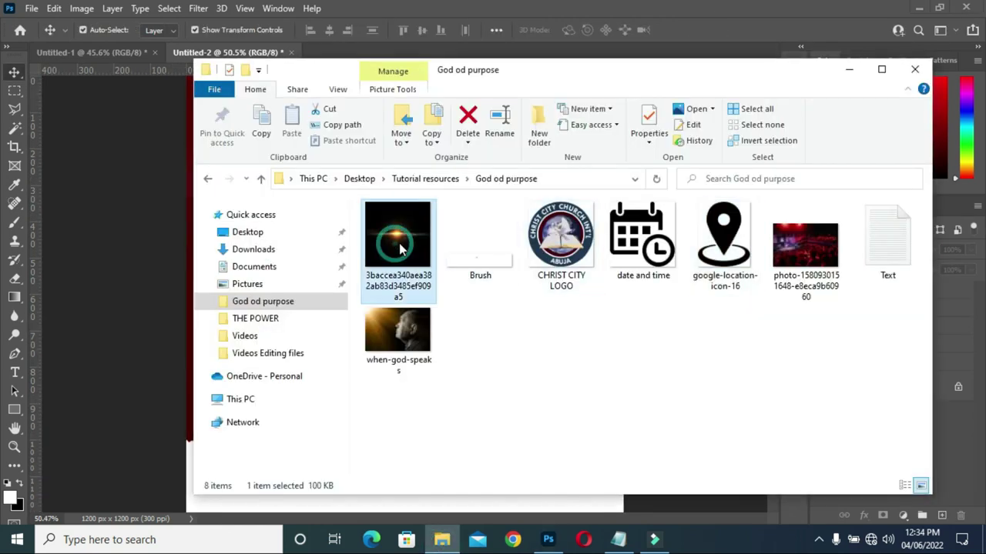
pyautogui.moveTo(285, 271); pyautogui.dragTo(379, 312)
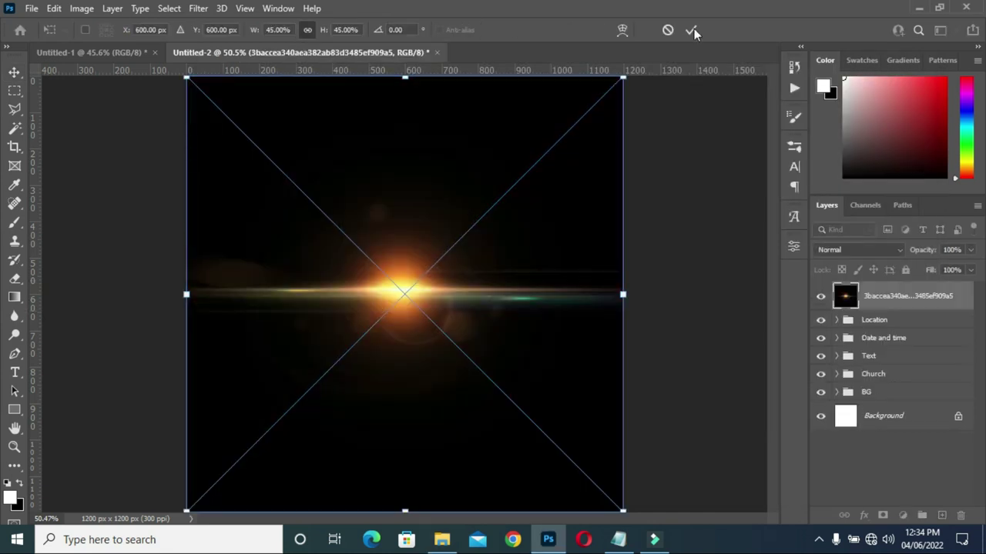
# Move the flare layer into the Text group above Rectangle 1 and rasterize it.
pyautogui.click(692, 31)
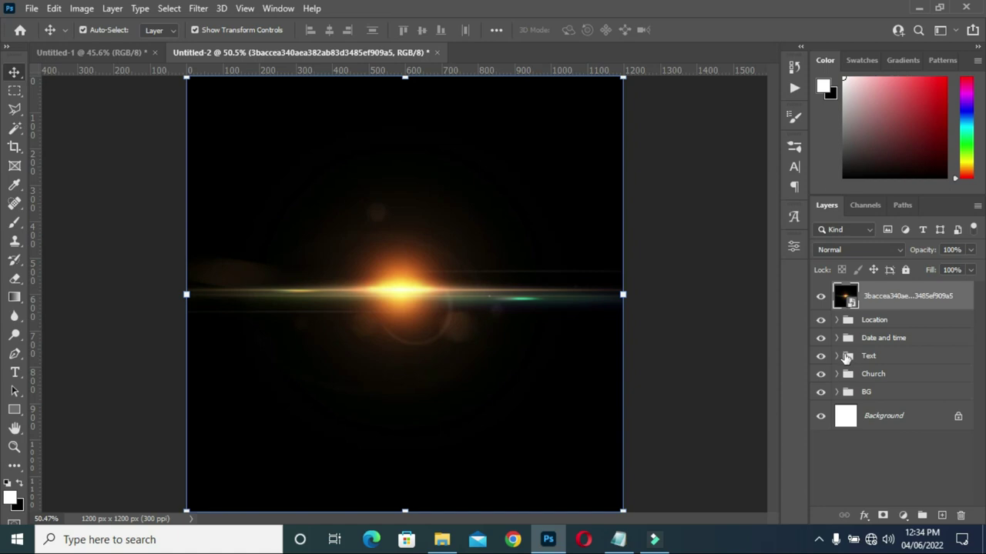
pyautogui.click(837, 357)
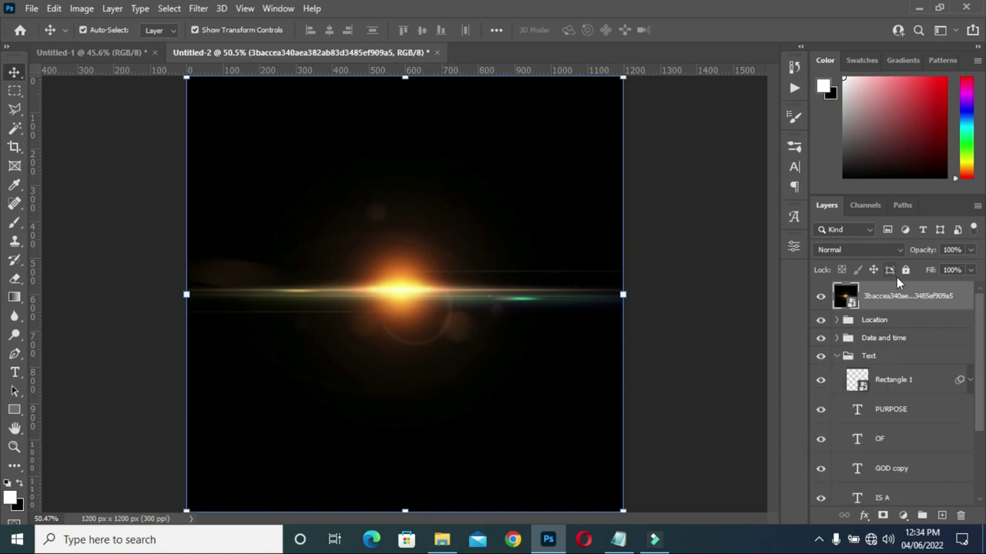
pyautogui.moveTo(897, 301); pyautogui.dragTo(889, 367)
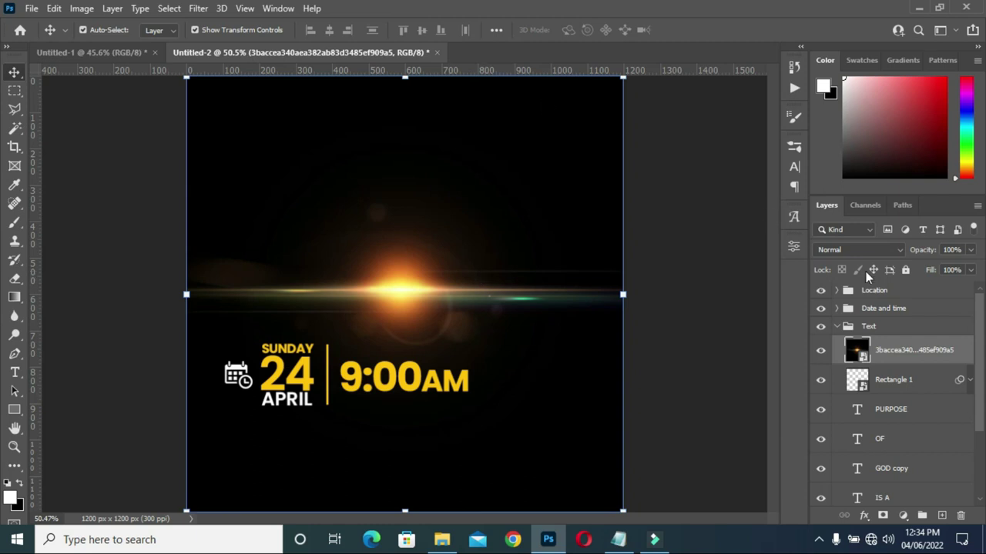
pyautogui.rightClick(905, 357)
pyautogui.click(762, 283)
# Set the flare's blend mode to Screen and position the glow behind PURPOSE.
pyautogui.click(857, 250)
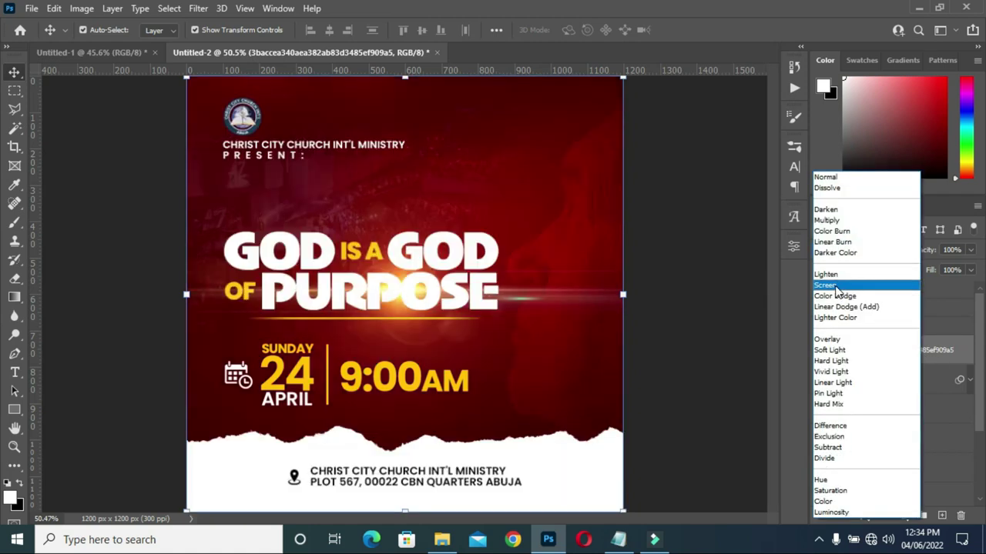
pyautogui.click(836, 286)
pyautogui.moveTo(408, 331); pyautogui.dragTo(370, 311)
# Apply Filter > Blur > Gaussian Blur with radius 7.0 to the lens-flare layer.
pyautogui.click(198, 9)
pyautogui.moveTo(235, 194)
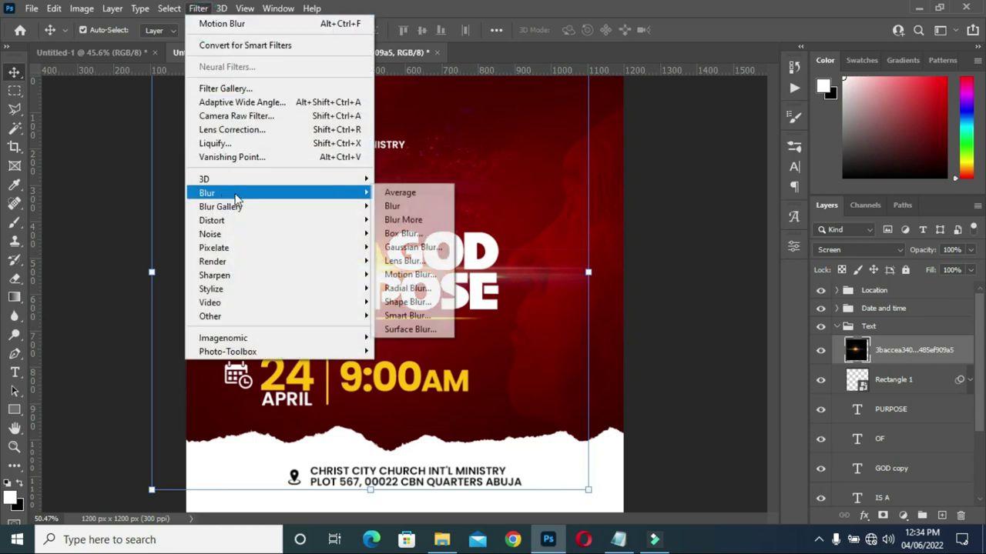
pyautogui.click(412, 246)
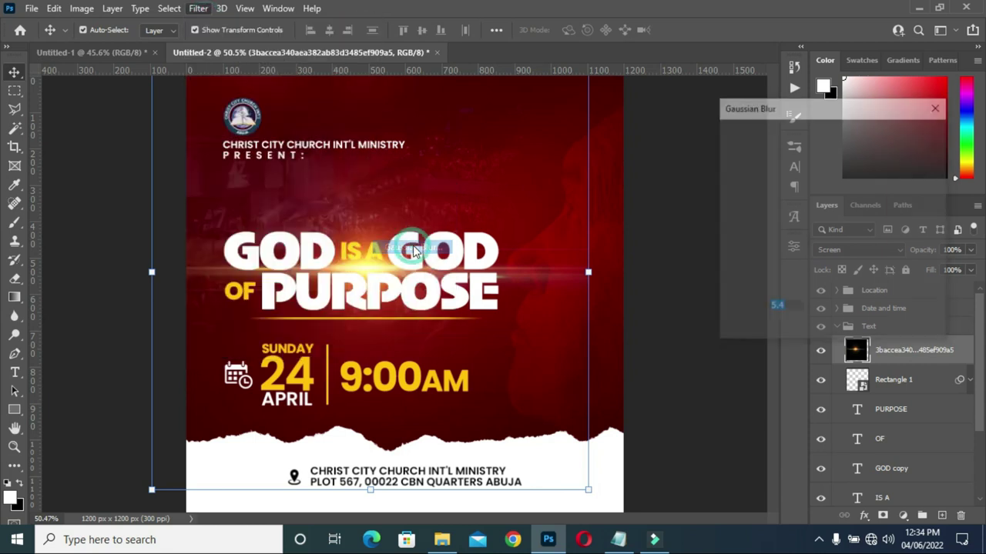
pyautogui.moveTo(767, 331); pyautogui.dragTo(777, 332)
pyautogui.click(914, 136)
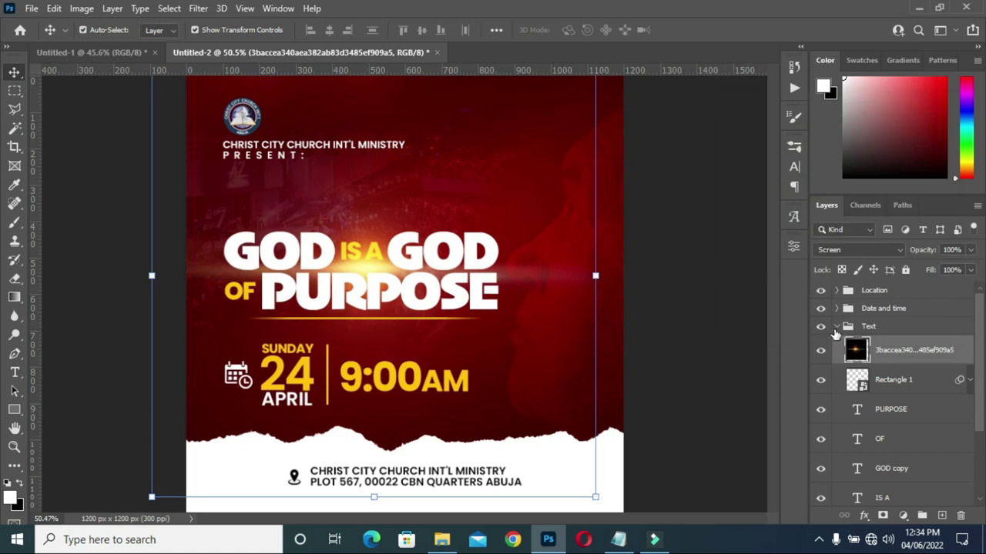
pyautogui.scroll(-2, 624, 314)
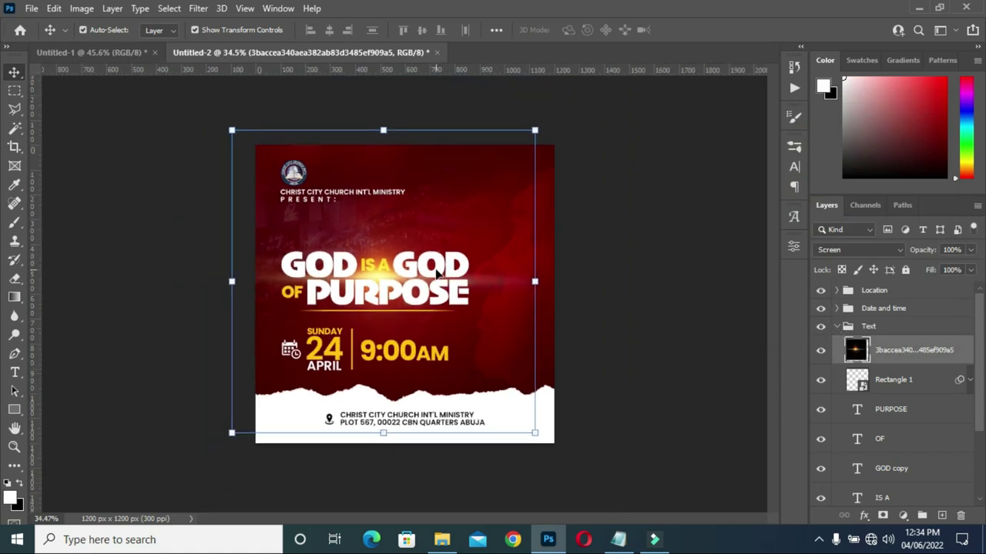
pyautogui.scroll(1, 437, 273)
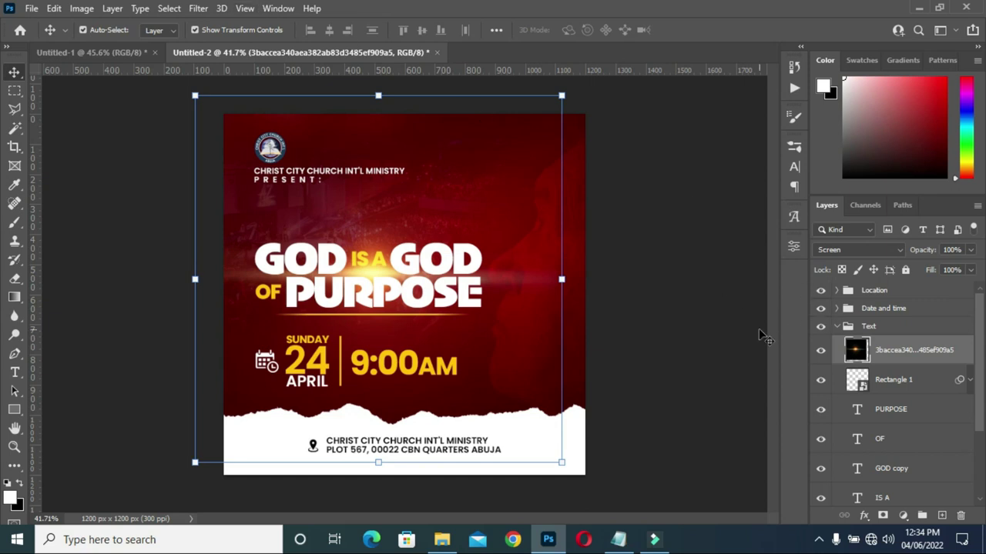
# Add a layer mask to the lens-flare layer and brush black over the glow's right side.
pyautogui.click(883, 516)
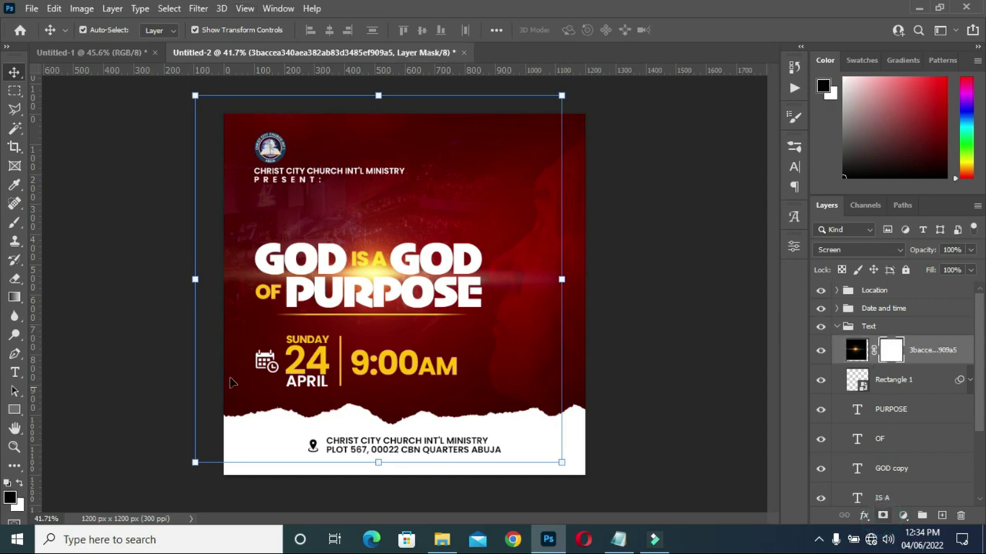
pyautogui.click(13, 225)
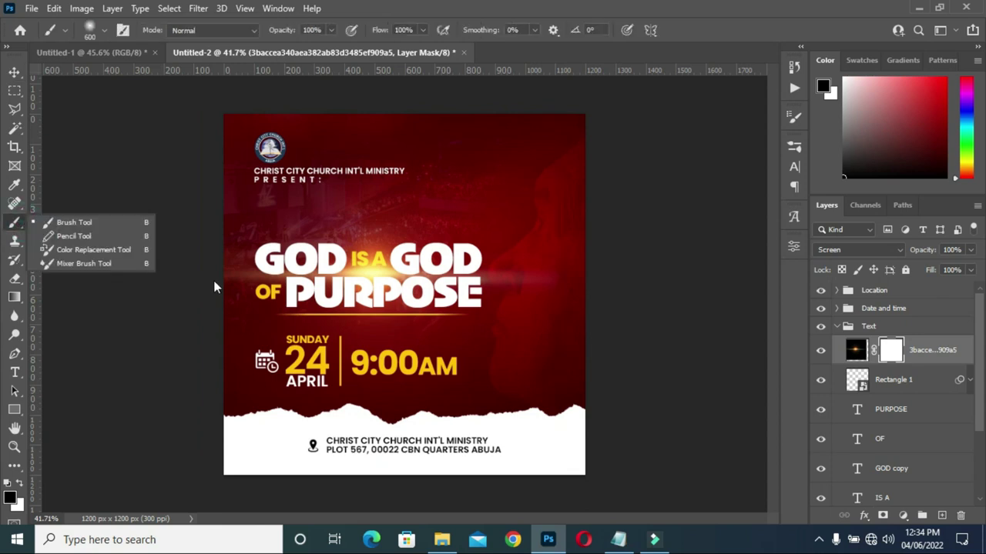
pyautogui.click(71, 222)
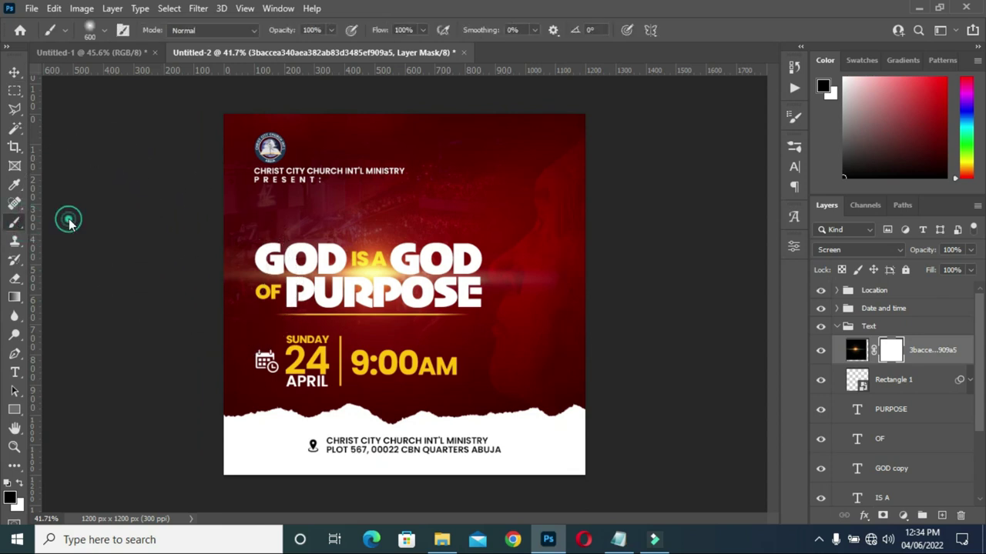
pyautogui.moveTo(539, 297)
pyautogui.mouseDown()
pyautogui.moveTo(603, 298)
pyautogui.moveTo(550, 300)
pyautogui.moveTo(590, 272)
pyautogui.moveTo(539, 285)
pyautogui.mouseUp()
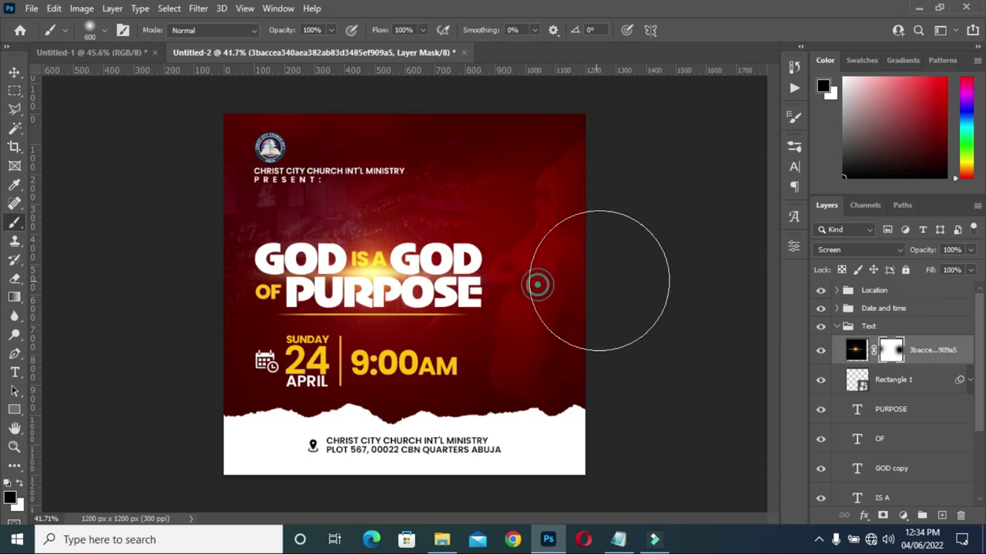
pyautogui.click(14, 71)
# Widen the lens-flare glow to about 112.88%, shift it left behind the headline, and commit.
pyautogui.scroll(-1, 368, 248)
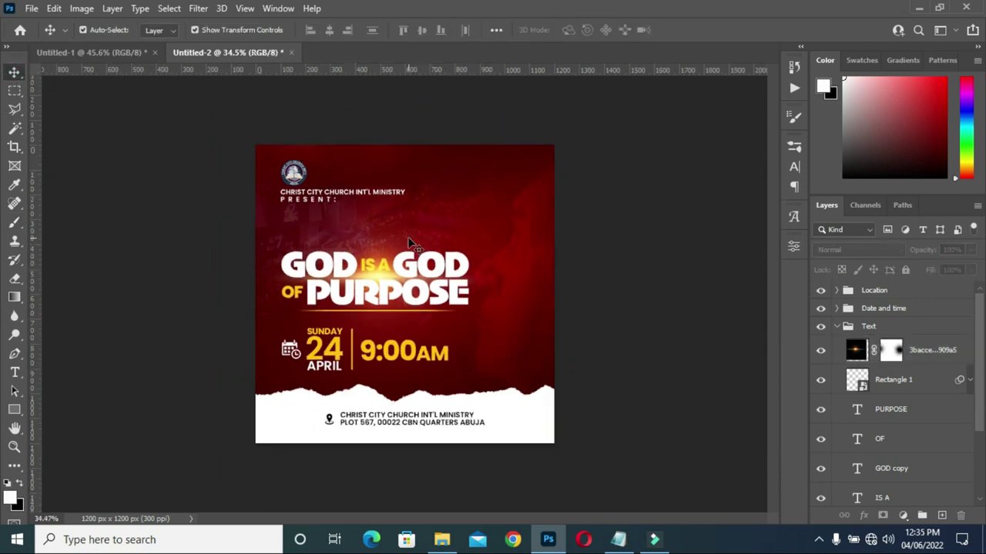
pyautogui.scroll(3, 389, 330)
pyautogui.scroll(-1, 385, 293)
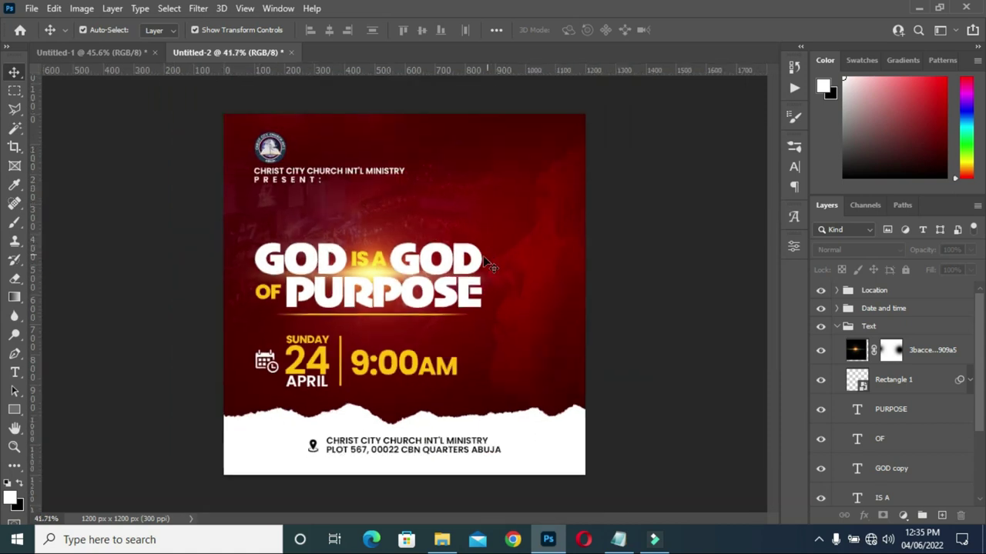
pyautogui.scroll(1, 406, 278)
pyautogui.click(361, 271)
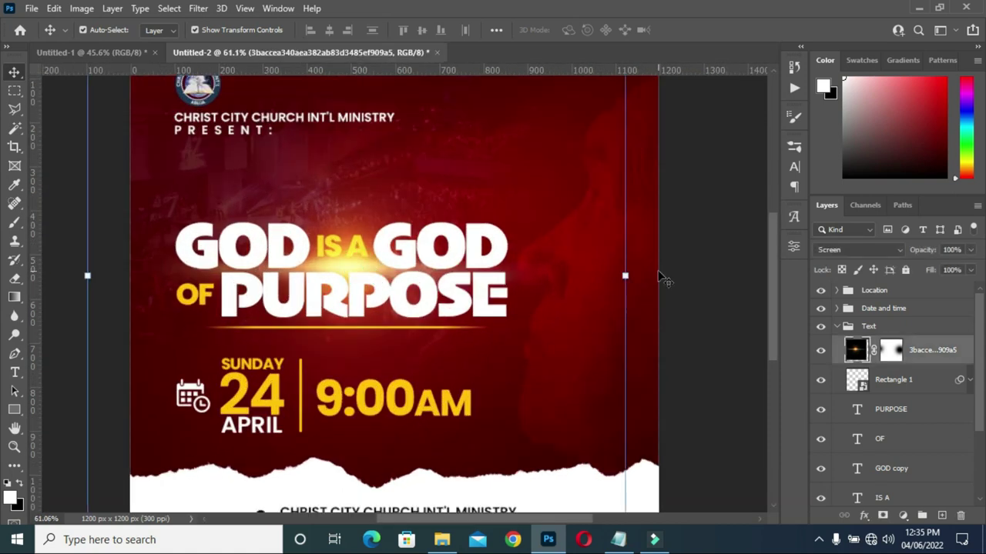
pyautogui.moveTo(625, 275); pyautogui.dragTo(696, 275)
pyautogui.moveTo(392, 269); pyautogui.dragTo(356, 275)
pyautogui.click(715, 29)
pyautogui.click(702, 163)
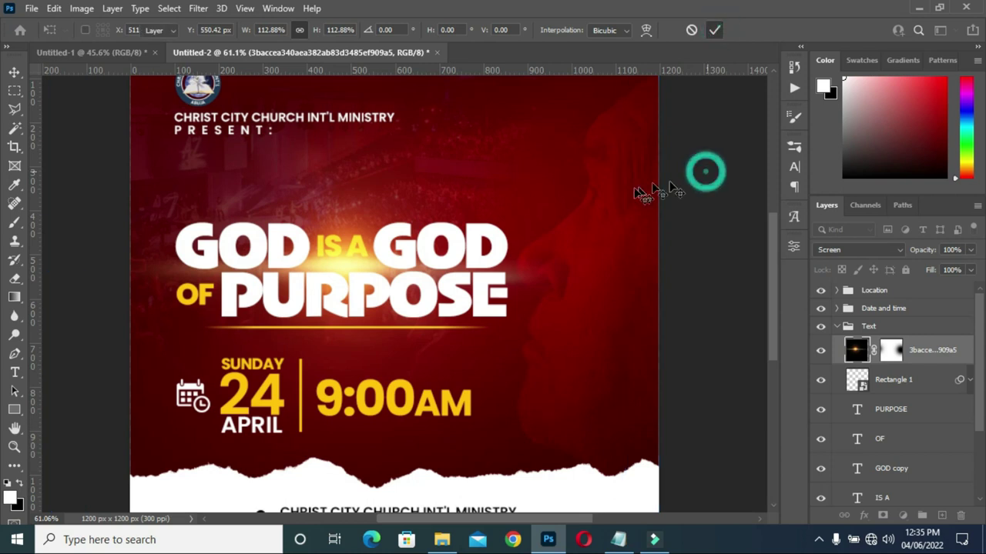
pyautogui.scroll(-3, 577, 262)
pyautogui.scroll(3, 475, 312)
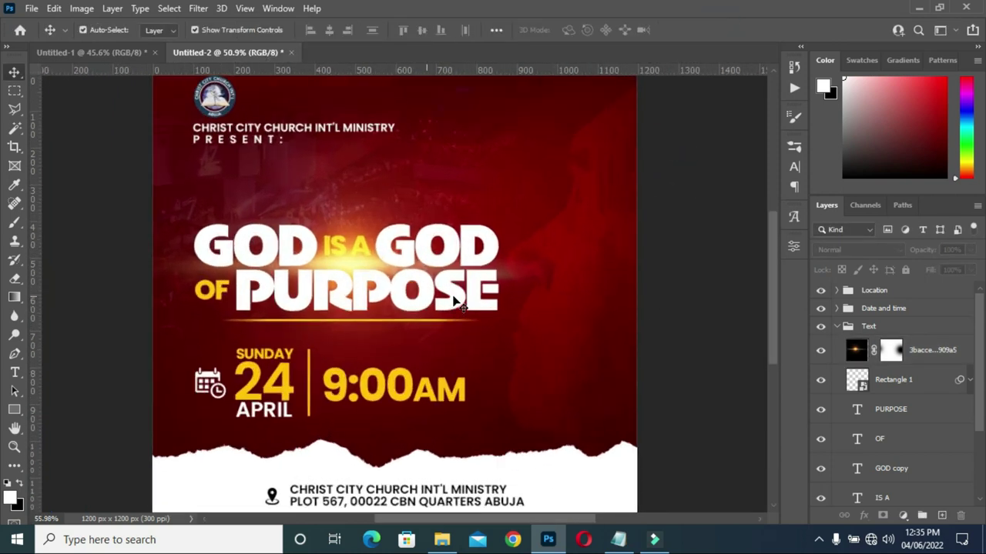
pyautogui.scroll(-3, 402, 277)
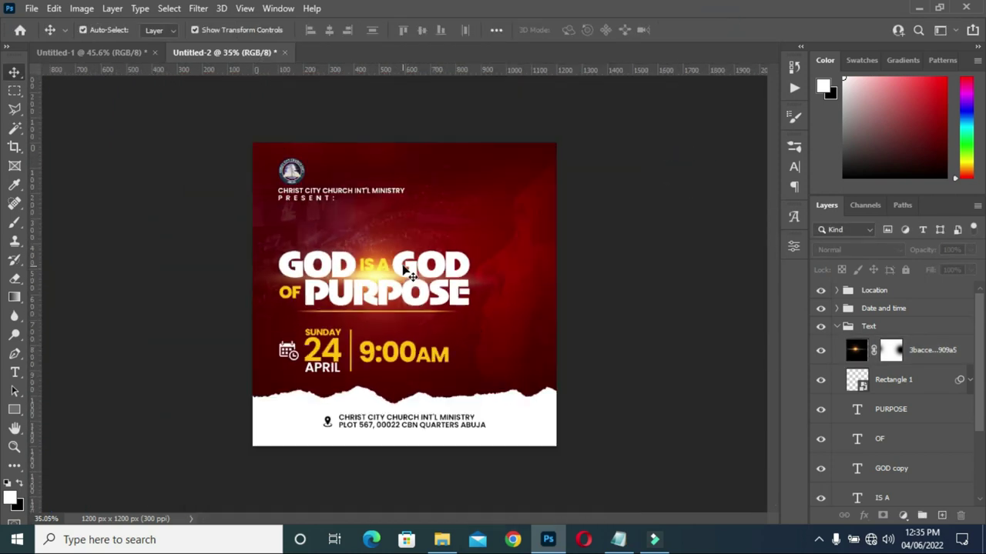
pyautogui.scroll(3, 407, 260)
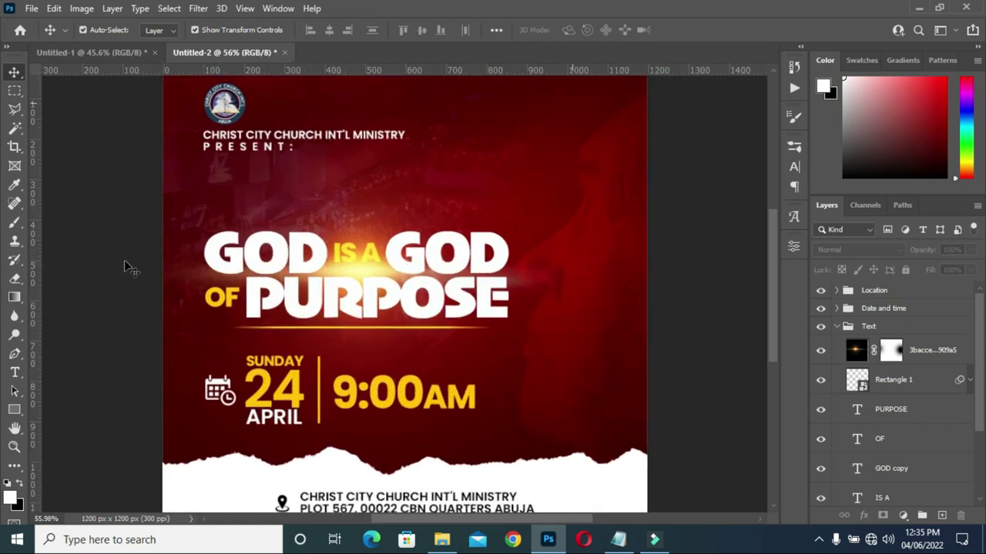
# Expand the Text group in the Layers panel and select the PURPOSE text layer.
pyautogui.click(837, 326)
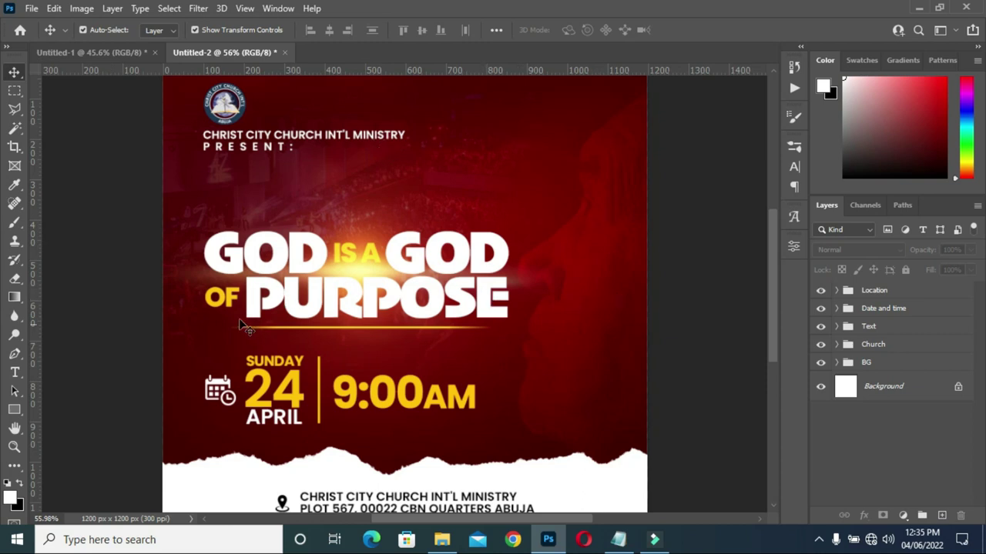
pyautogui.click(869, 327)
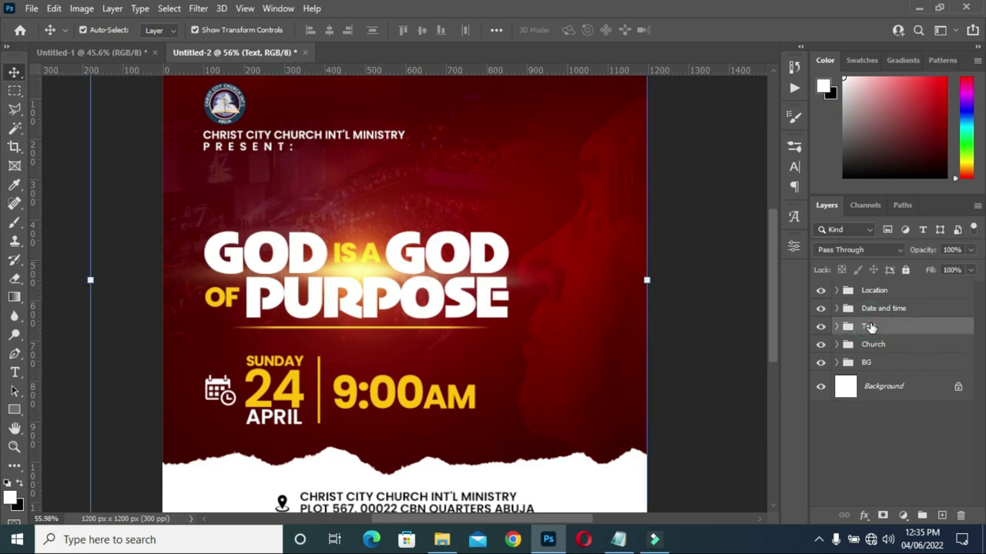
pyautogui.click(836, 328)
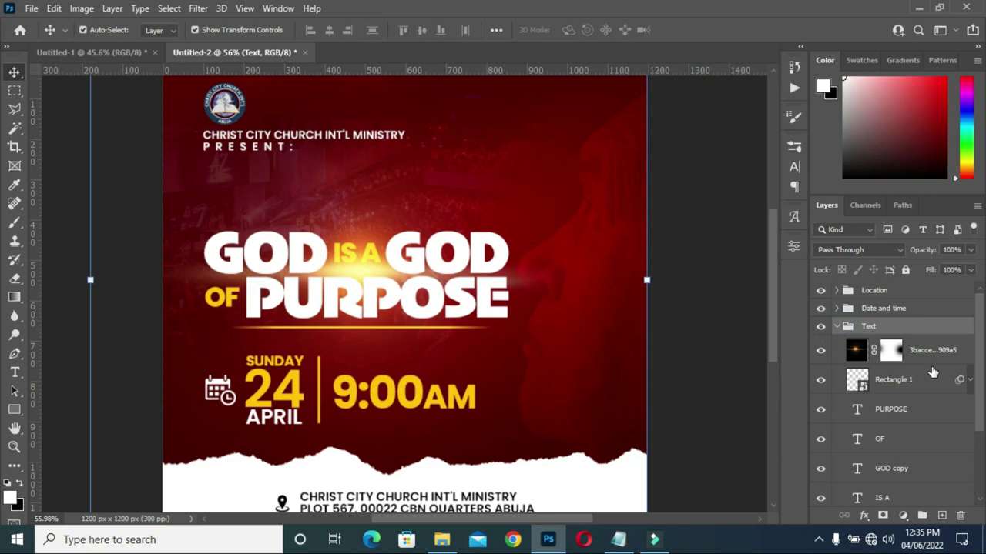
pyautogui.scroll(-1, 909, 400)
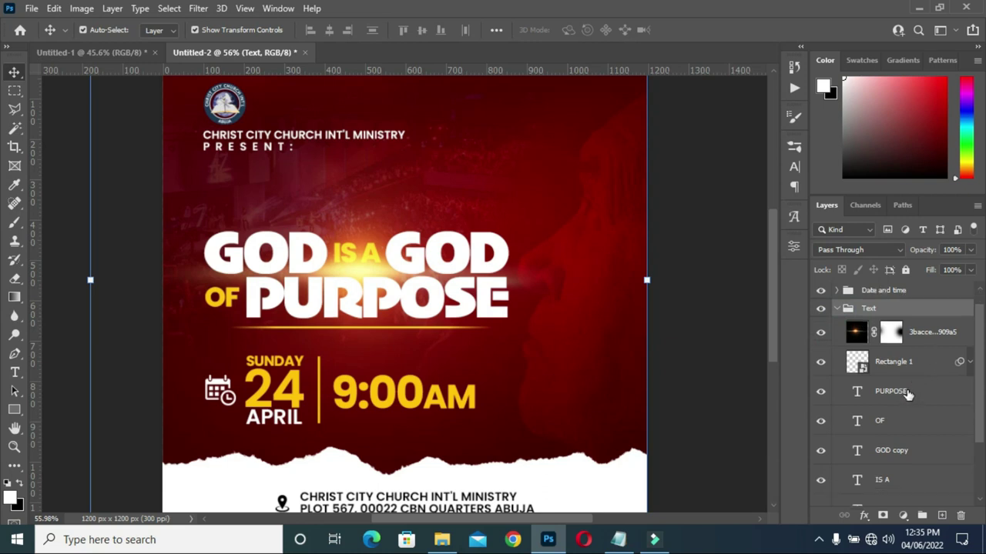
pyautogui.click(906, 392)
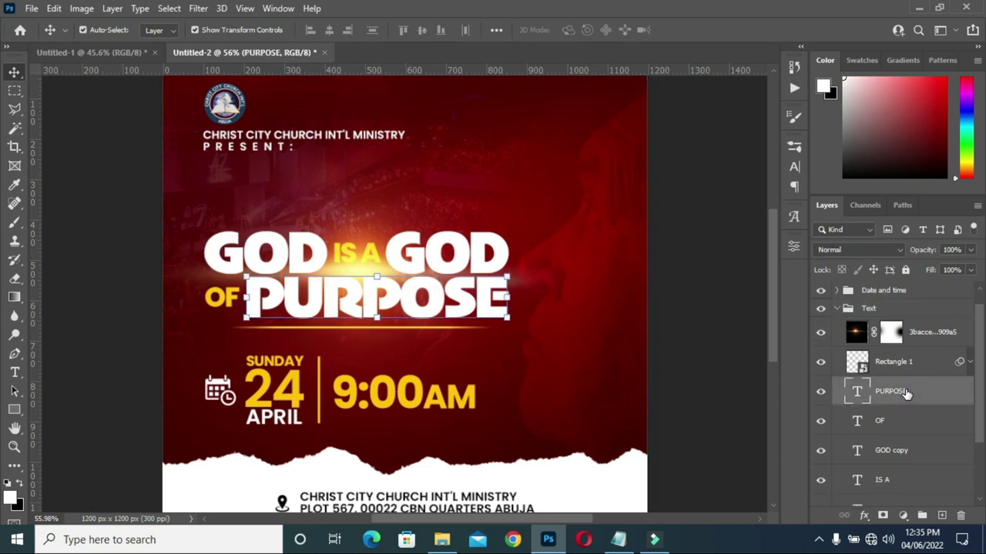
# Give PURPOSE a Drop Shadow with opacity 70, distance 6, spread 7 and size 13.
pyautogui.click(864, 516)
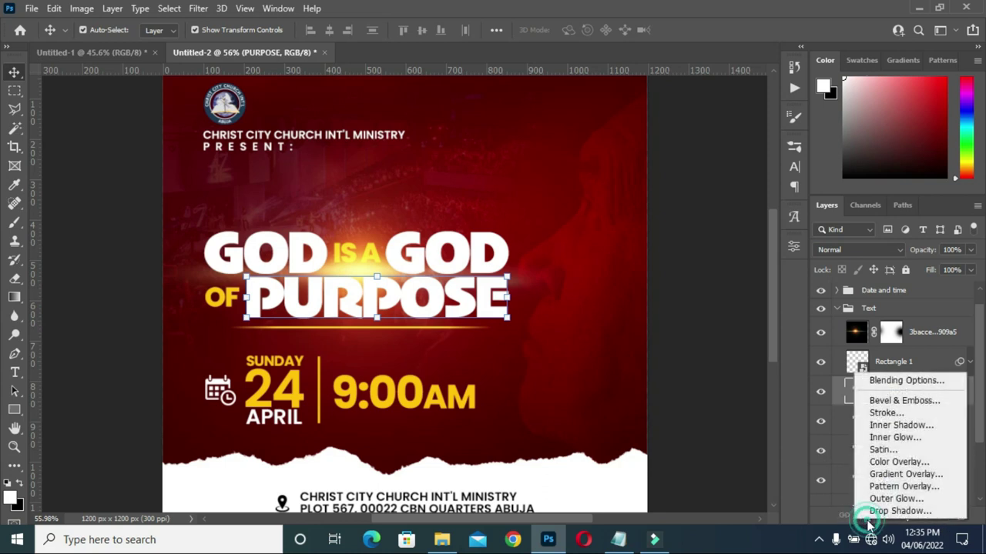
pyautogui.click(876, 512)
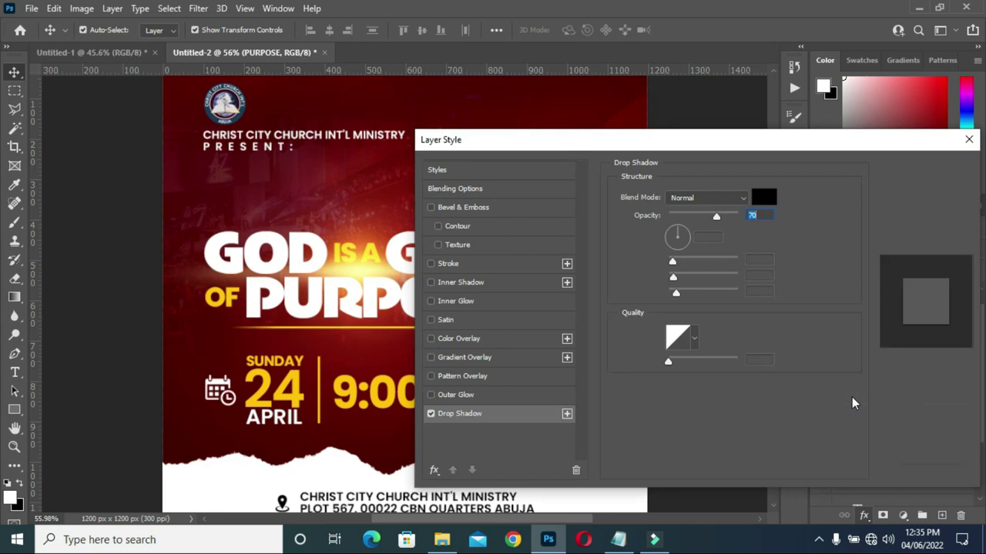
pyautogui.moveTo(673, 148); pyautogui.dragTo(795, 148)
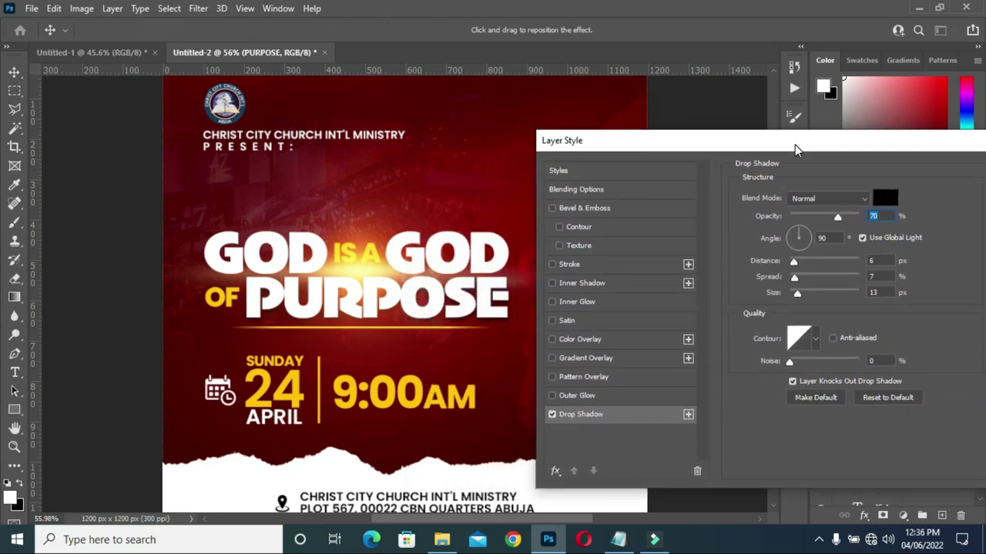
pyautogui.click(880, 294)
pyautogui.click(880, 278)
pyautogui.click(878, 217)
# Add an Inner Bevel & Emboss with depth 115% and size 7 px, then apply both effects.
pyautogui.click(597, 209)
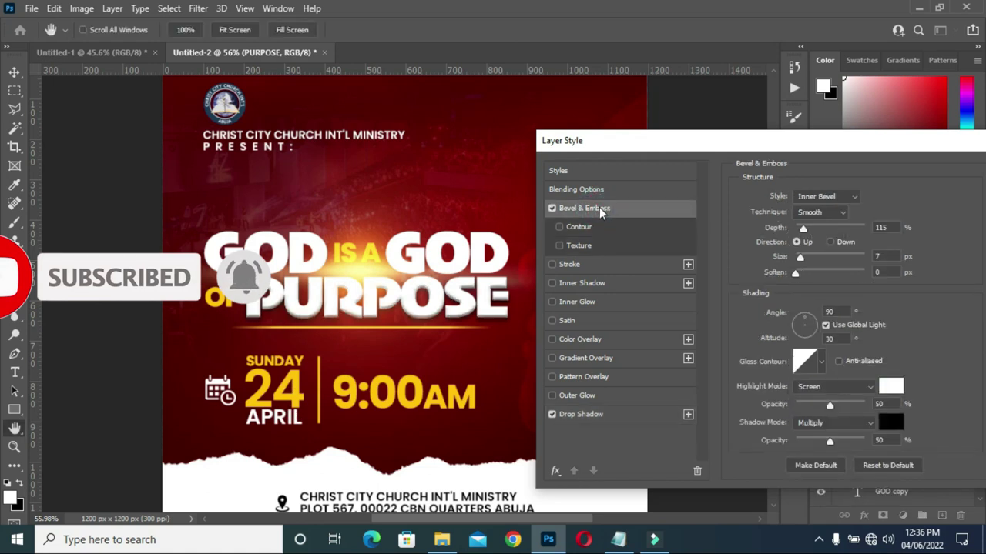
pyautogui.click(891, 227)
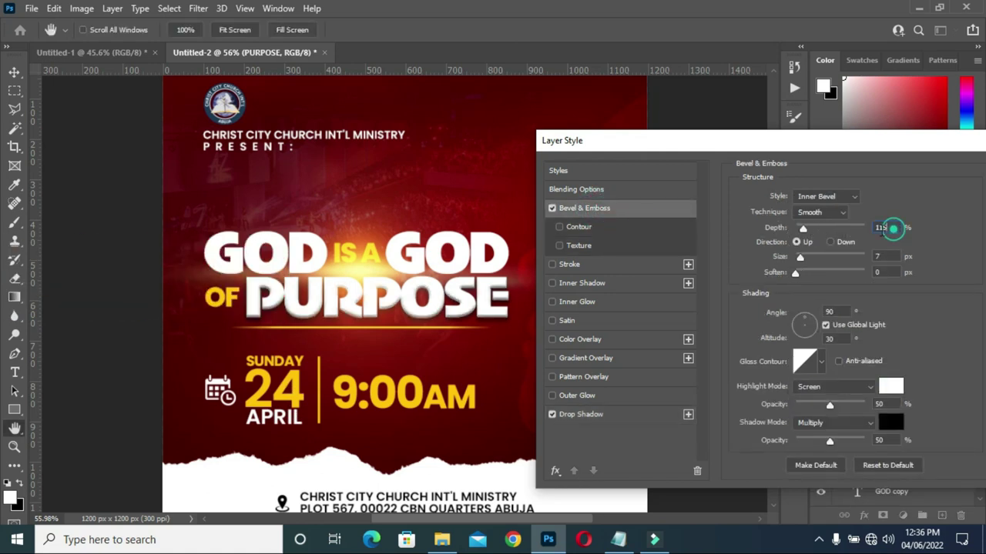
pyautogui.click(880, 257)
pyautogui.click(880, 272)
pyautogui.click(879, 404)
pyautogui.click(880, 440)
pyautogui.moveTo(735, 144); pyautogui.dragTo(569, 133)
pyautogui.click(870, 164)
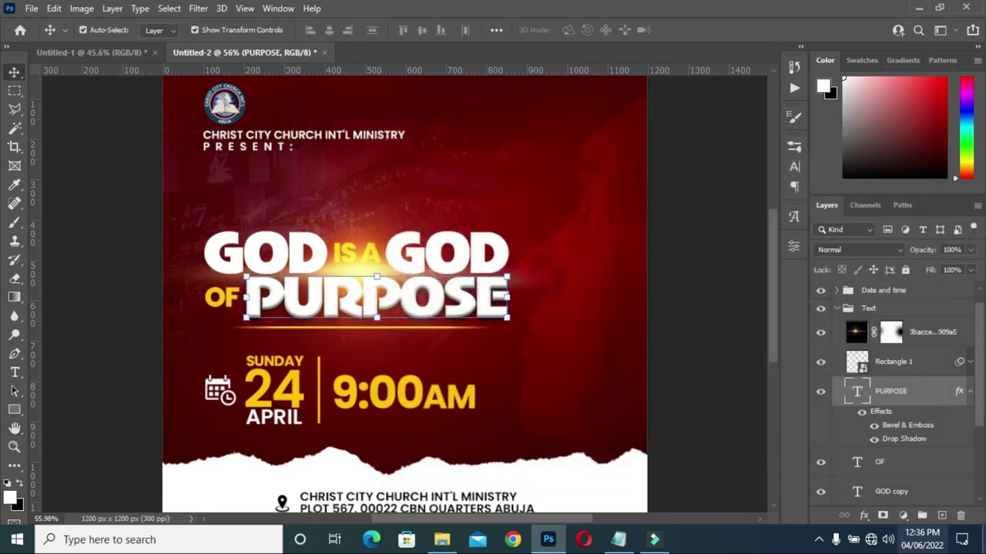
# Copy PURPOSE's layer style and paste it onto the OF layer.
pyautogui.click(969, 393)
pyautogui.scroll(-2, 916, 362)
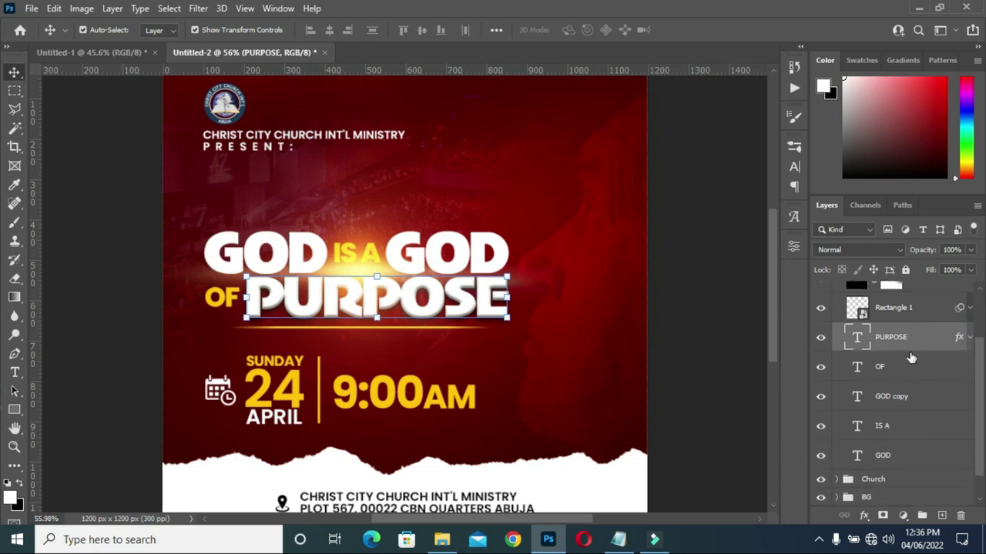
pyautogui.rightClick(899, 324)
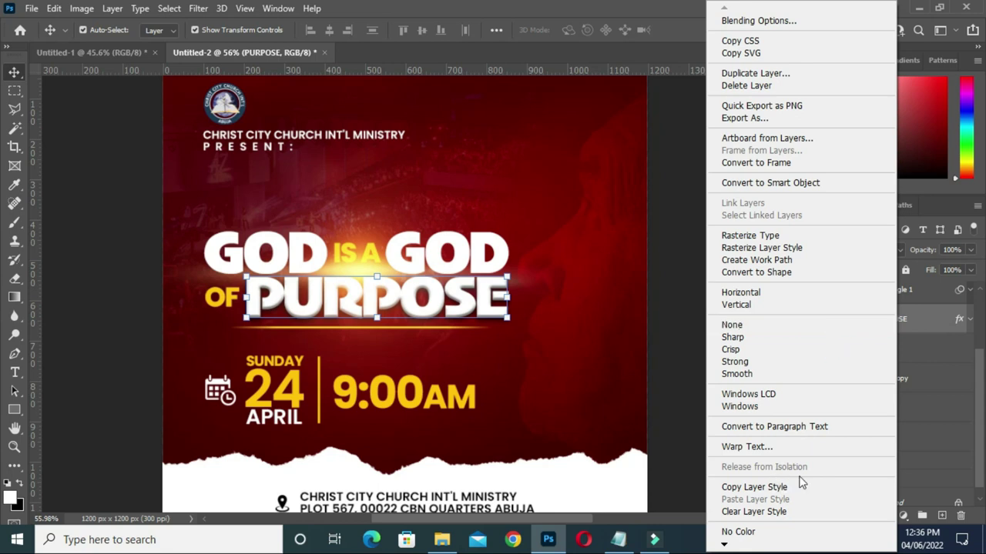
pyautogui.click(754, 488)
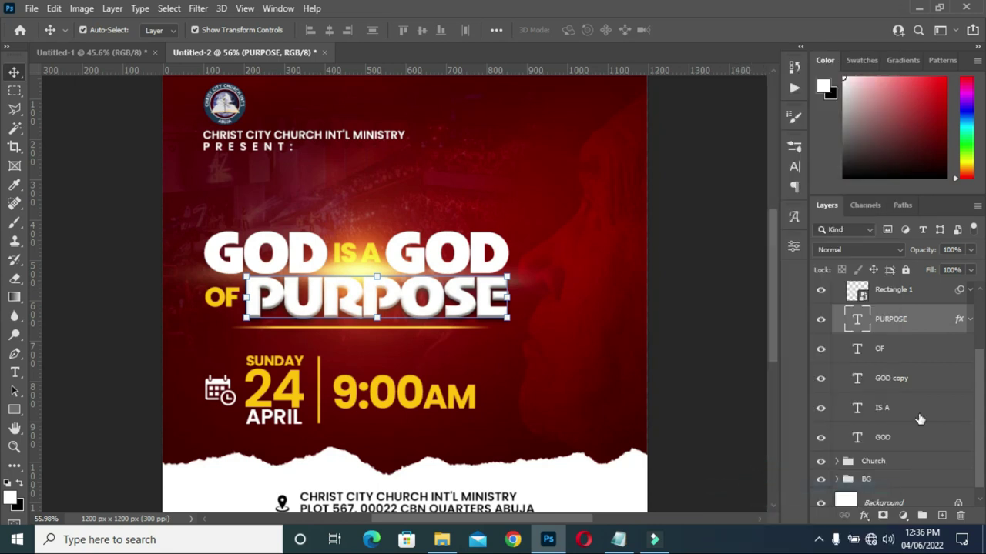
pyautogui.click(890, 353)
pyautogui.rightClick(887, 348)
pyautogui.click(759, 498)
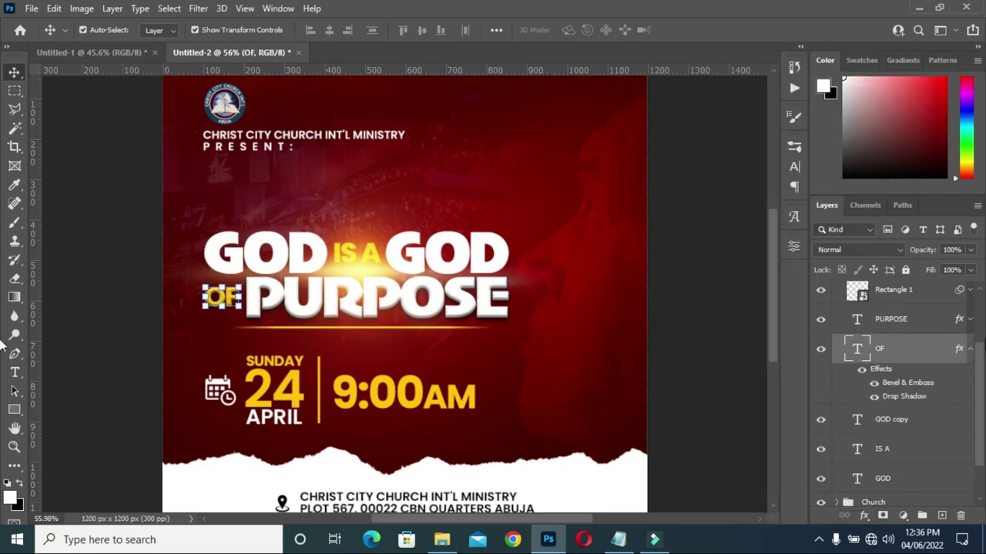
pyautogui.click(969, 348)
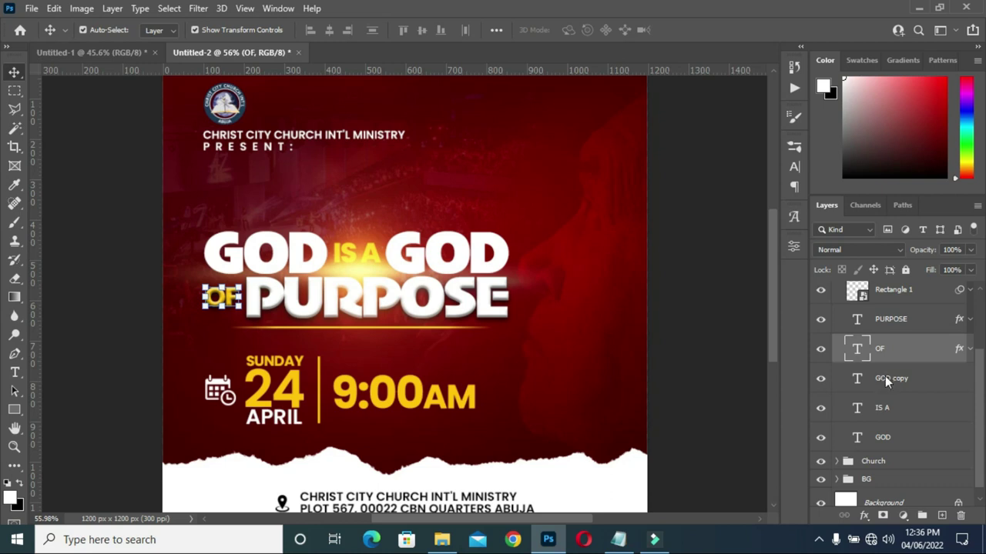
# Paste the same style onto GOD copy, IS A and GOD, collapsing their effects lists.
pyautogui.rightClick(885, 376)
pyautogui.click(742, 499)
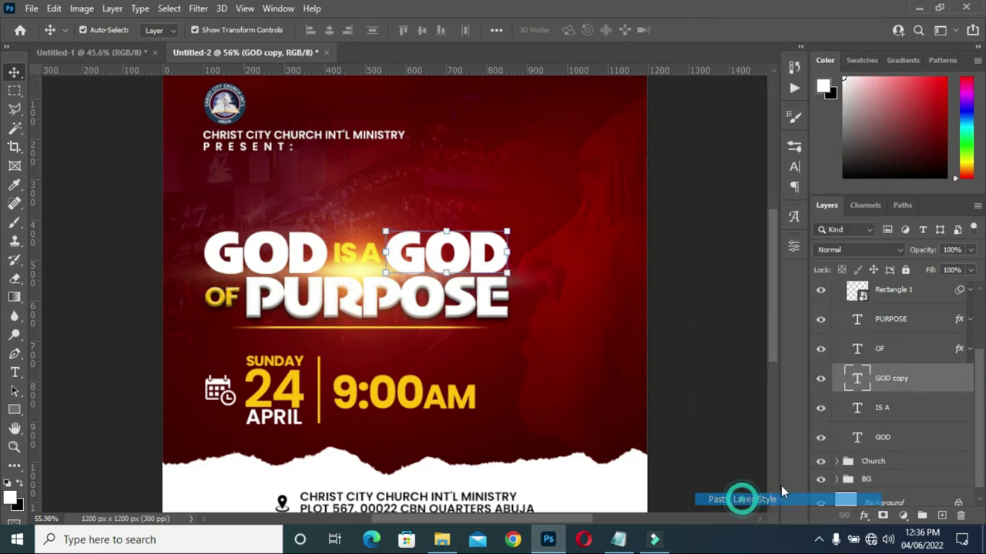
pyautogui.rightClick(885, 450)
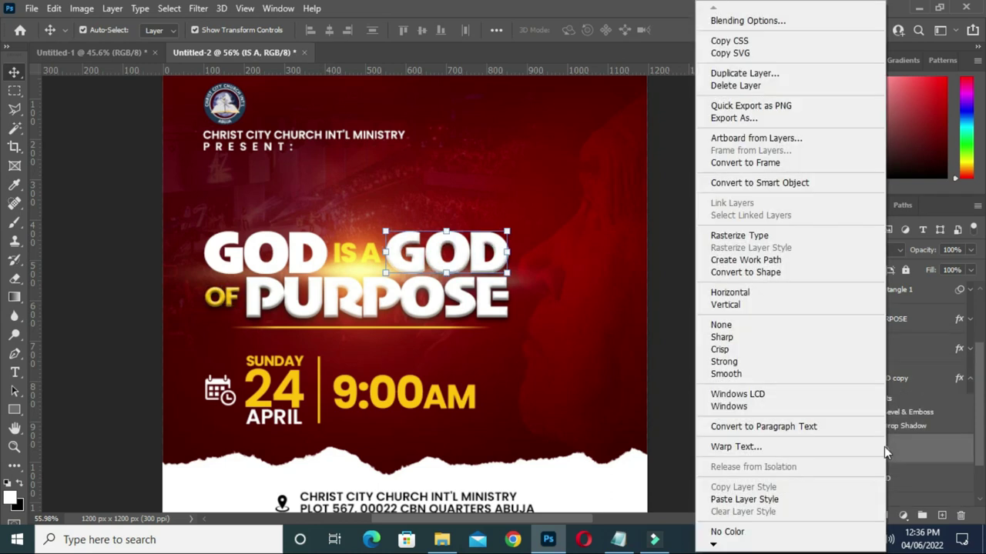
pyautogui.click(741, 499)
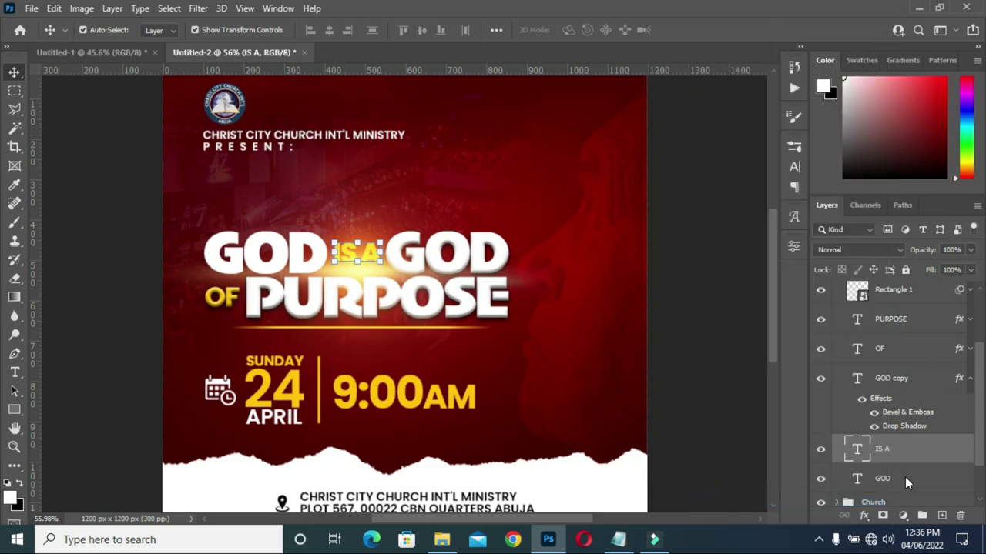
pyautogui.scroll(-2, 977, 435)
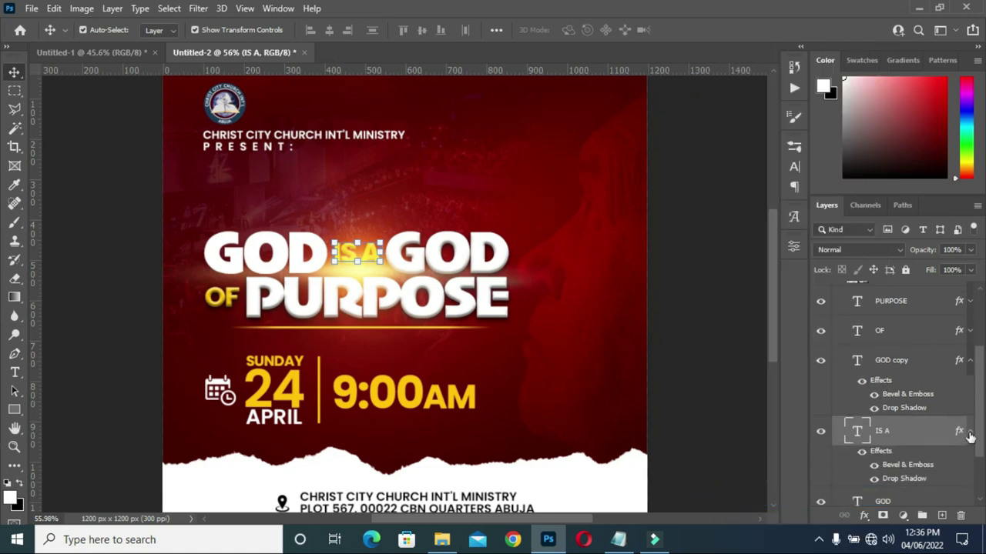
pyautogui.click(970, 432)
pyautogui.click(970, 360)
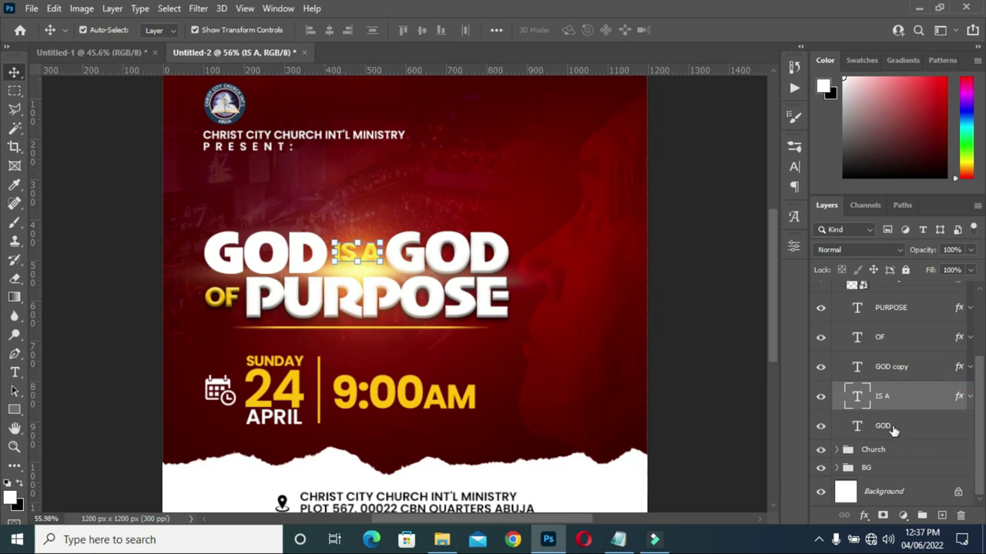
pyautogui.rightClick(893, 425)
pyautogui.click(771, 498)
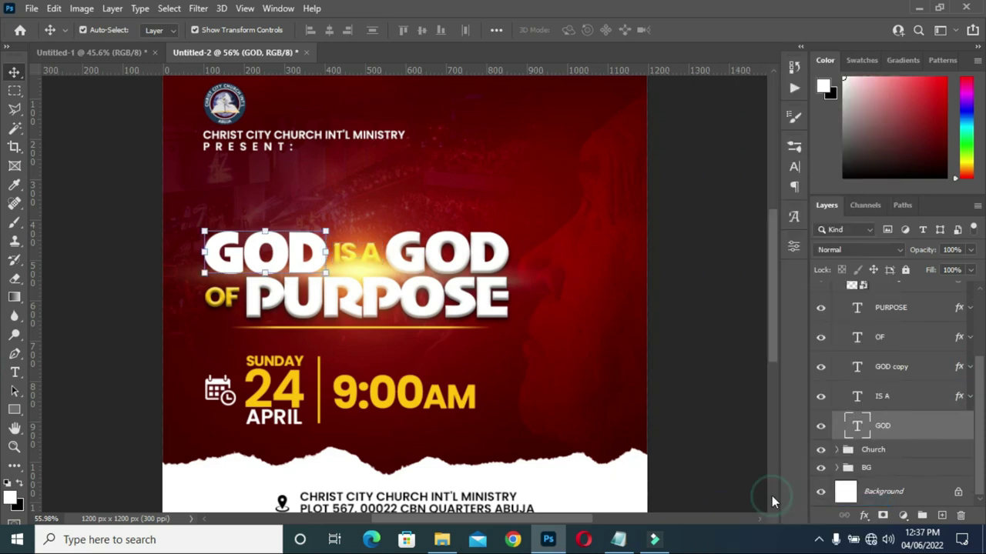
pyautogui.click(709, 368)
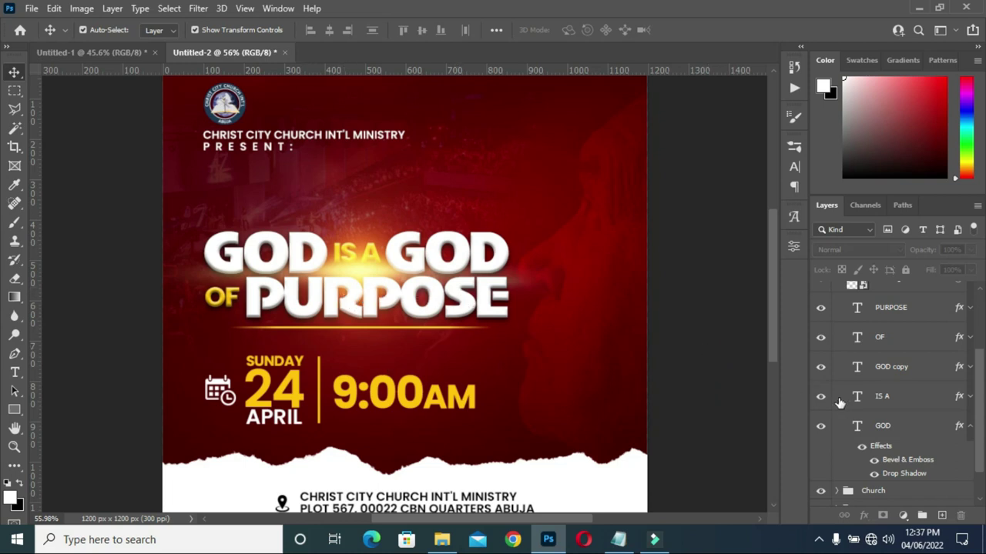
pyautogui.click(969, 427)
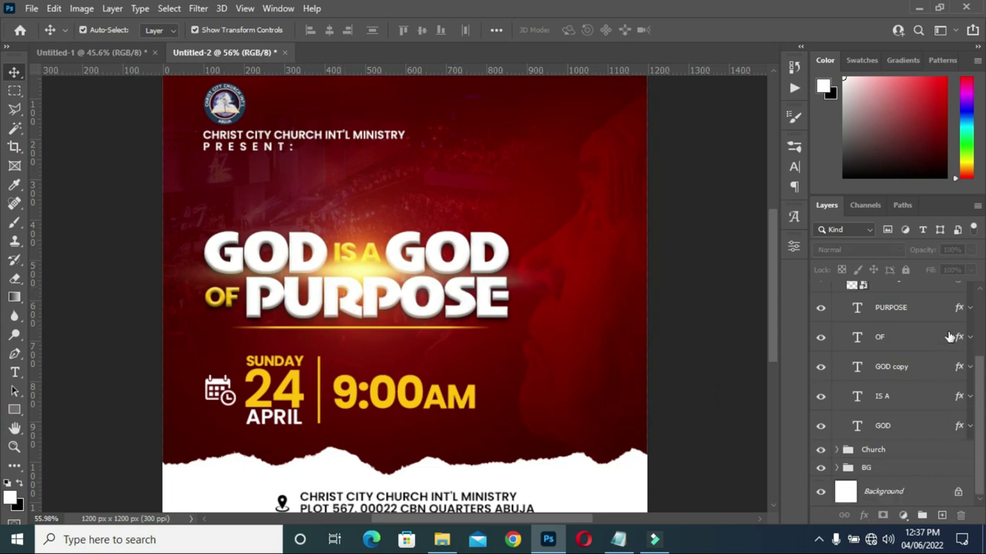
pyautogui.scroll(2, 943, 317)
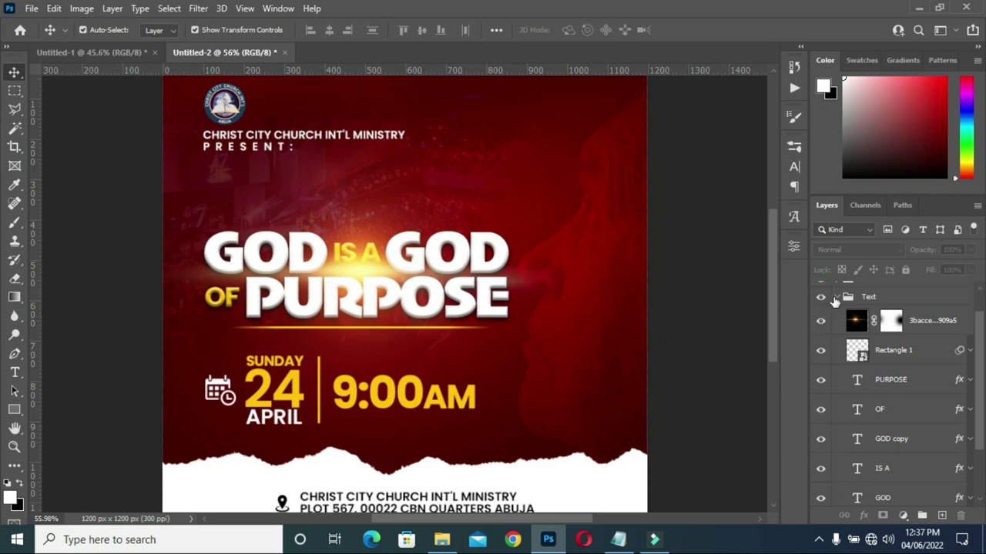
# Paste the headline's layer style onto the Date and time group.
pyautogui.click(836, 298)
pyautogui.click(879, 309)
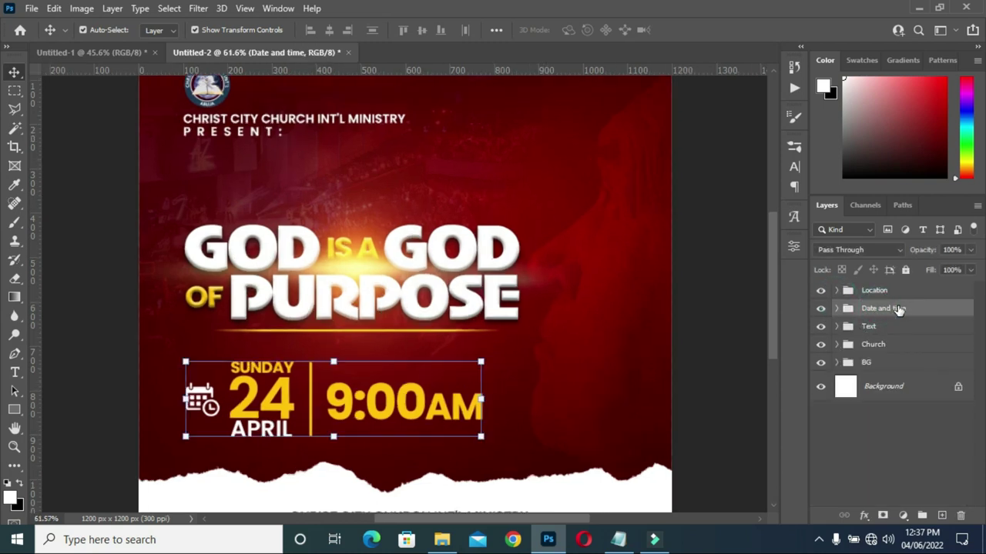
pyautogui.rightClick(913, 308)
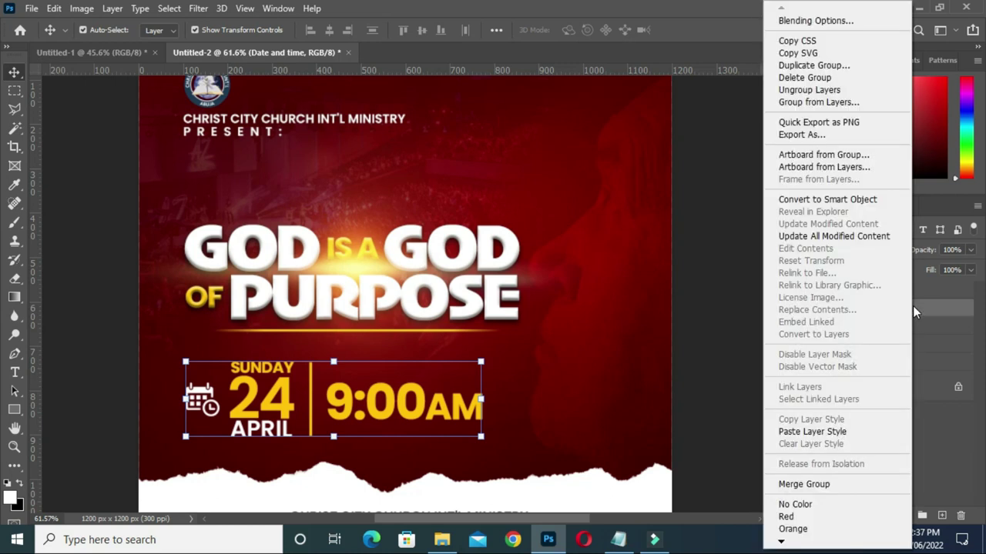
pyautogui.click(813, 436)
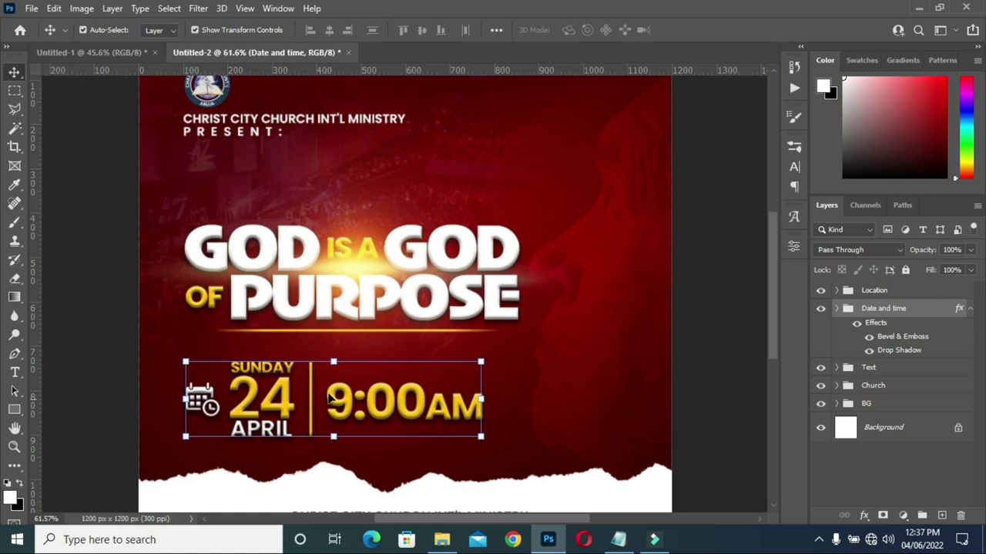
# Check the raised APRIL date text, then collapse the Date and time group and clear the selection.
pyautogui.scroll(-2, 330, 397)
pyautogui.click(646, 350)
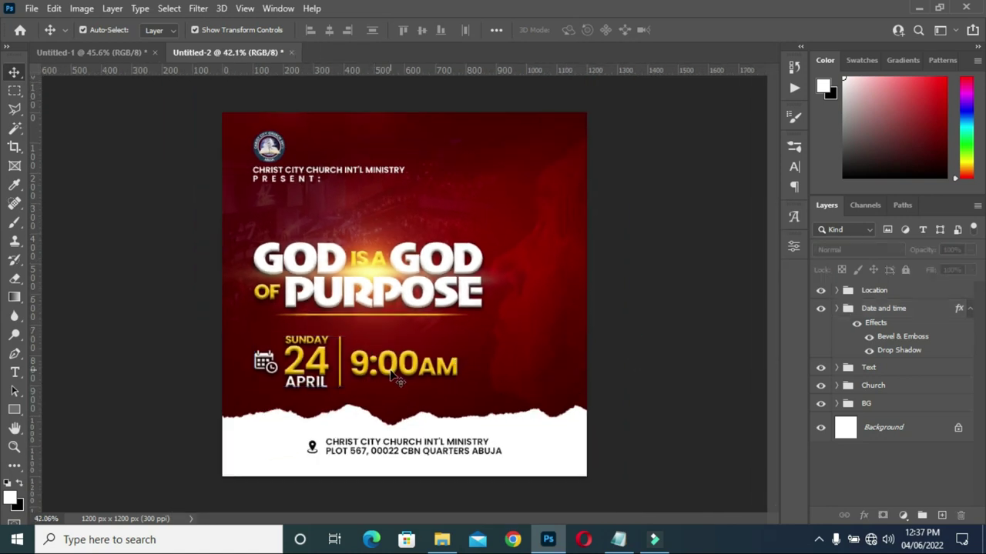
pyautogui.scroll(1, 359, 388)
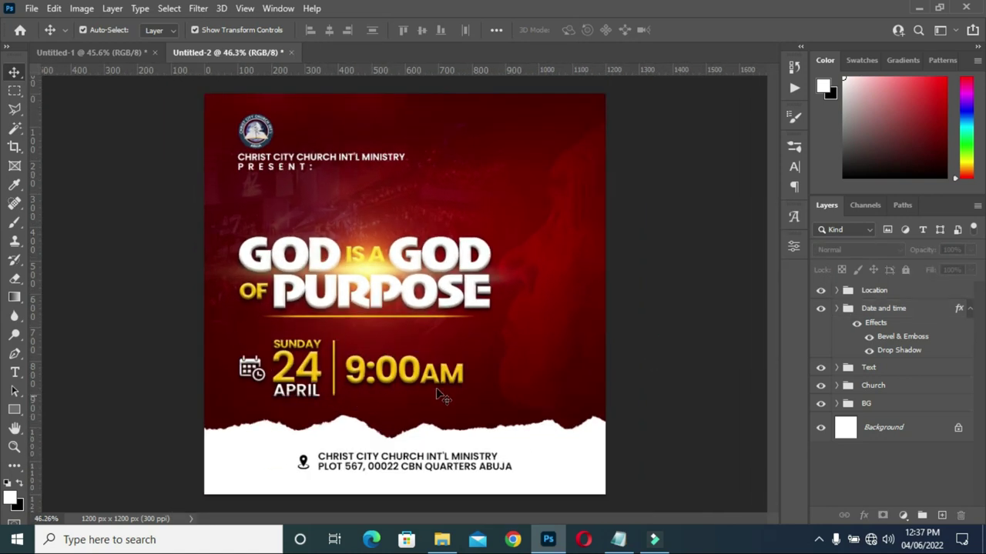
pyautogui.scroll(-1, 603, 331)
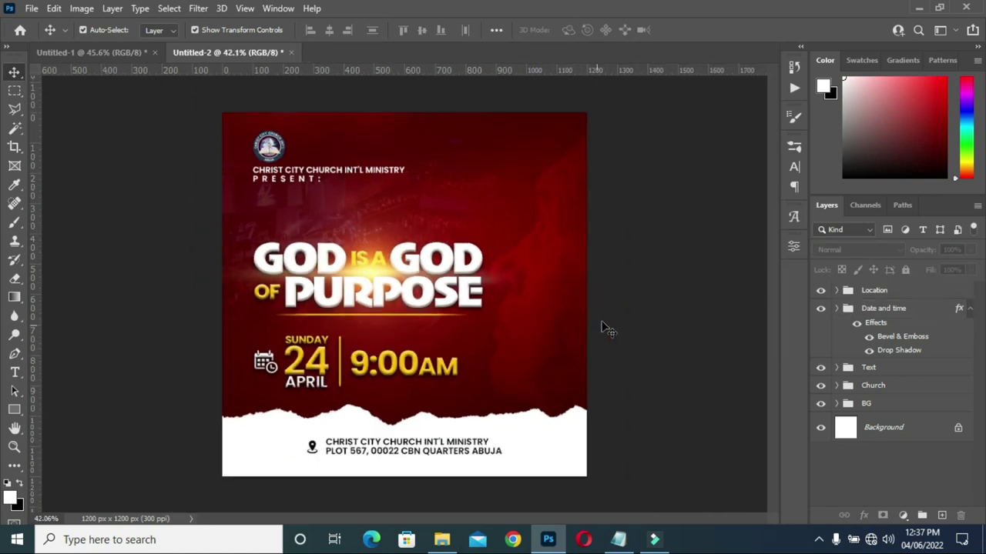
pyautogui.click(970, 311)
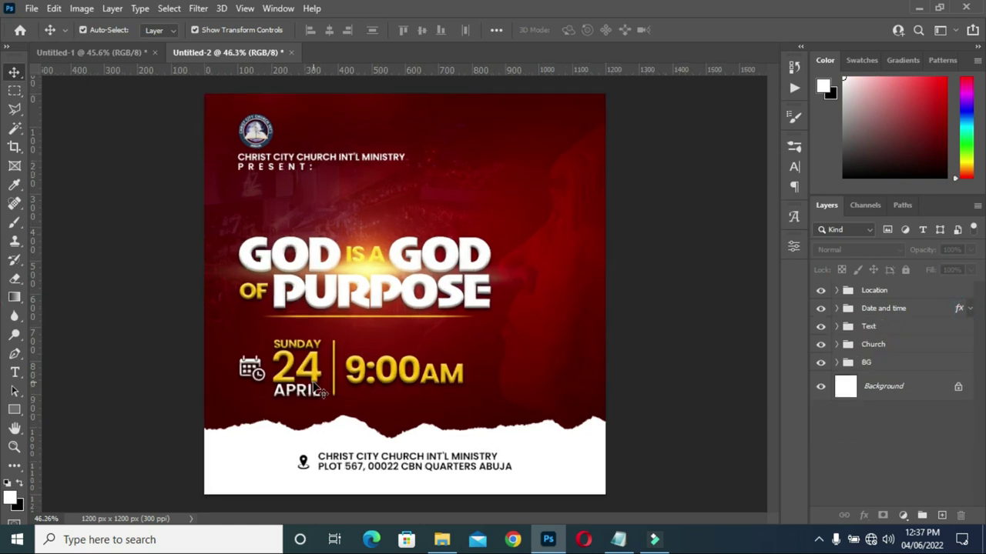
pyautogui.click(312, 385)
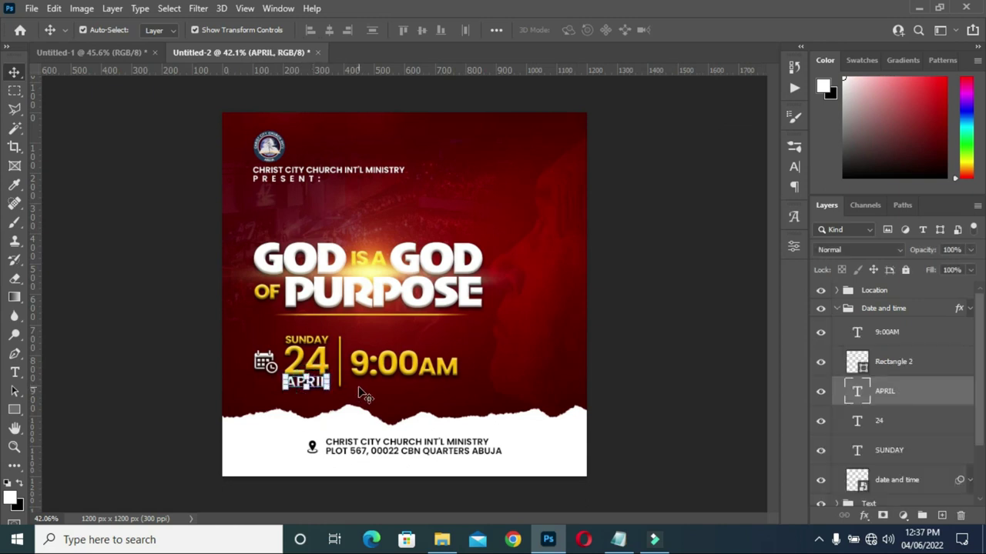
pyautogui.click(837, 308)
pyautogui.click(665, 352)
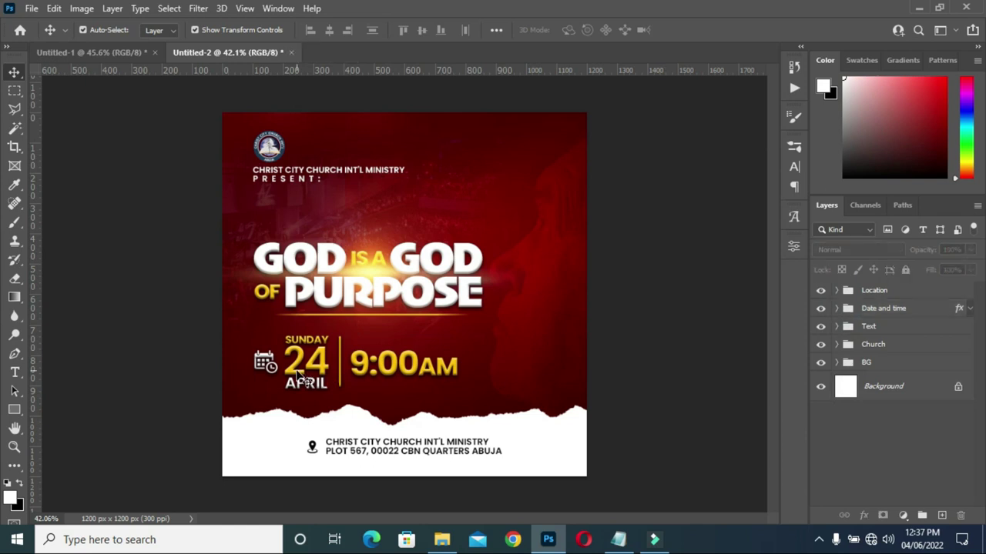